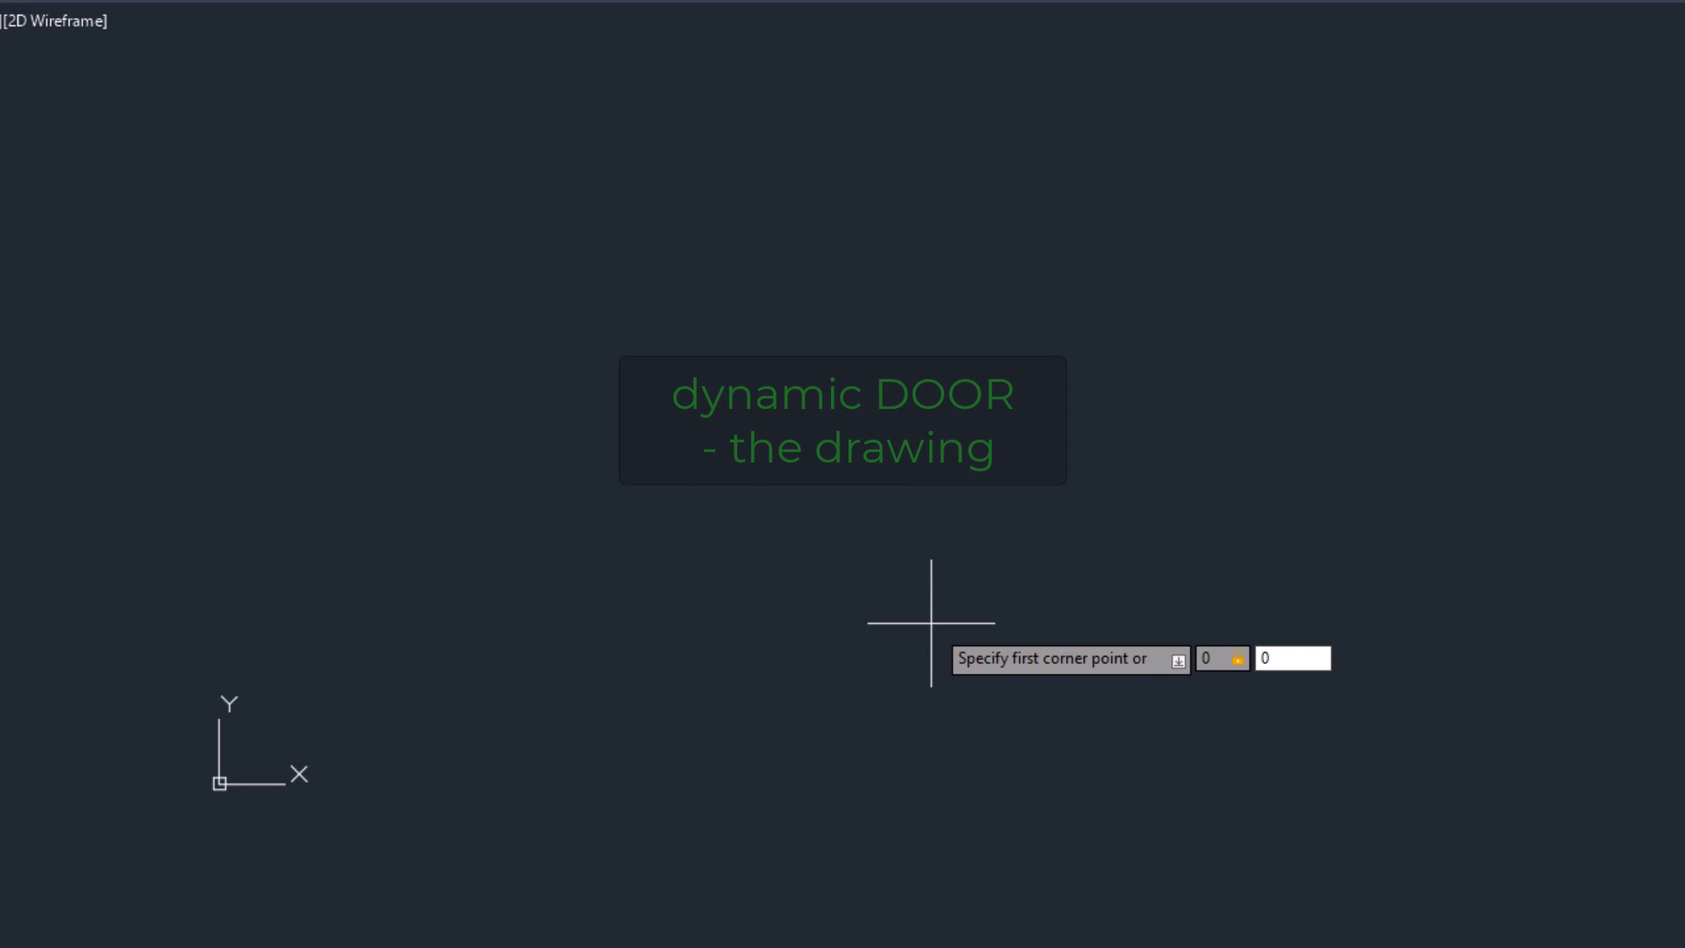
Draw a 1000 by 30 rectangle for the door leaf with its first corner at 0,0
key(Return)
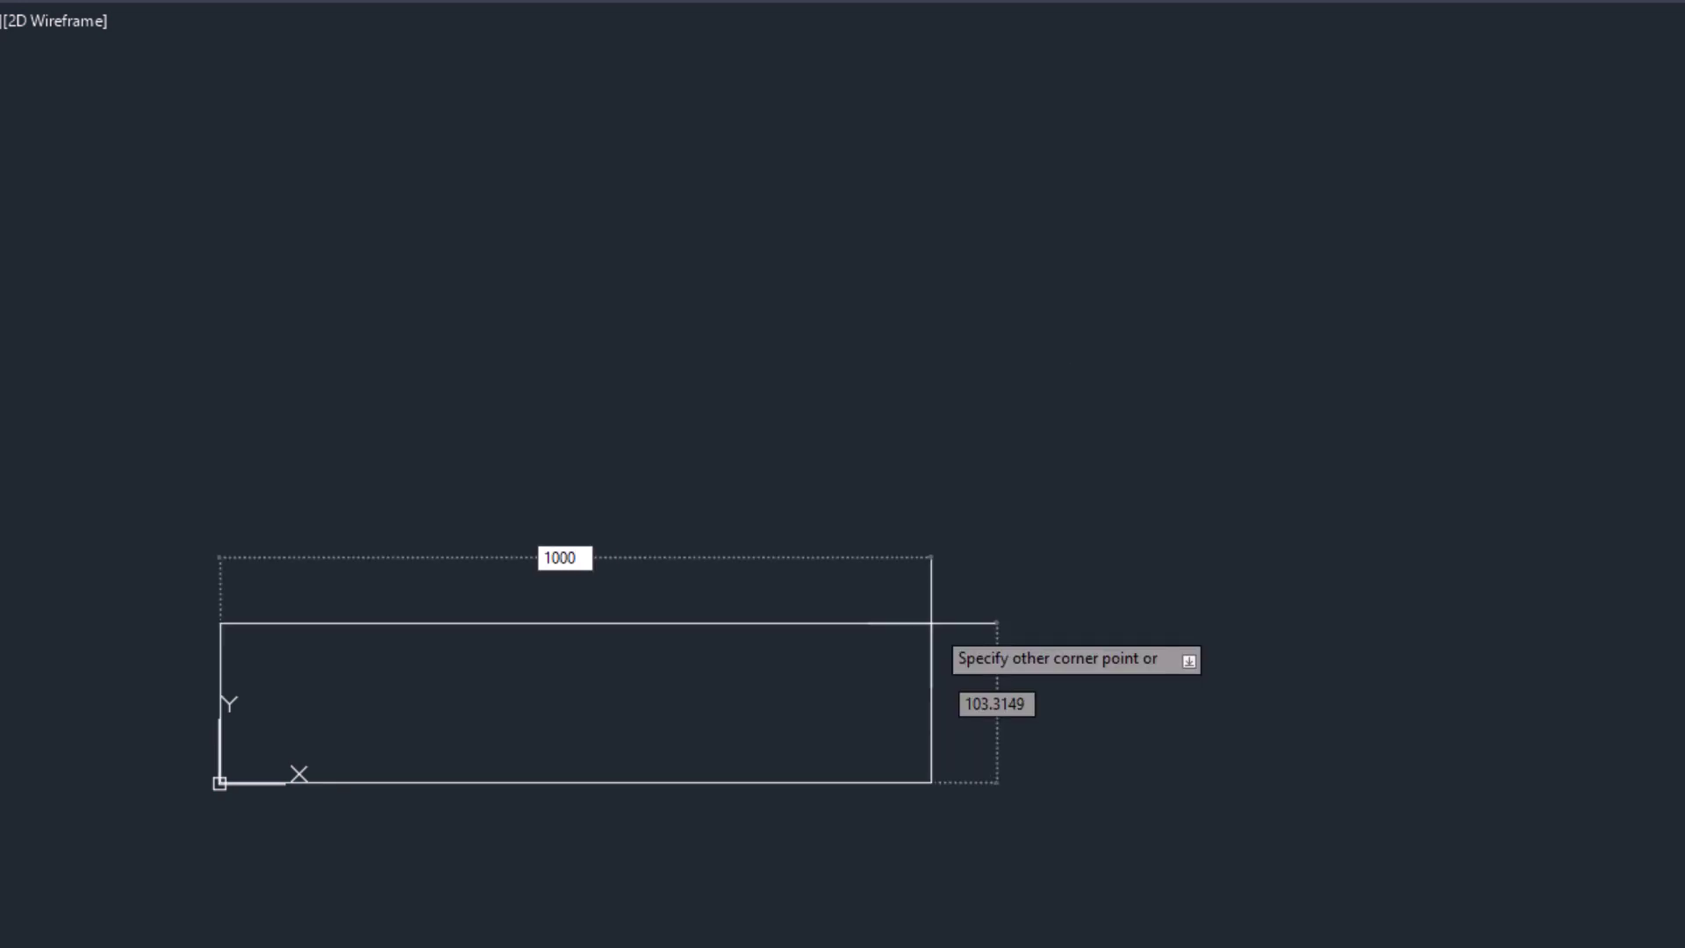
text(1000)
key(Tab)
text(30)
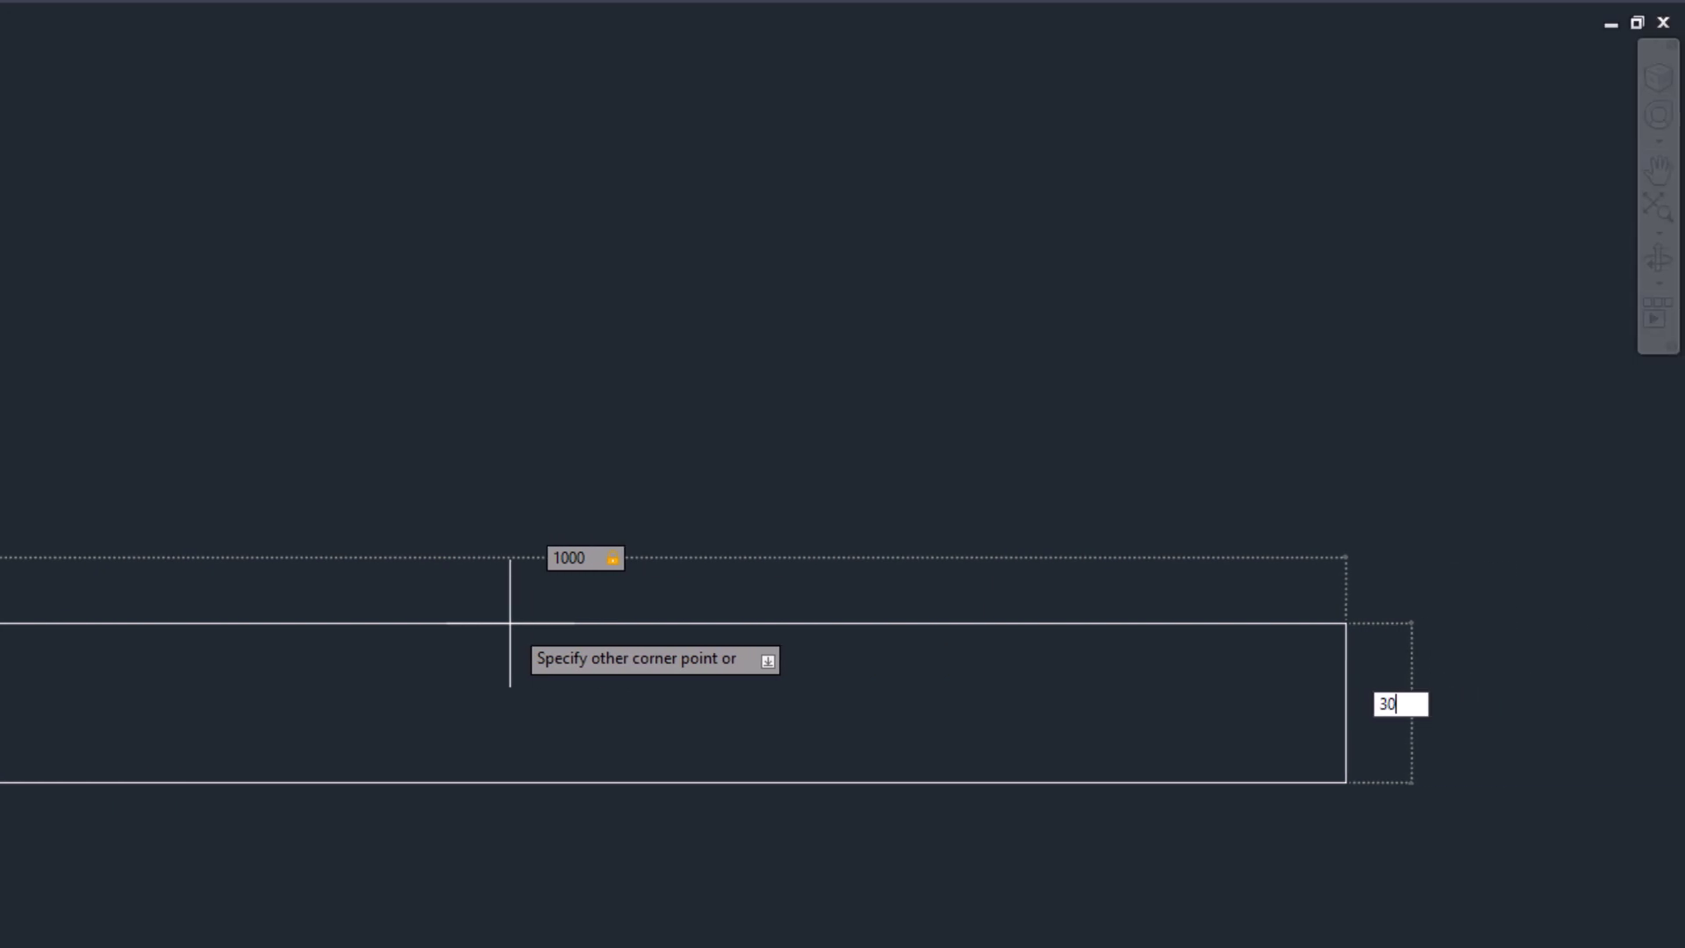
key(Return)
Move the door rectangle so the midpoint of its short left edge sits on the origin
text(m)
key(Return)
click(609, 551)
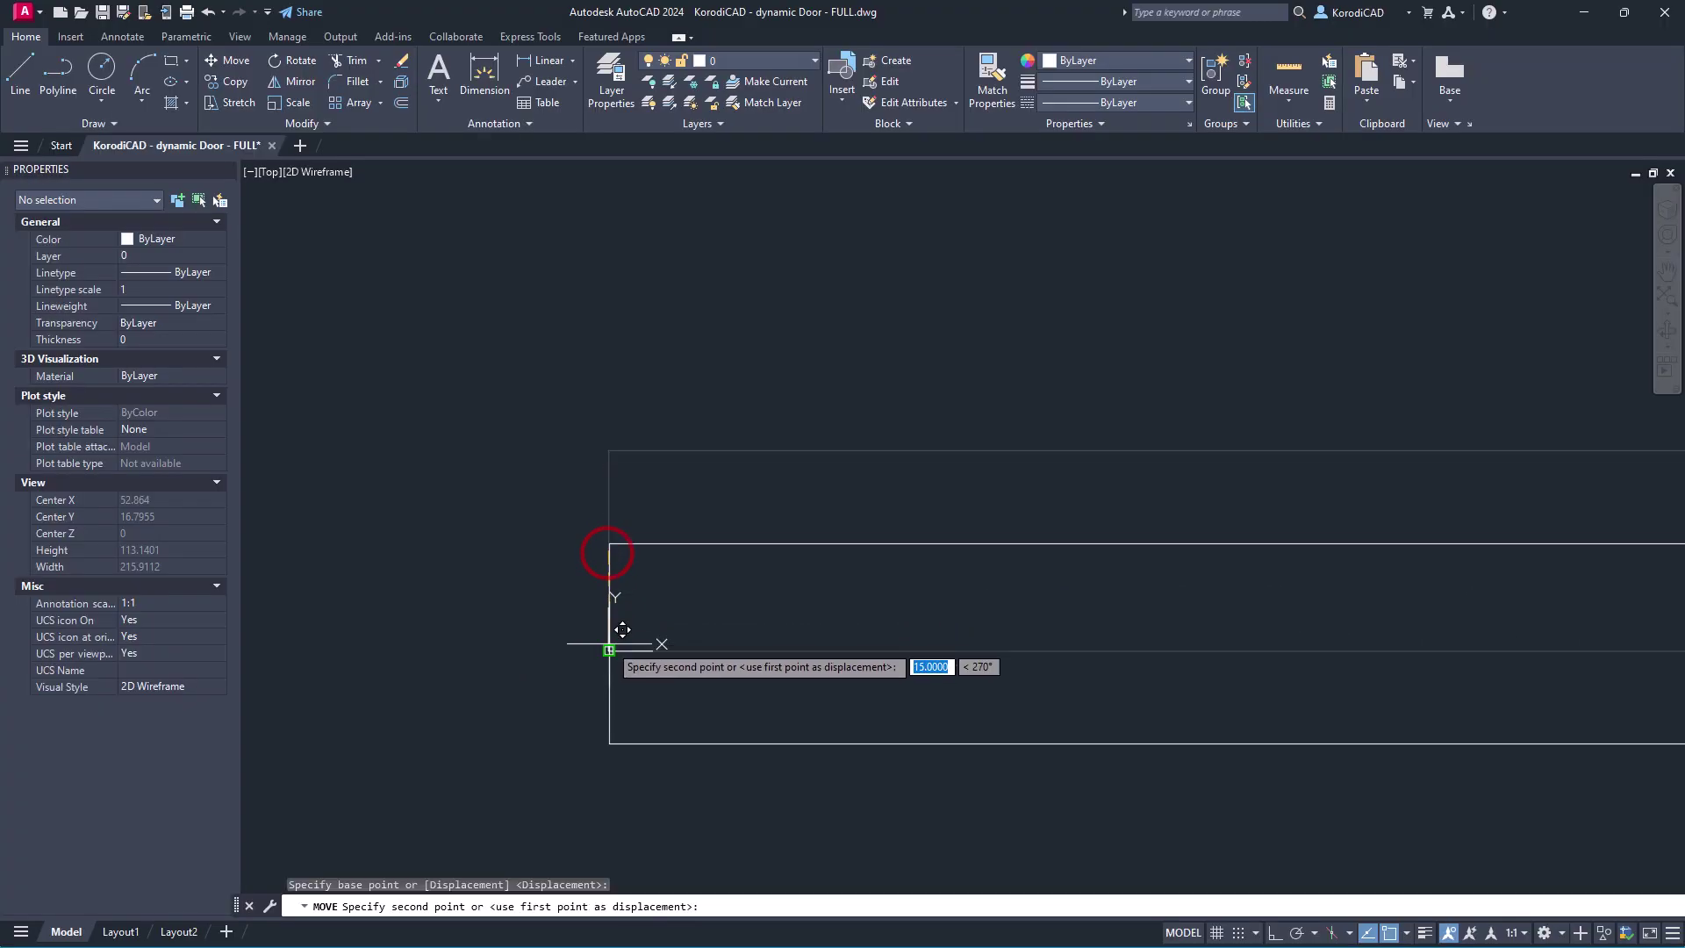
click(609, 645)
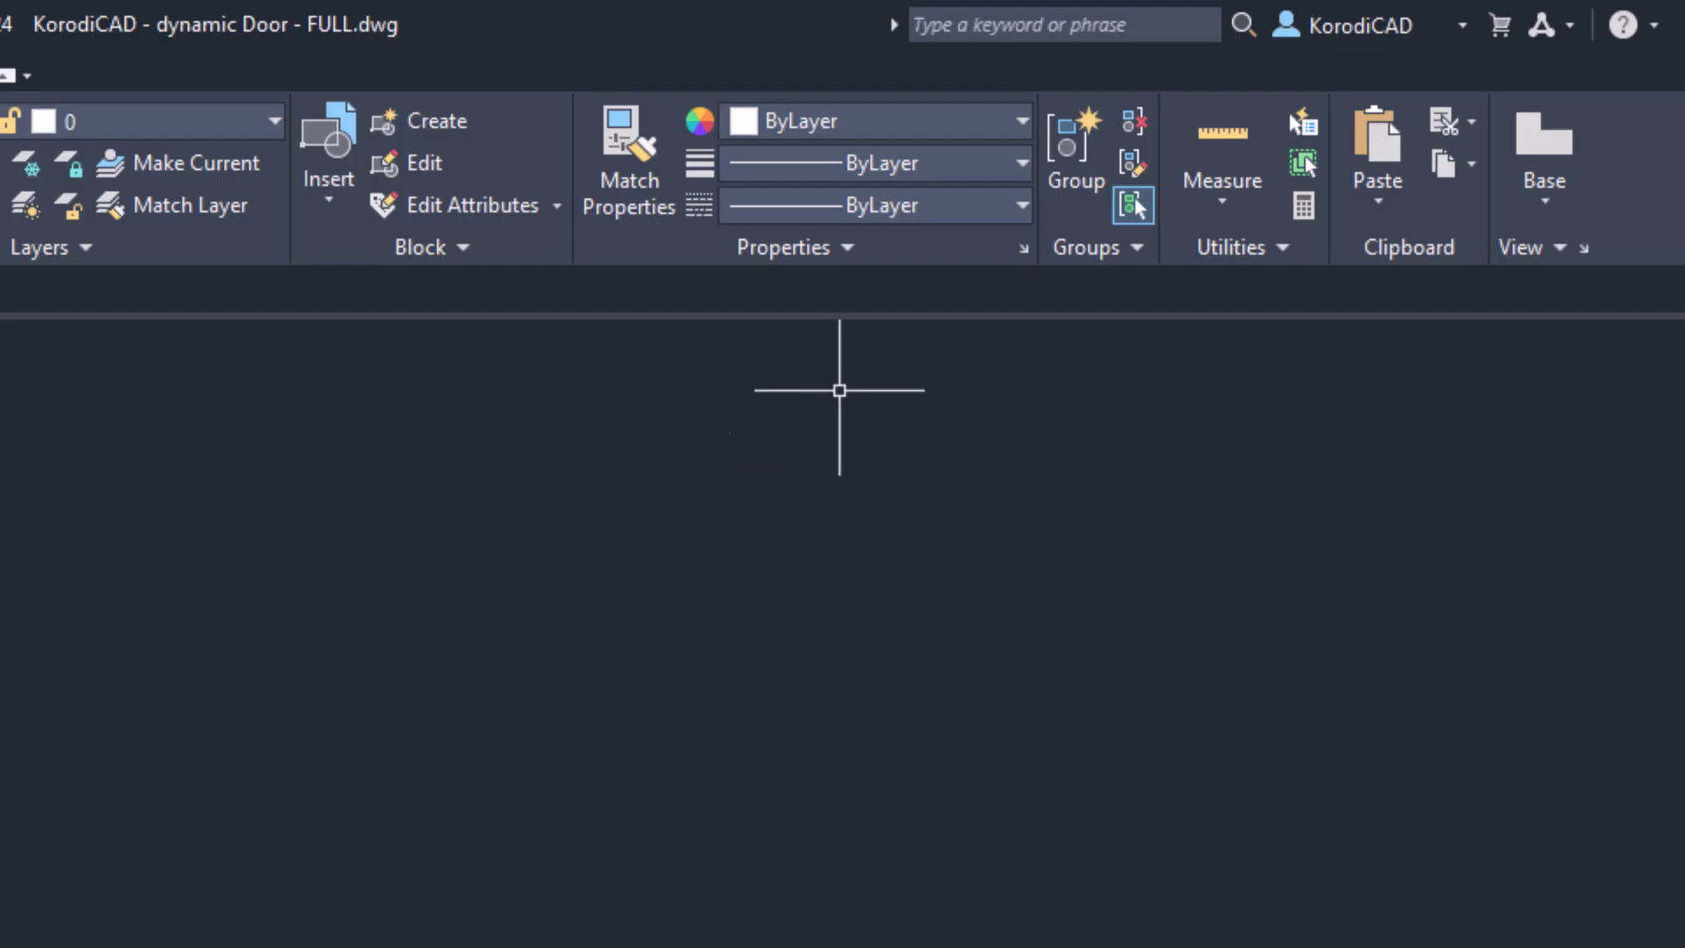
Using linetype ACAD_ISO03W100, draw a line from 0,0 to the midpoint of the door rectangle's right edge
click(907, 209)
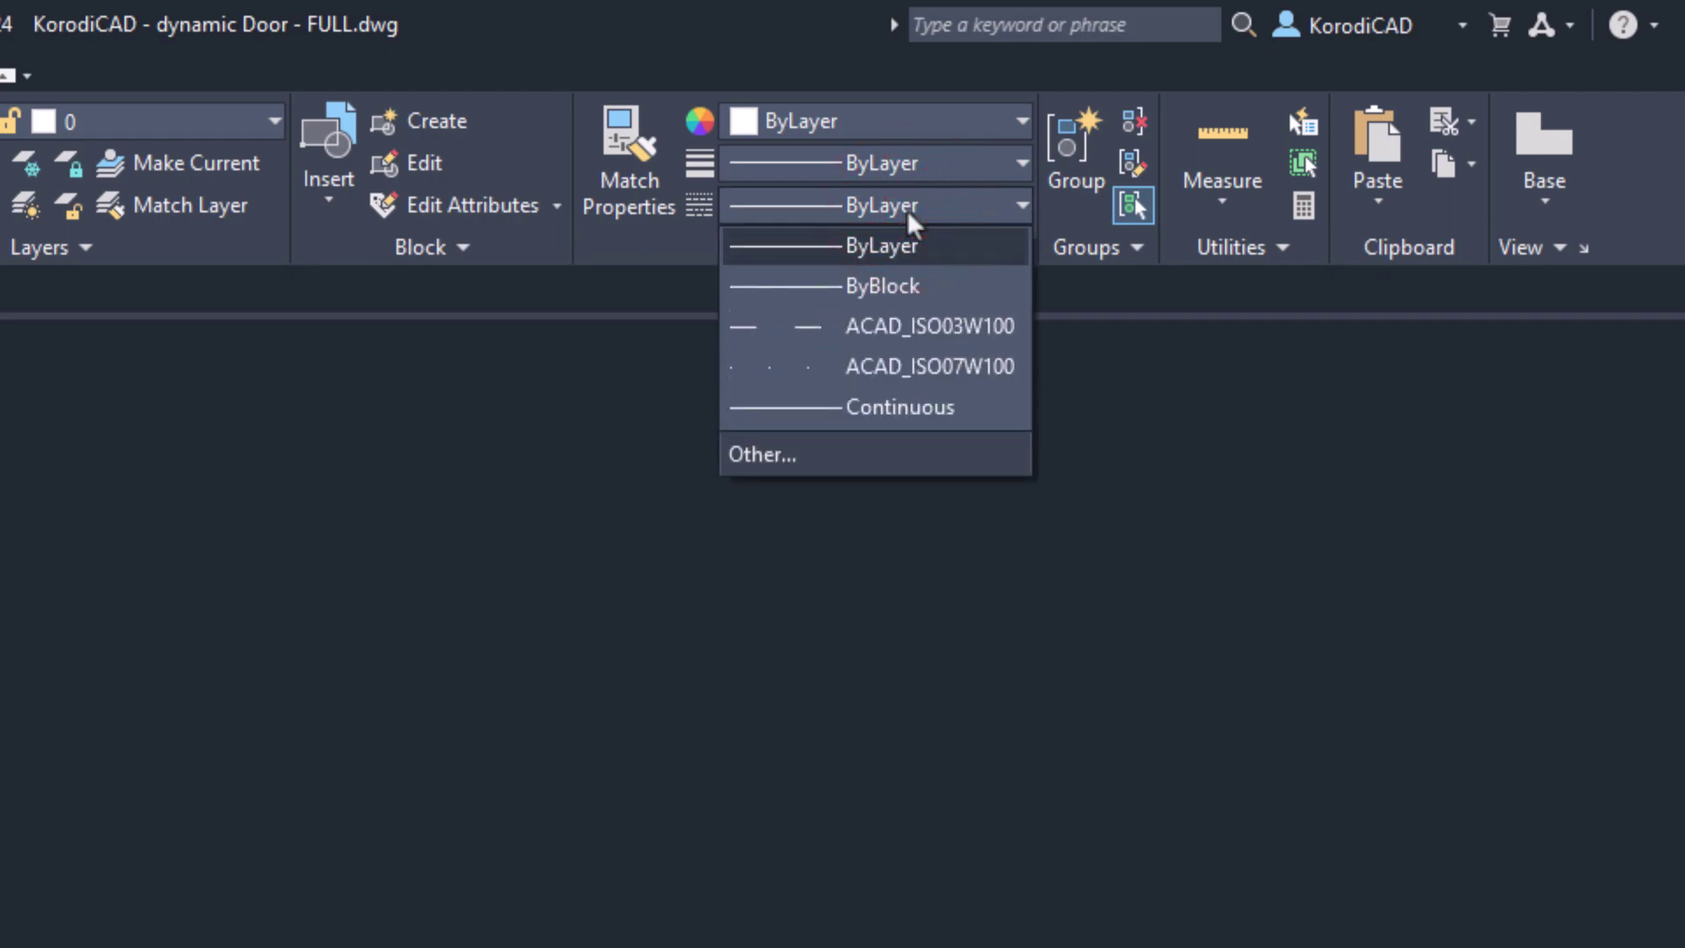
click(895, 325)
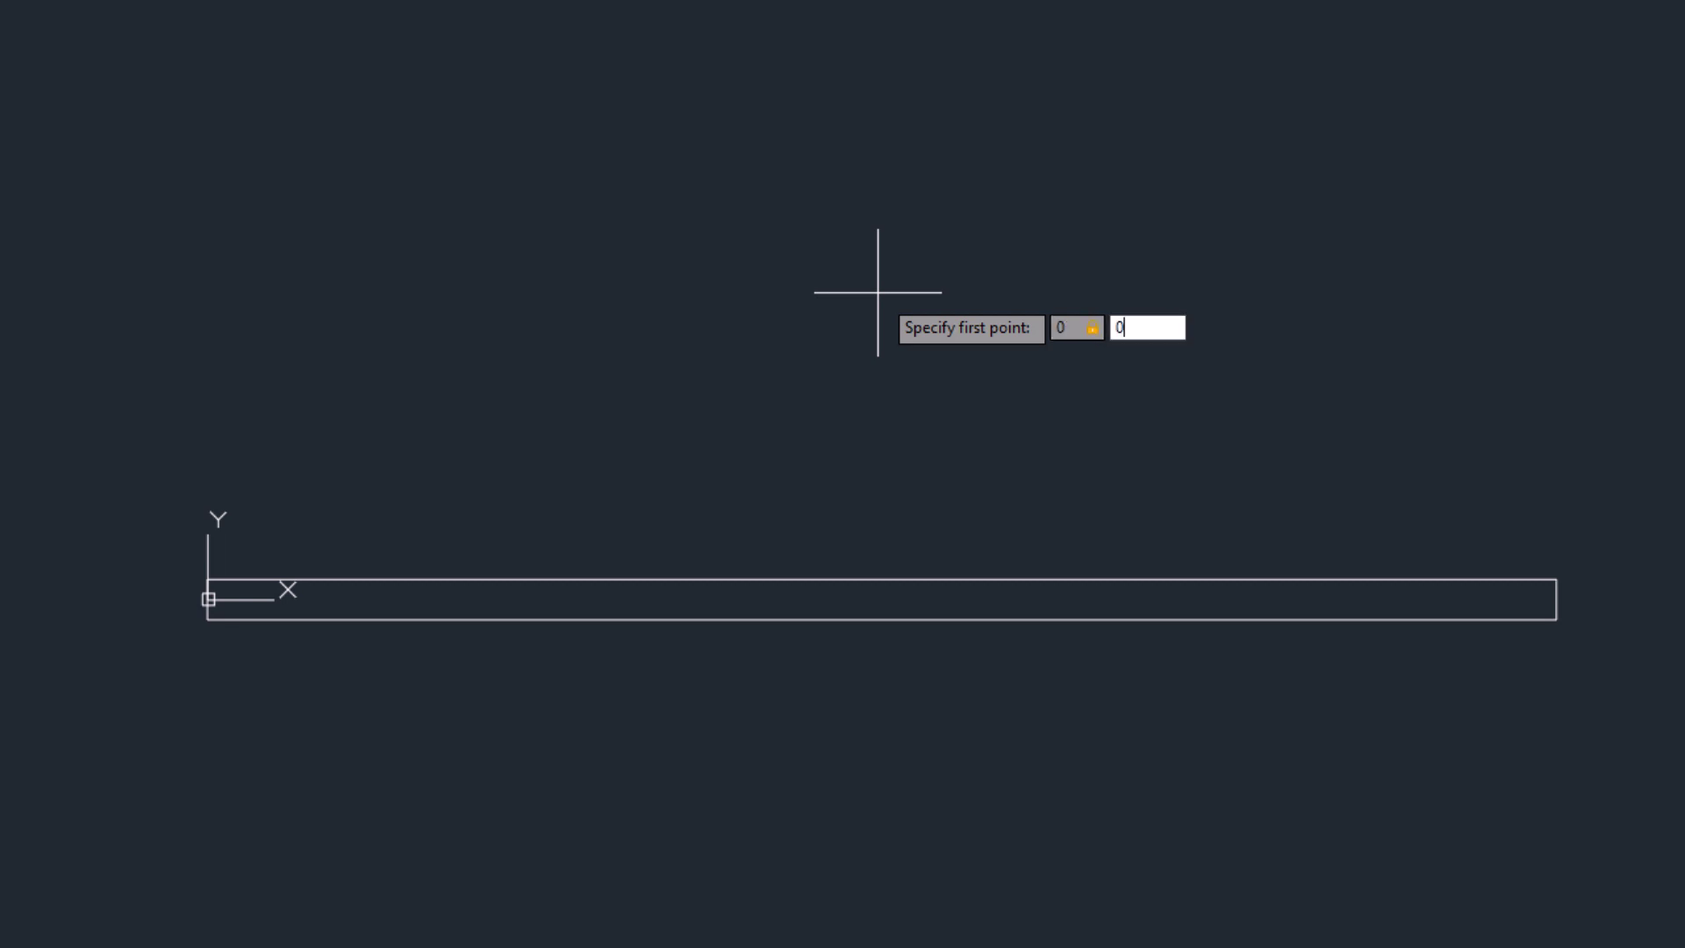
key(Return)
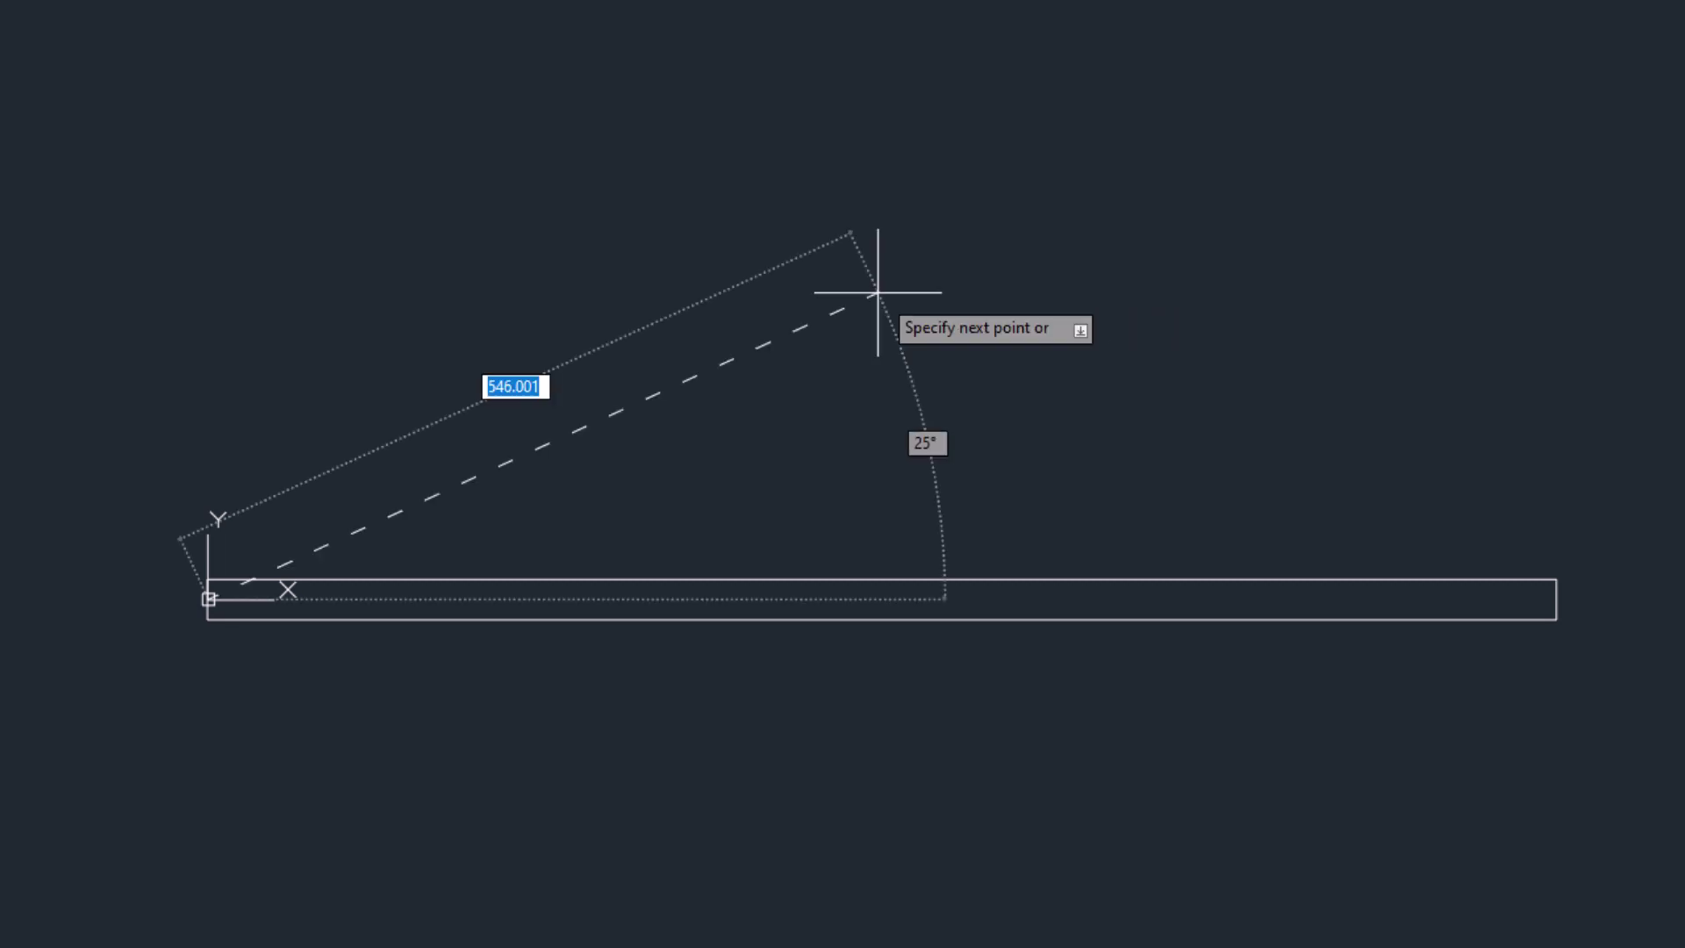
click(1556, 600)
key(Return)
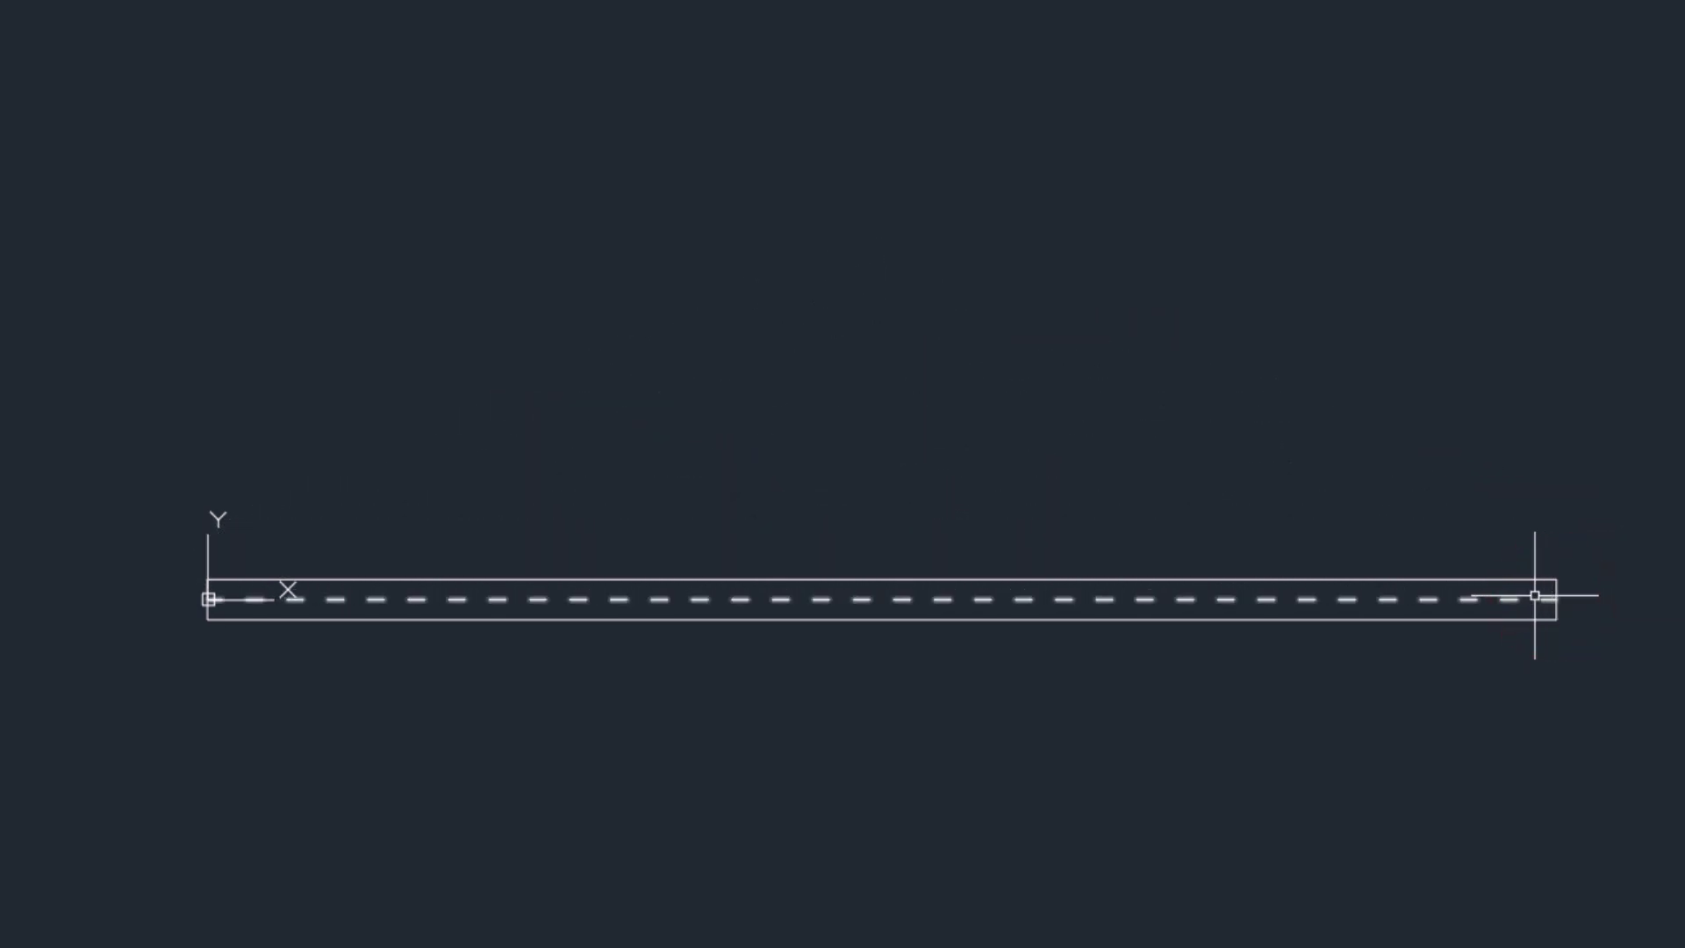
Copy the dashed centre line 100 straight down with Ortho on
click(1529, 599)
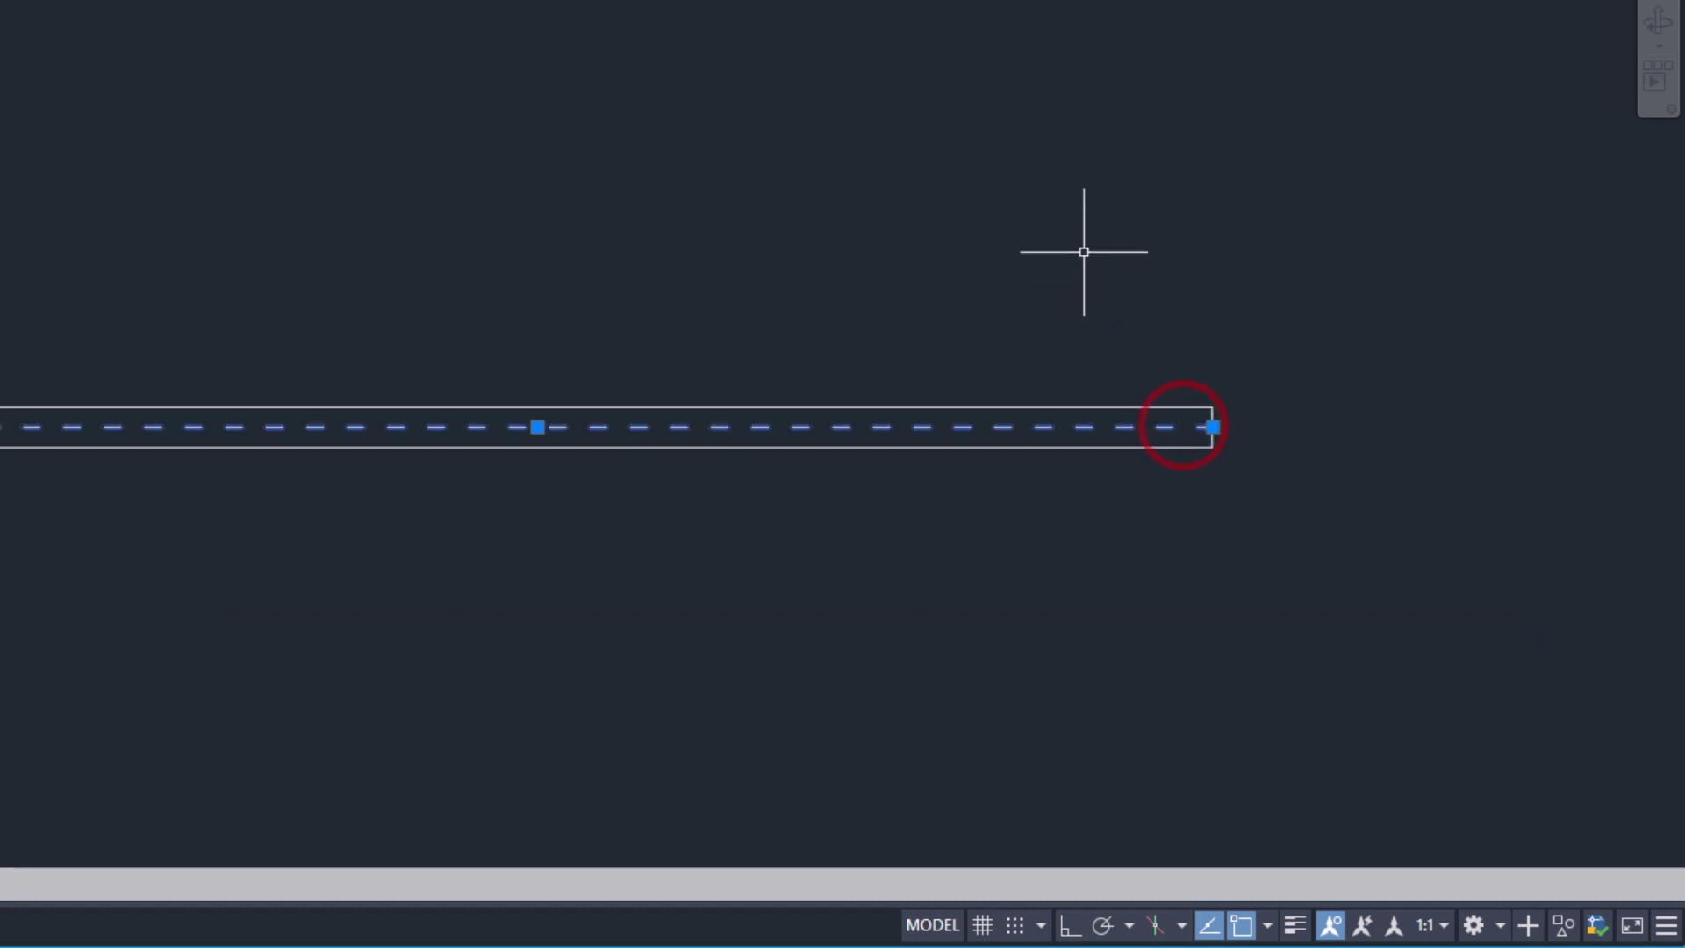
right_click(1083, 239)
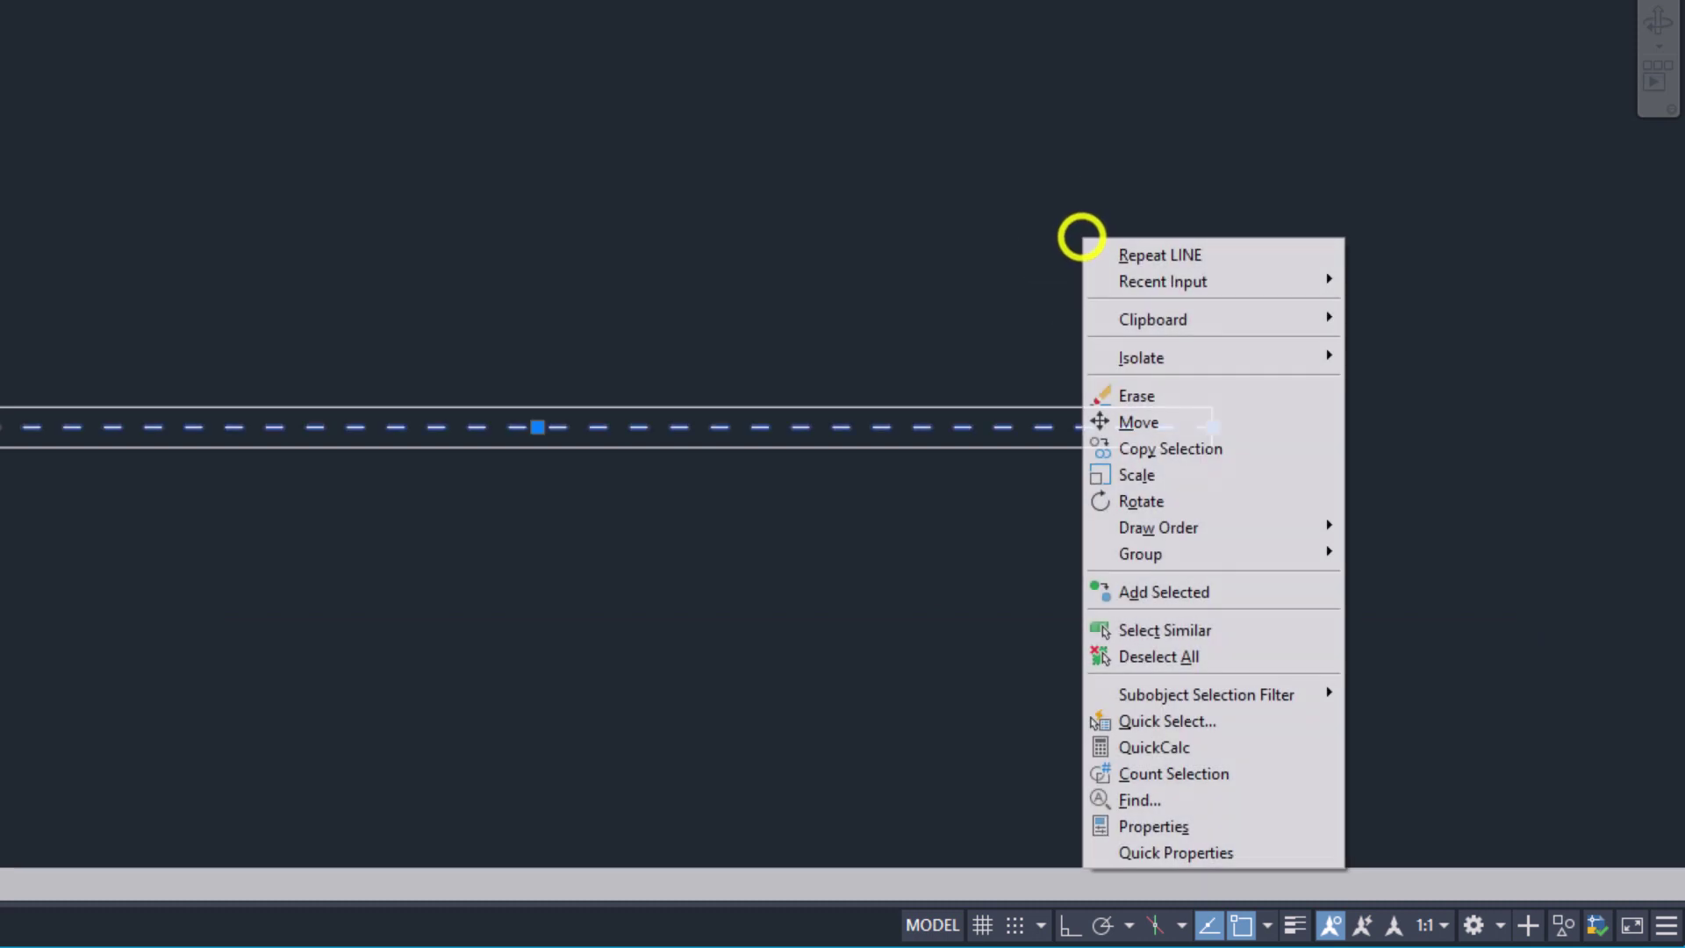
click(1123, 448)
click(1001, 149)
key(F8)
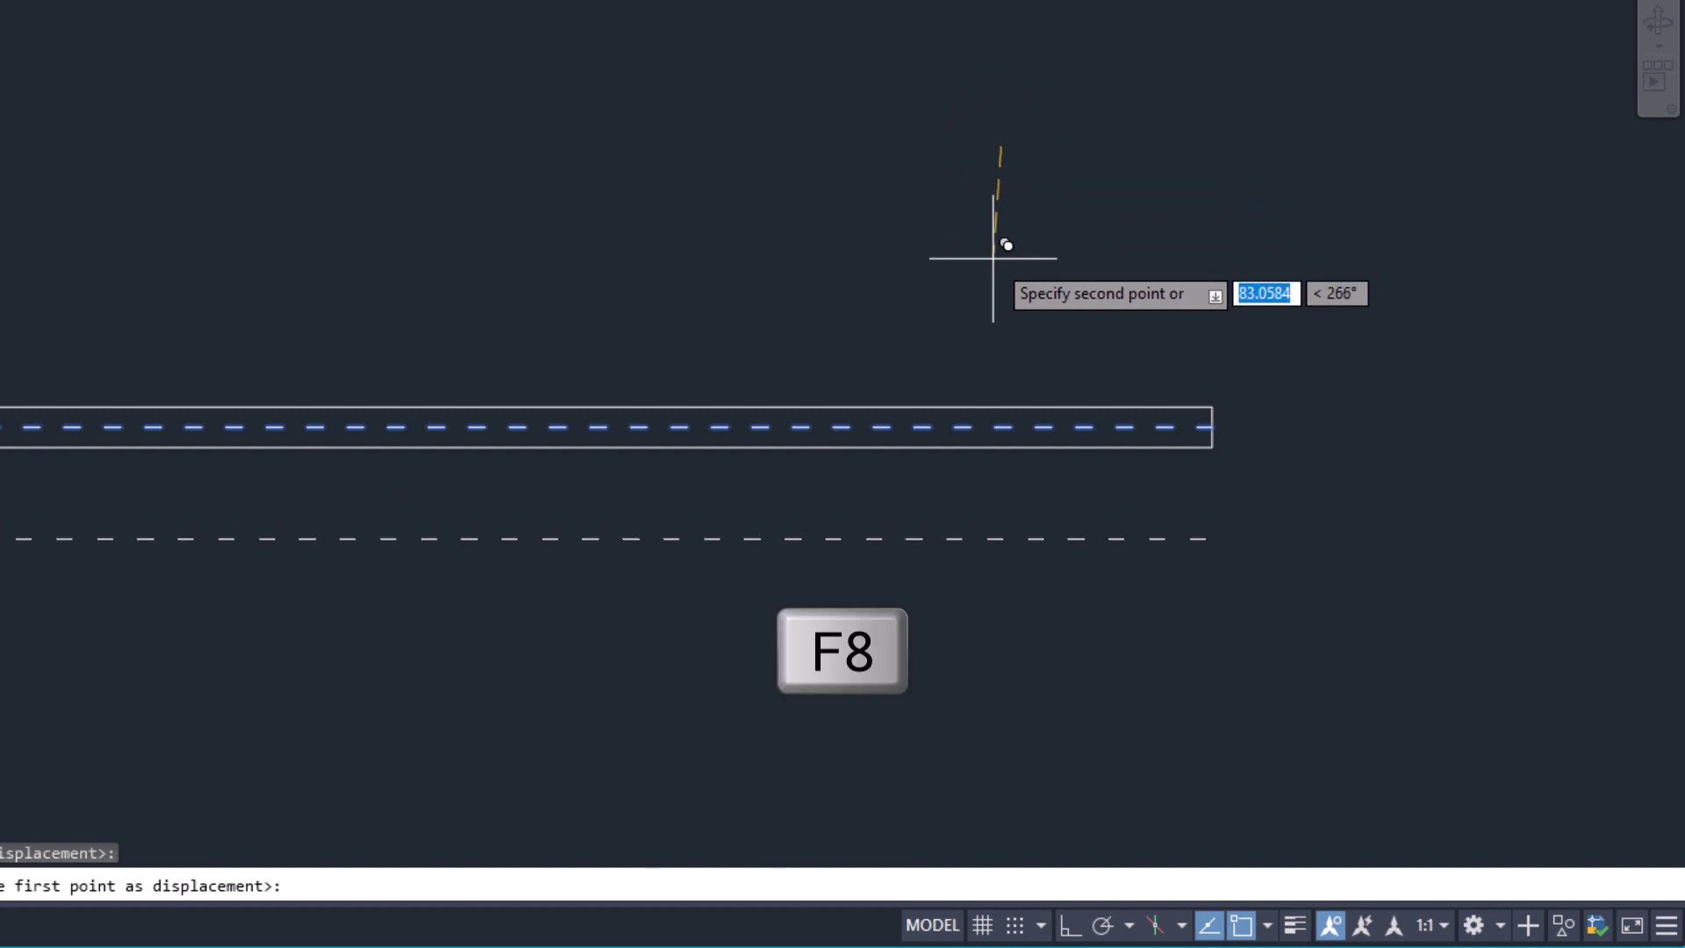
text(100)
key(Return)
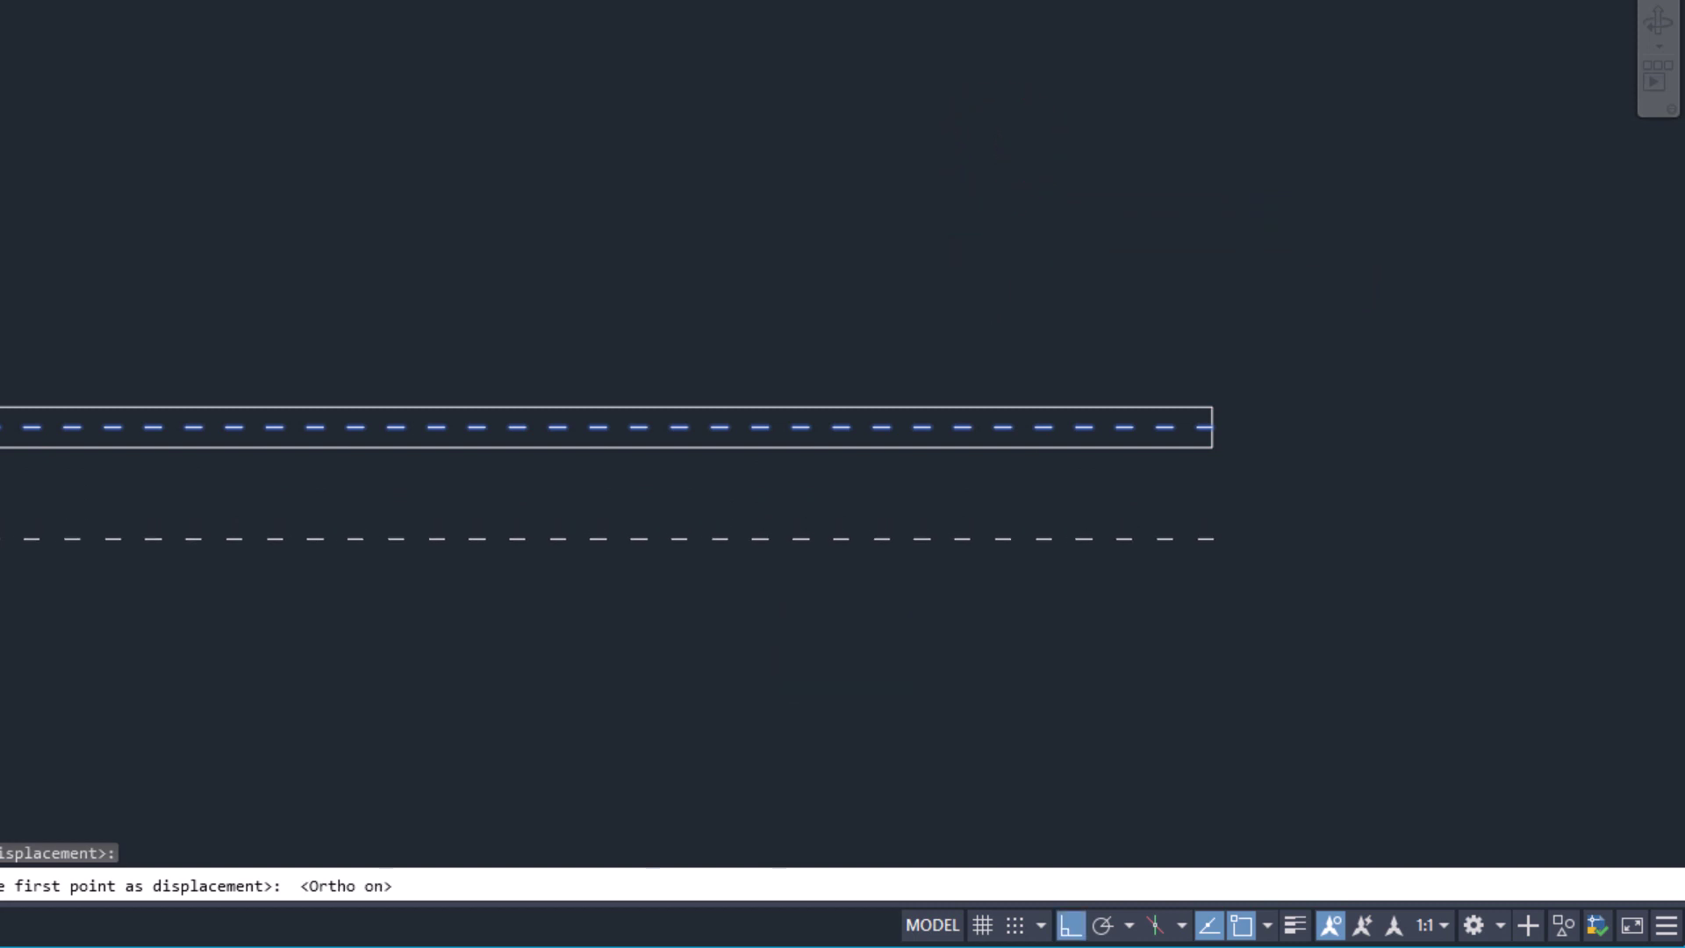
right_click(991, 261)
click(1034, 279)
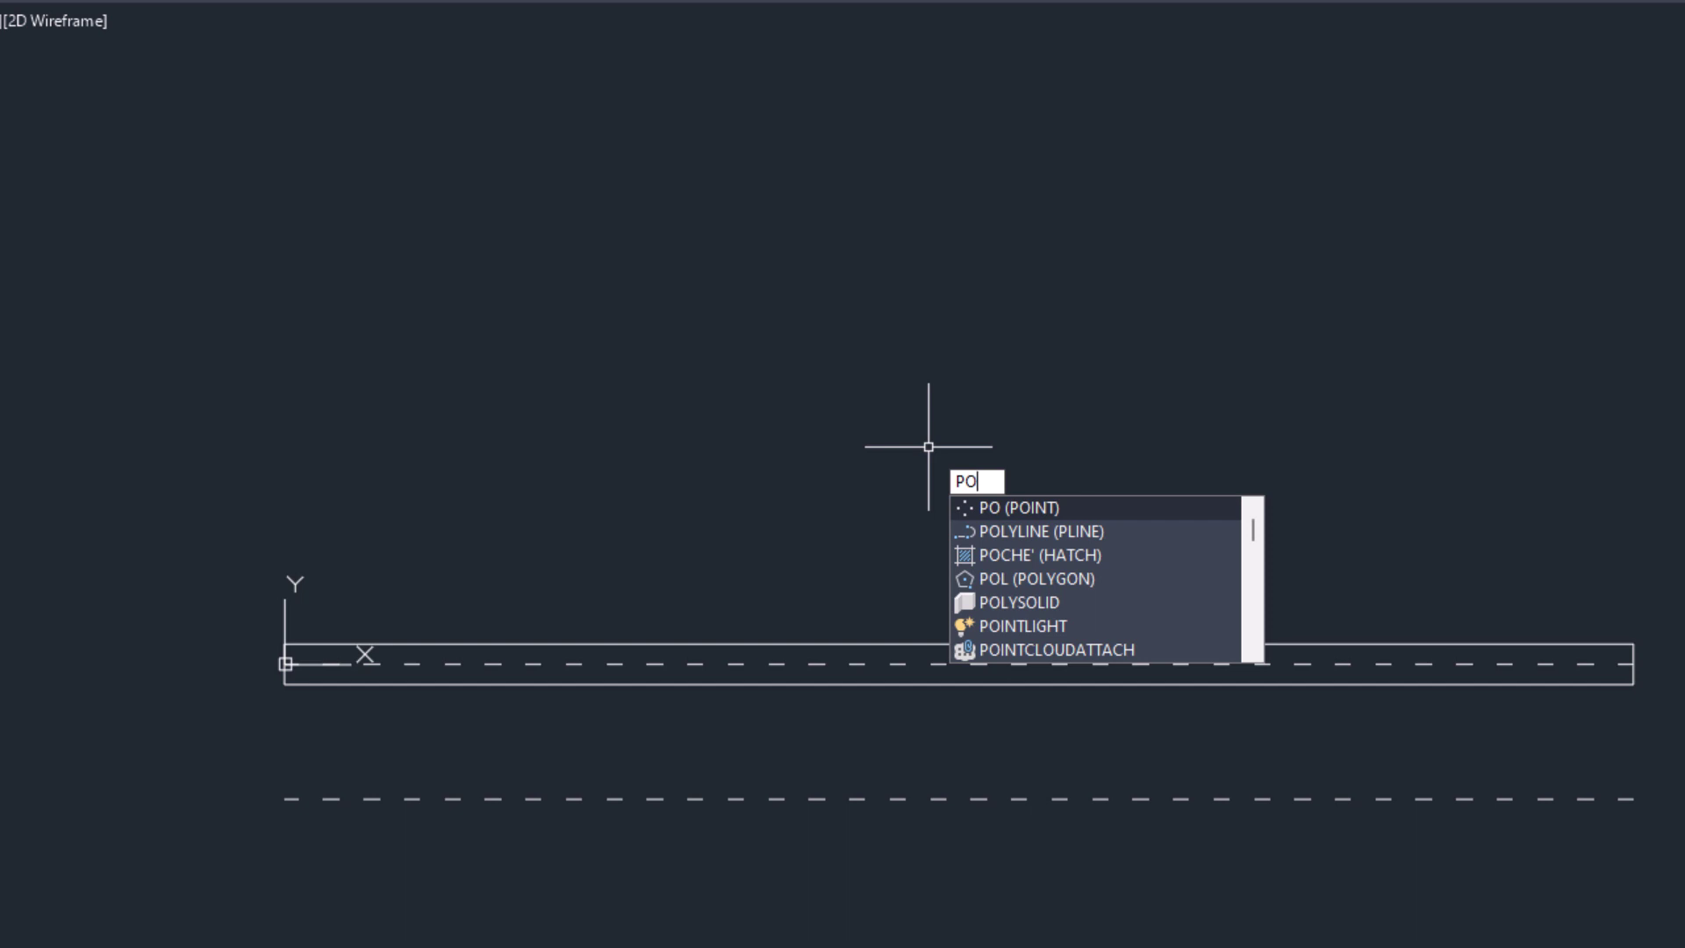
Draw an open polyline jamb from -100,0 to the origin, down to the lower dashed line's left end, and back left below its start
key(Down)
key(Return)
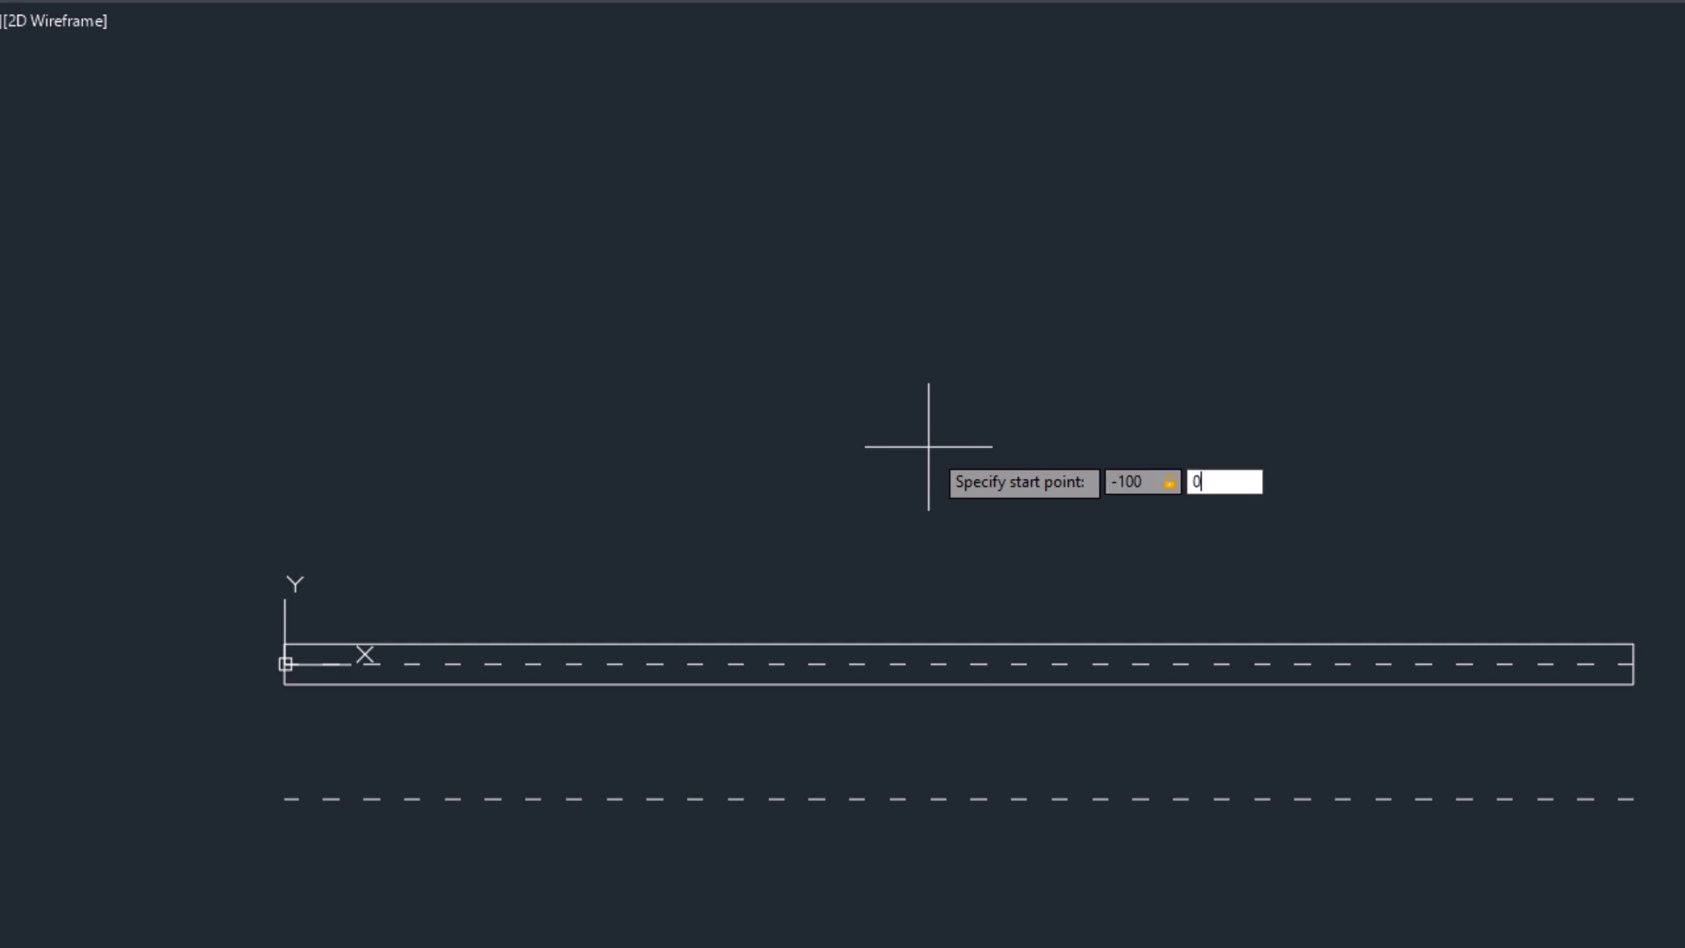
key(Return)
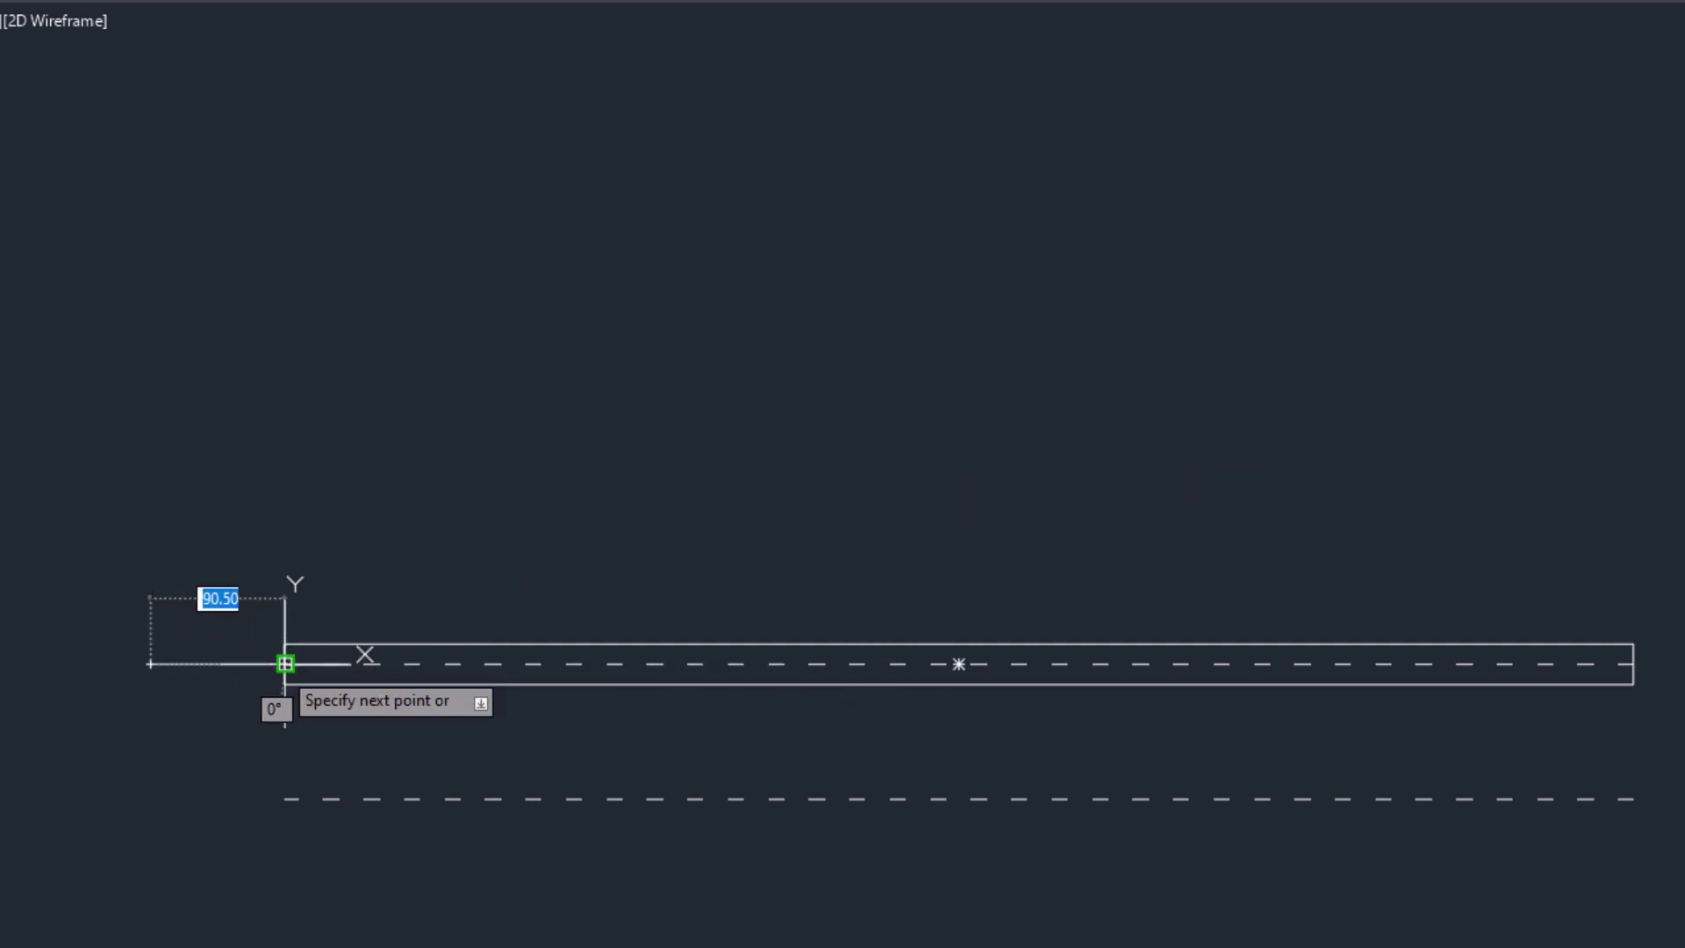
click(285, 663)
click(285, 797)
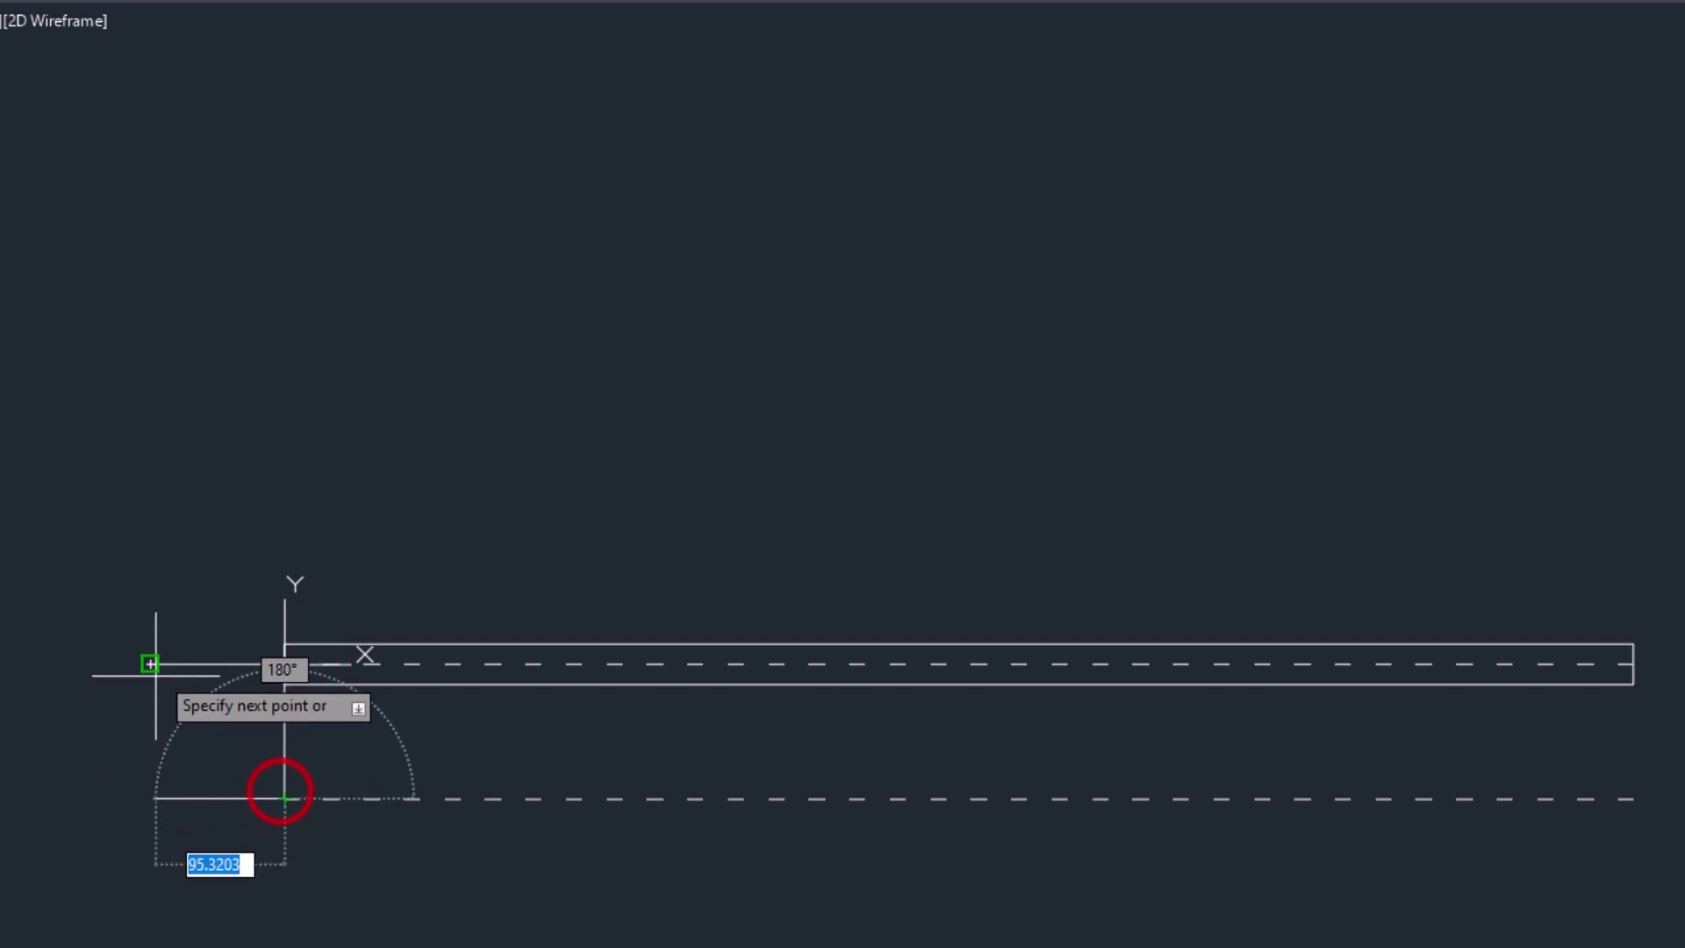
click(164, 768)
right_click(163, 765)
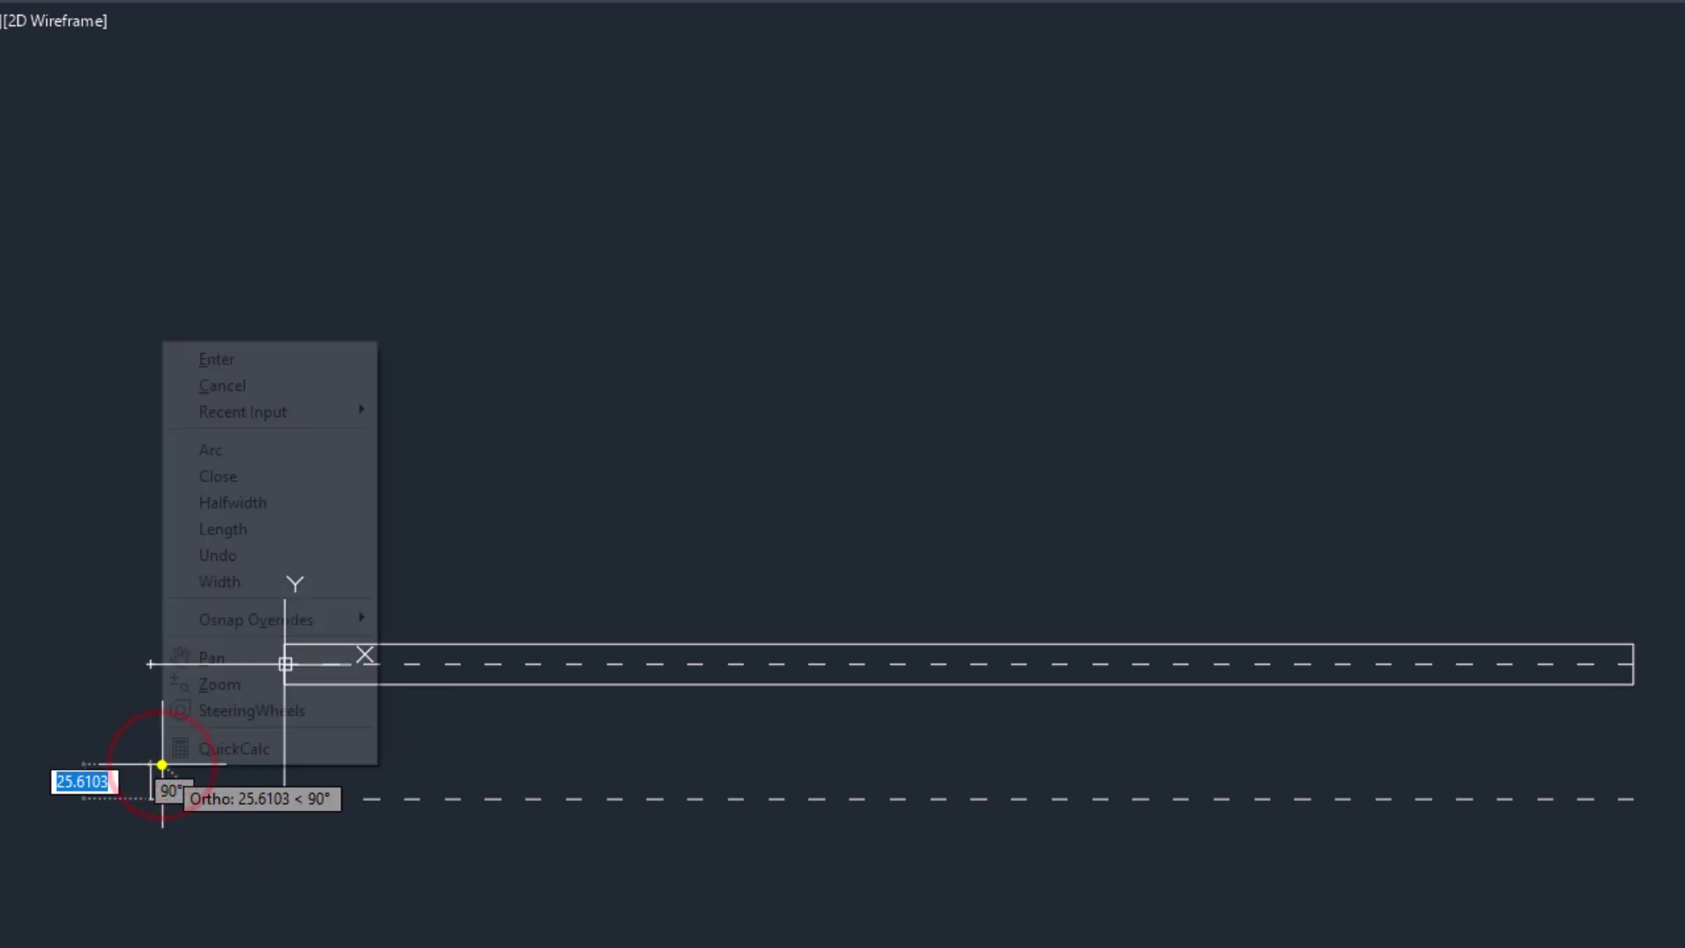
click(240, 363)
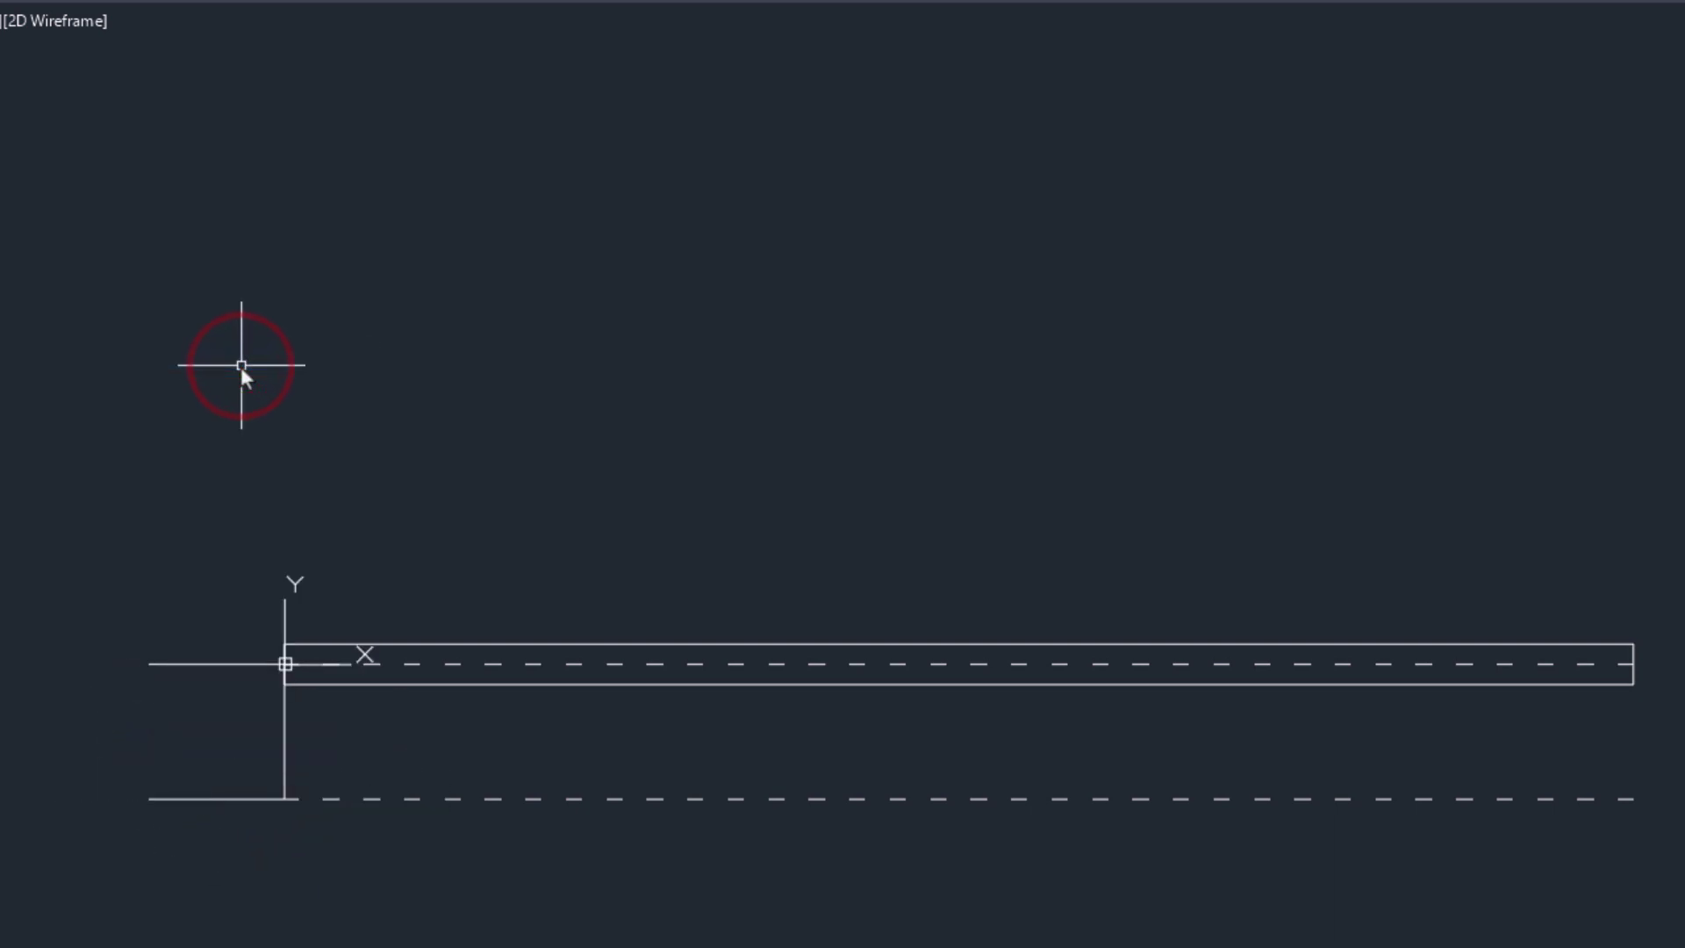
Mirror the jamb polyline about a vertical line through the lower dashed line's midpoint, keeping the source object
right_click(235, 640)
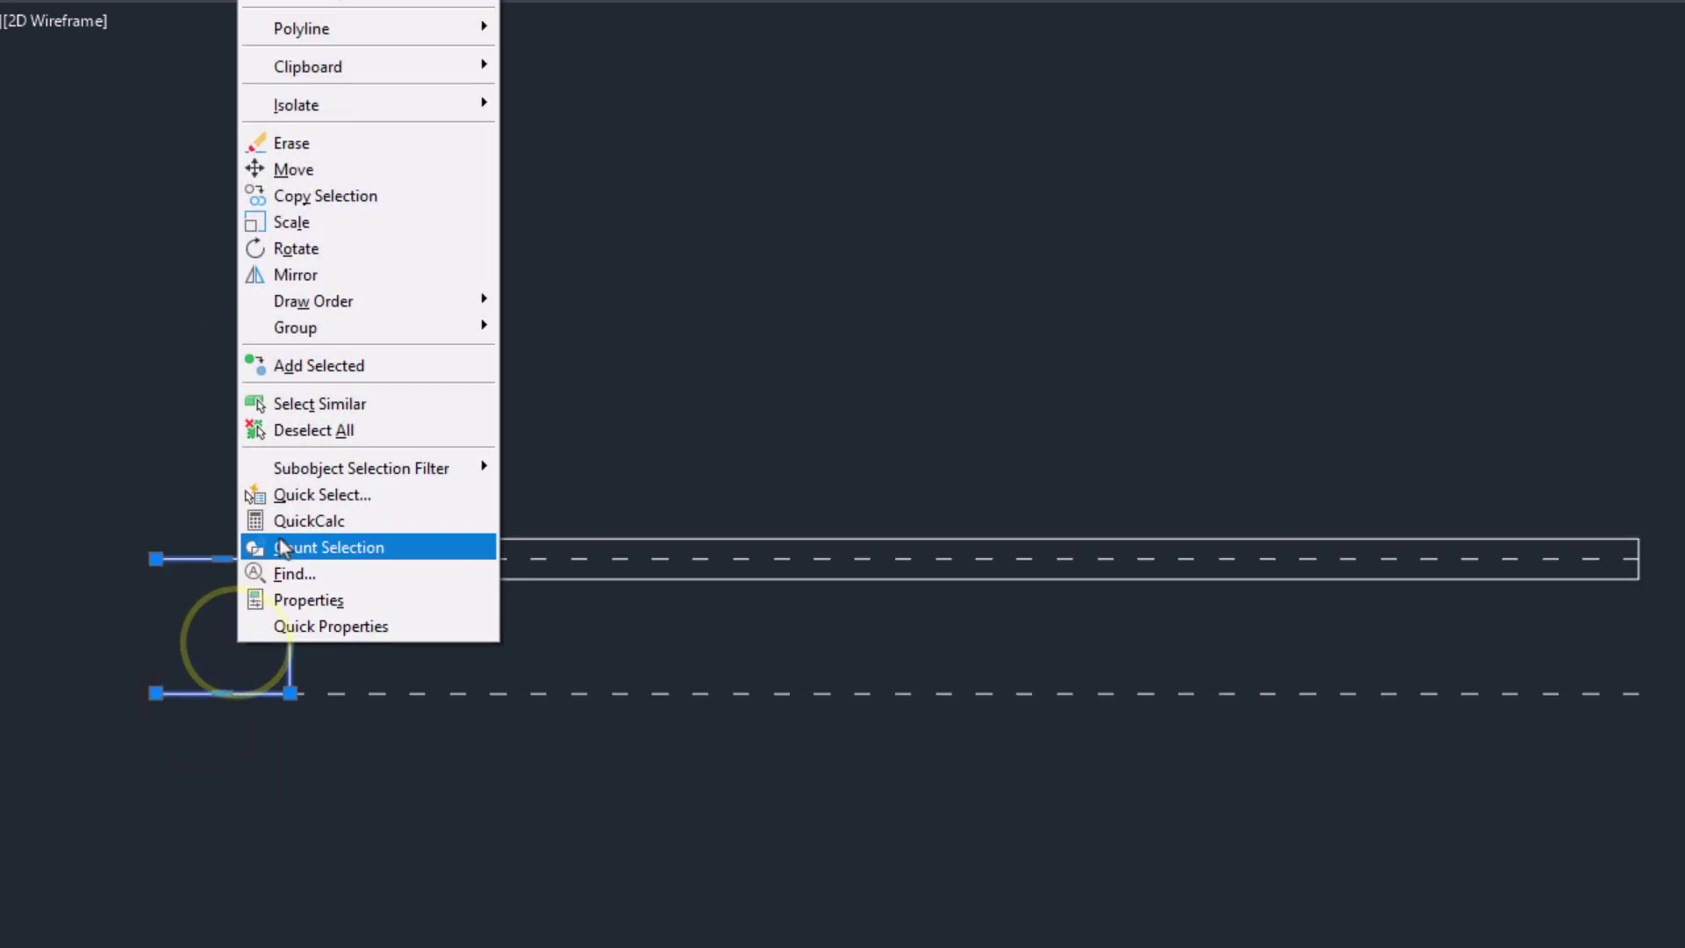
click(312, 278)
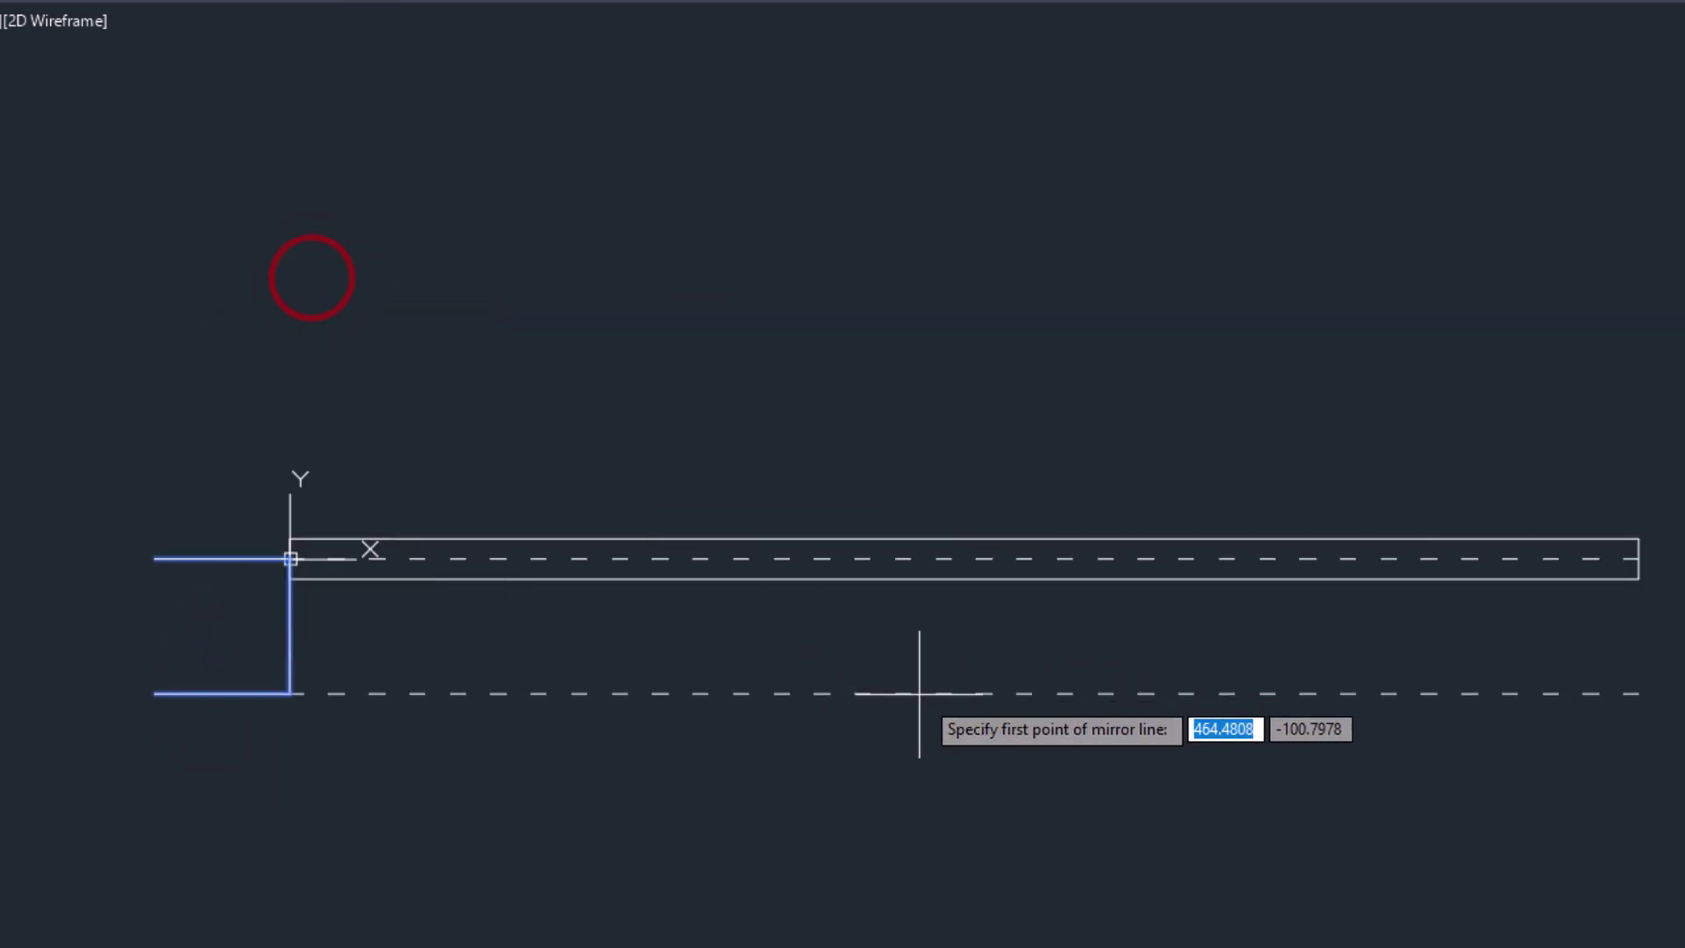
click(967, 694)
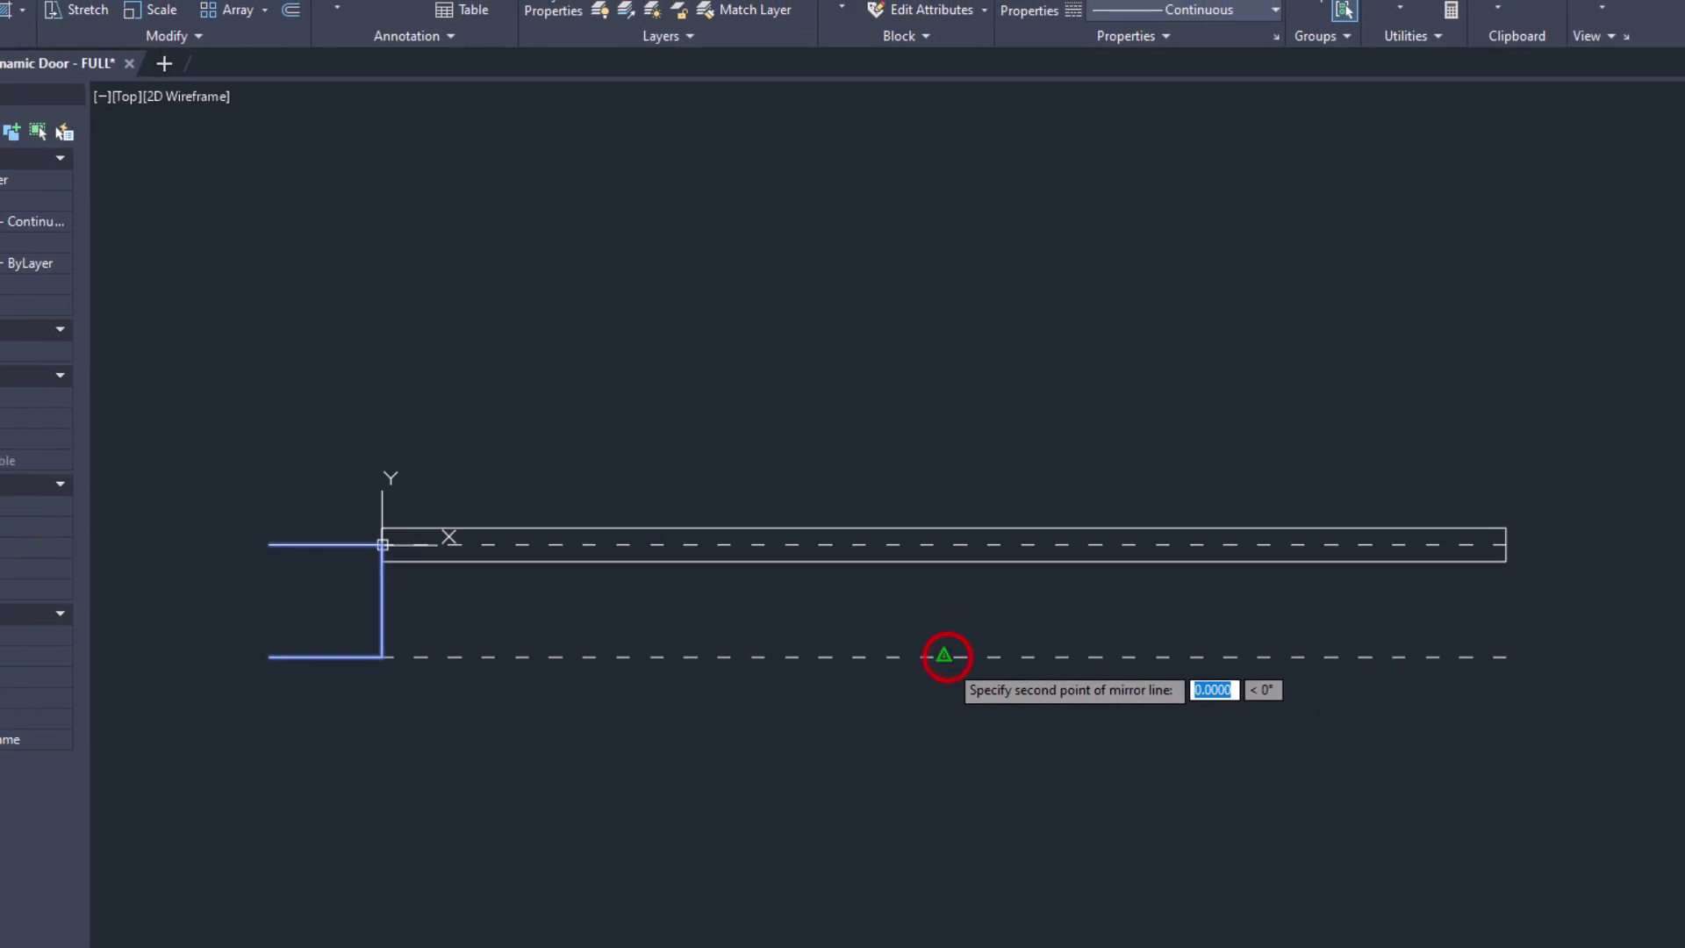
click(943, 732)
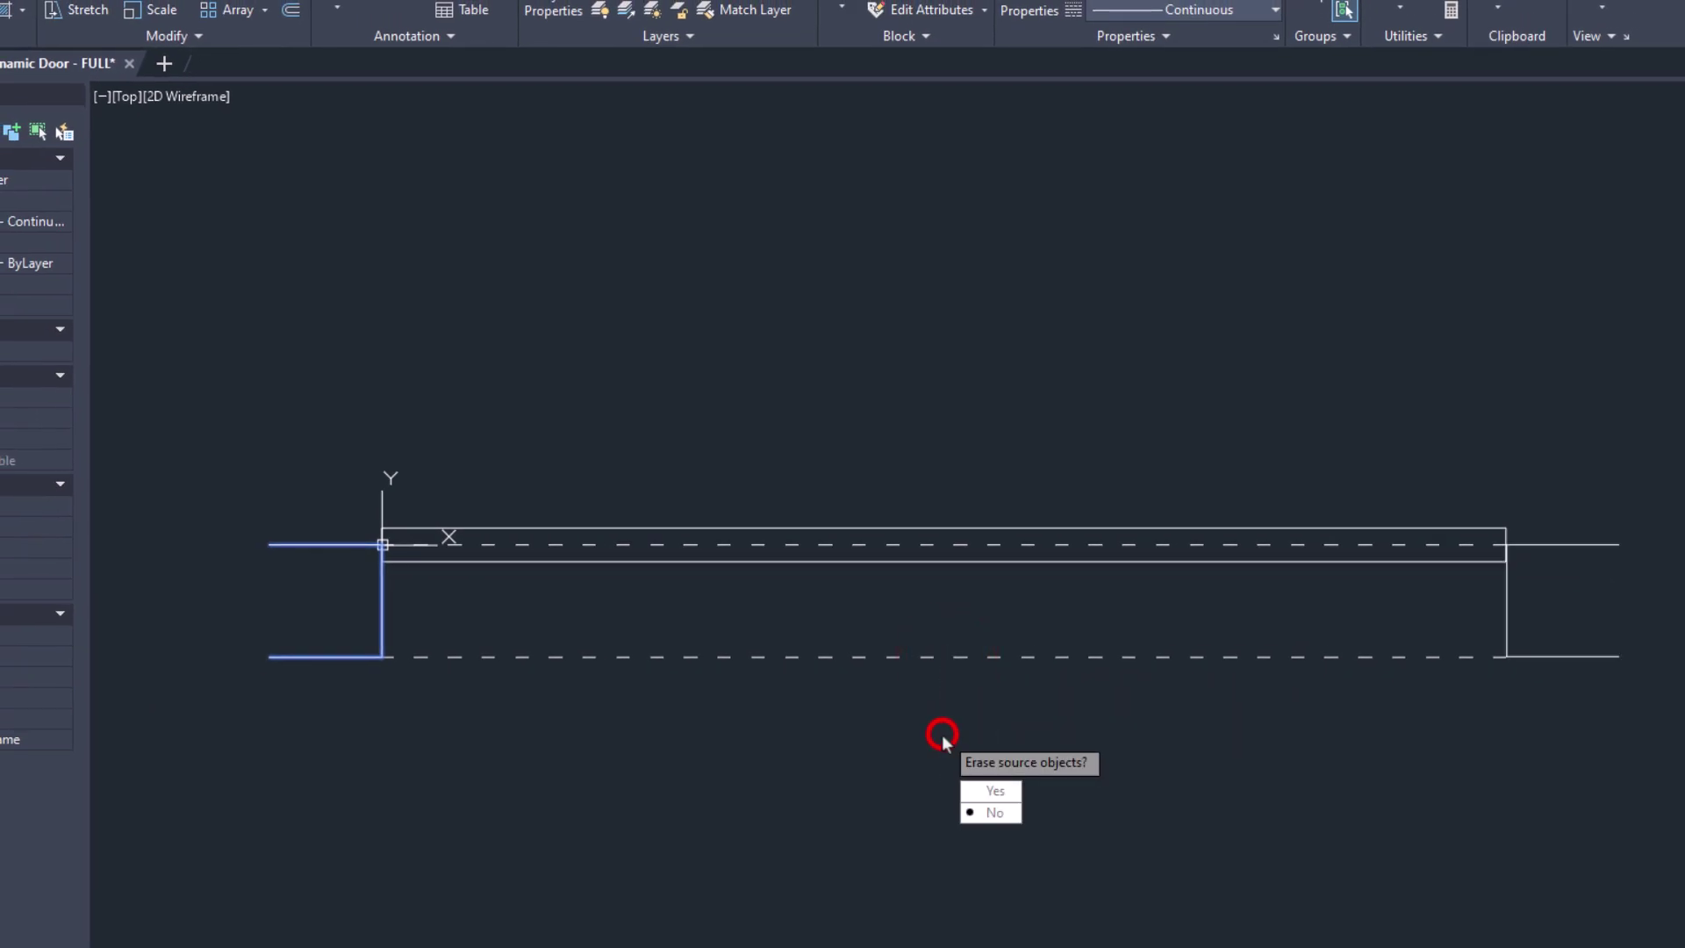
click(992, 814)
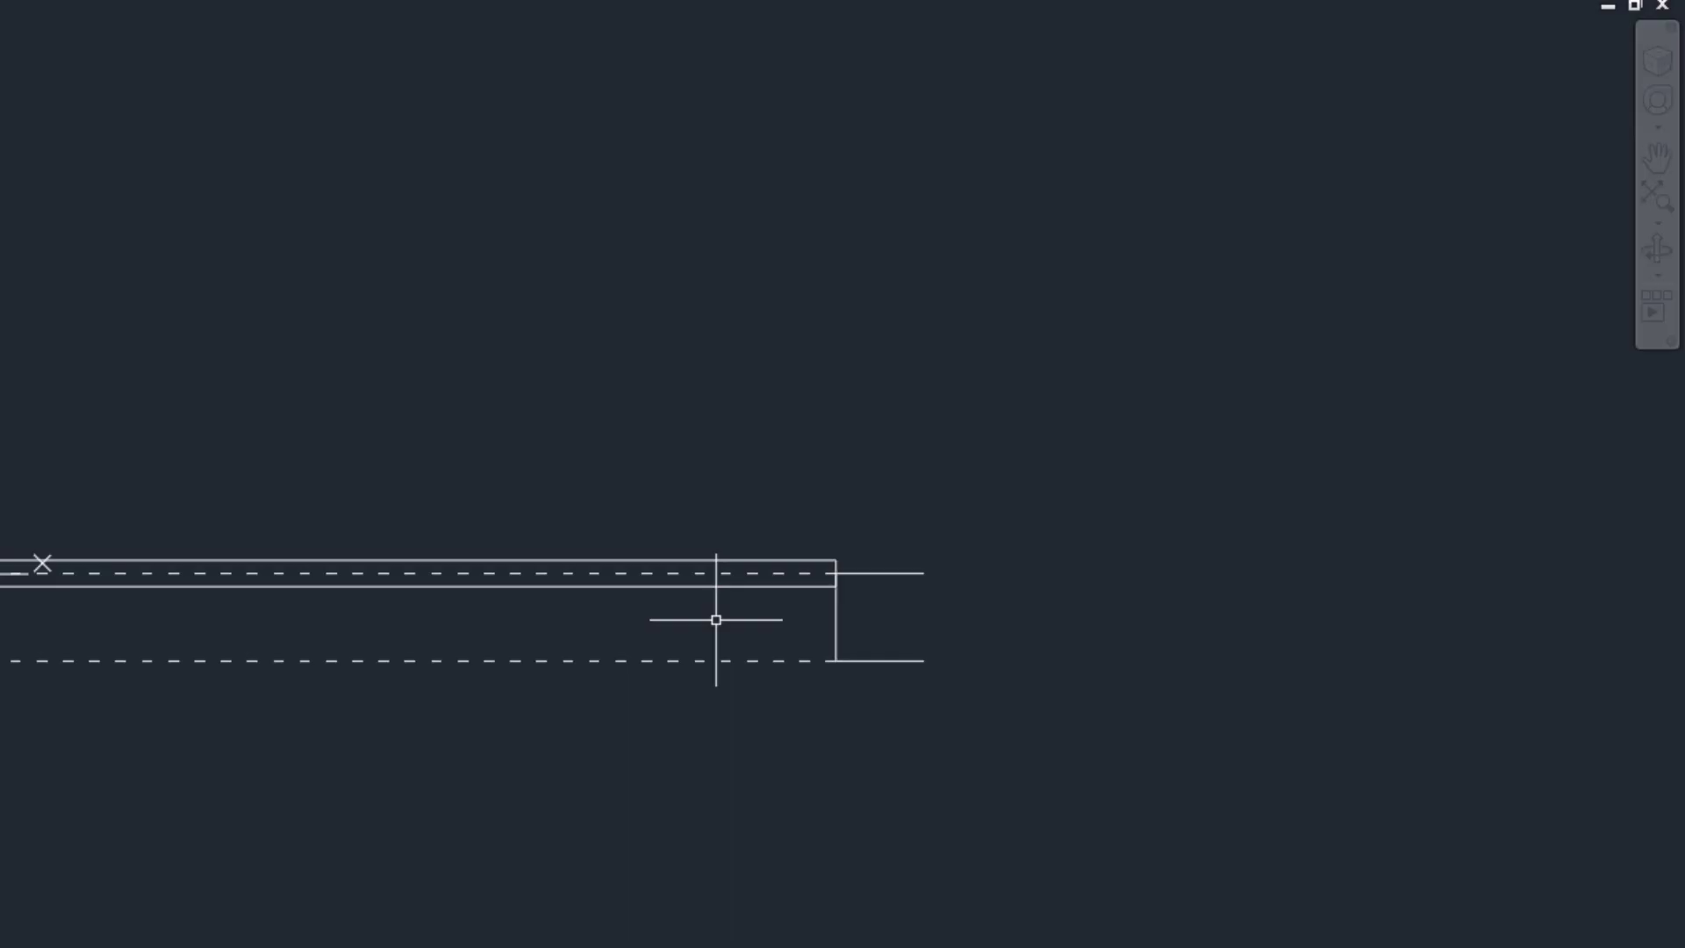
Apply Perpendicular constraints between the door rectangle's right edge and both its upper and lower long edges
key(ctrl+3)
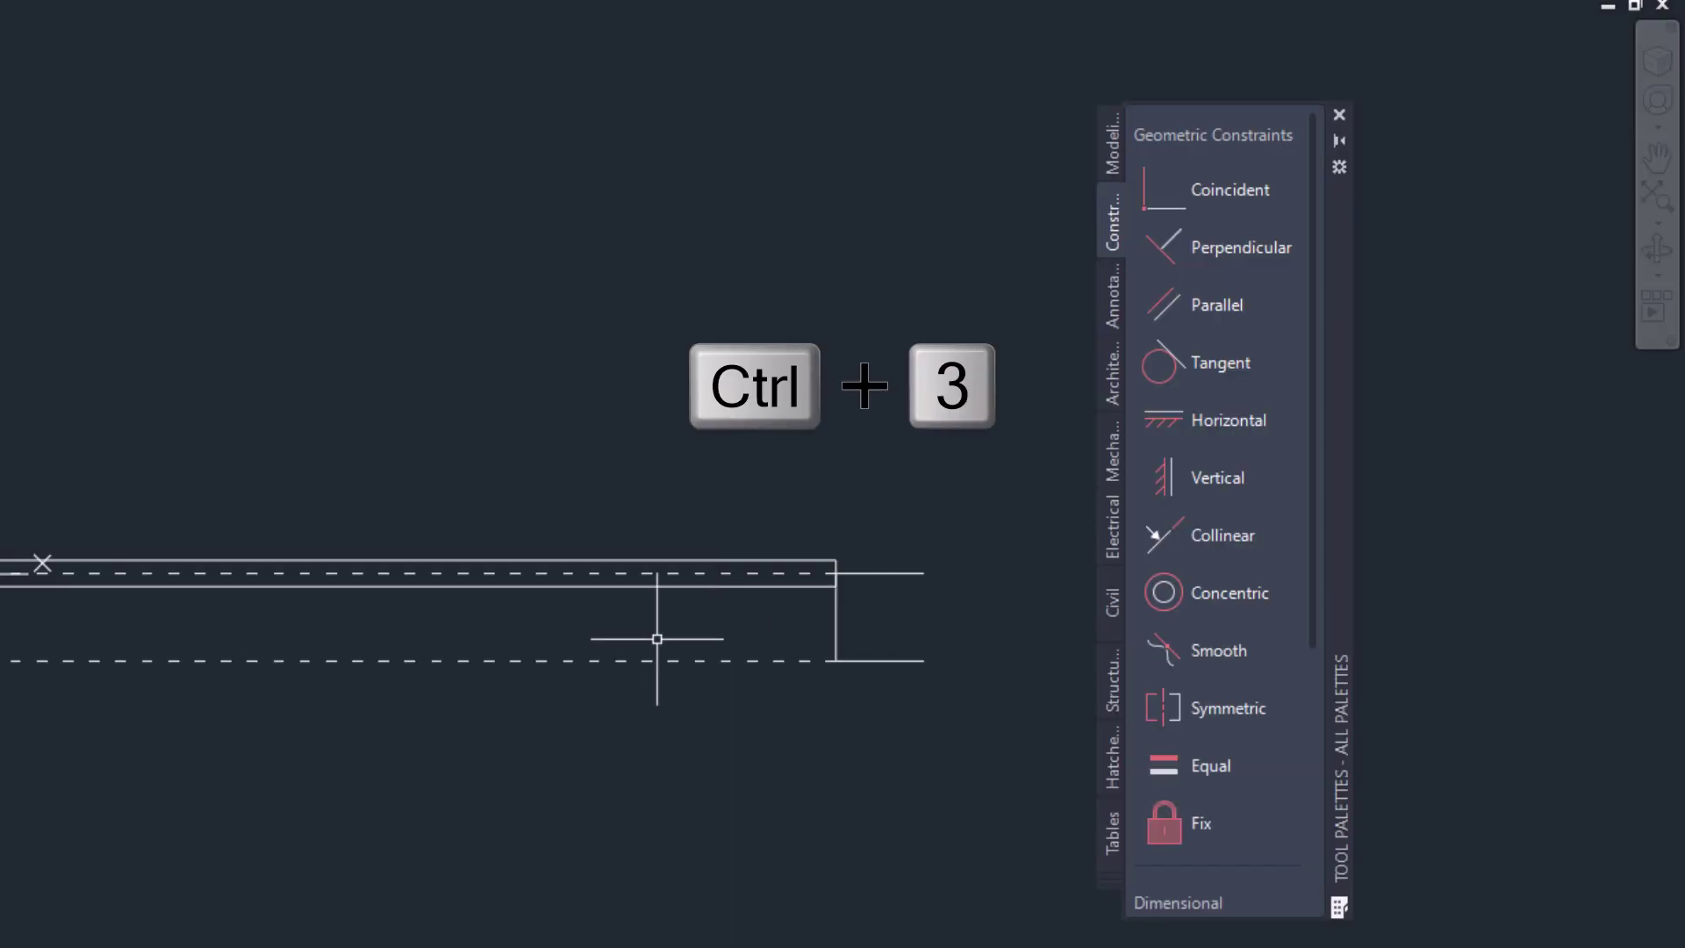
click(1216, 248)
scroll(797, 469, up, 5)
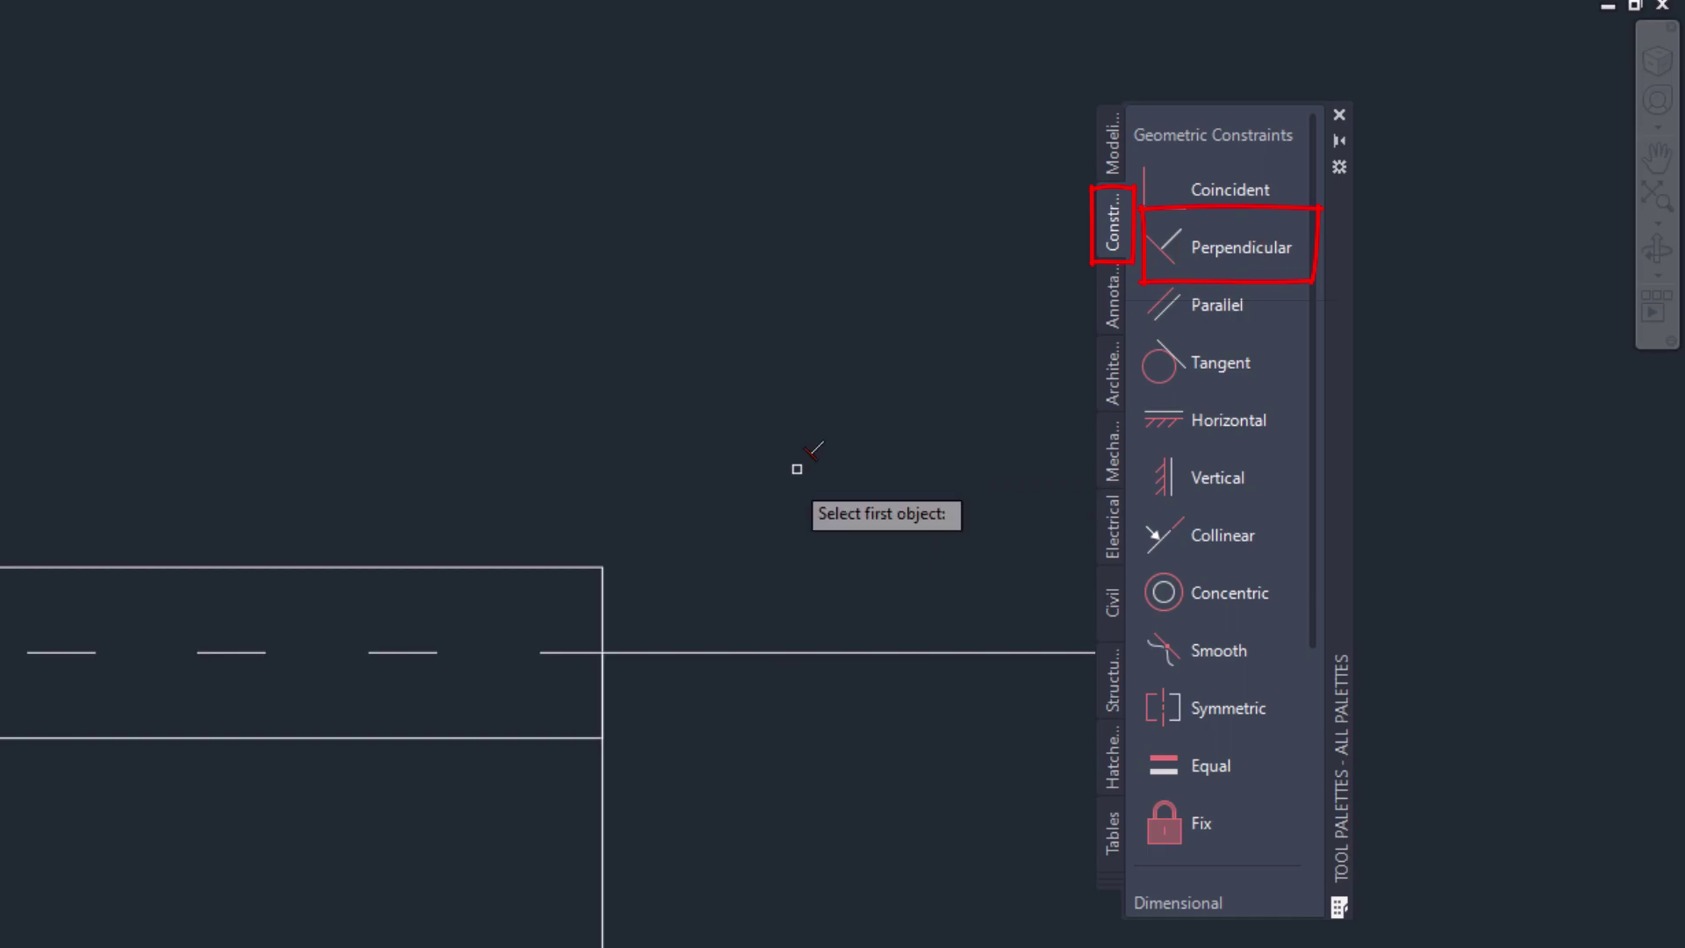
click(509, 566)
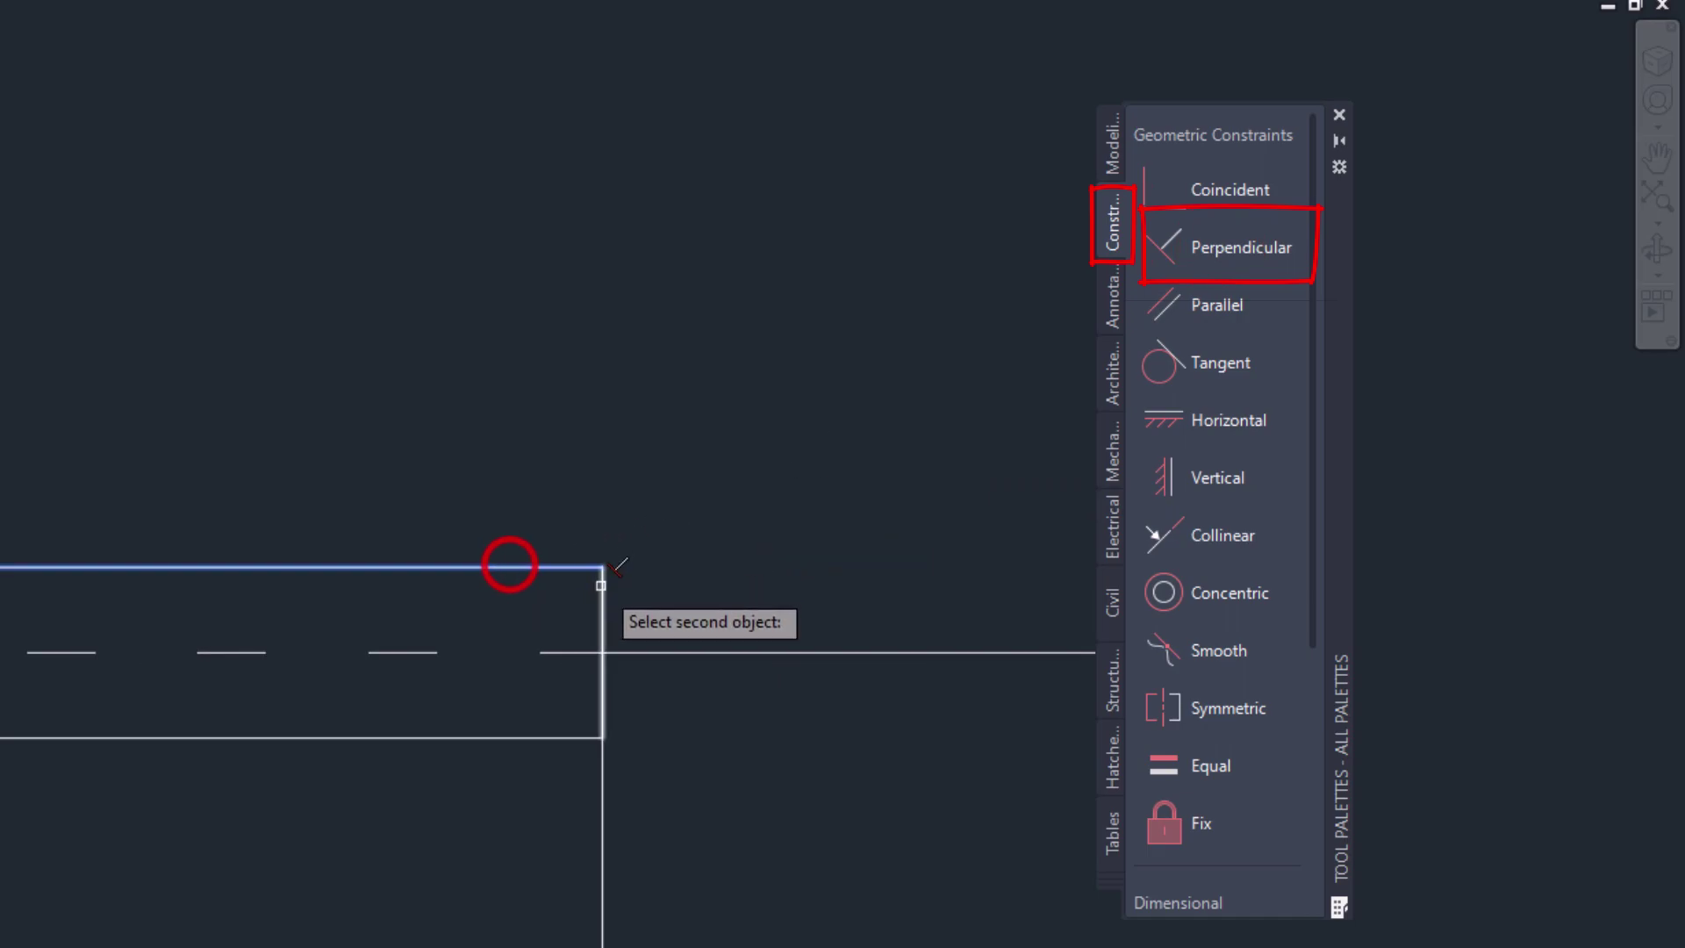
click(601, 583)
key(space)
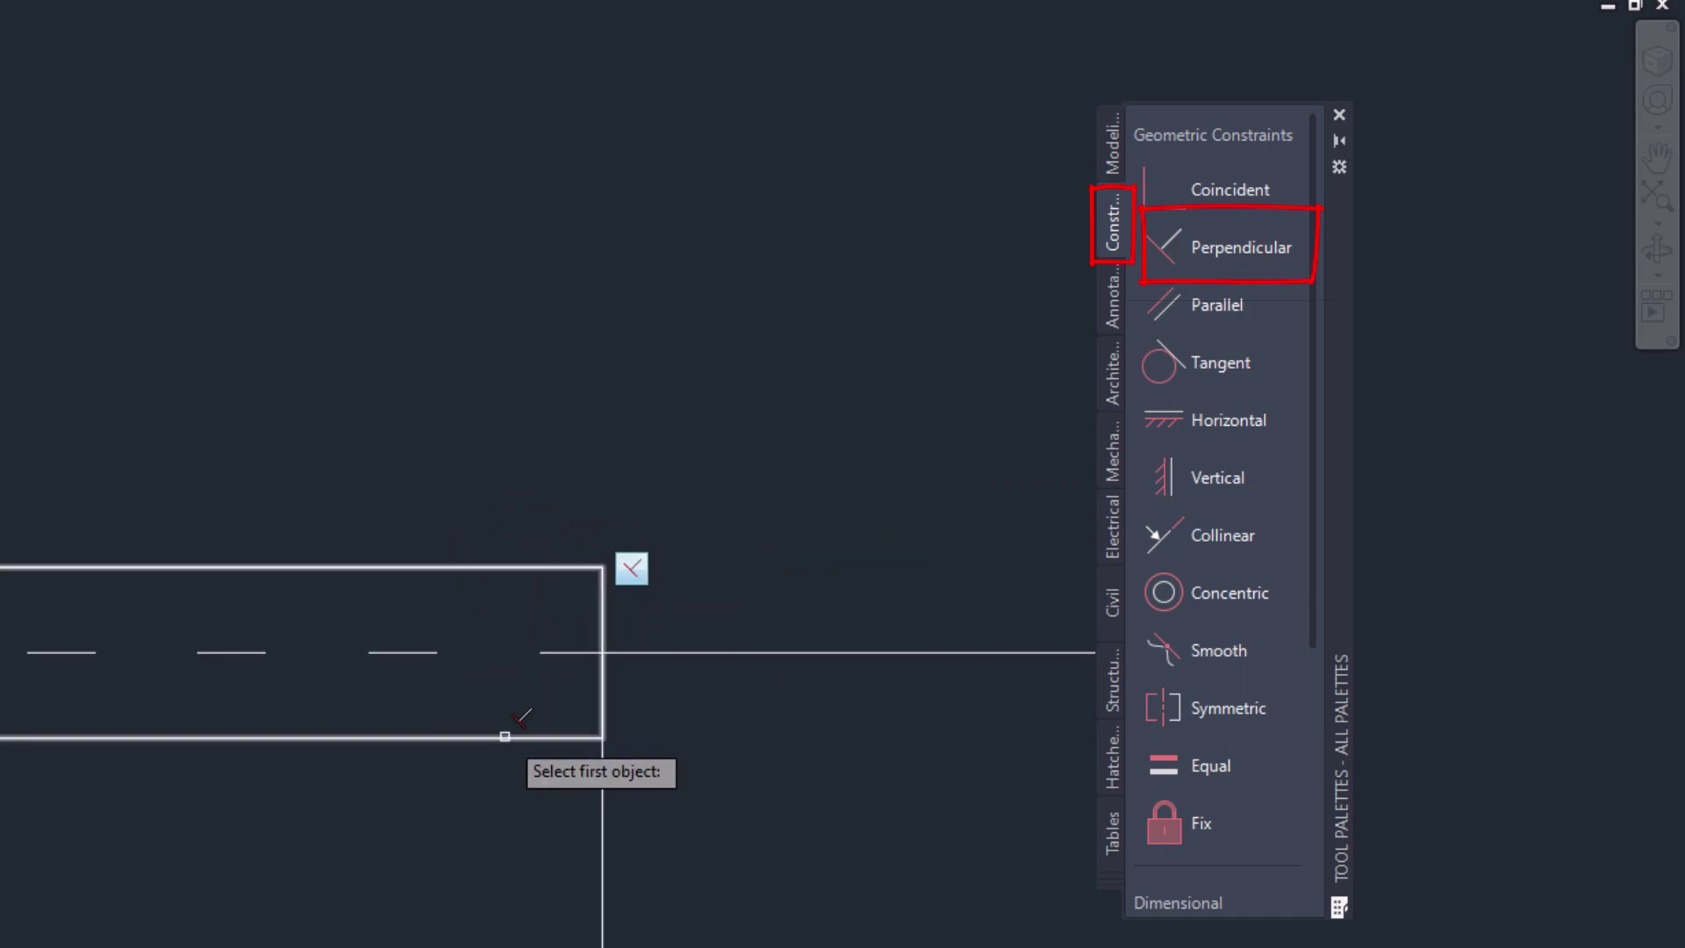
click(504, 737)
click(602, 602)
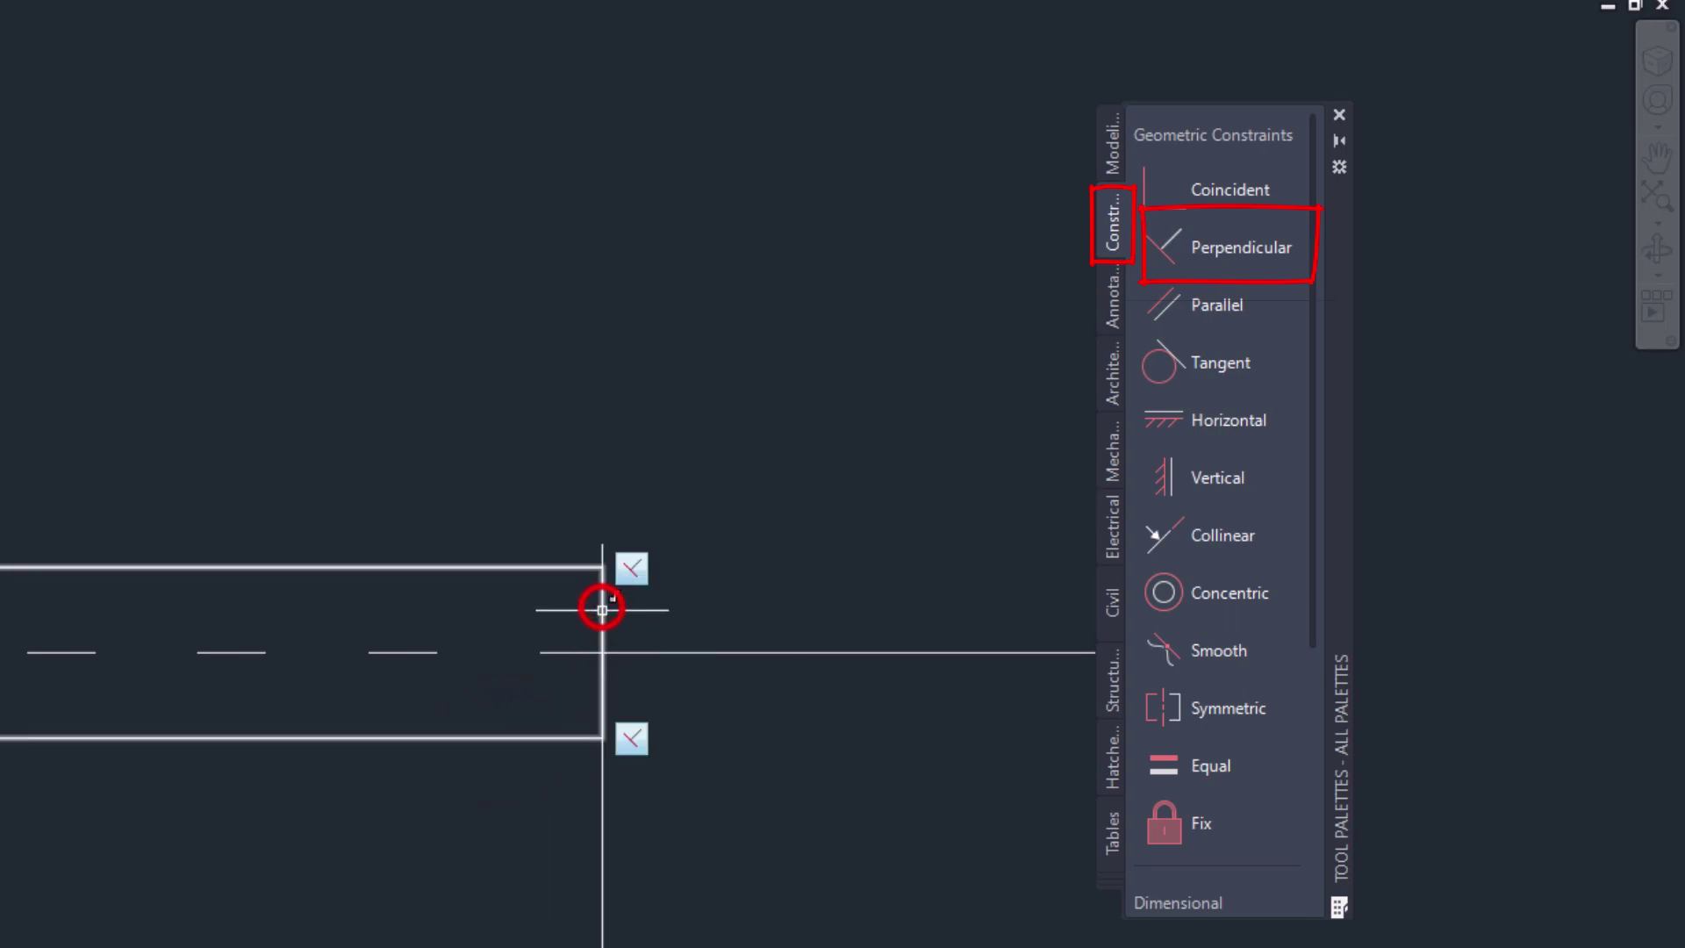
Apply a Perpendicular constraint between the door rectangle's left edge and its upper long edge
scroll(895, 754, up, 2)
key(space)
click(431, 465)
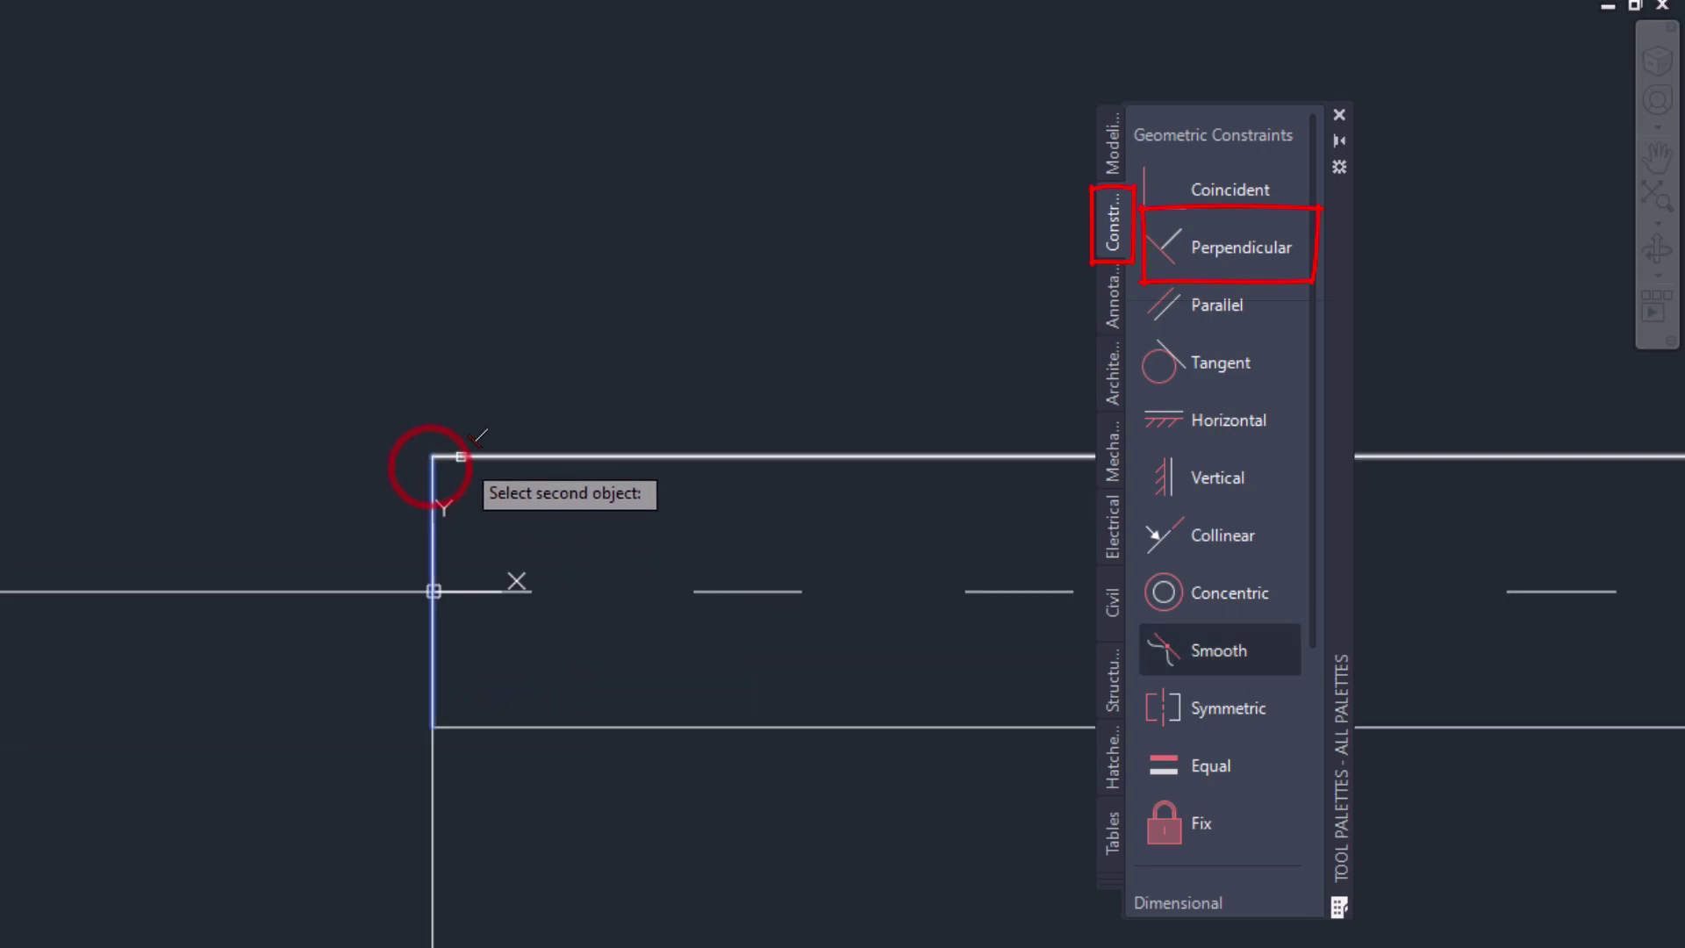
click(449, 455)
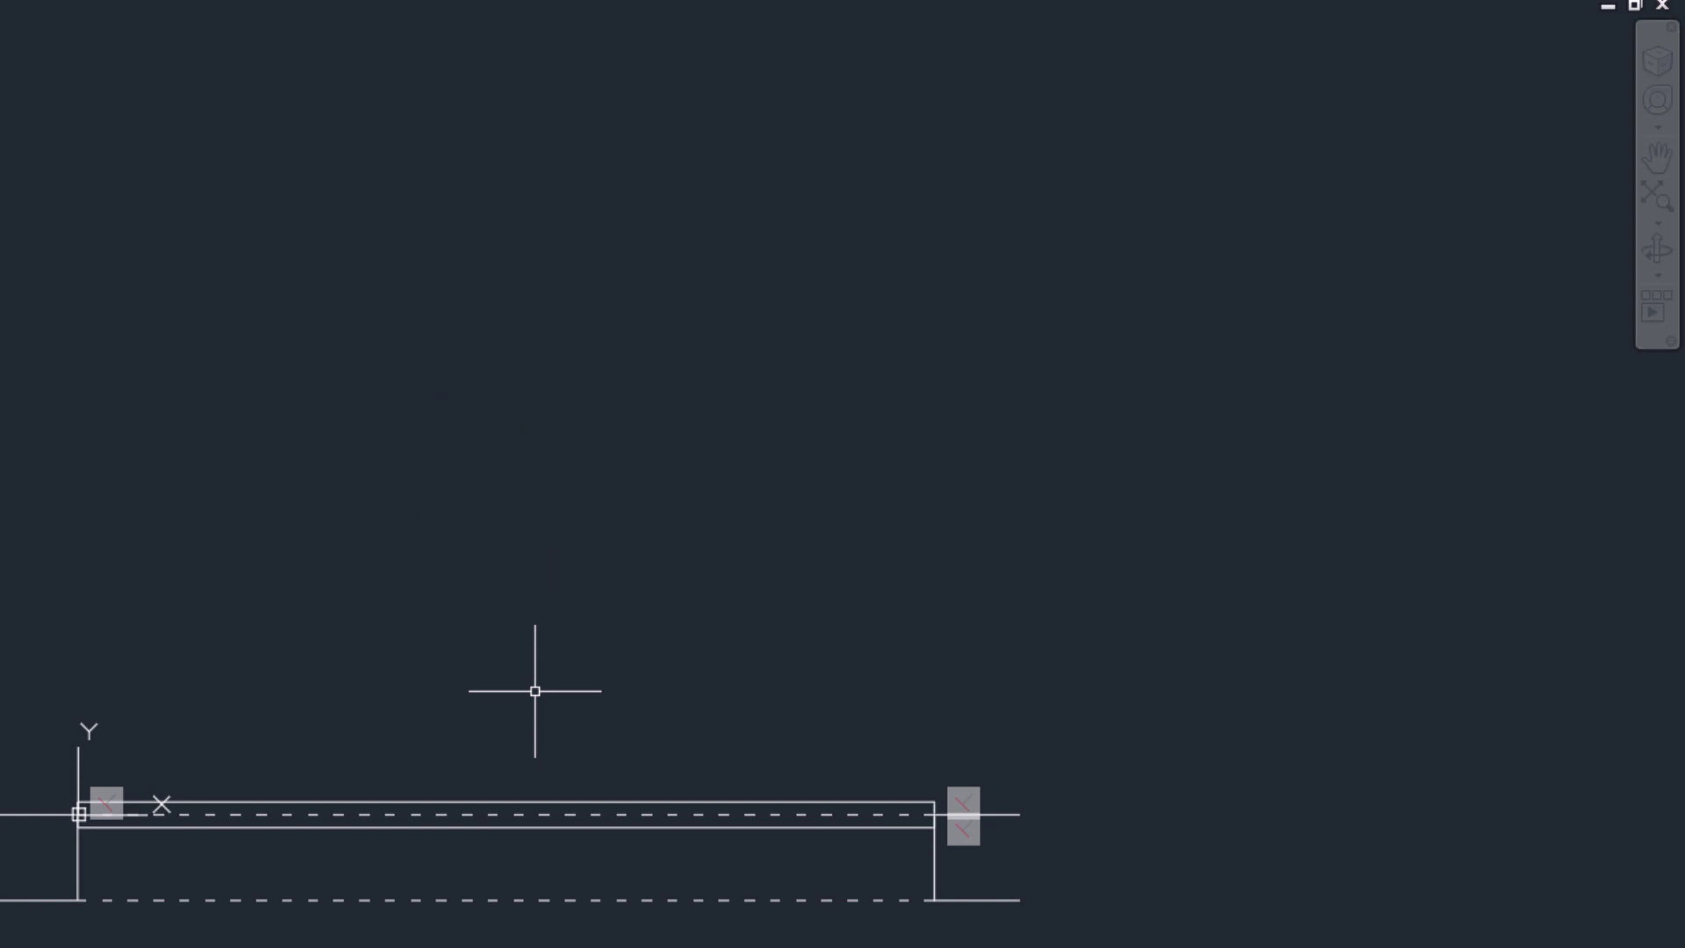
Create a polar array of the door rectangle with its center point at 0,0
click(505, 799)
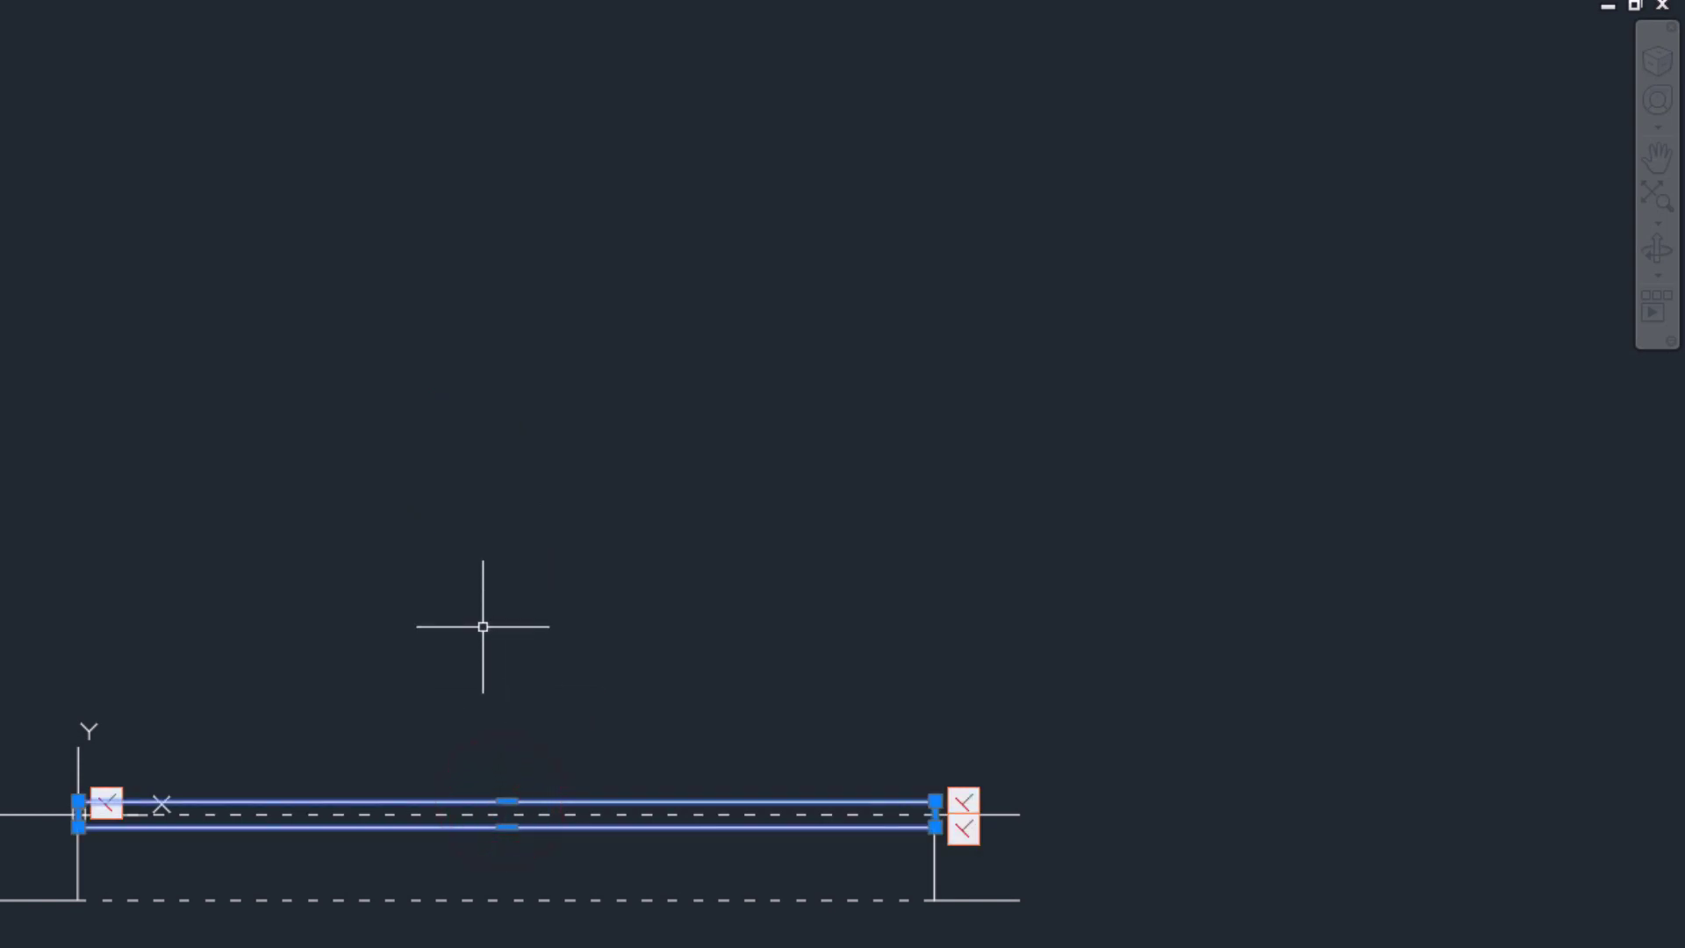
text(array)
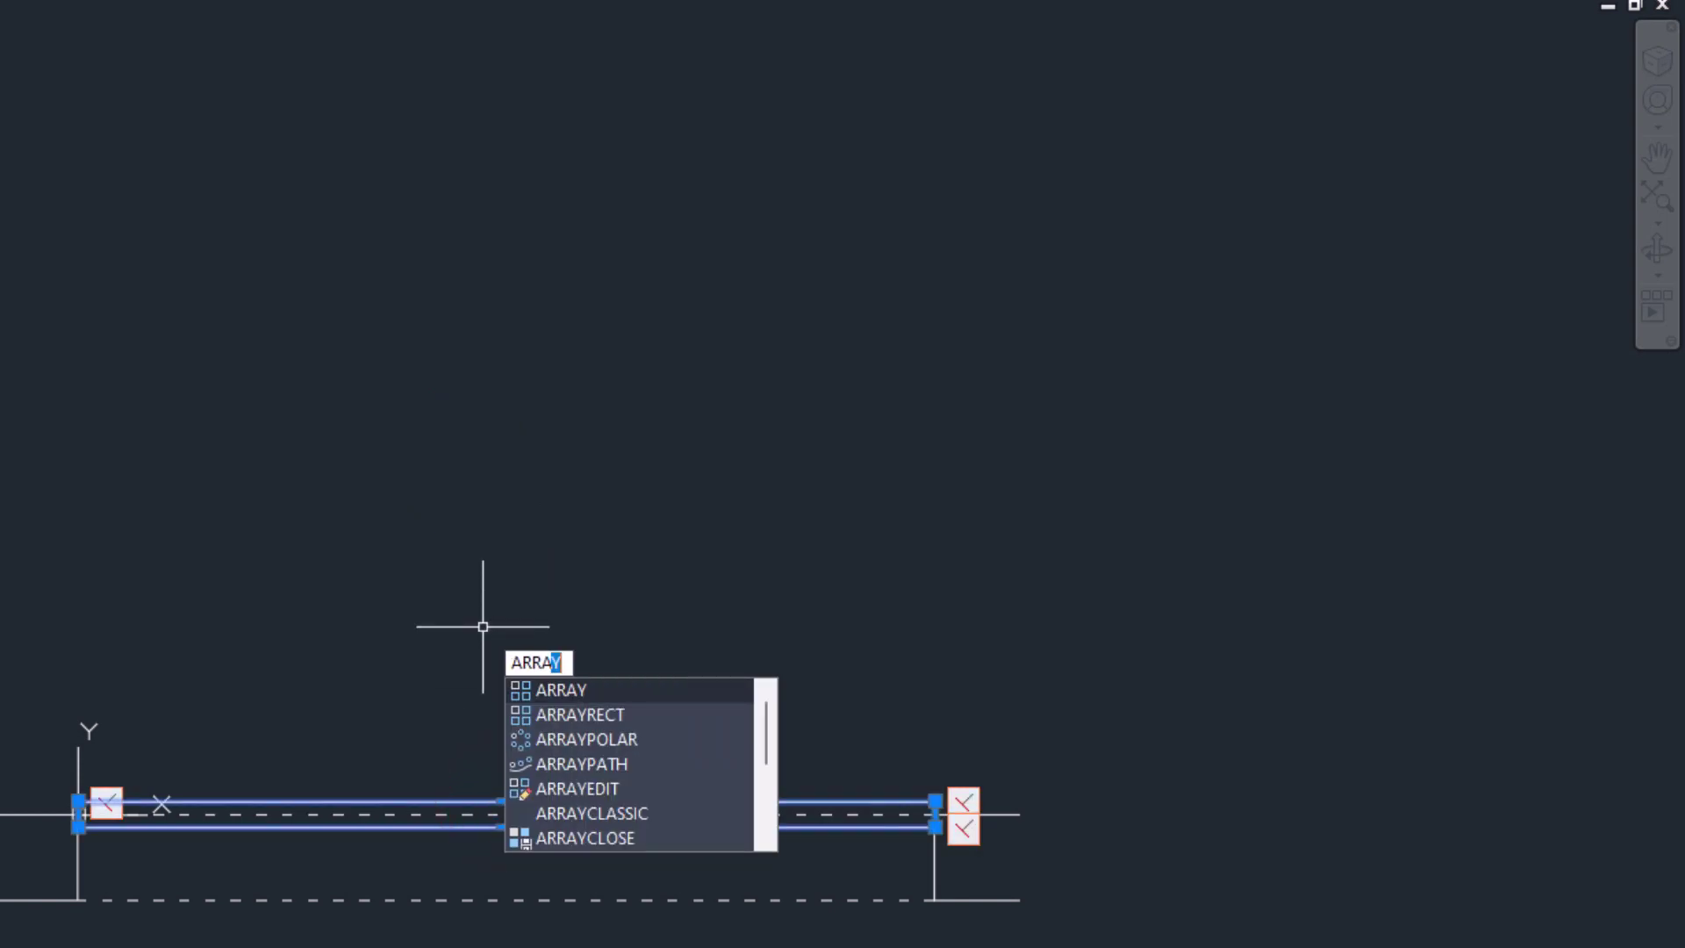
key(Return)
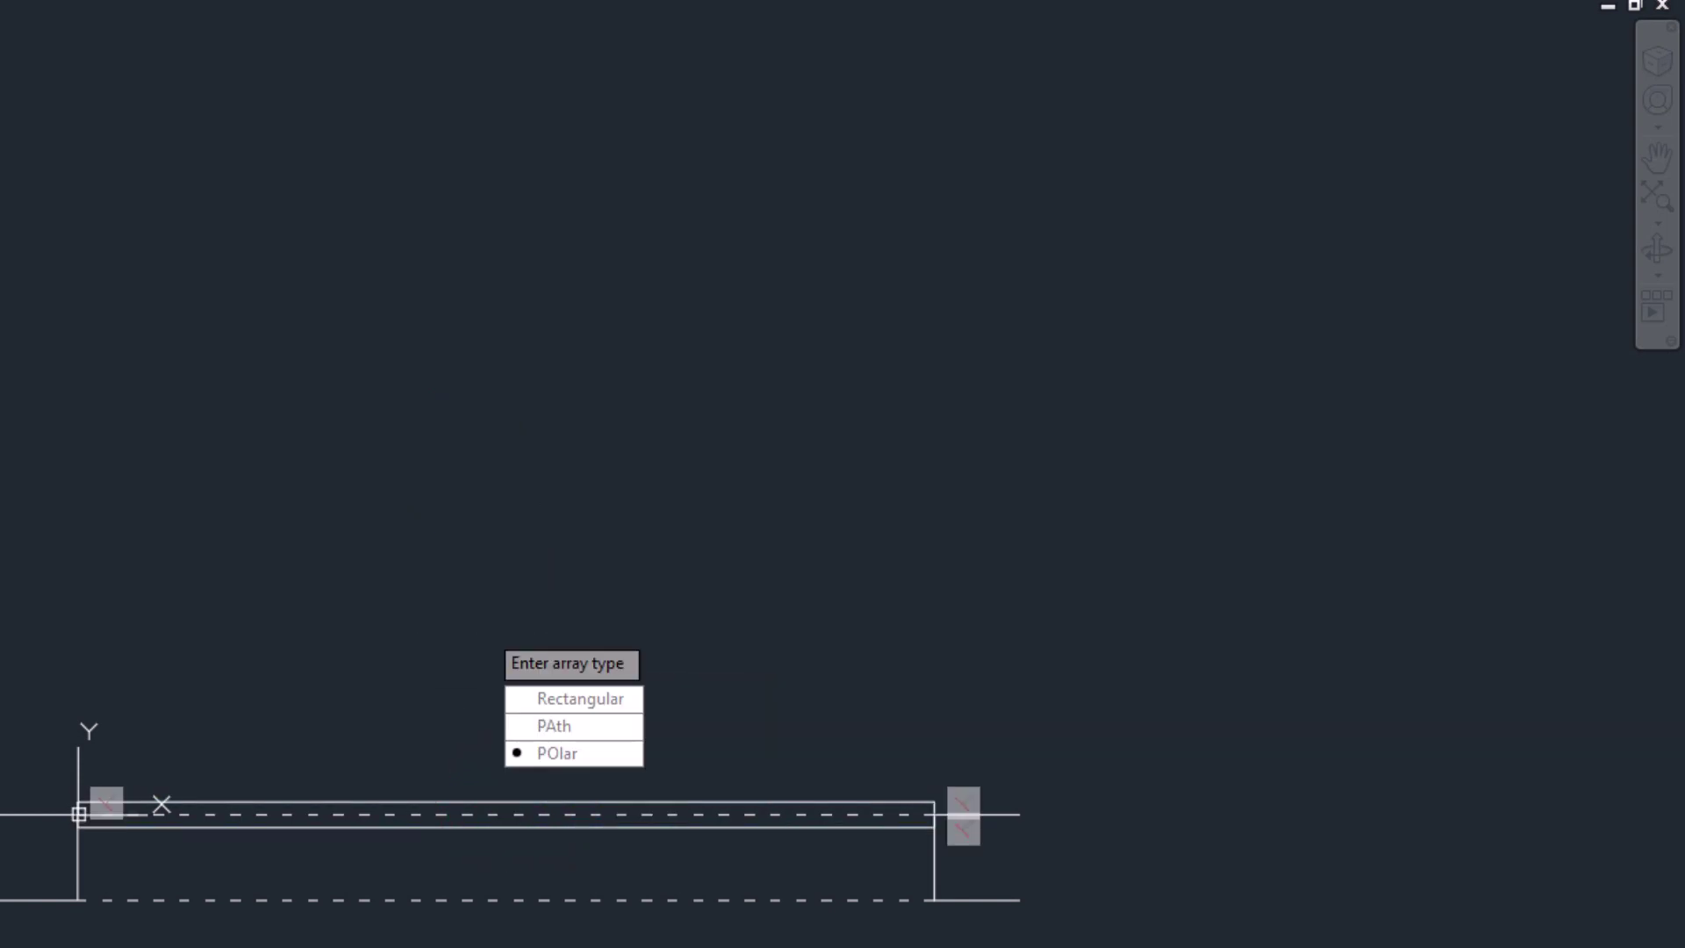
click(549, 748)
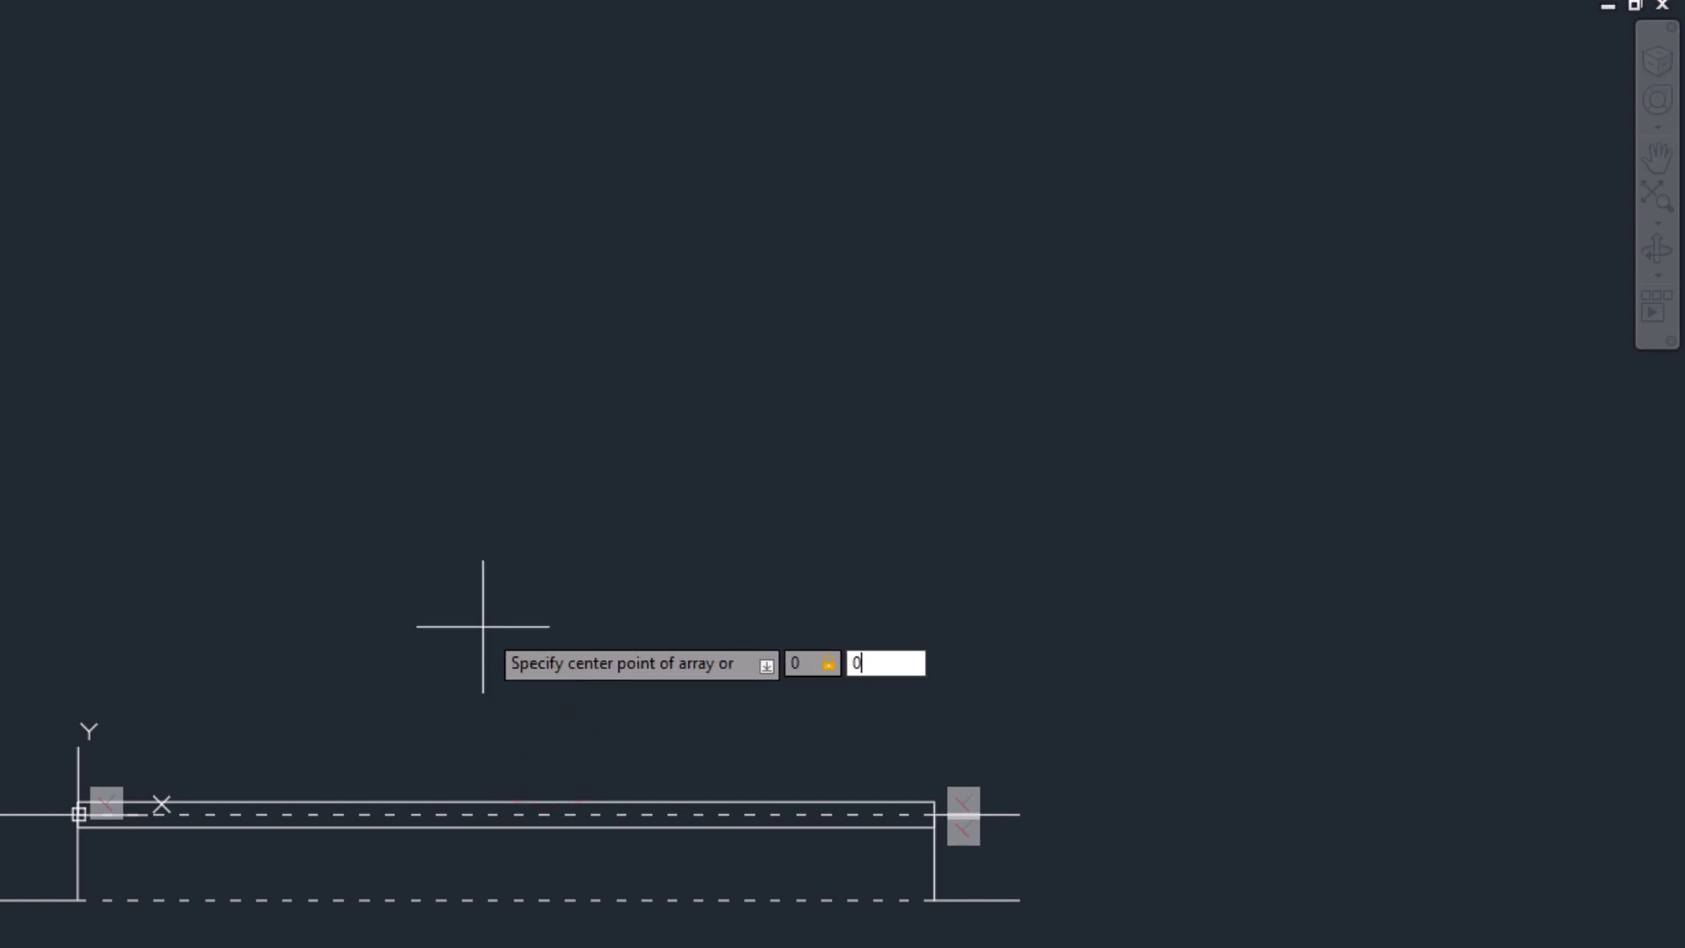
text(0,0)
key(Return)
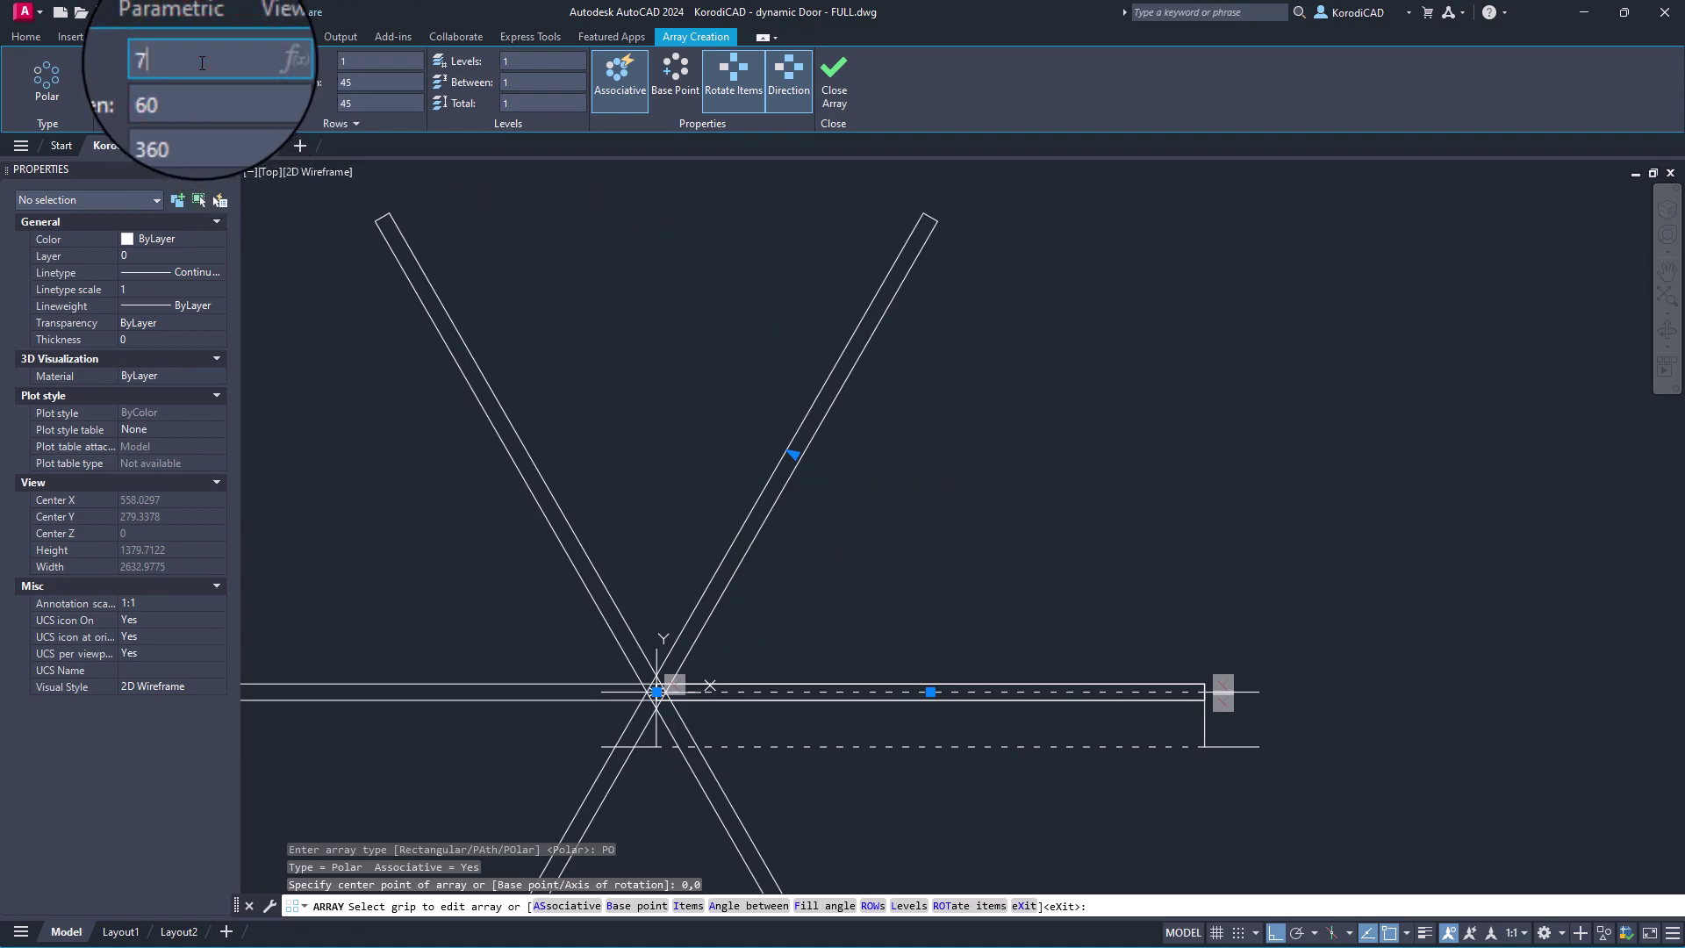
Set the polar array to 7 items with 15 degrees between them and finish the array
click(202, 63)
text(7)
key(Return)
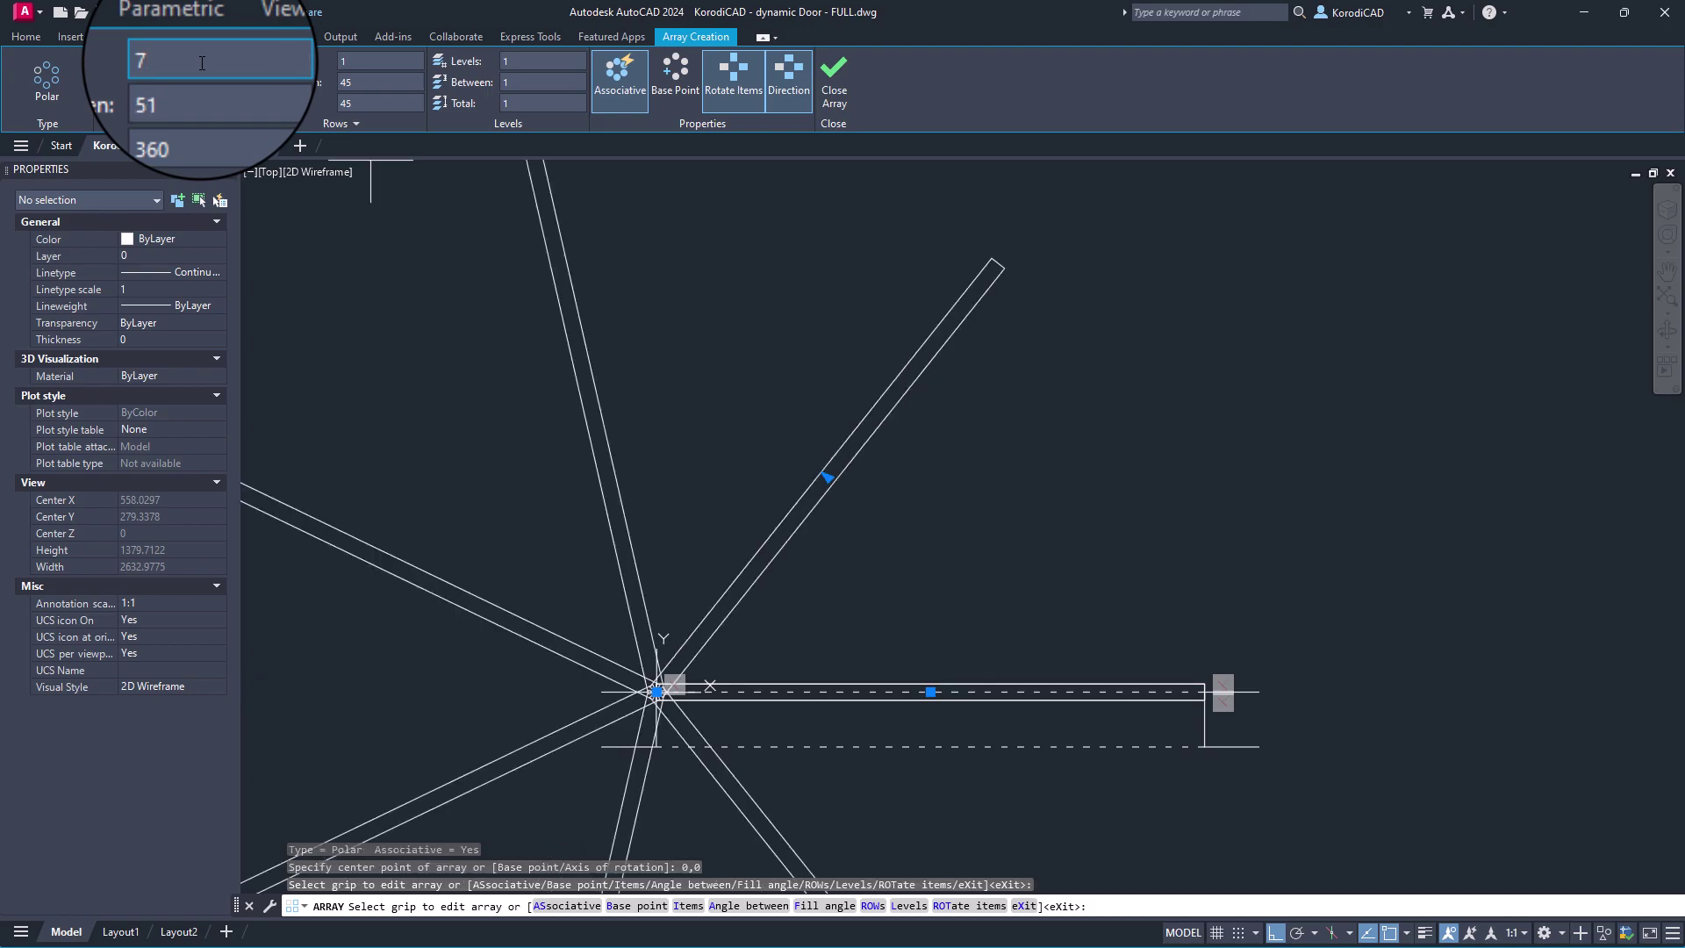
click(197, 78)
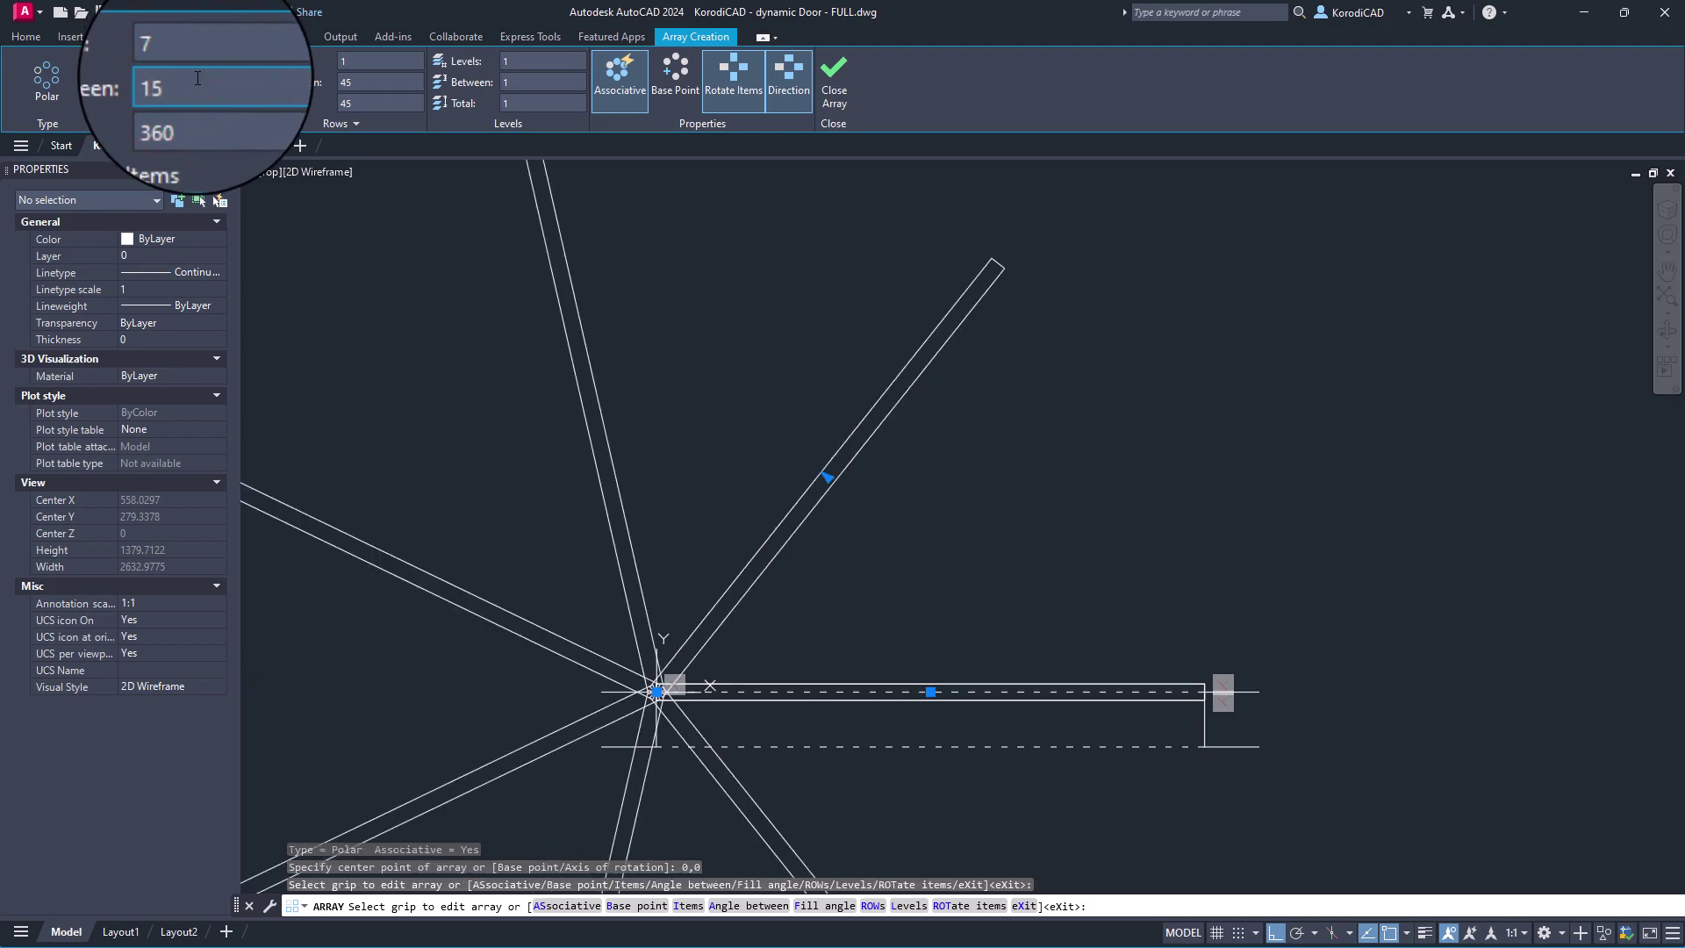
text(15)
key(Return)
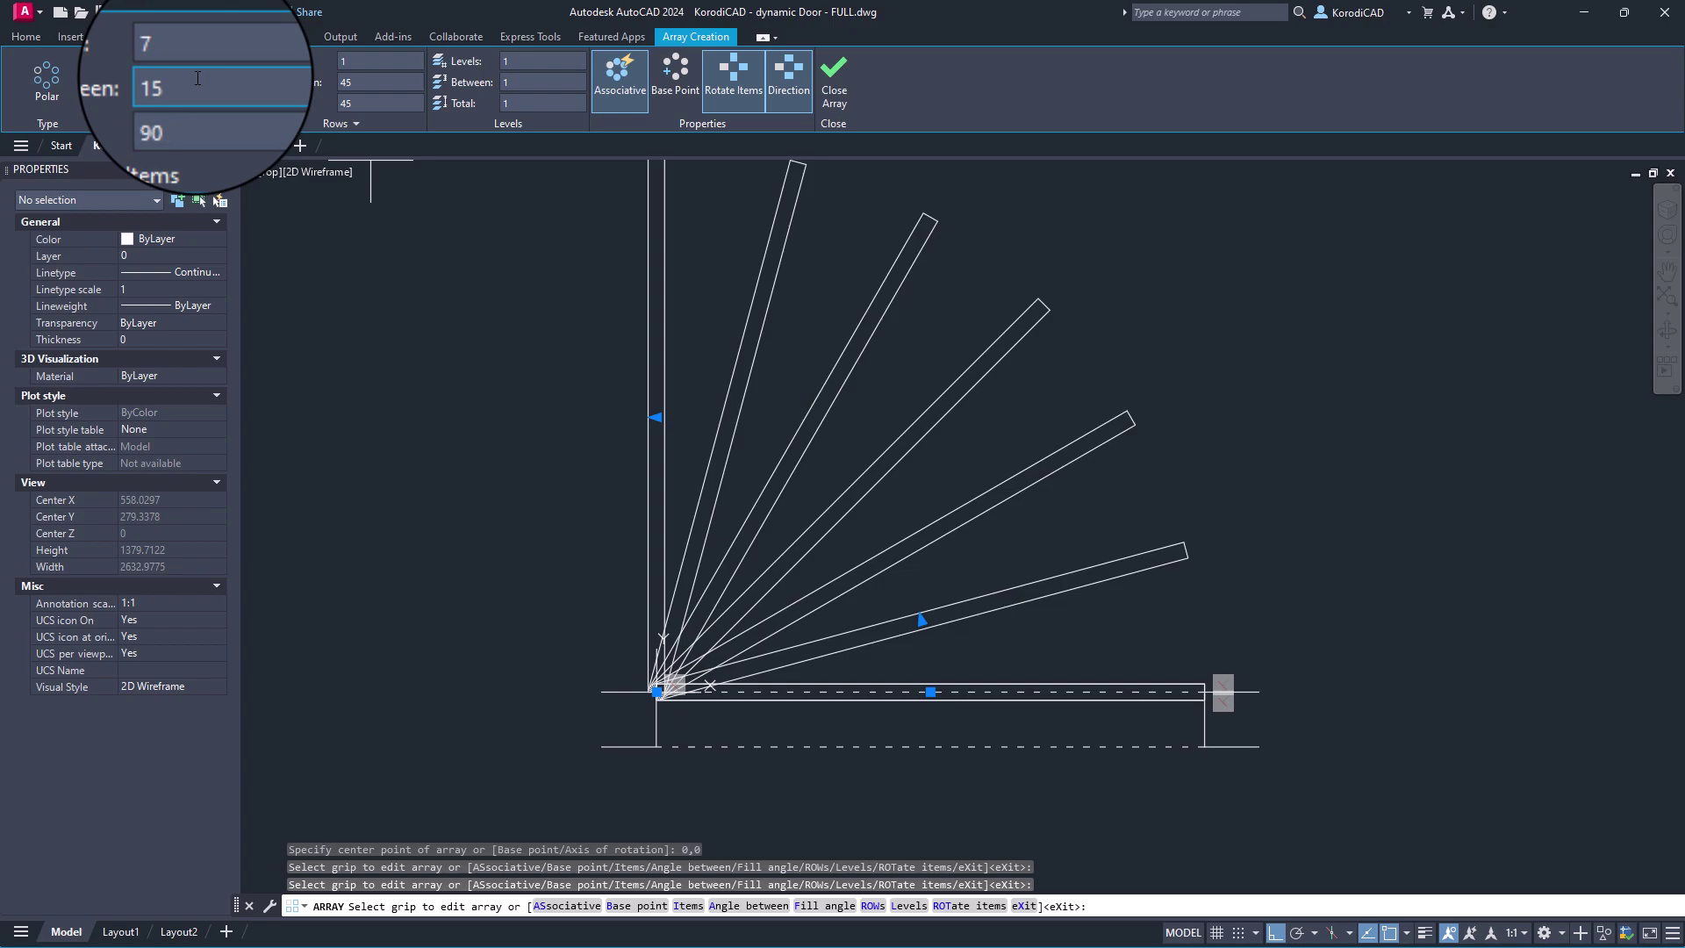
key(Return)
Explode the polar array of door leaves into separate polylines
click(655, 310)
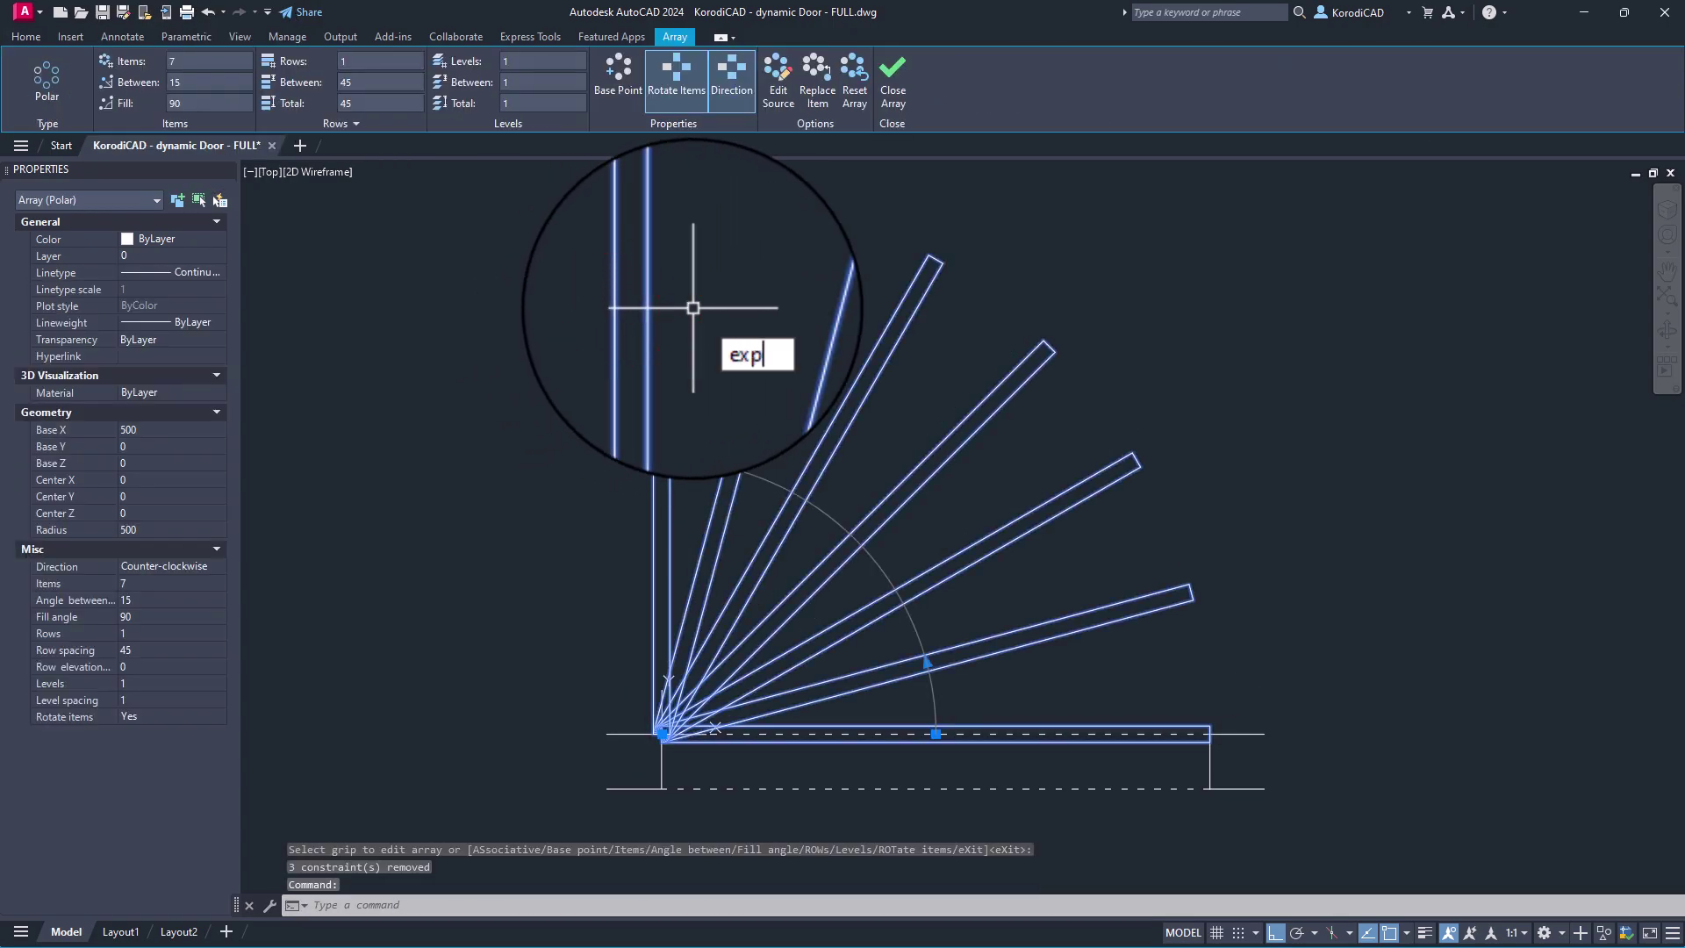
text(expl)
key(Return)
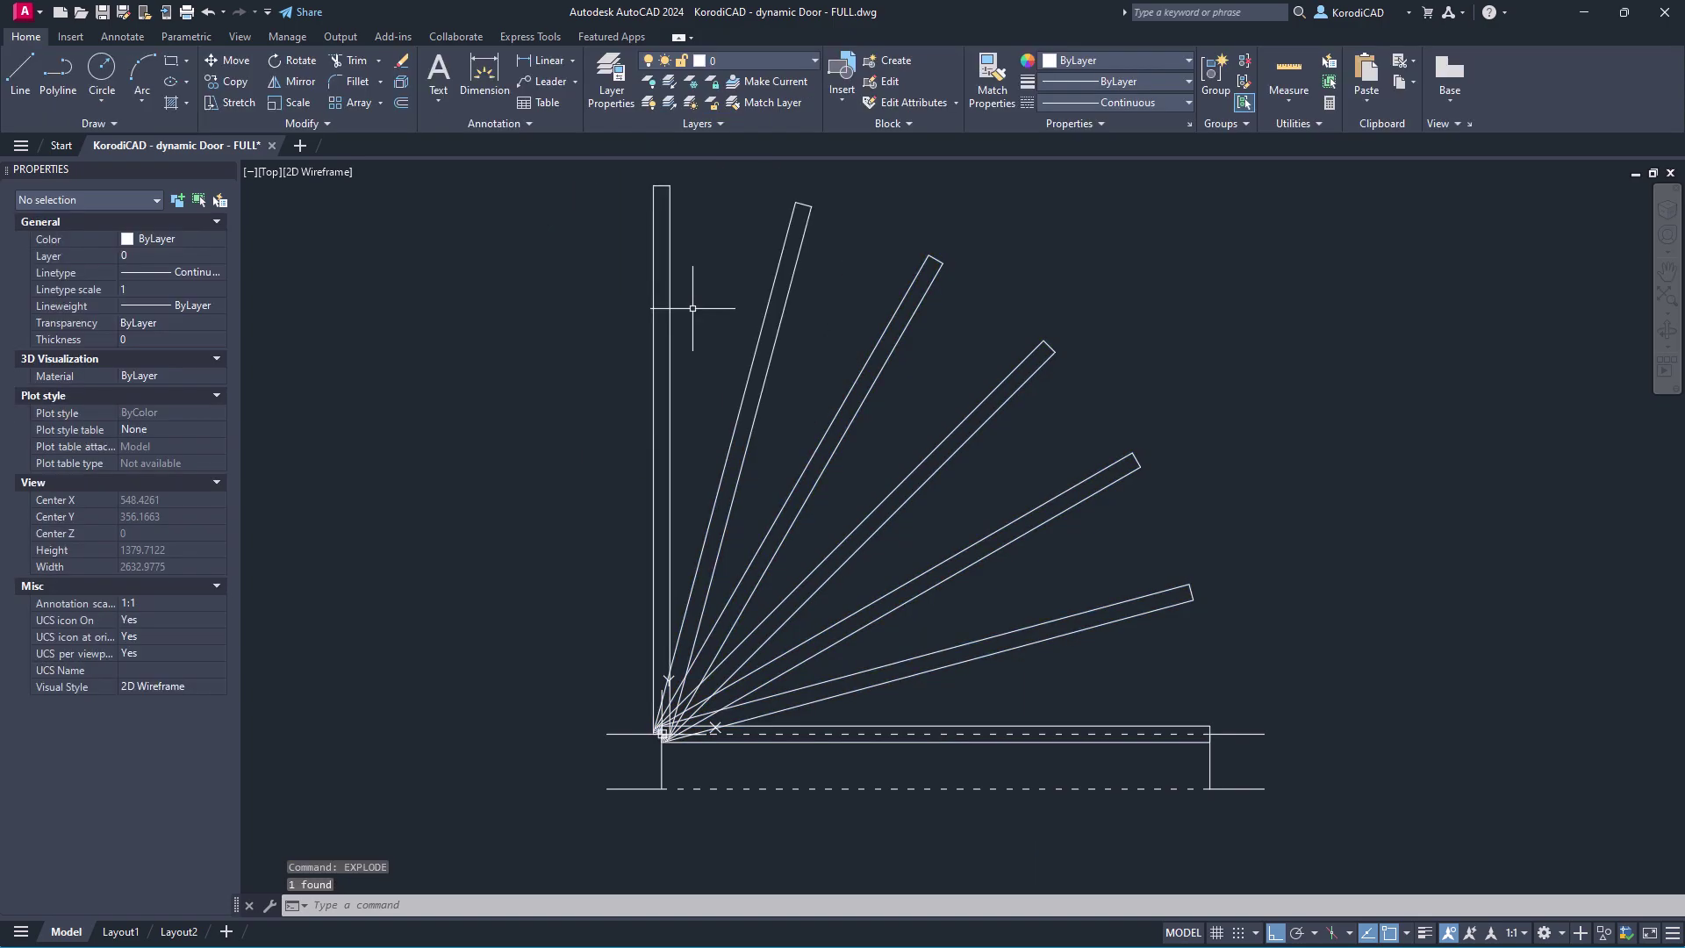
Erase the 75-degree and 15-degree door leaves
click(804, 331)
click(752, 344)
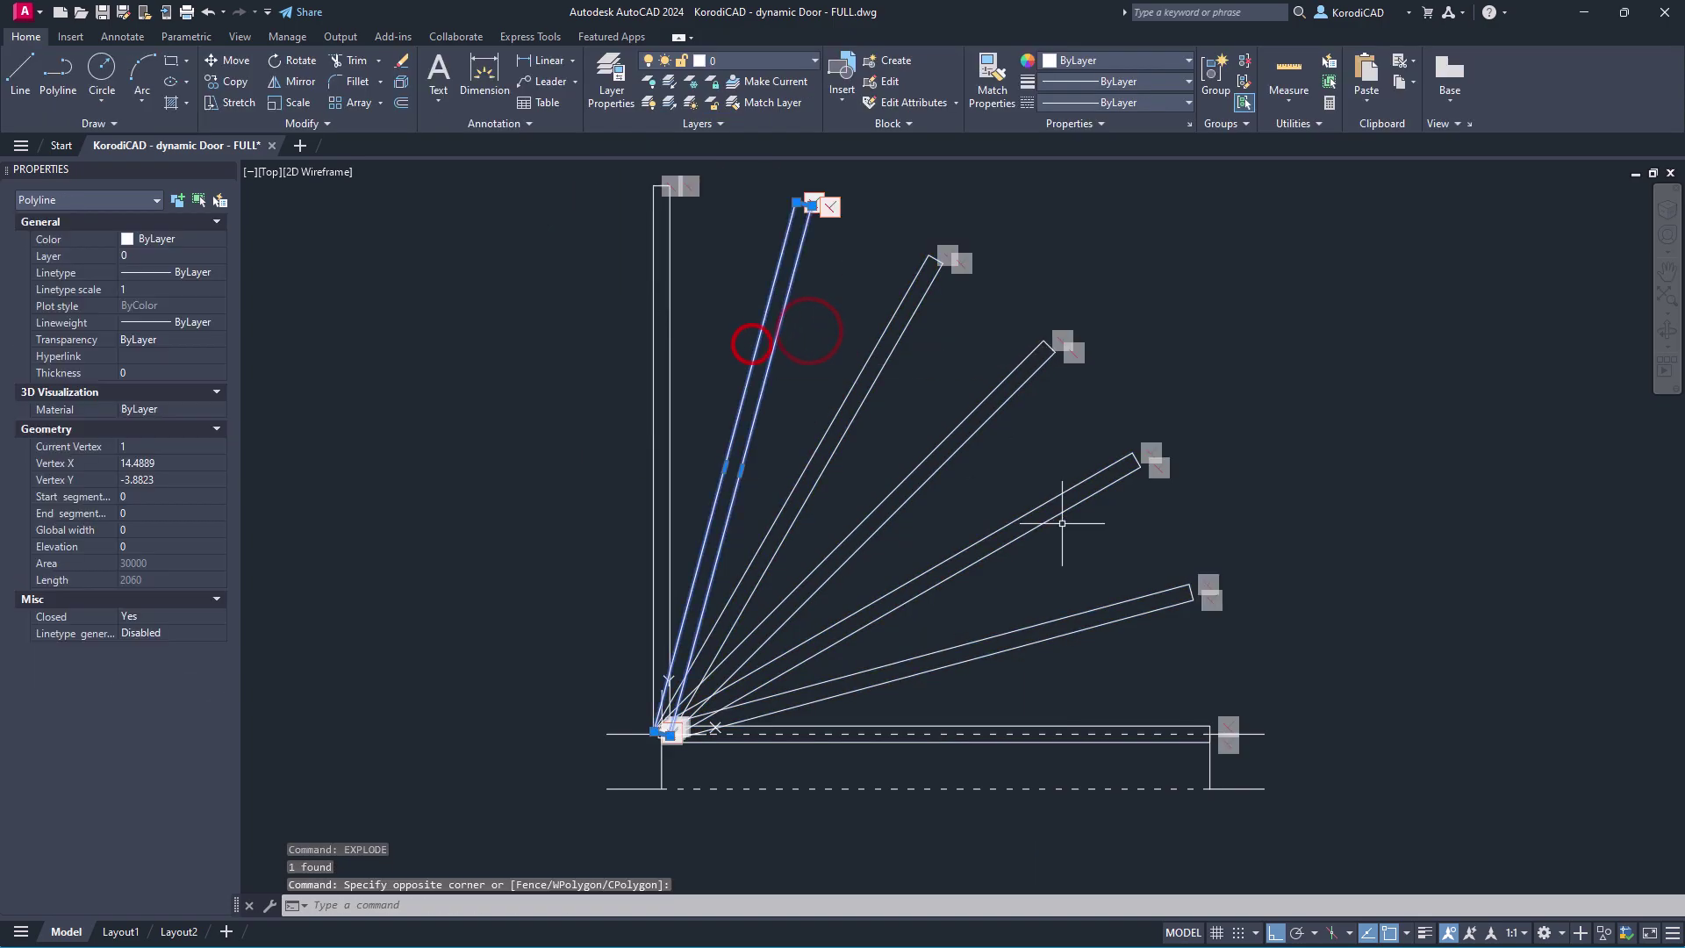
click(1080, 577)
click(1041, 633)
right_click(1063, 576)
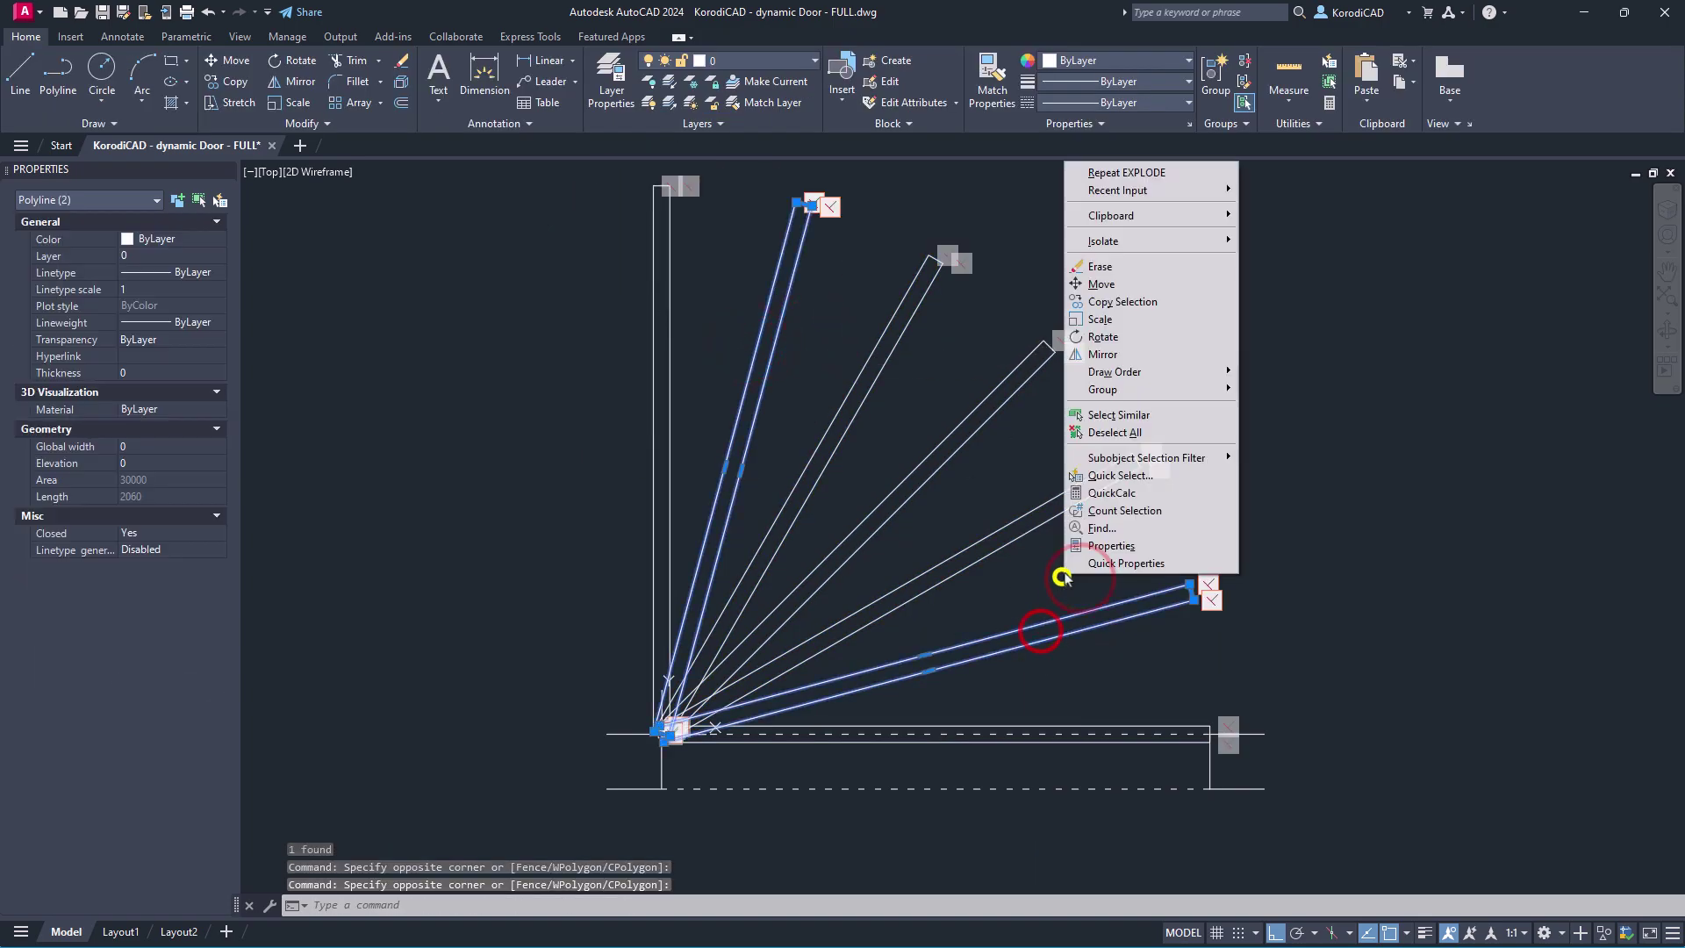
click(1113, 275)
Apply an Equal constraint between the upper and lower dashed opening lines
key(ctrl+3)
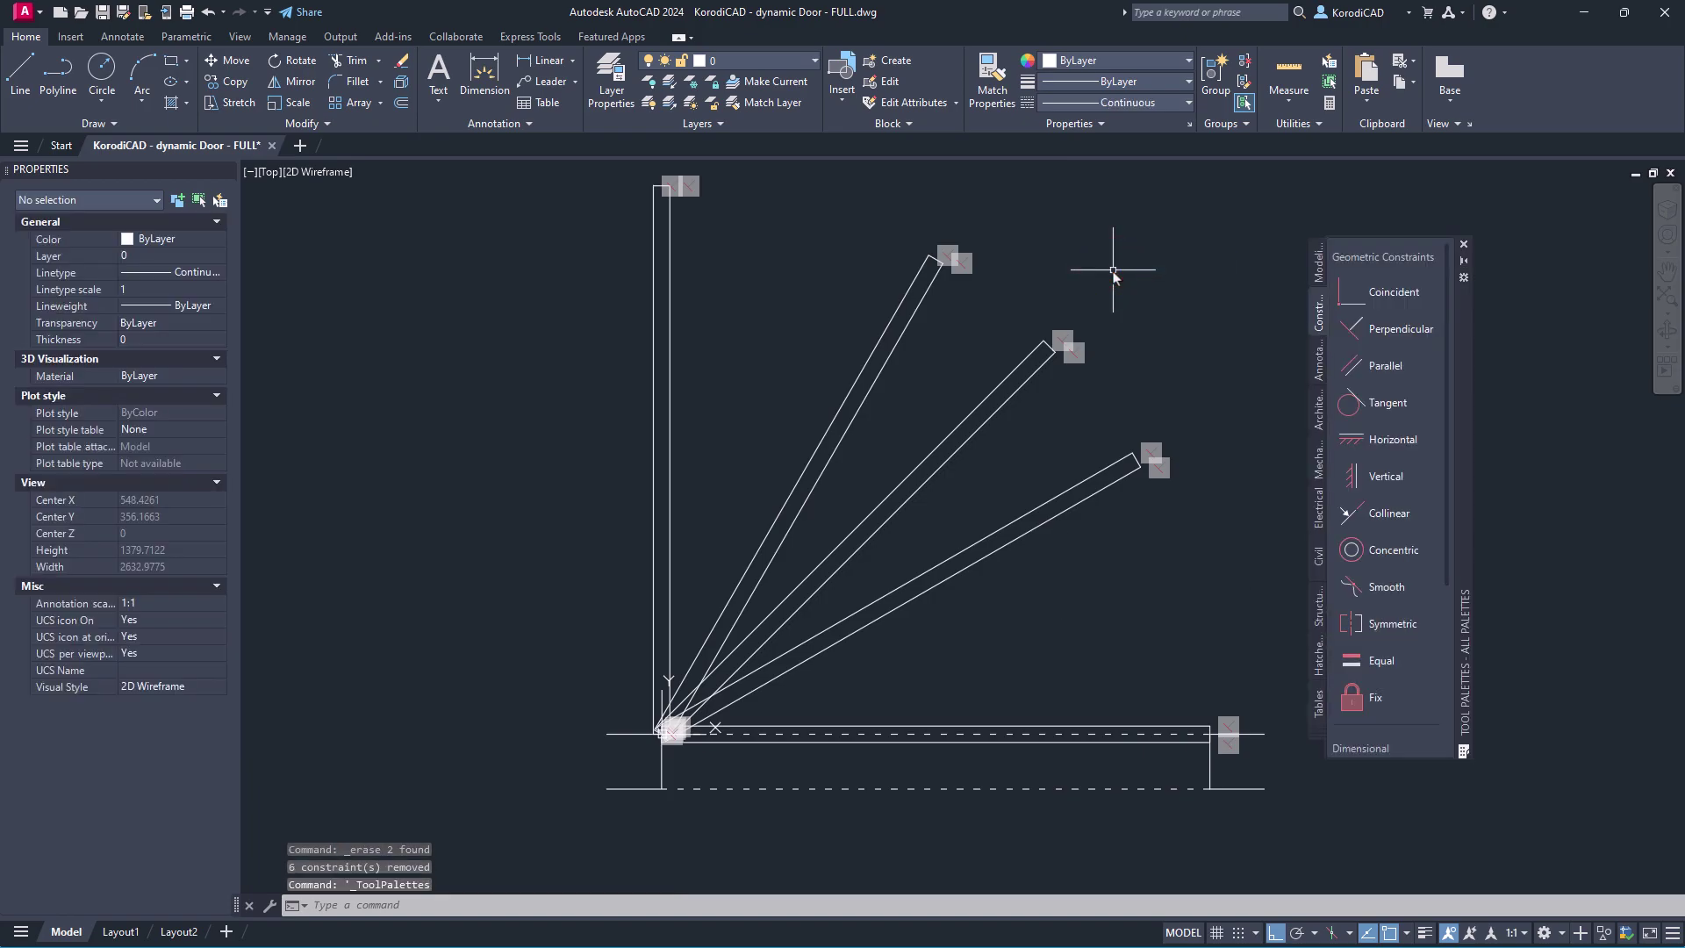
click(1381, 660)
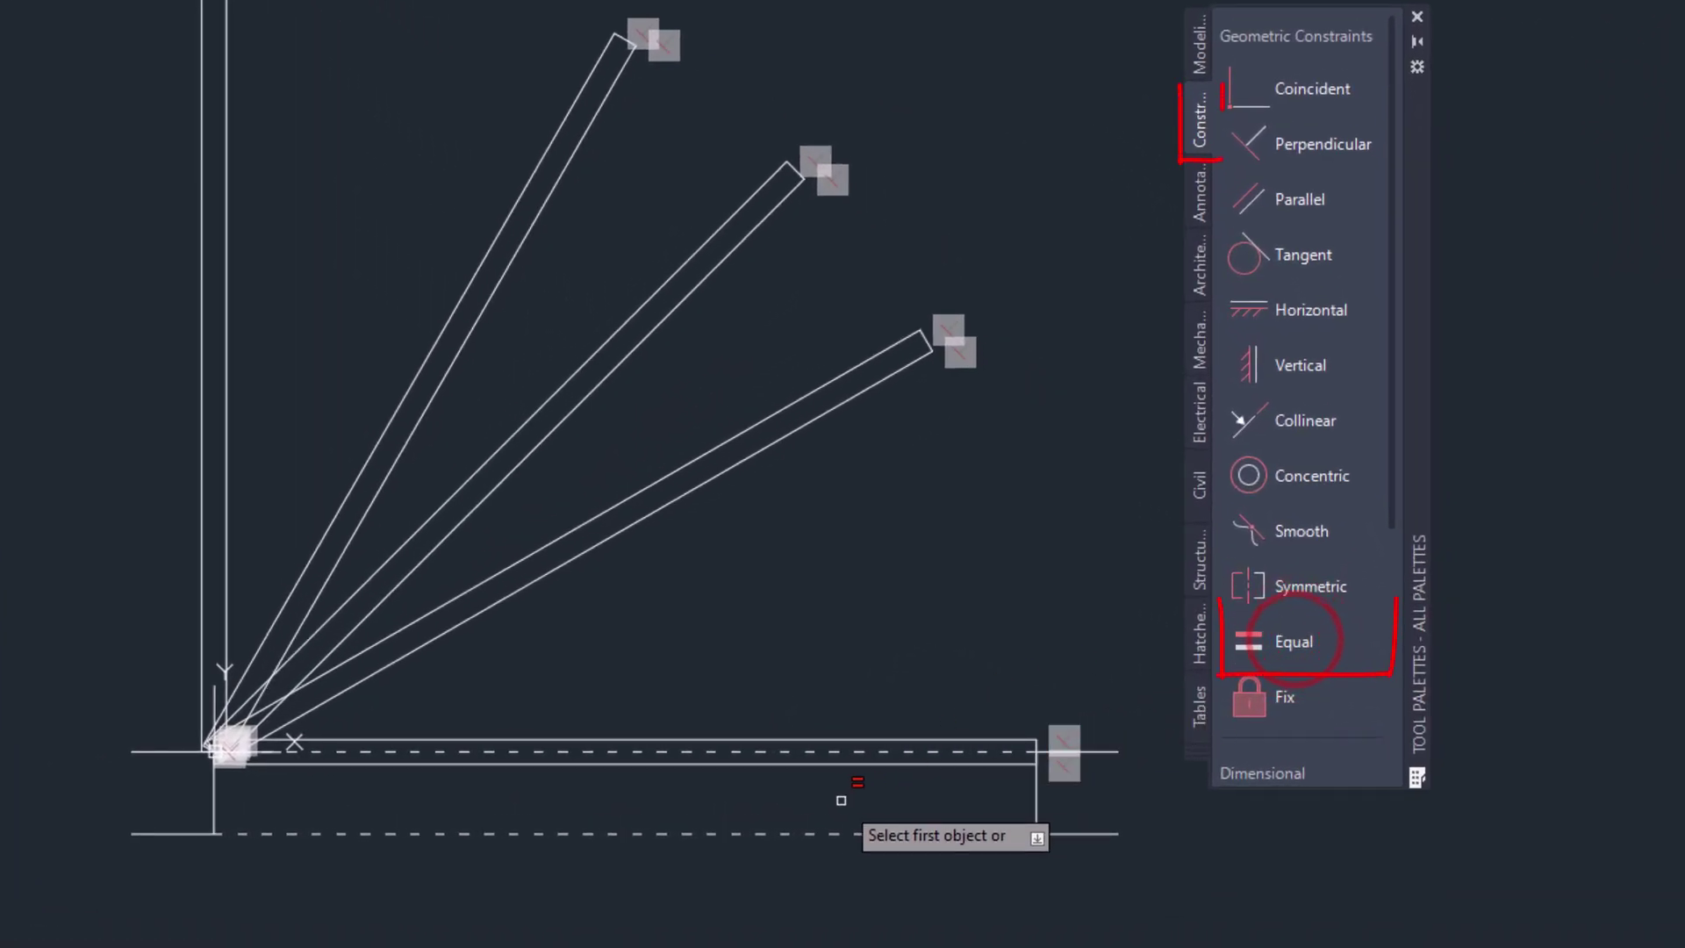
click(778, 752)
click(771, 830)
Apply Equal constraints tying the long edges of the horizontal and 30-degree leaves to the upper dashed line
key(space)
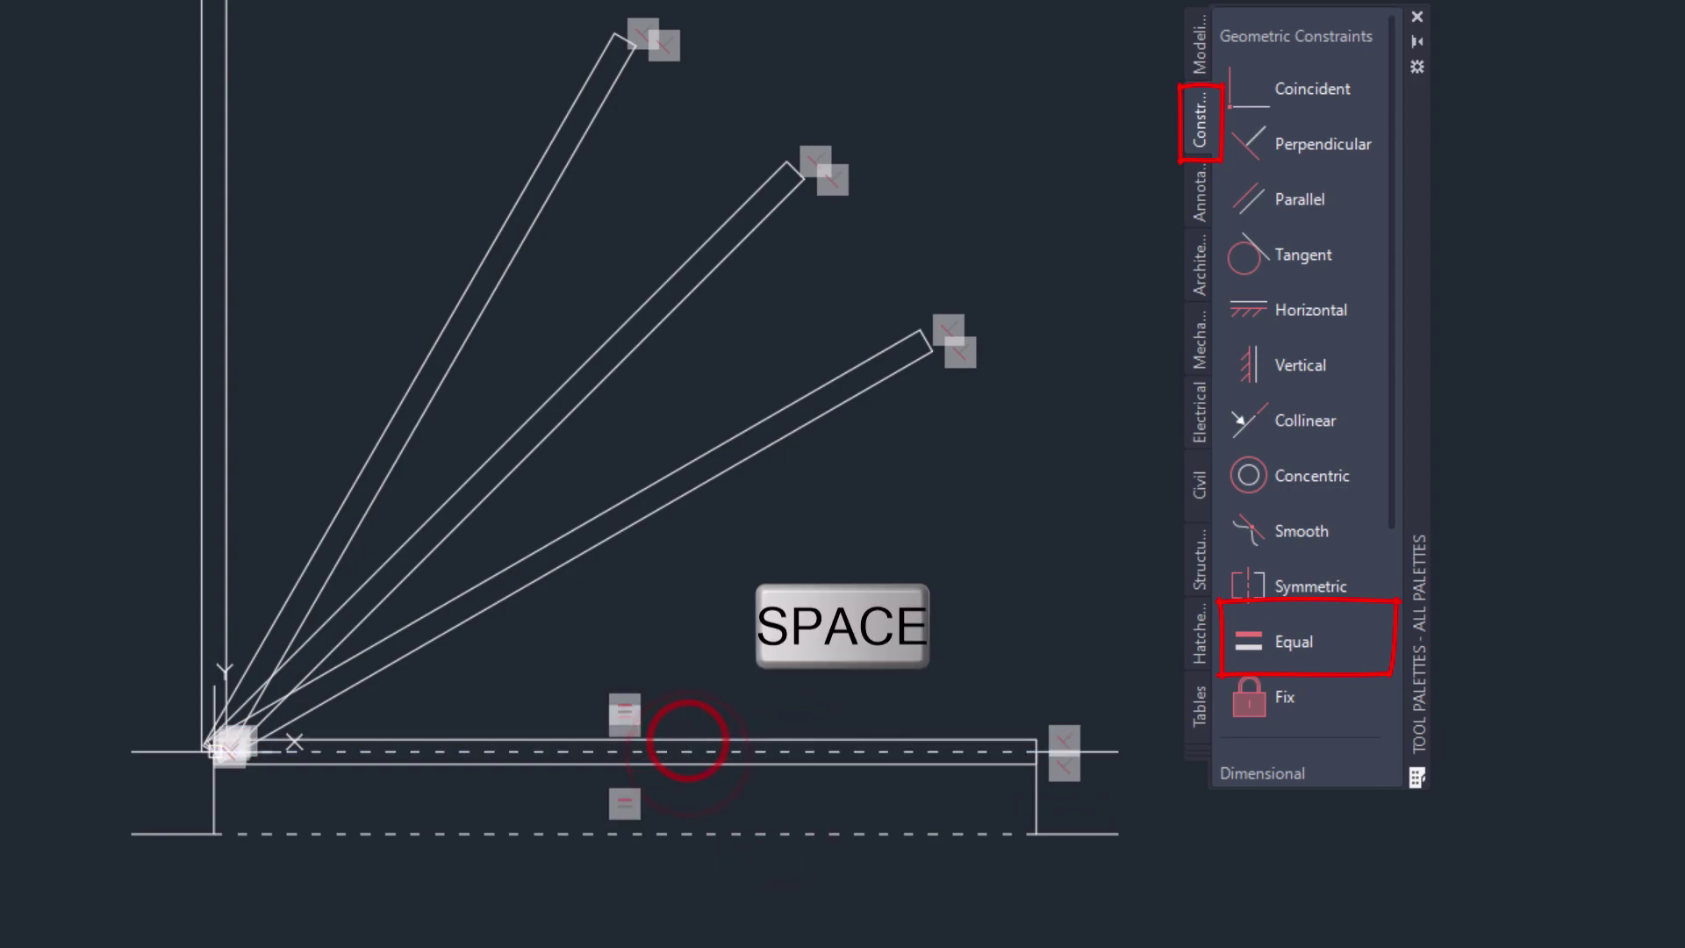
click(688, 744)
click(669, 504)
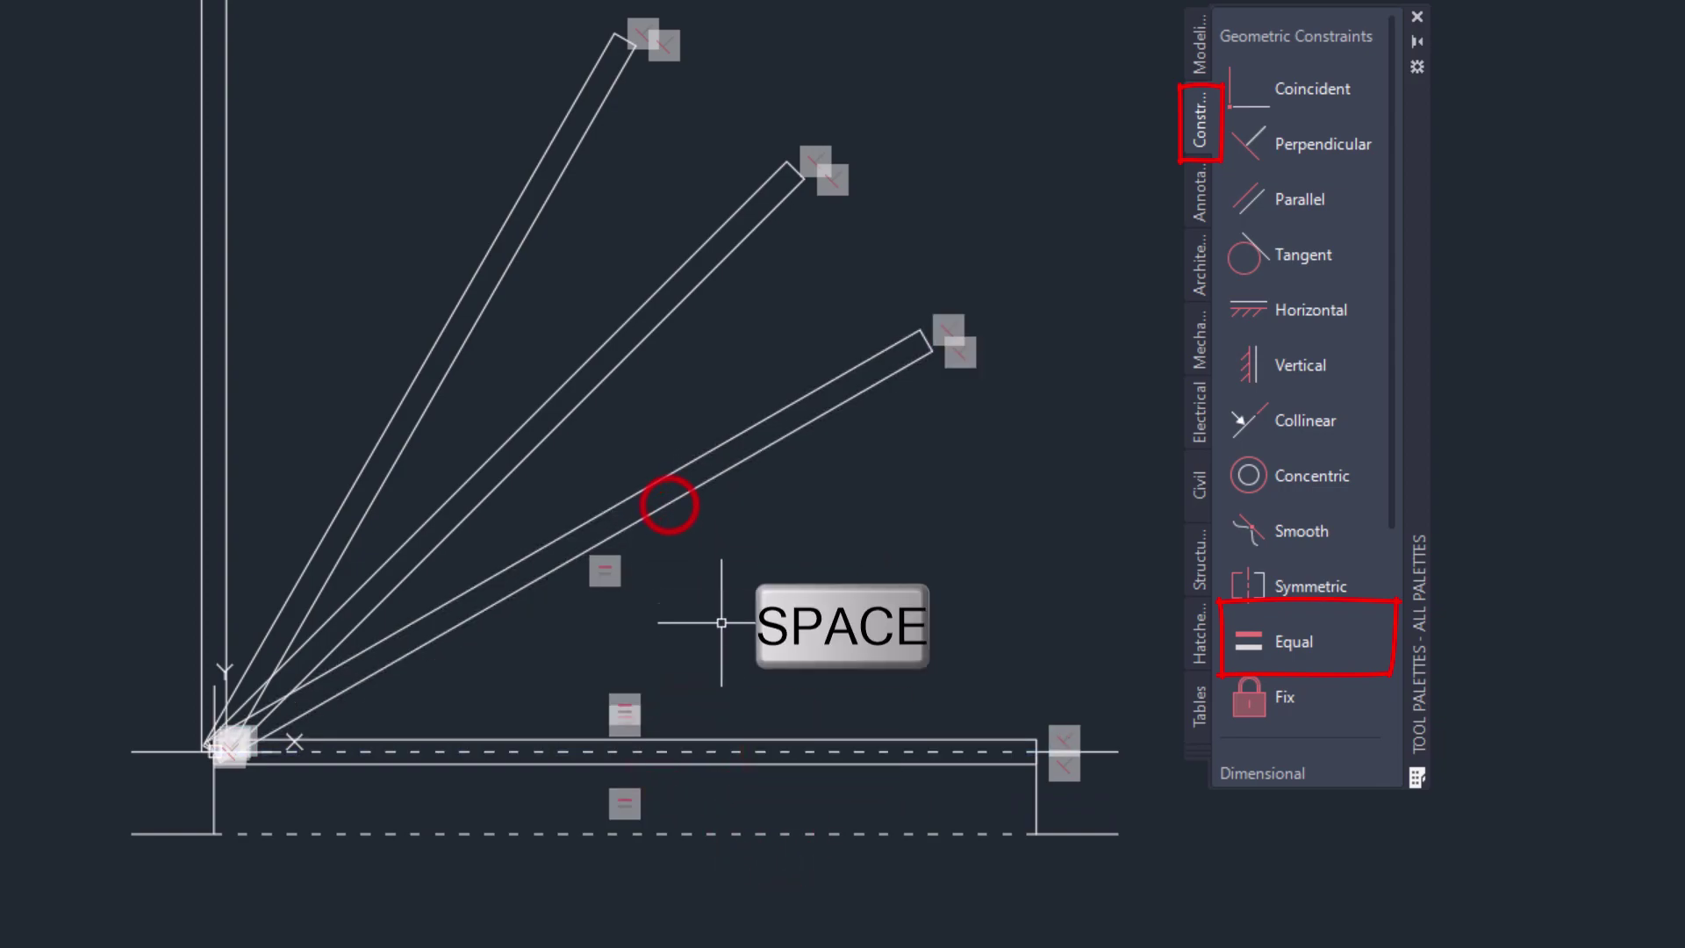
Apply Equal constraints between the upper dashed line and one long edge of the 45-degree, 60-degree and vertical leaves
click(708, 752)
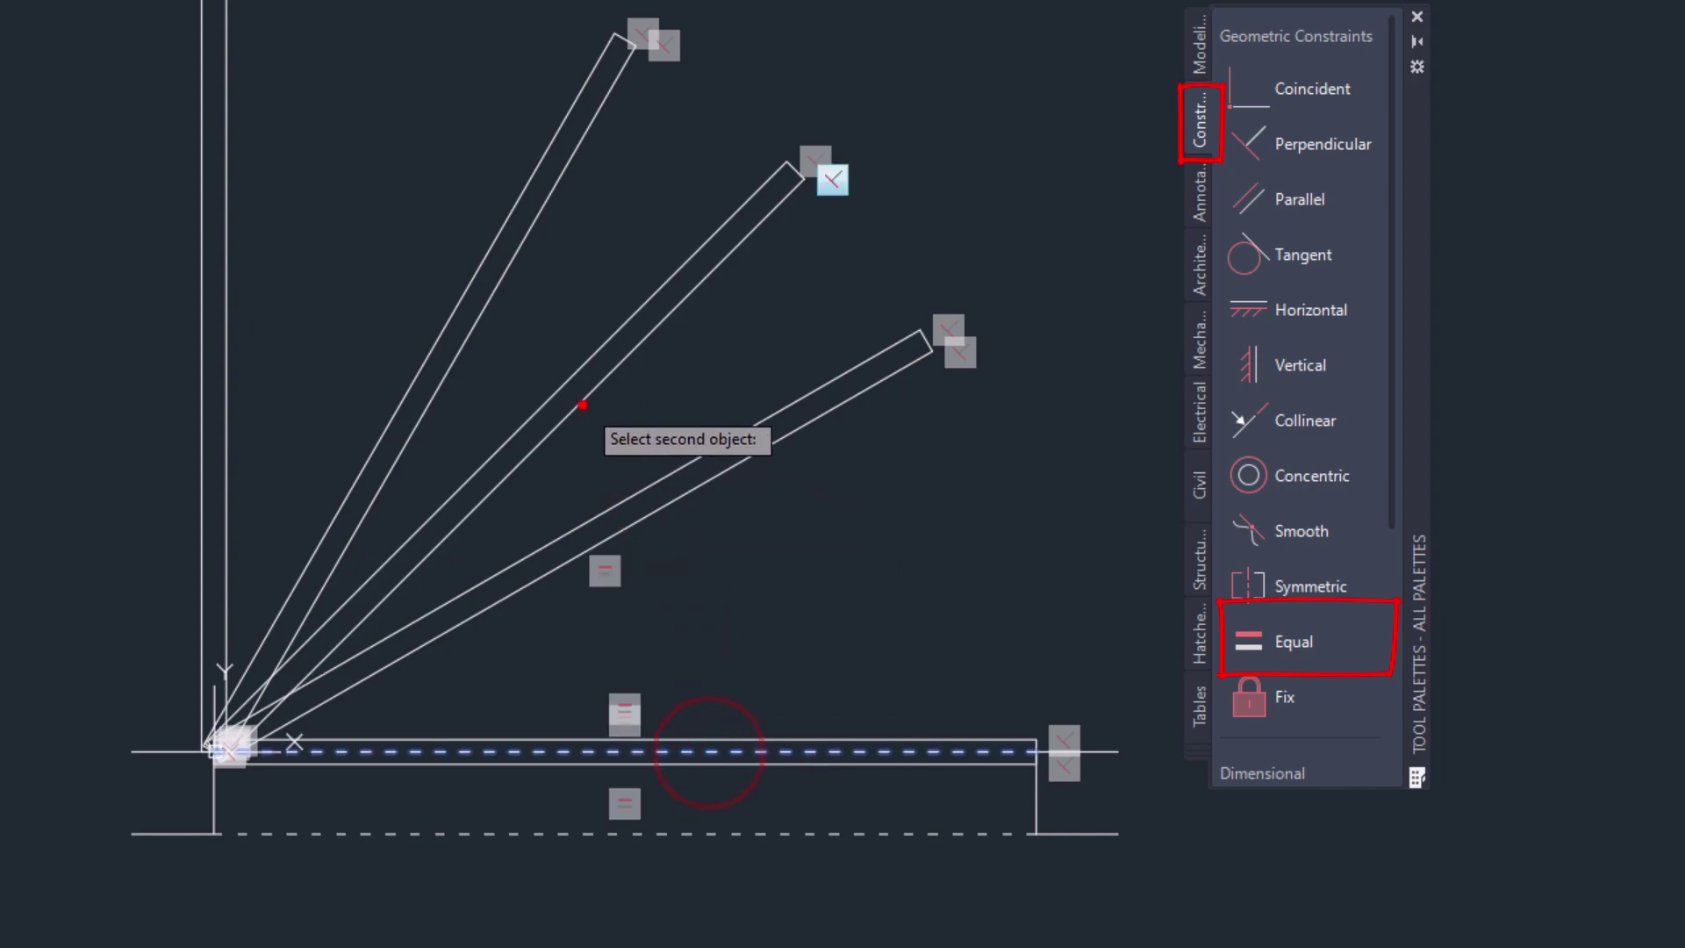
click(581, 404)
key(space)
click(698, 750)
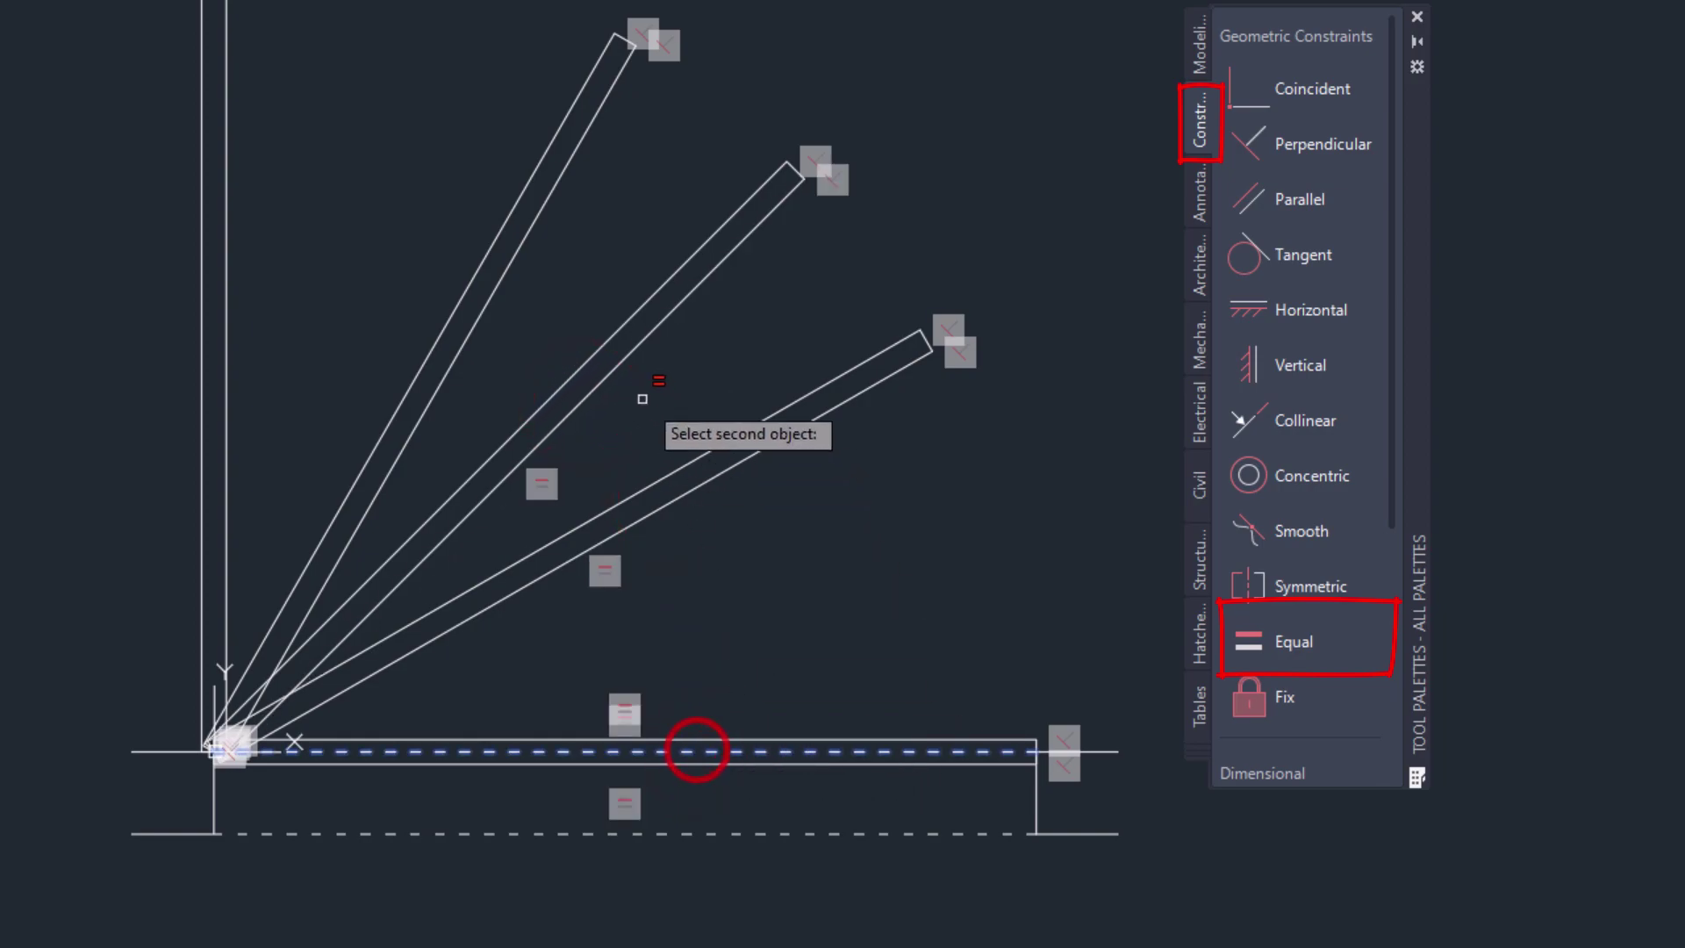
click(463, 346)
key(space)
click(679, 752)
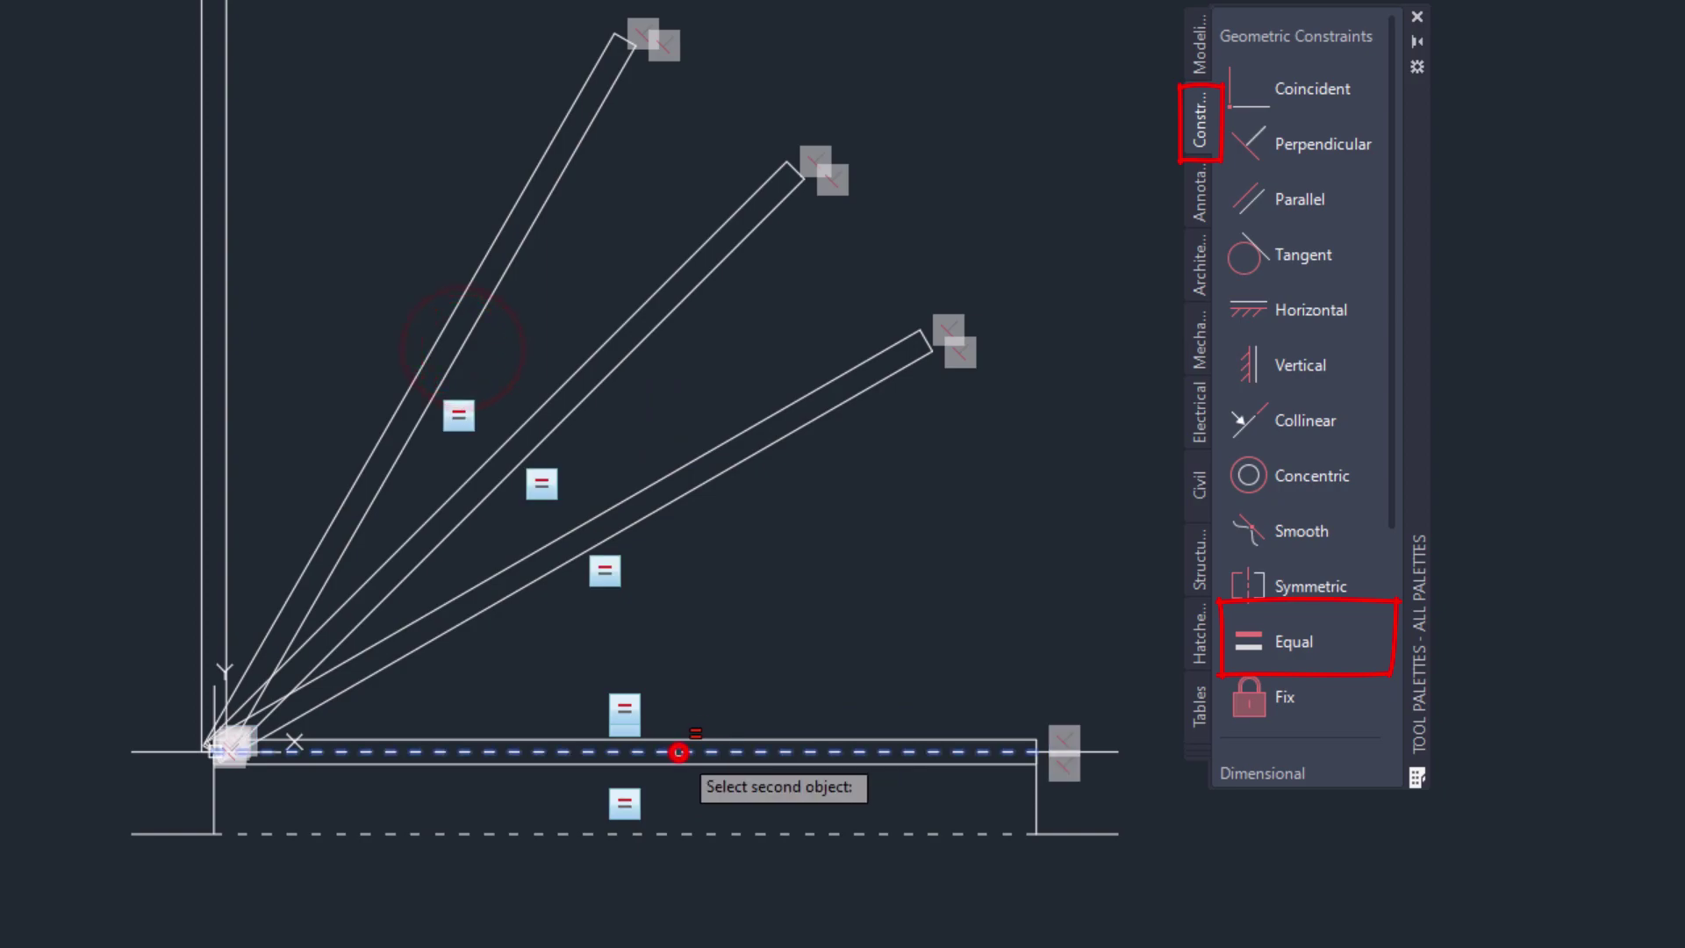
click(226, 299)
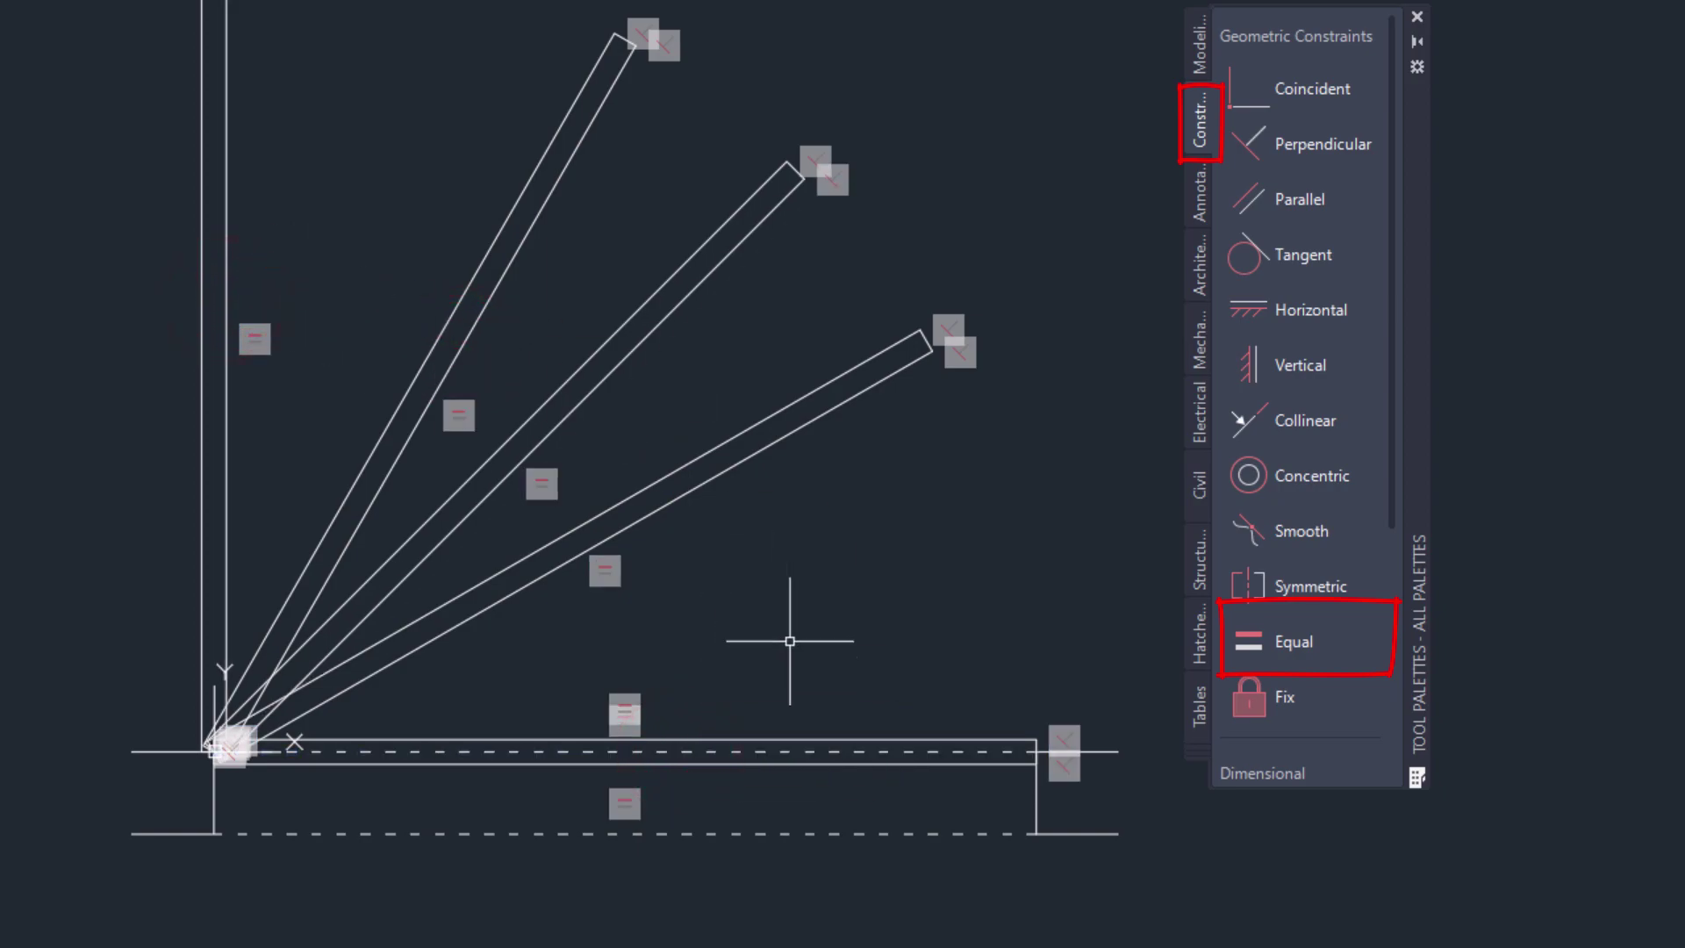
Test the Equal constraints by shortening the upper dashed line from its right end, and undo the stretch
click(845, 752)
click(1038, 752)
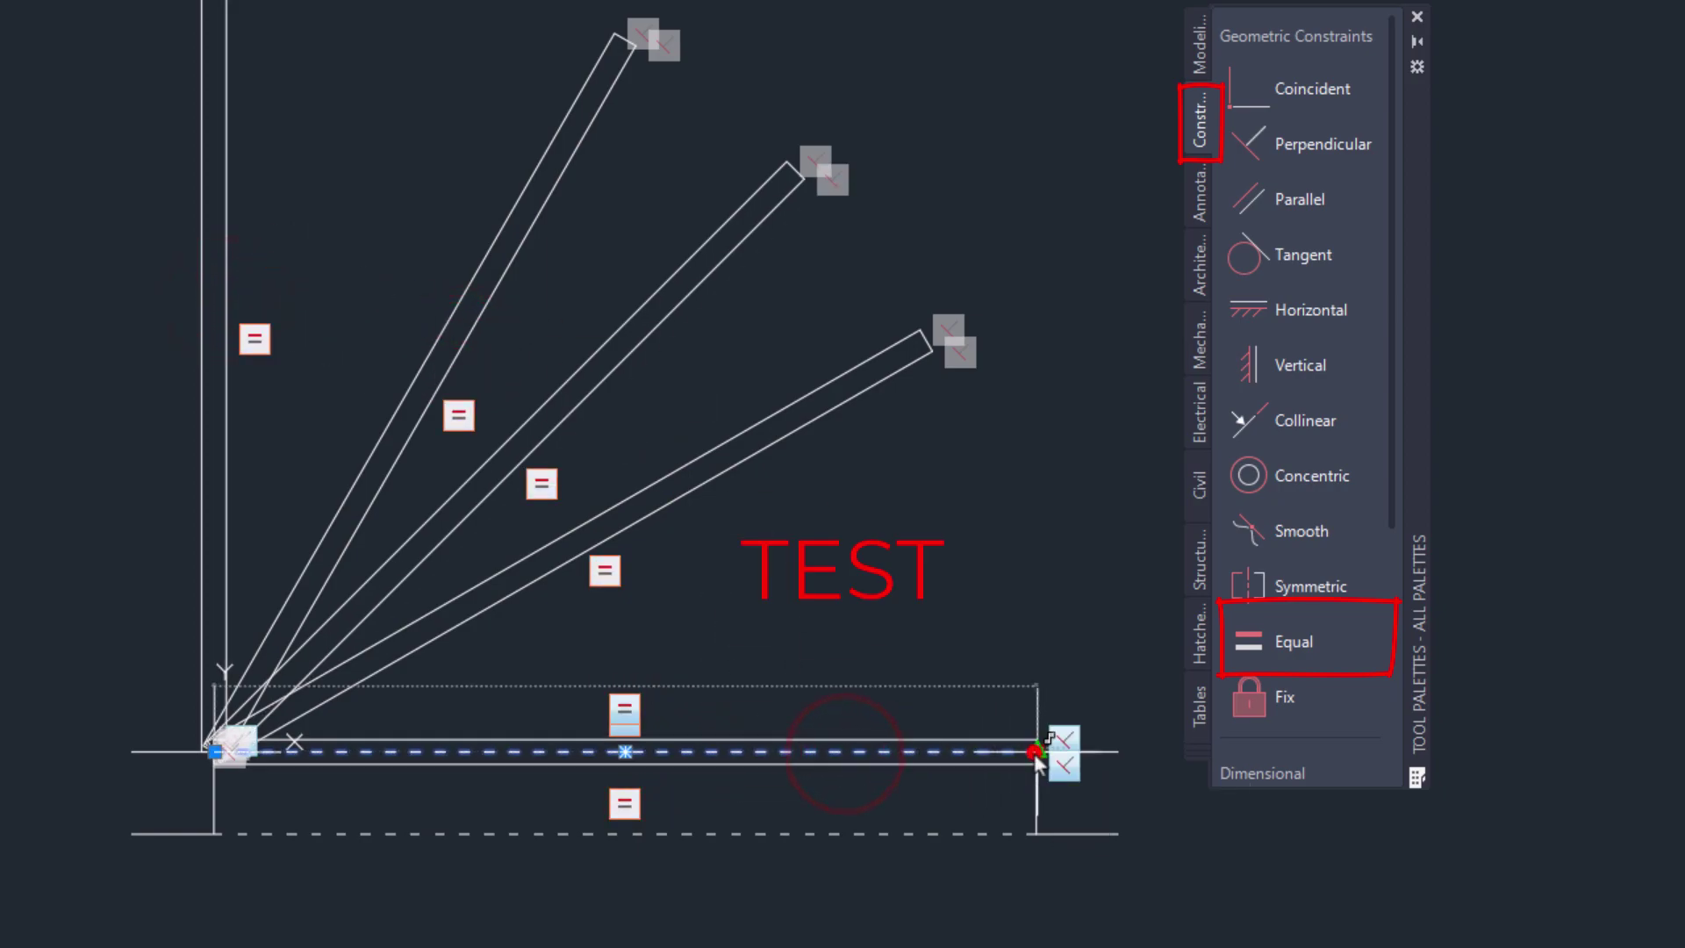
click(902, 752)
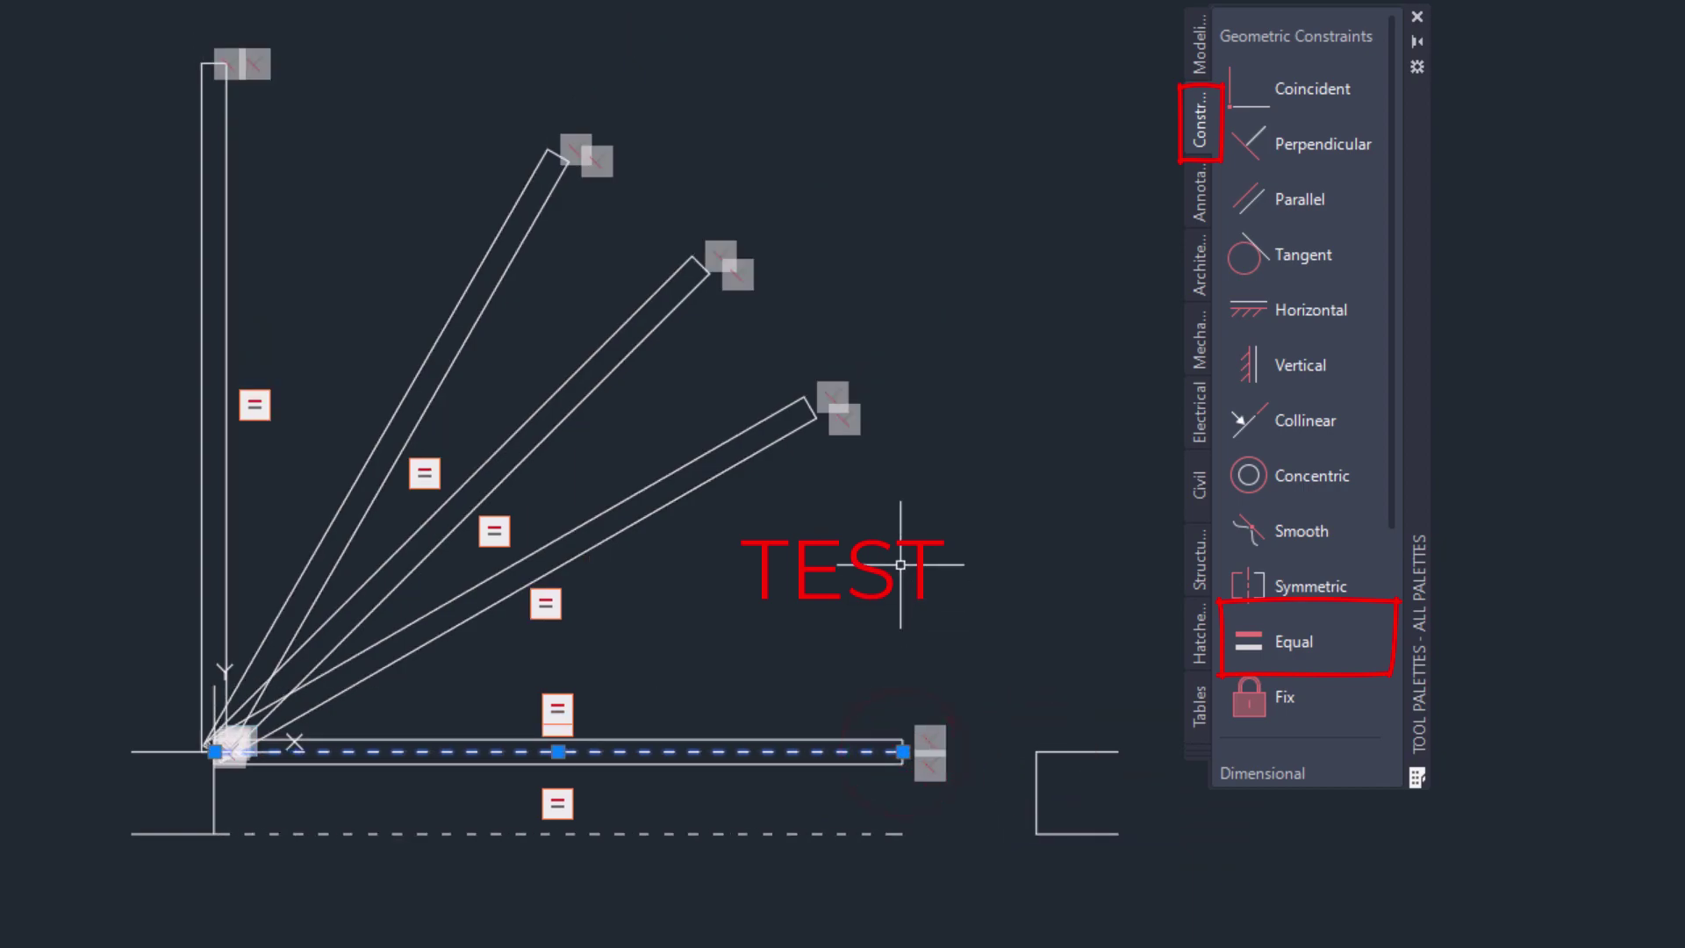
key(ctrl+z)
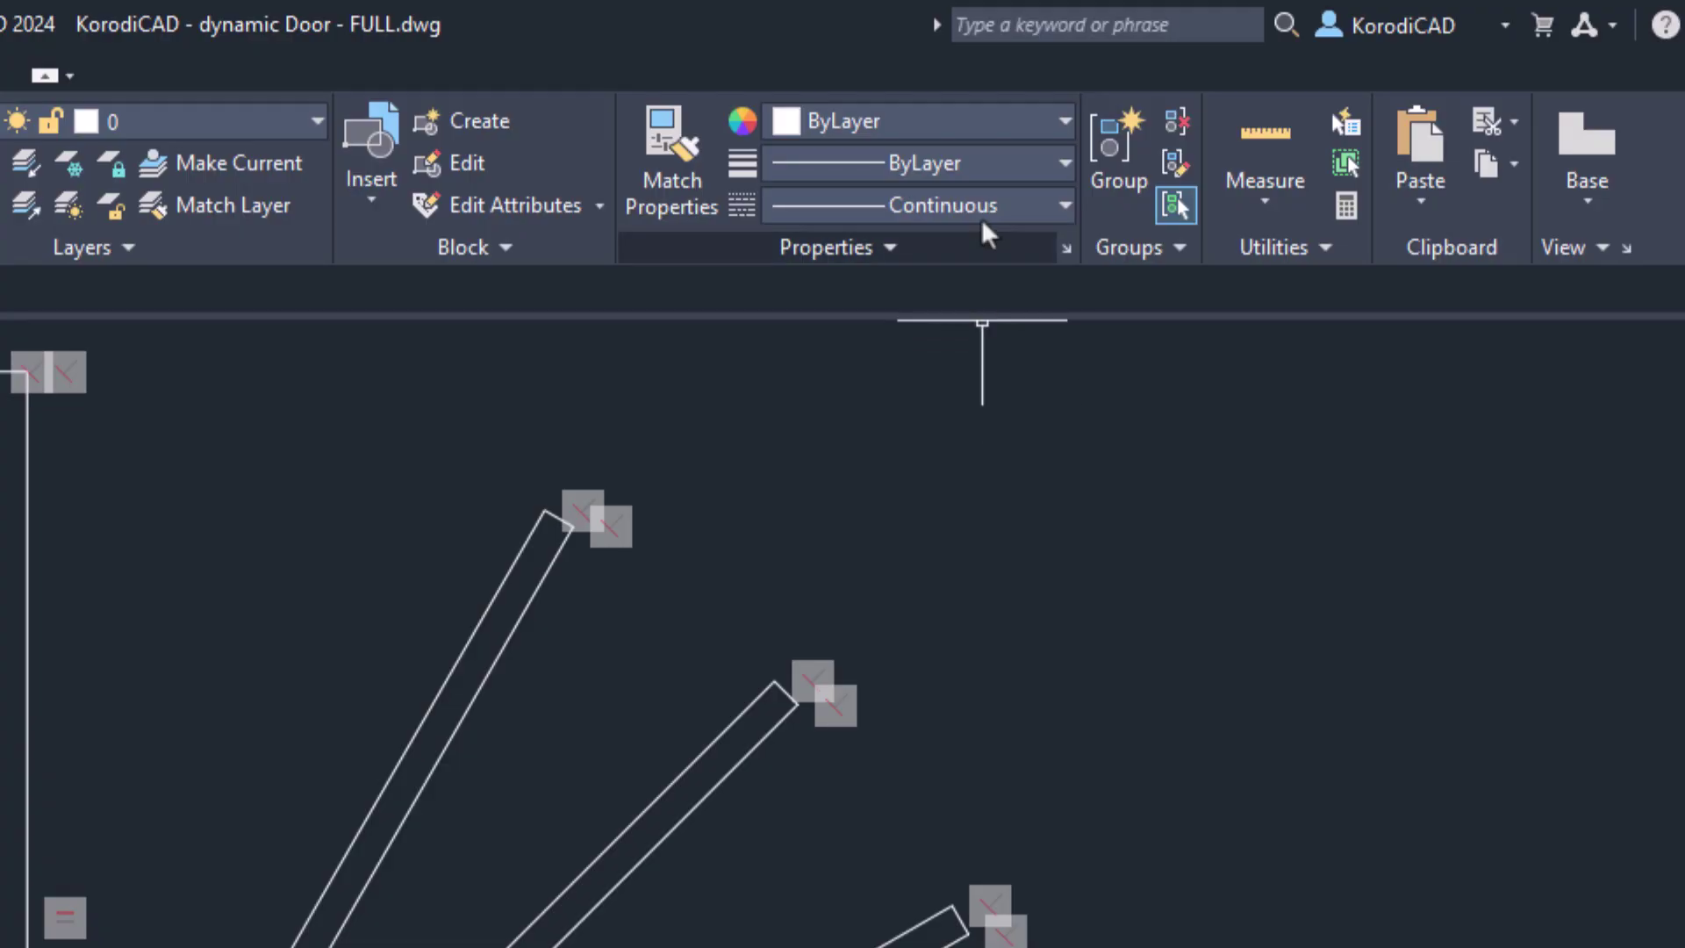
Set the current linetype to ACAD_ISO07W100 and draw an arc from the vertical leaf's top through the 45-degree leaf's end to the upper dashed line's right end
click(979, 199)
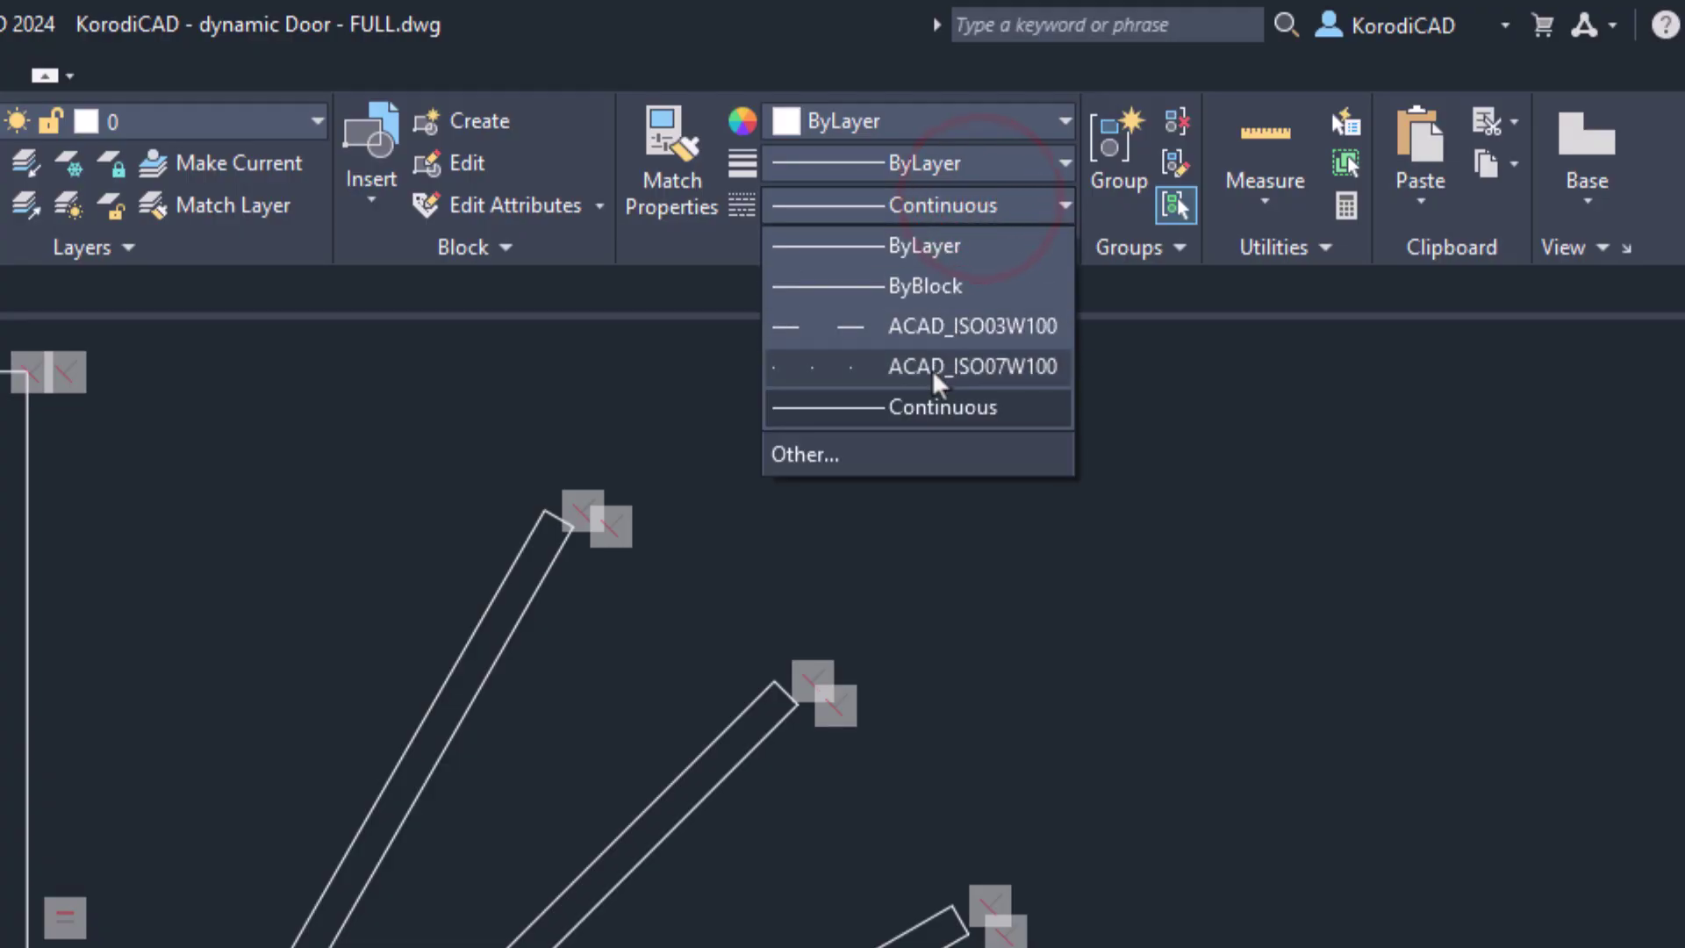
click(932, 368)
text(ar)
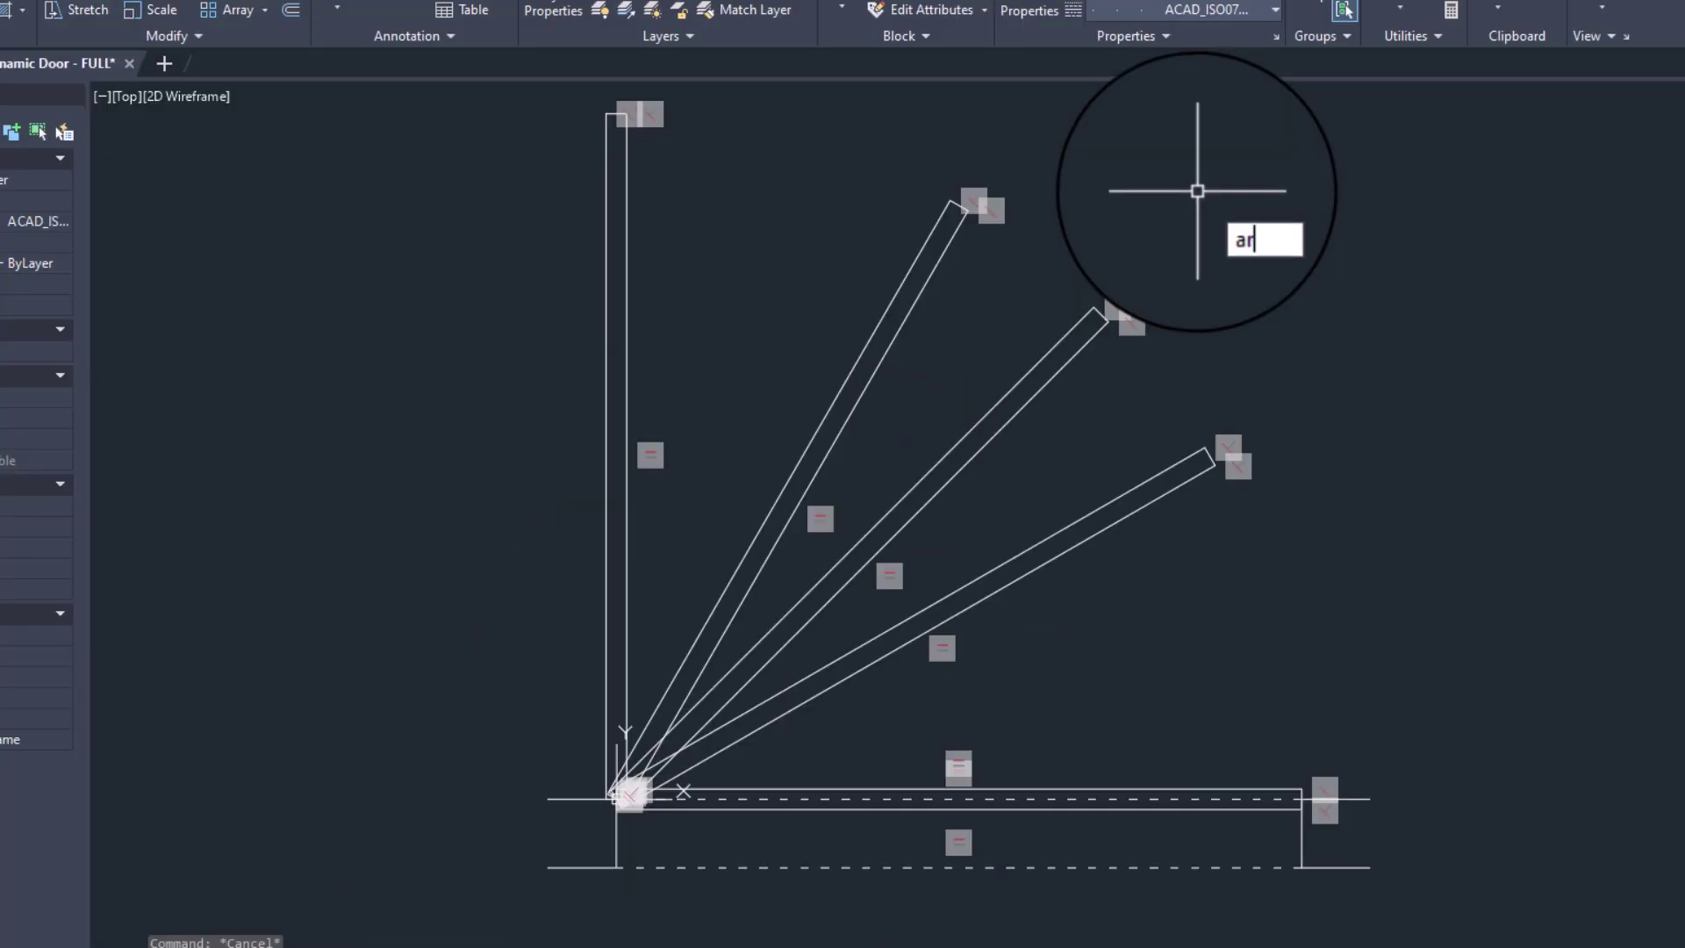
text(c)
key(Return)
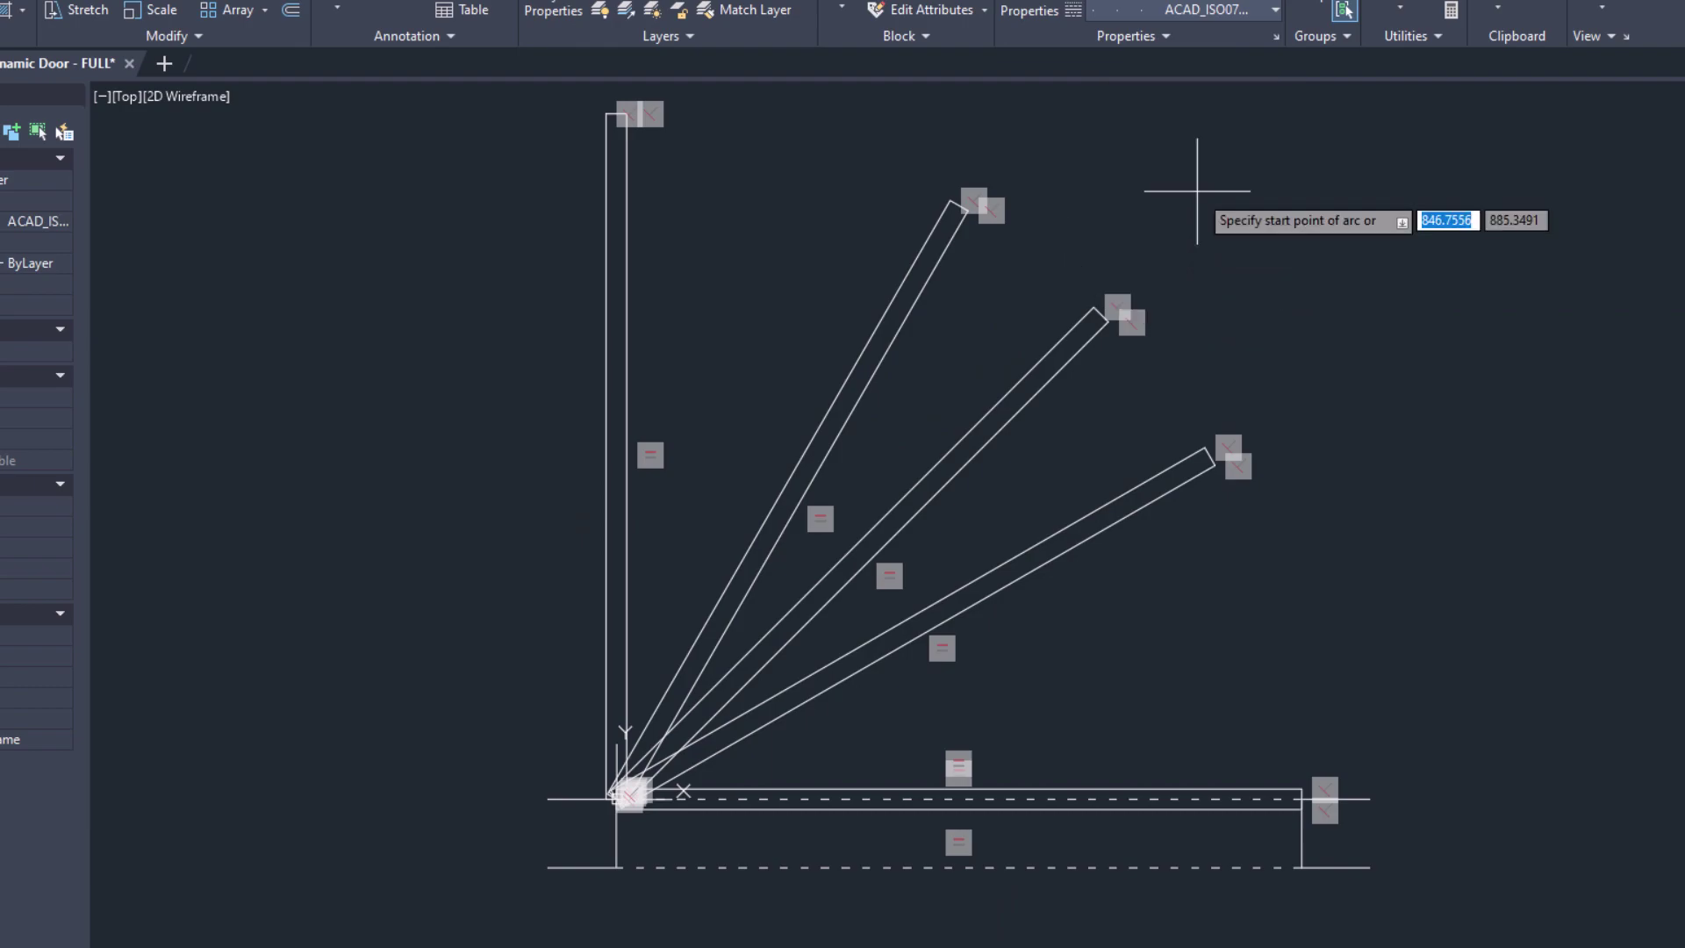
click(618, 114)
click(1103, 310)
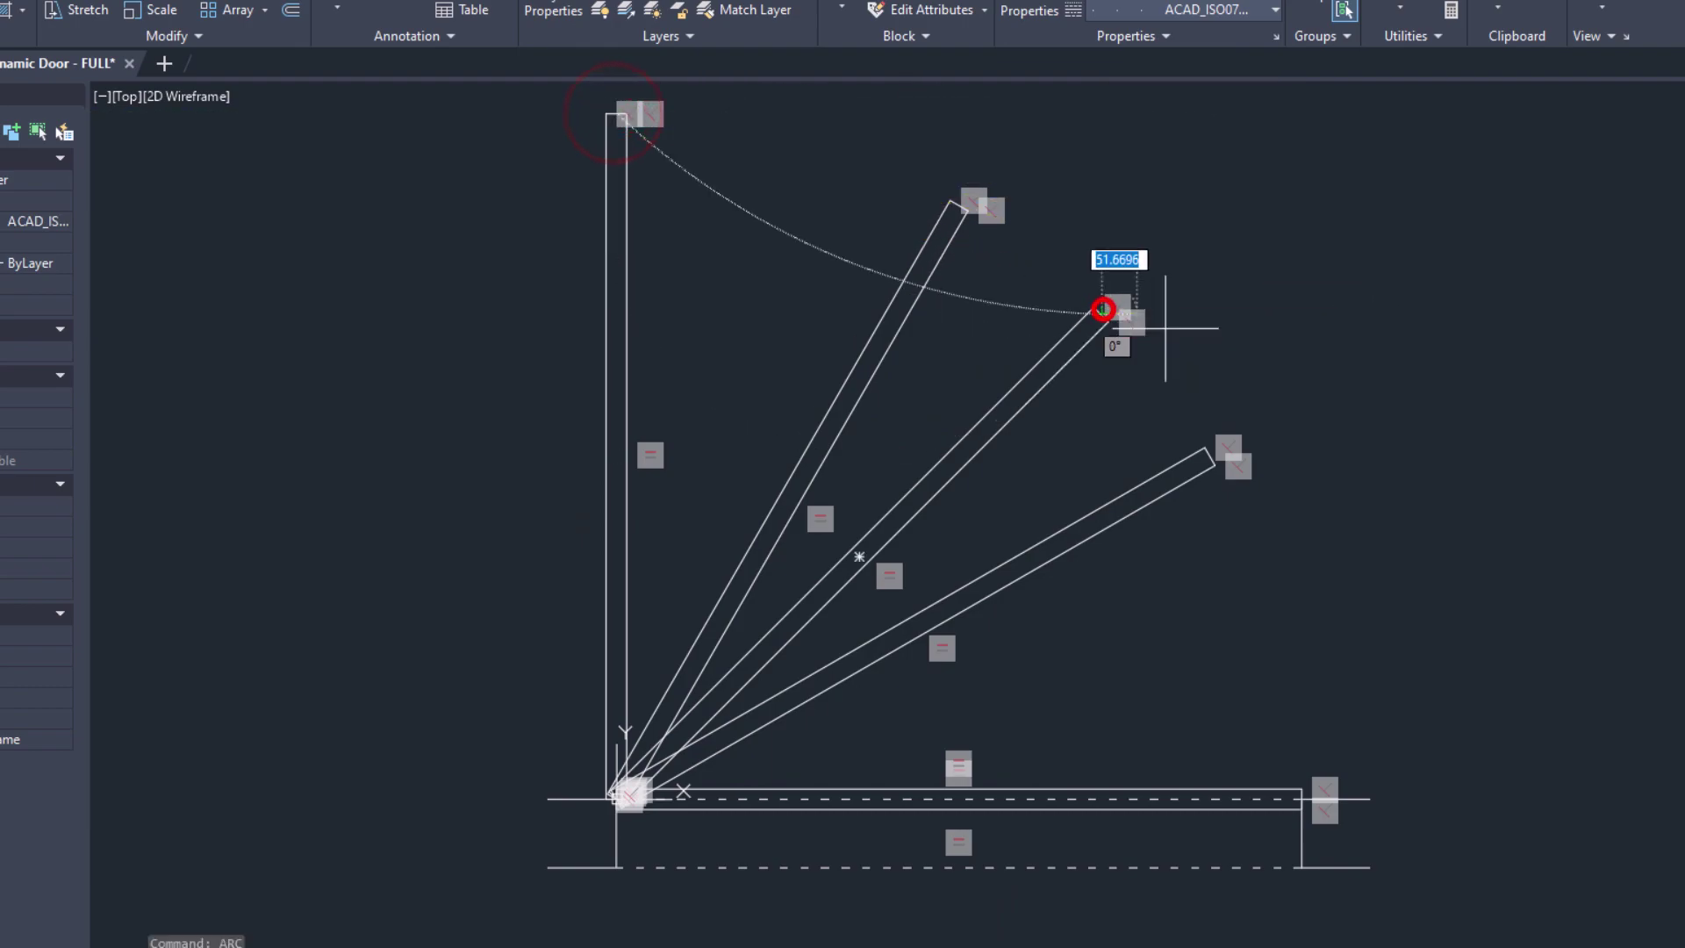
click(1305, 798)
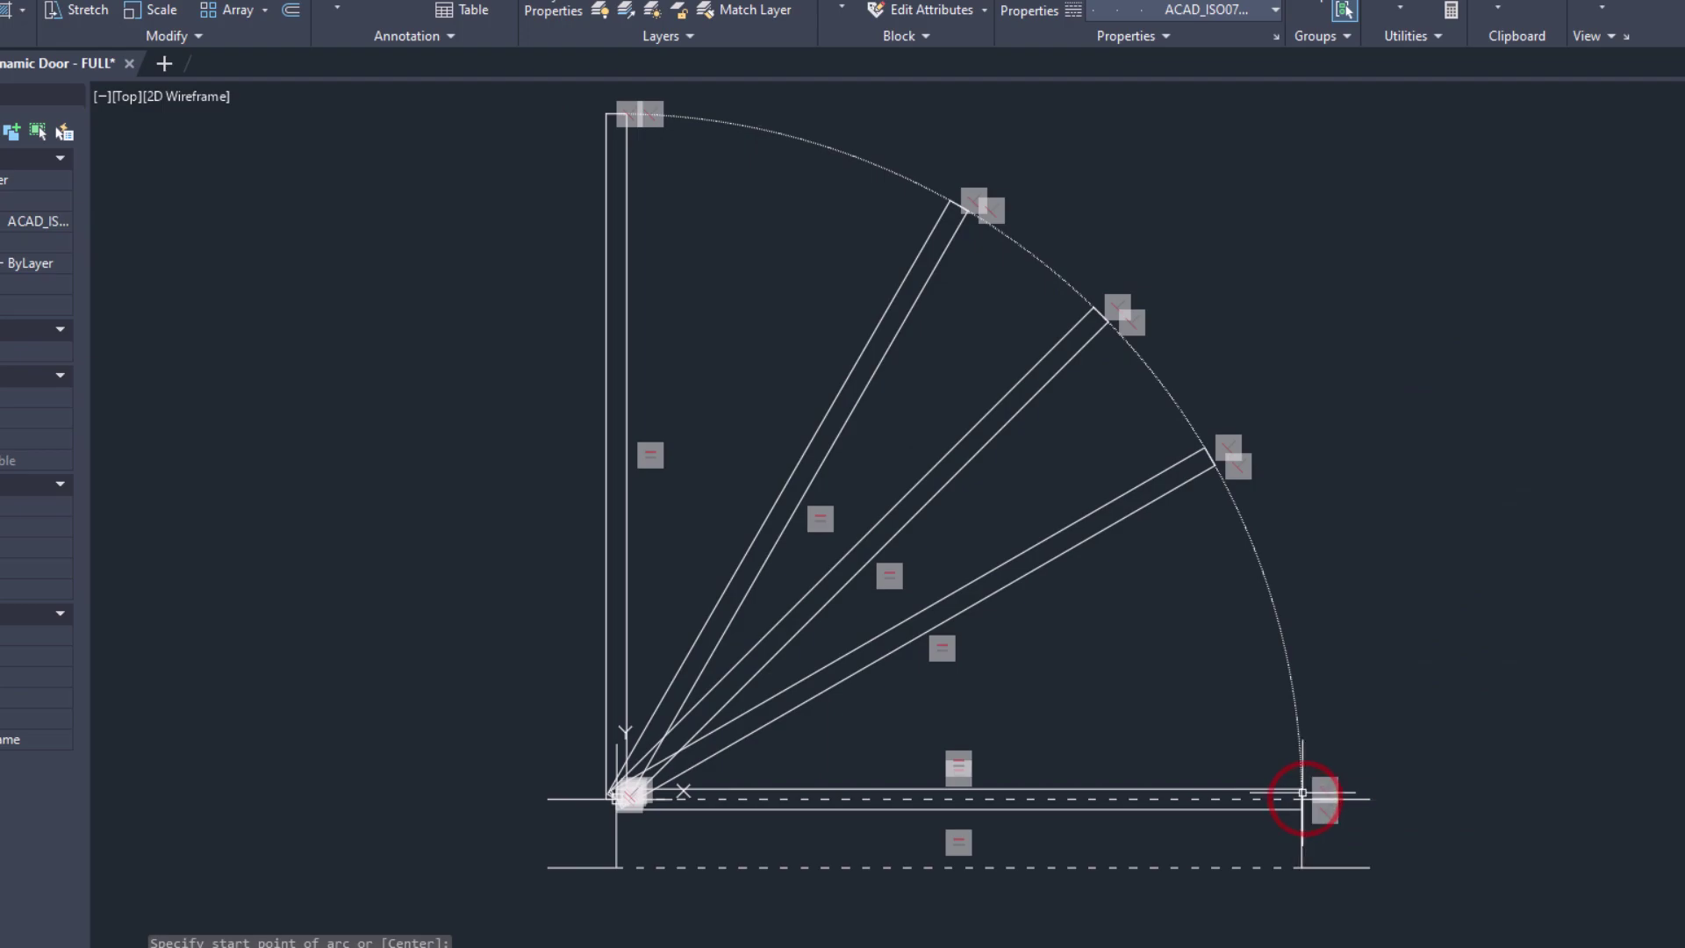
Draw an arc from the 60-degree leaf's end midpoint through the 30-degree leaf's end to the upper dashed line's right end
key(space)
click(959, 205)
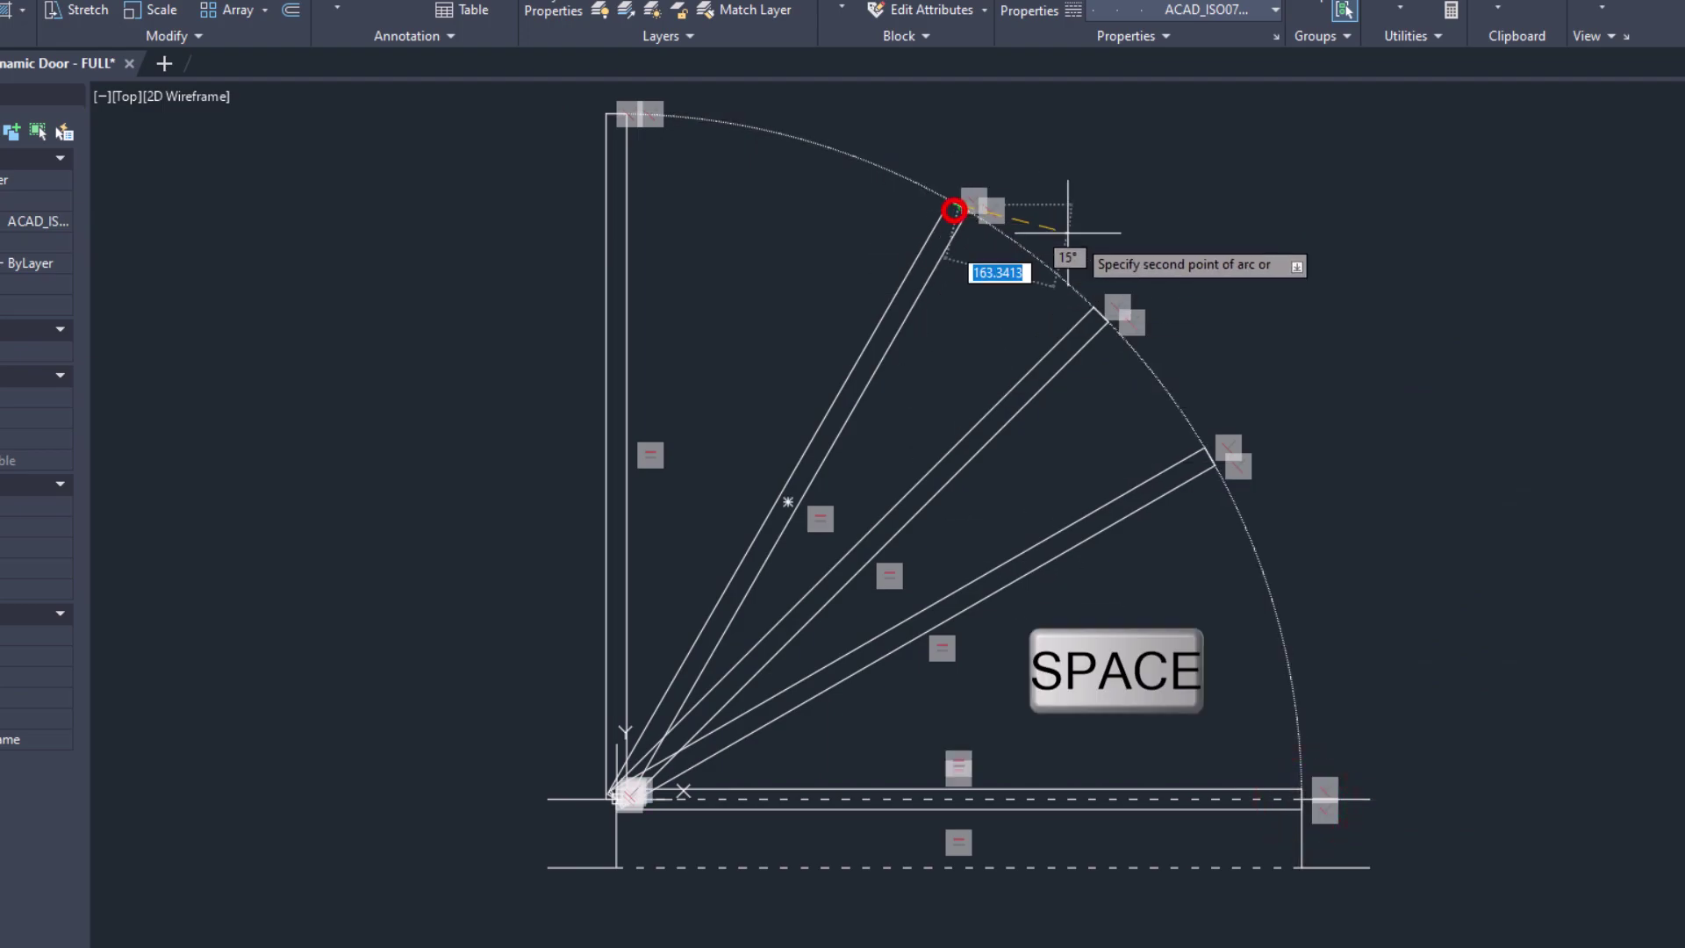
click(1220, 456)
click(1306, 798)
Draw a three-point arc from the 45-degree leaf's end midpoint along the existing swing arc to the right end of the closed leaf
key(space)
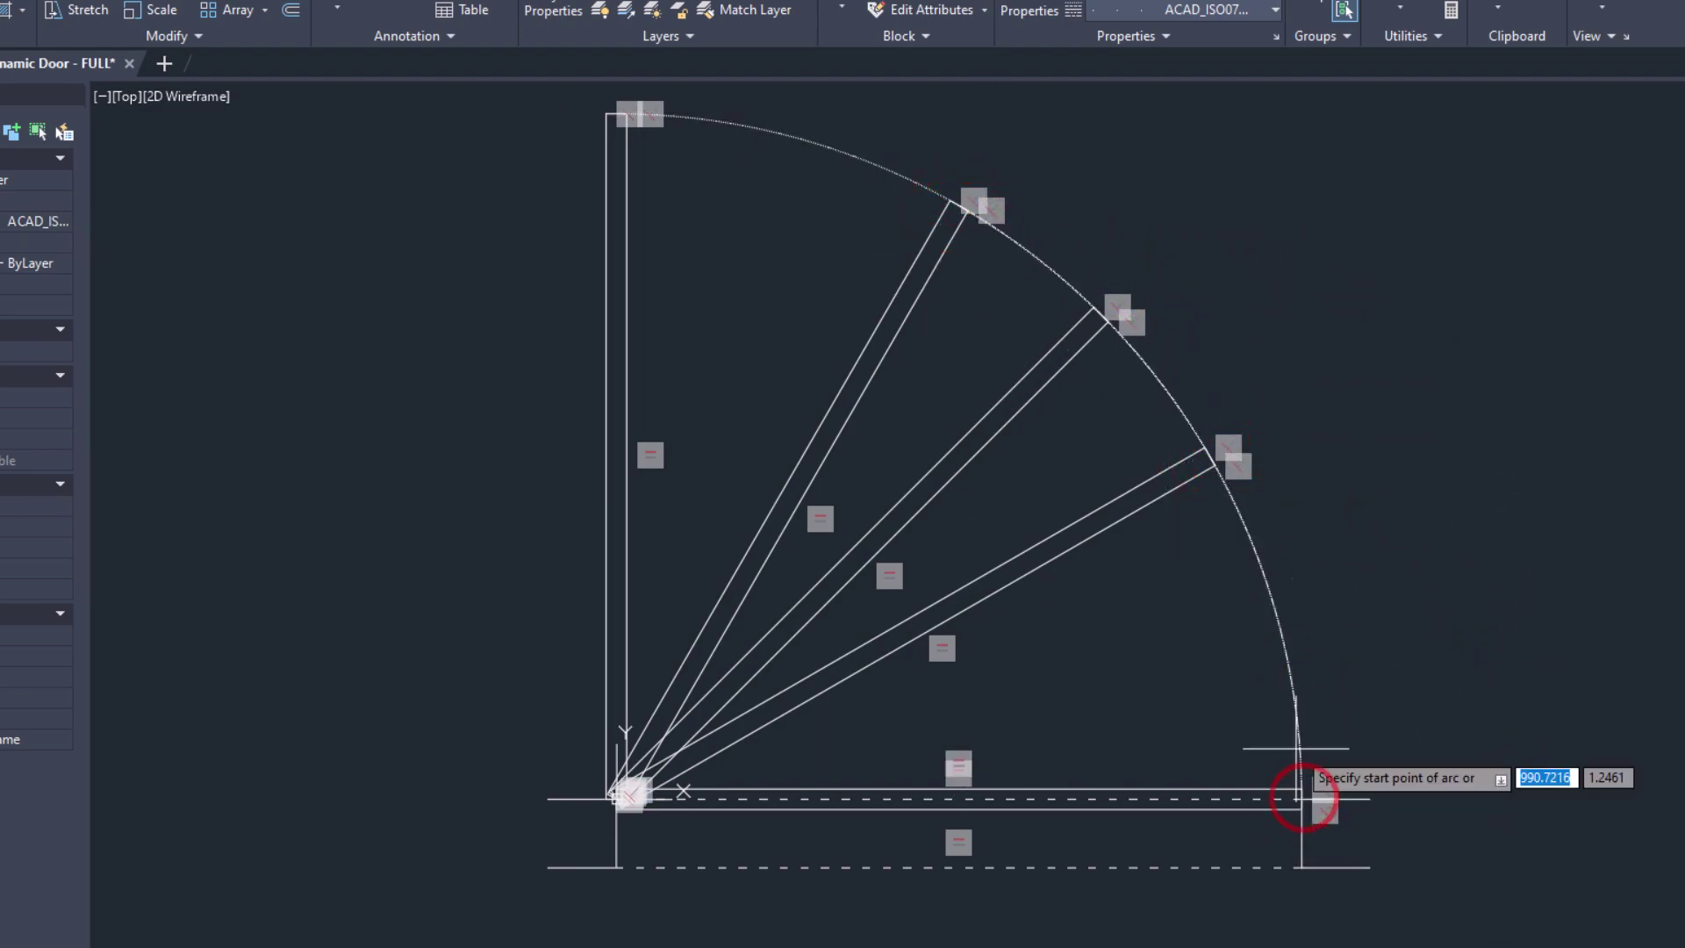
click(1103, 313)
click(1260, 557)
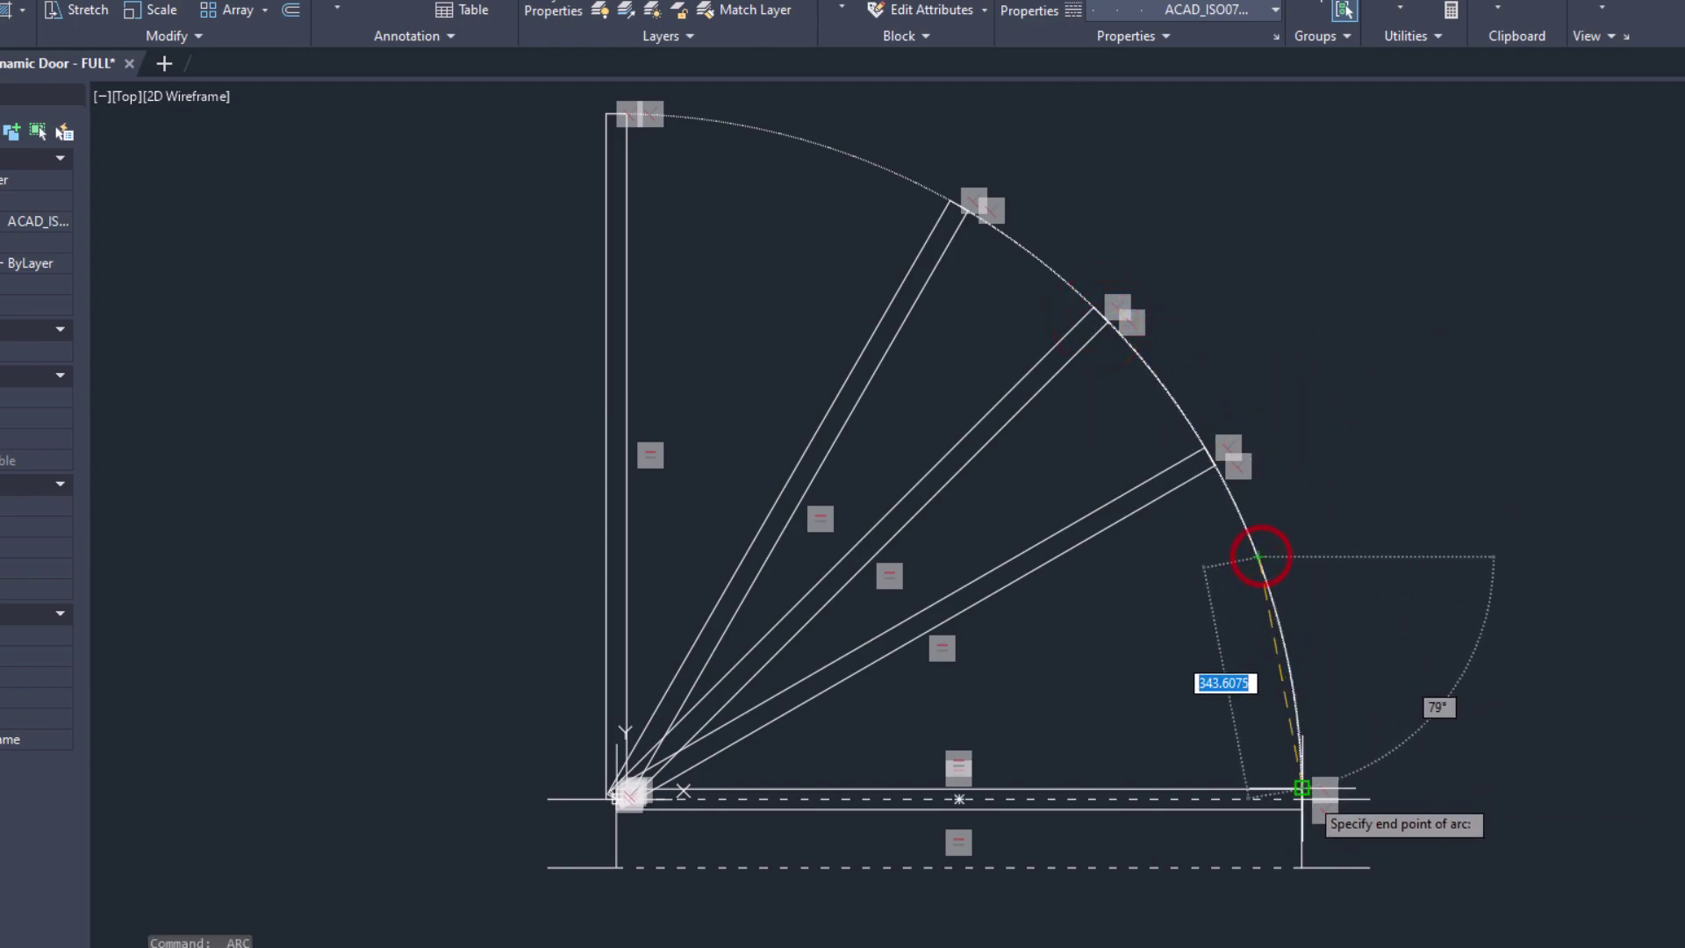
click(1302, 787)
Draw a three-point arc from the 30-degree leaf's end midpoint along the existing swing arc to the upper dashed line's right end
key(space)
click(1207, 449)
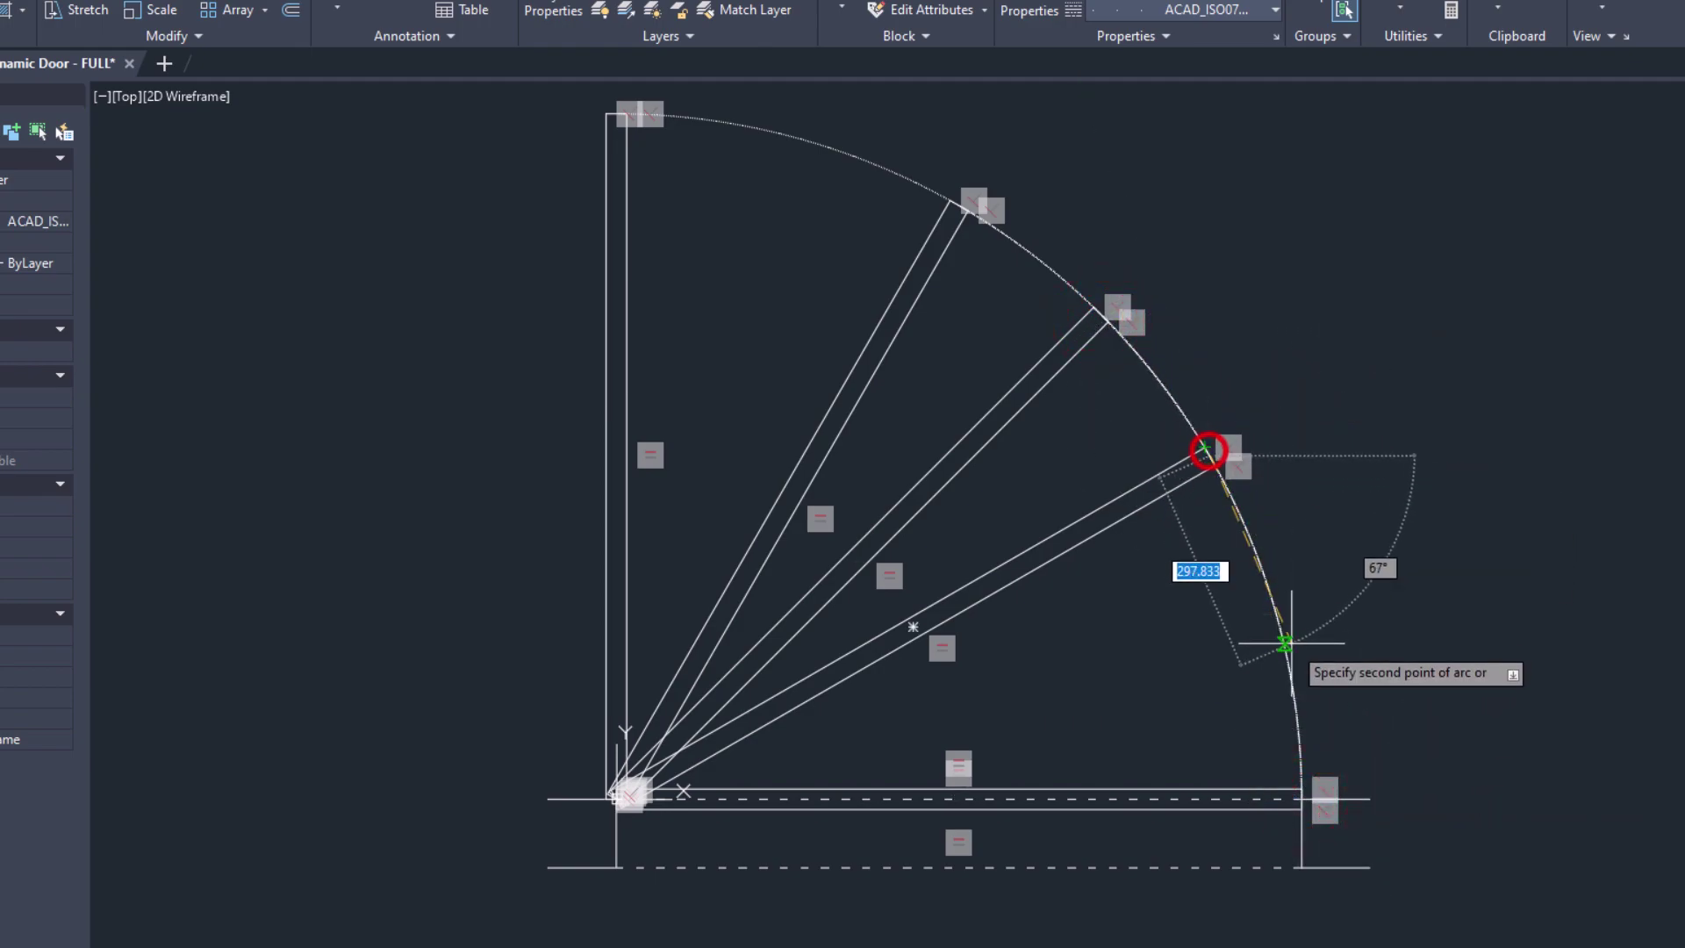
click(1286, 647)
click(1301, 798)
key(space)
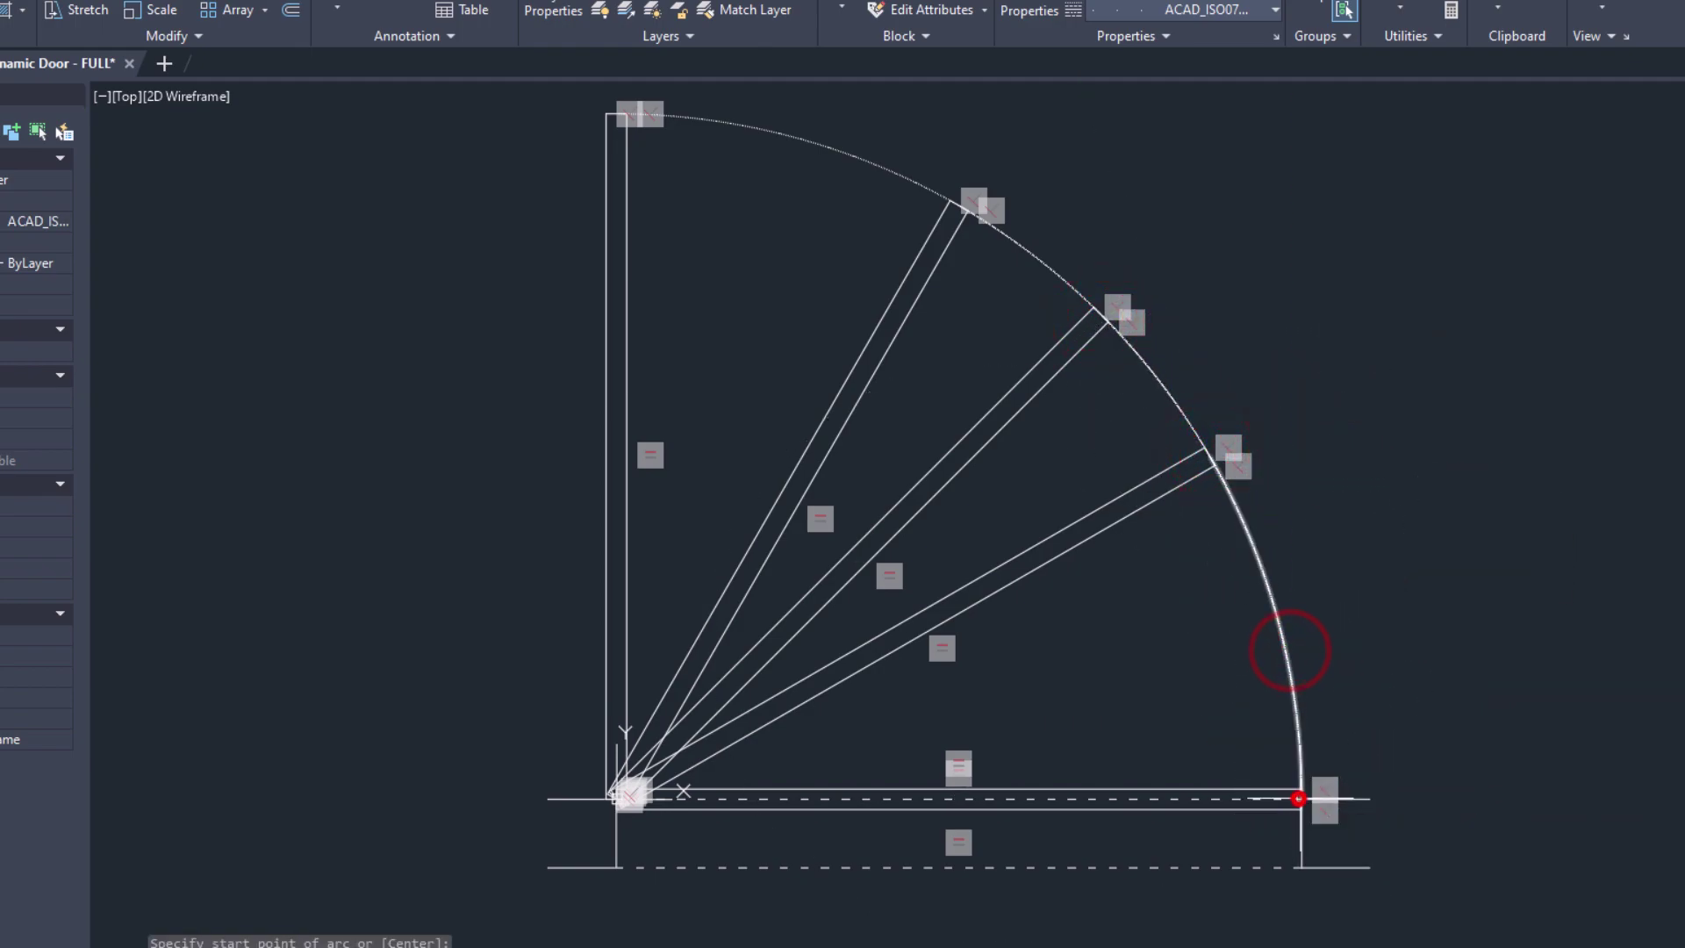
Set the linetype scale of the four swing arcs to 5
click(1343, 571)
click(1229, 628)
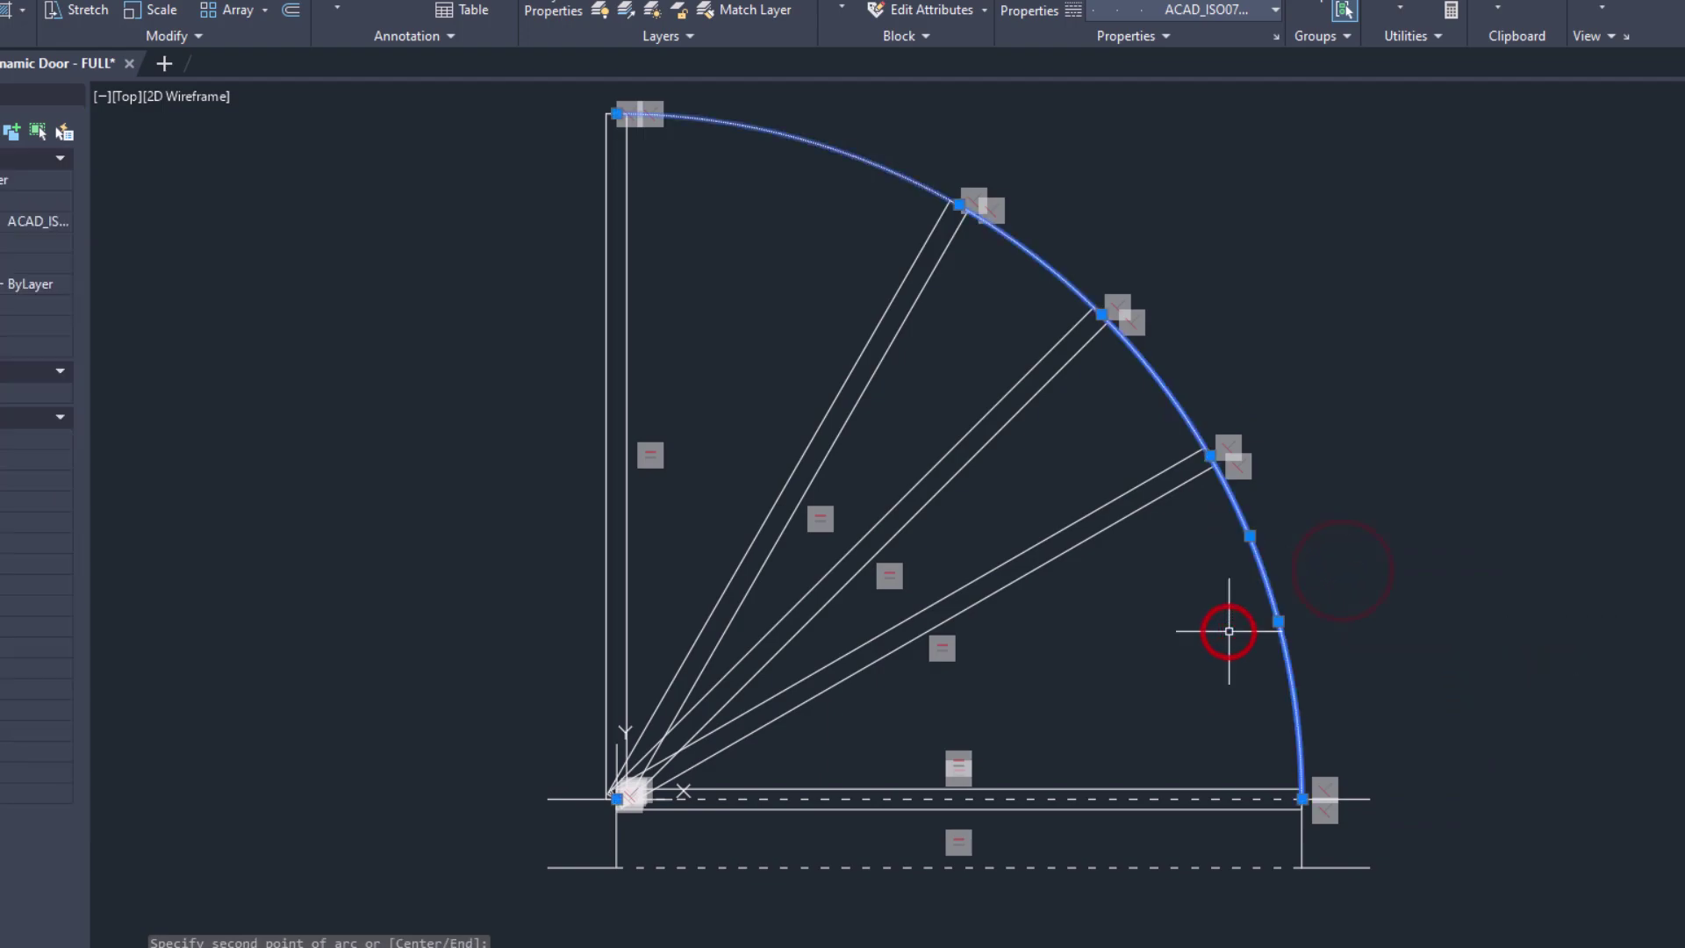
click(207, 243)
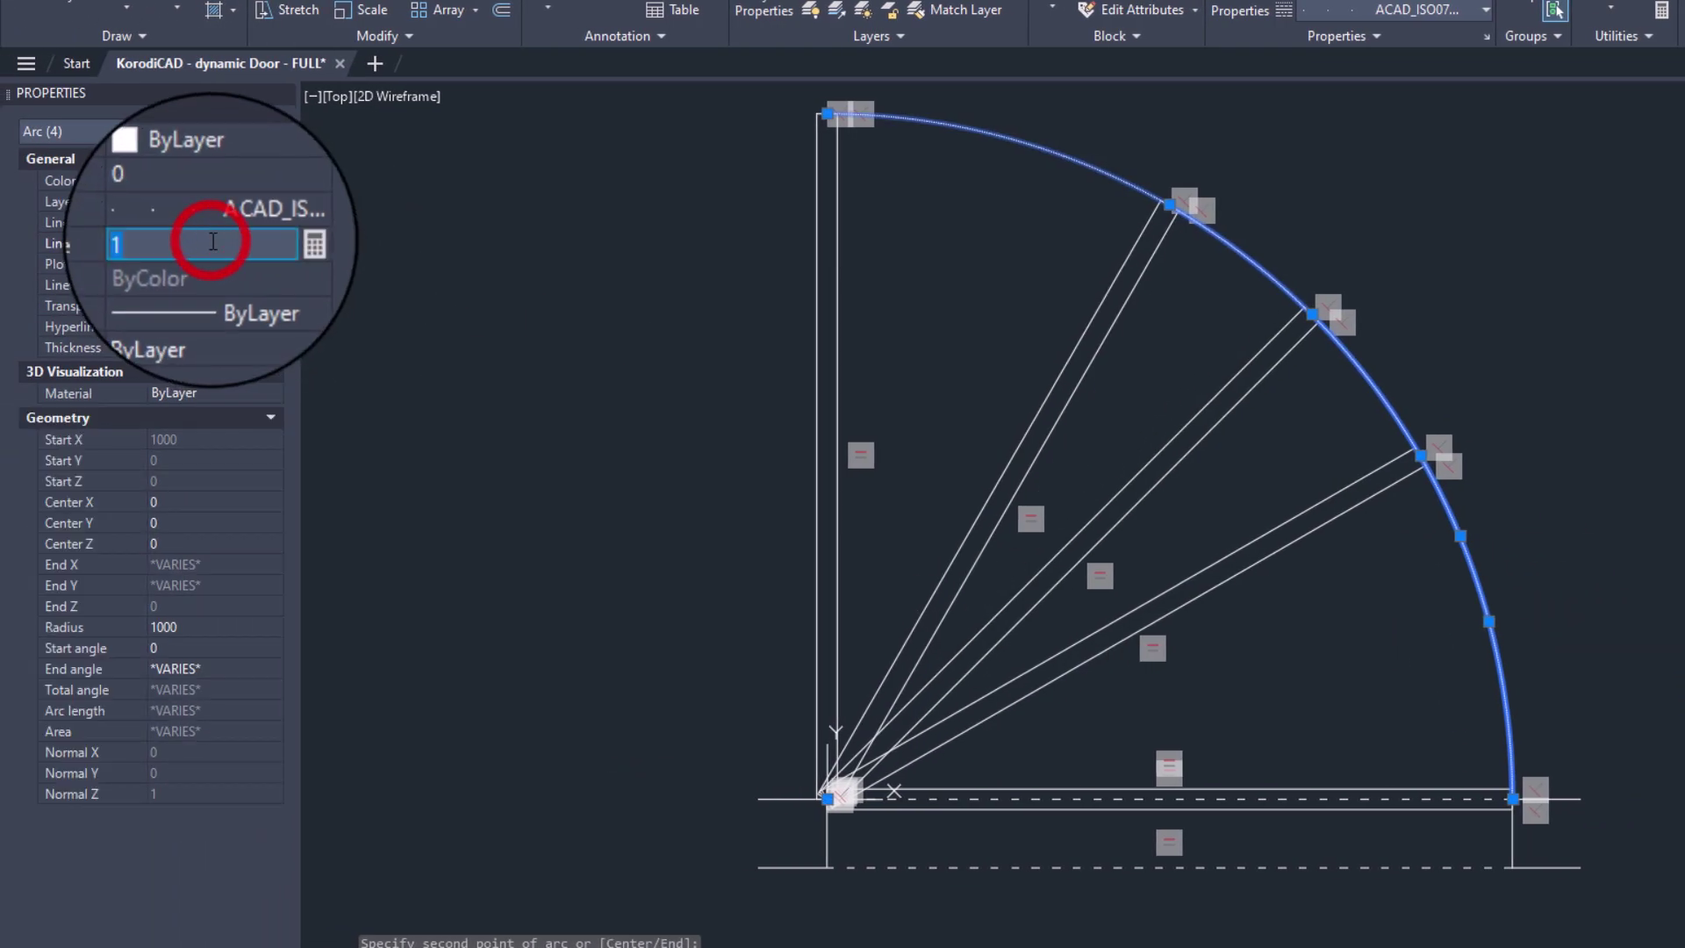
key(Return)
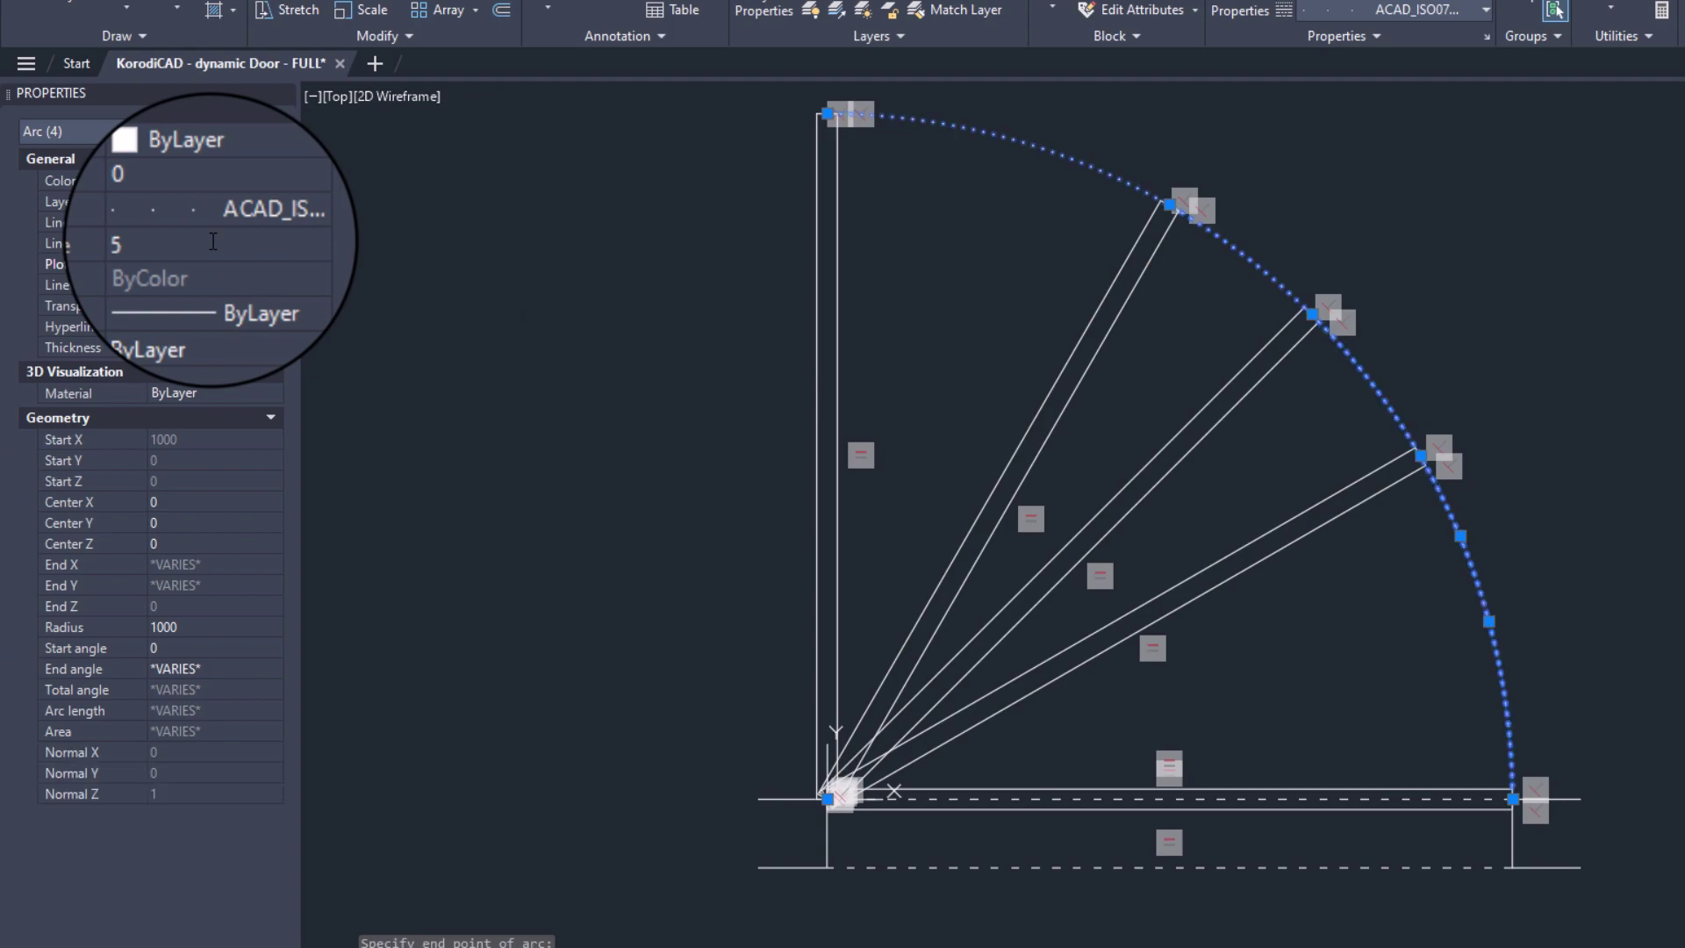
key(Escape)
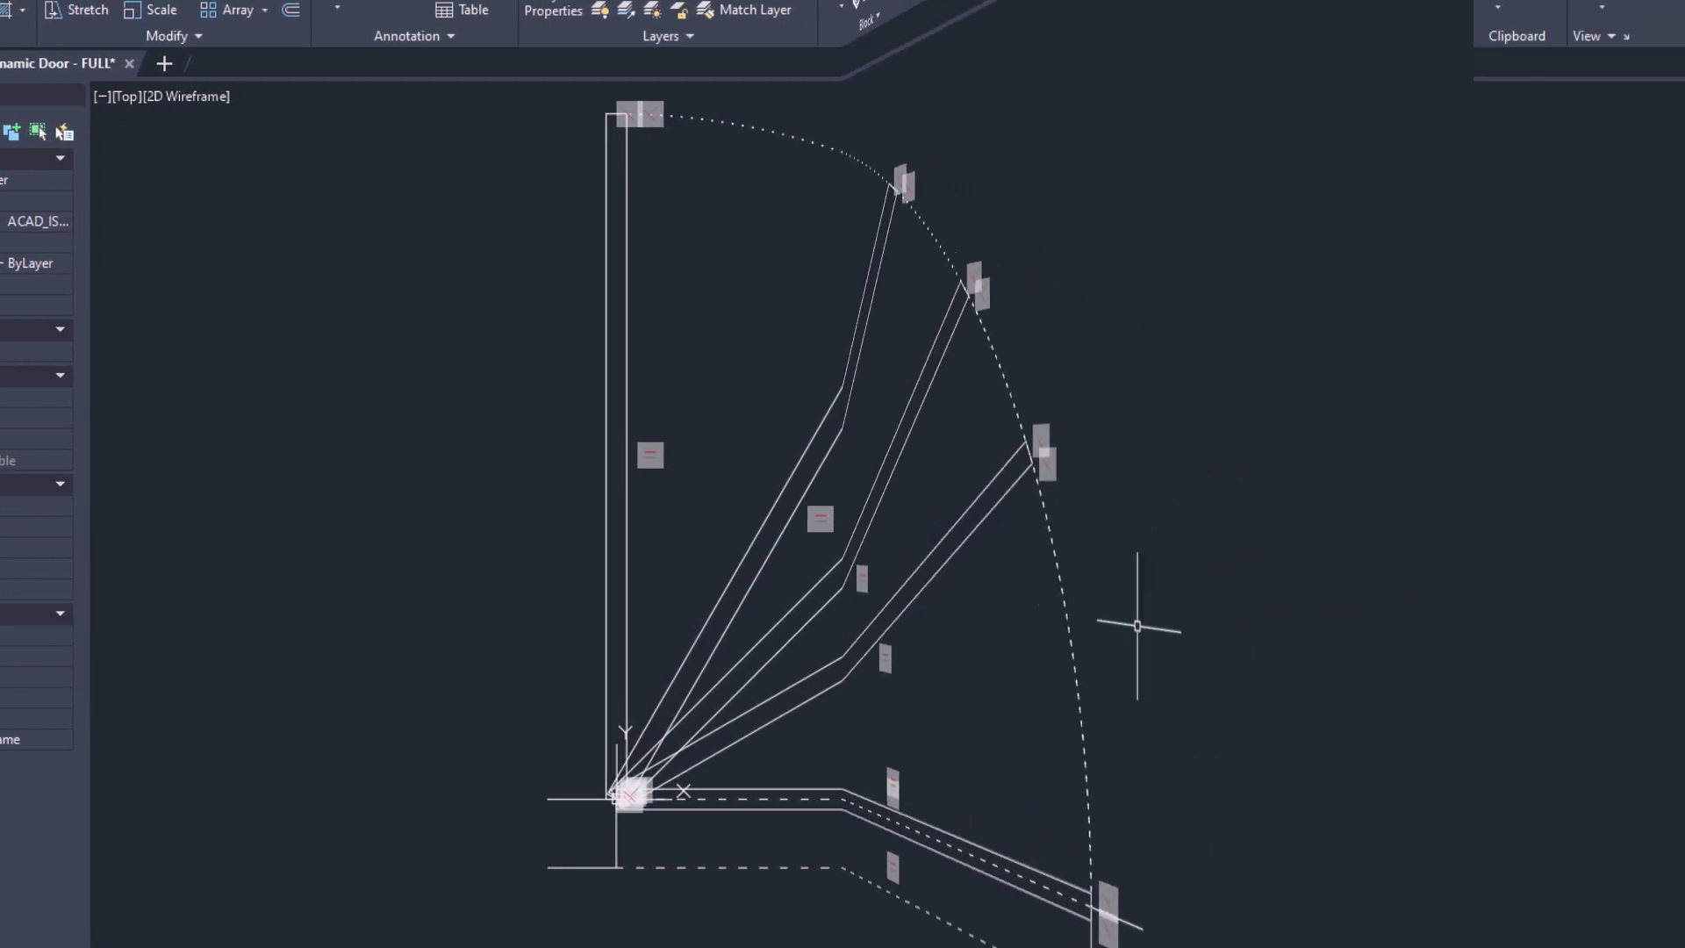
Create a block named "dynamic DOOR" from all objects with base point 0,0,0 and open it in the block editor
key(ctrl+a)
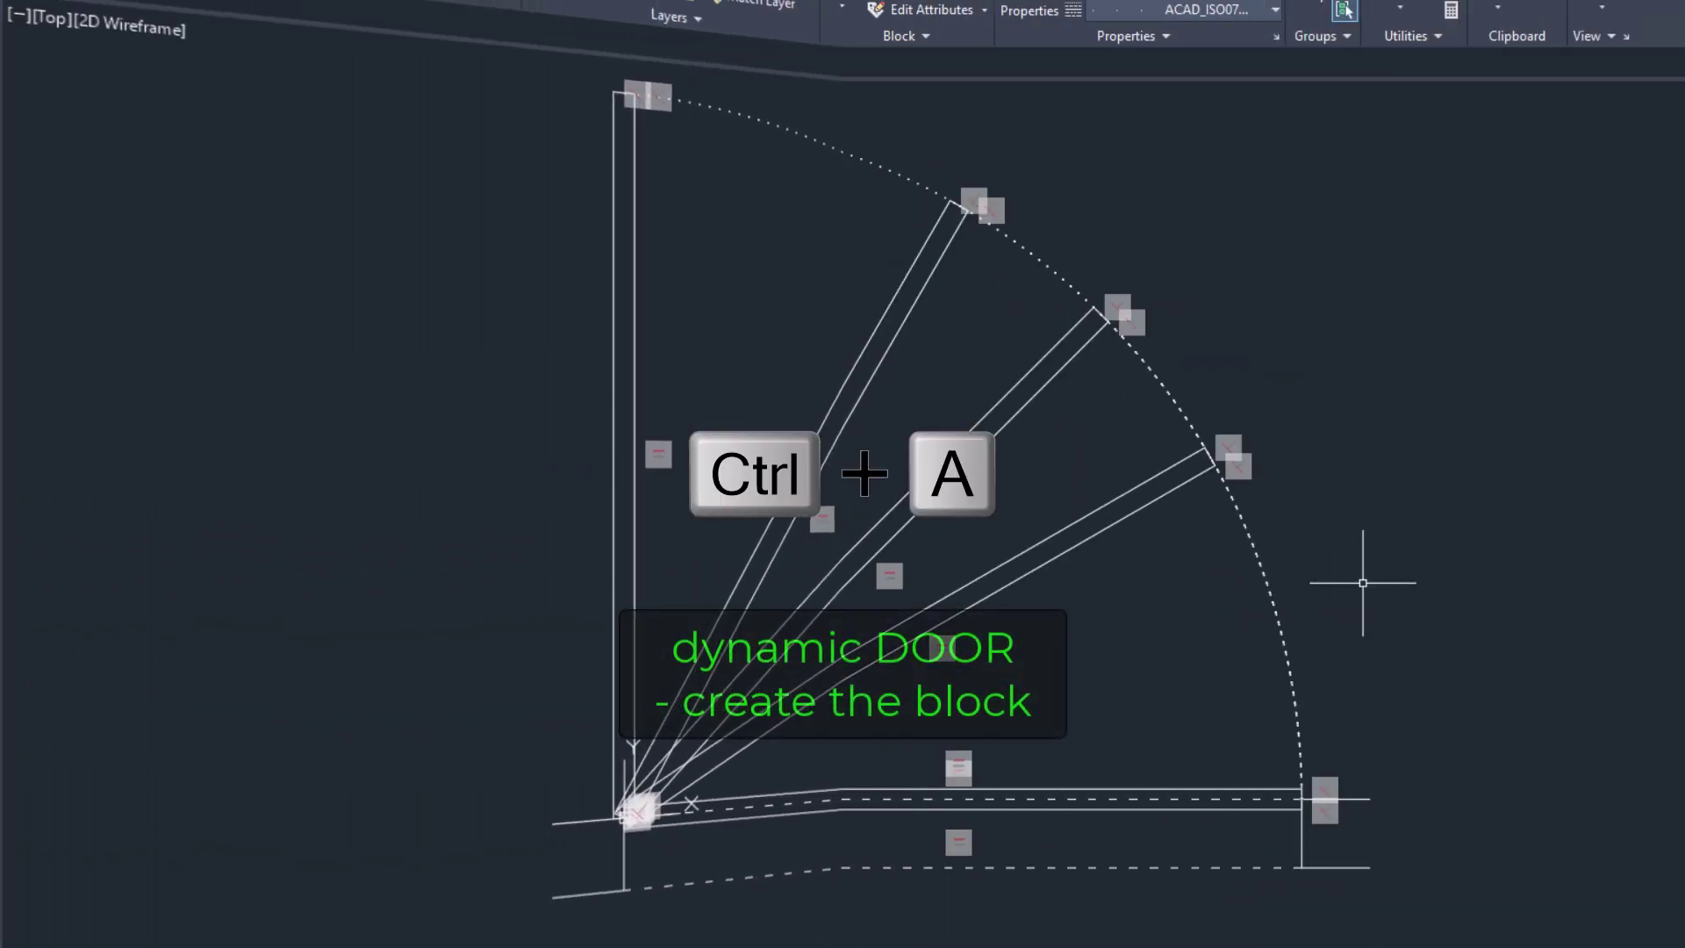
text(blo)
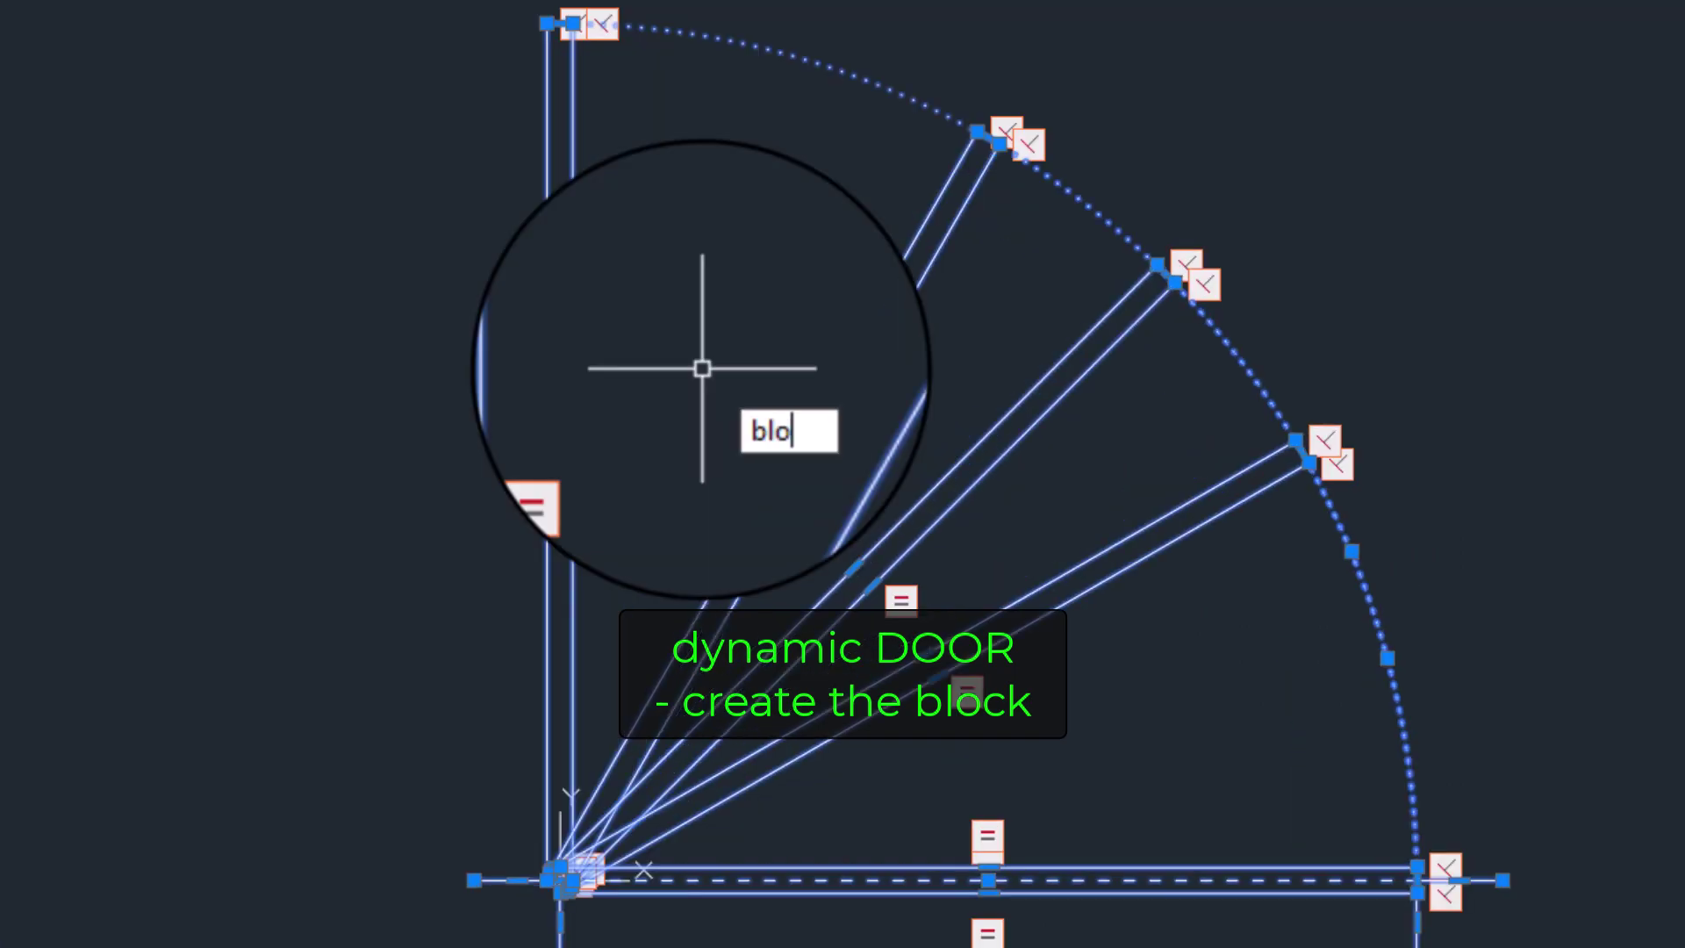
text(ck)
key(Return)
text(dynamic DOOR)
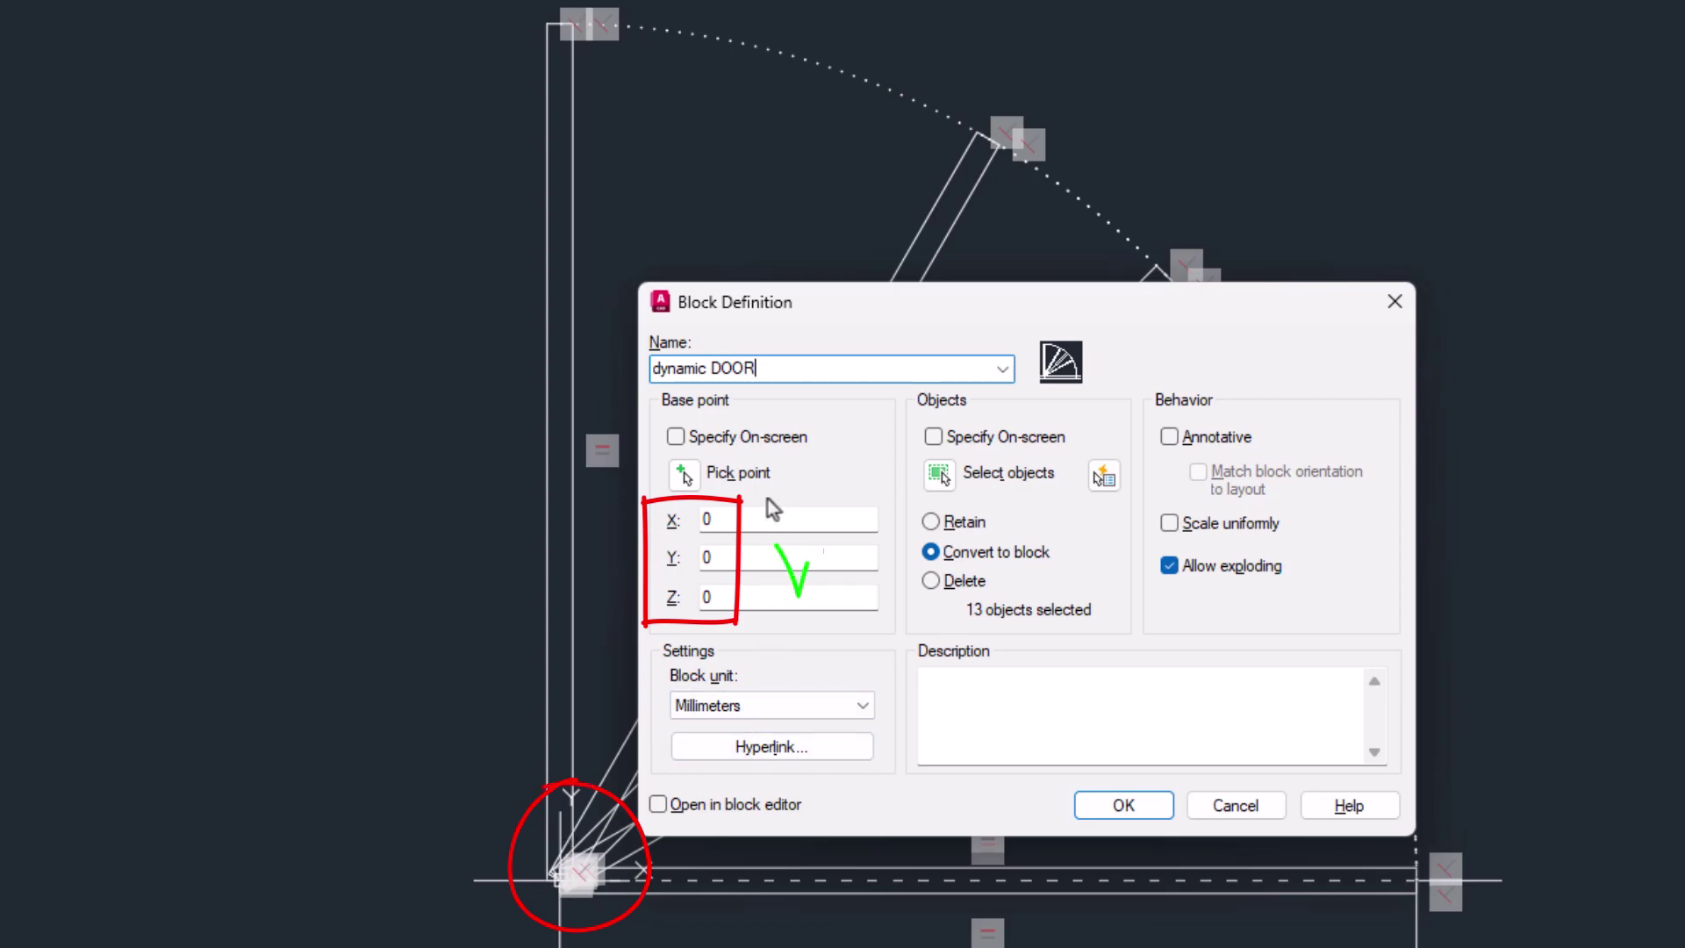
click(657, 804)
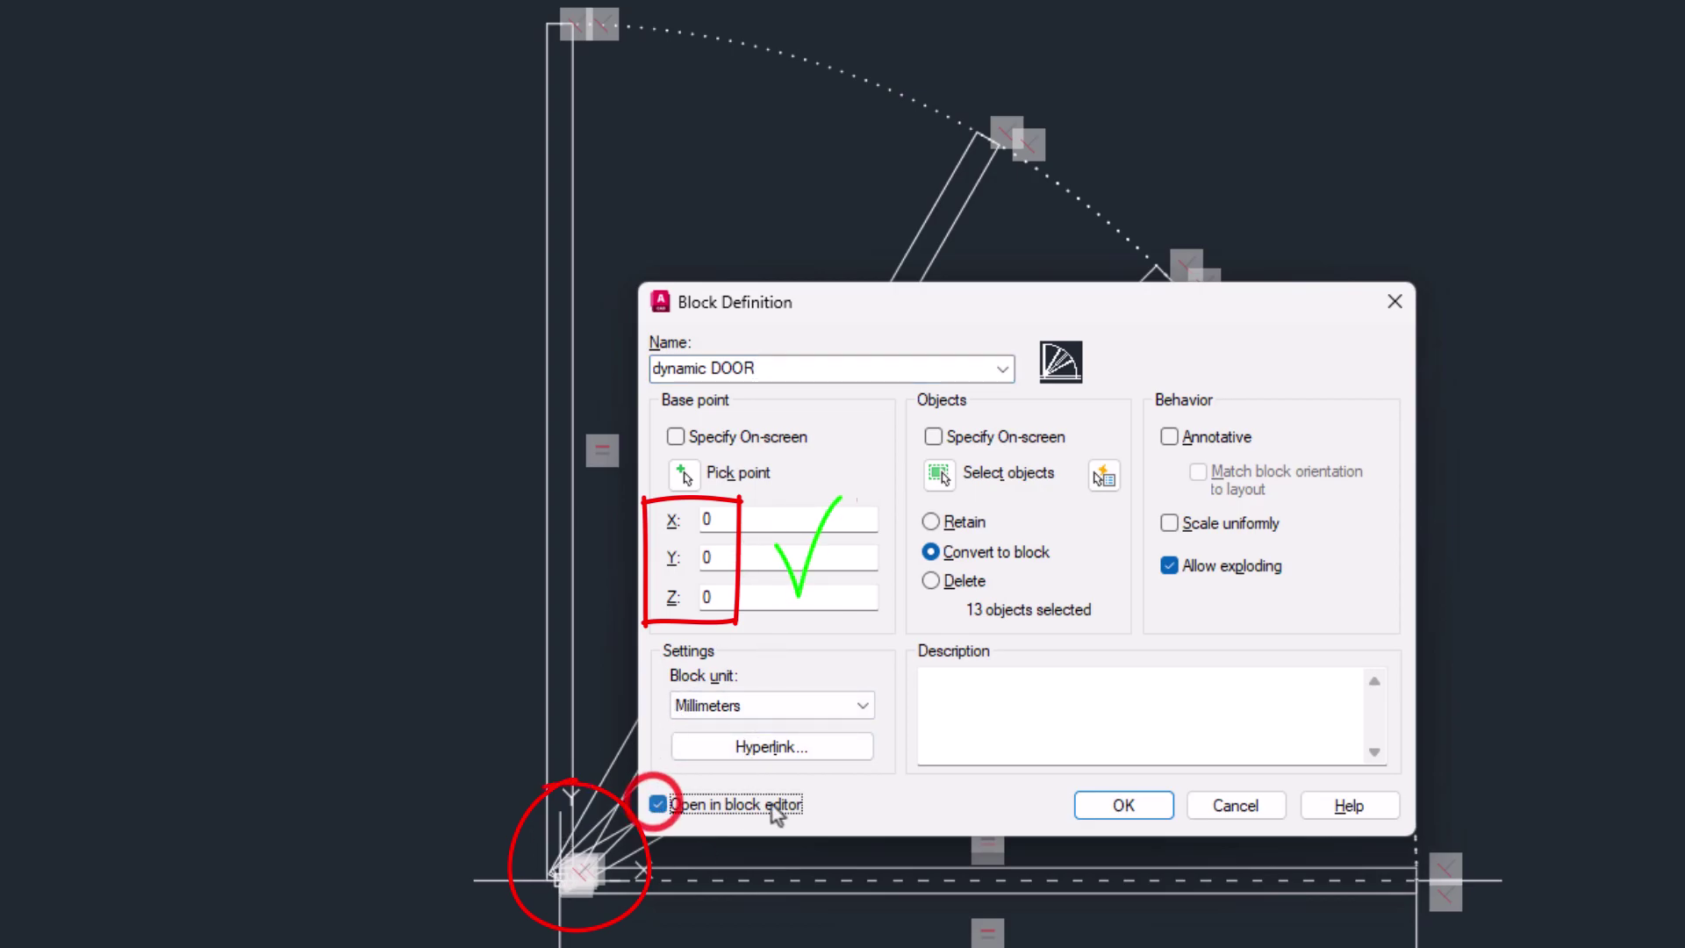
click(1132, 812)
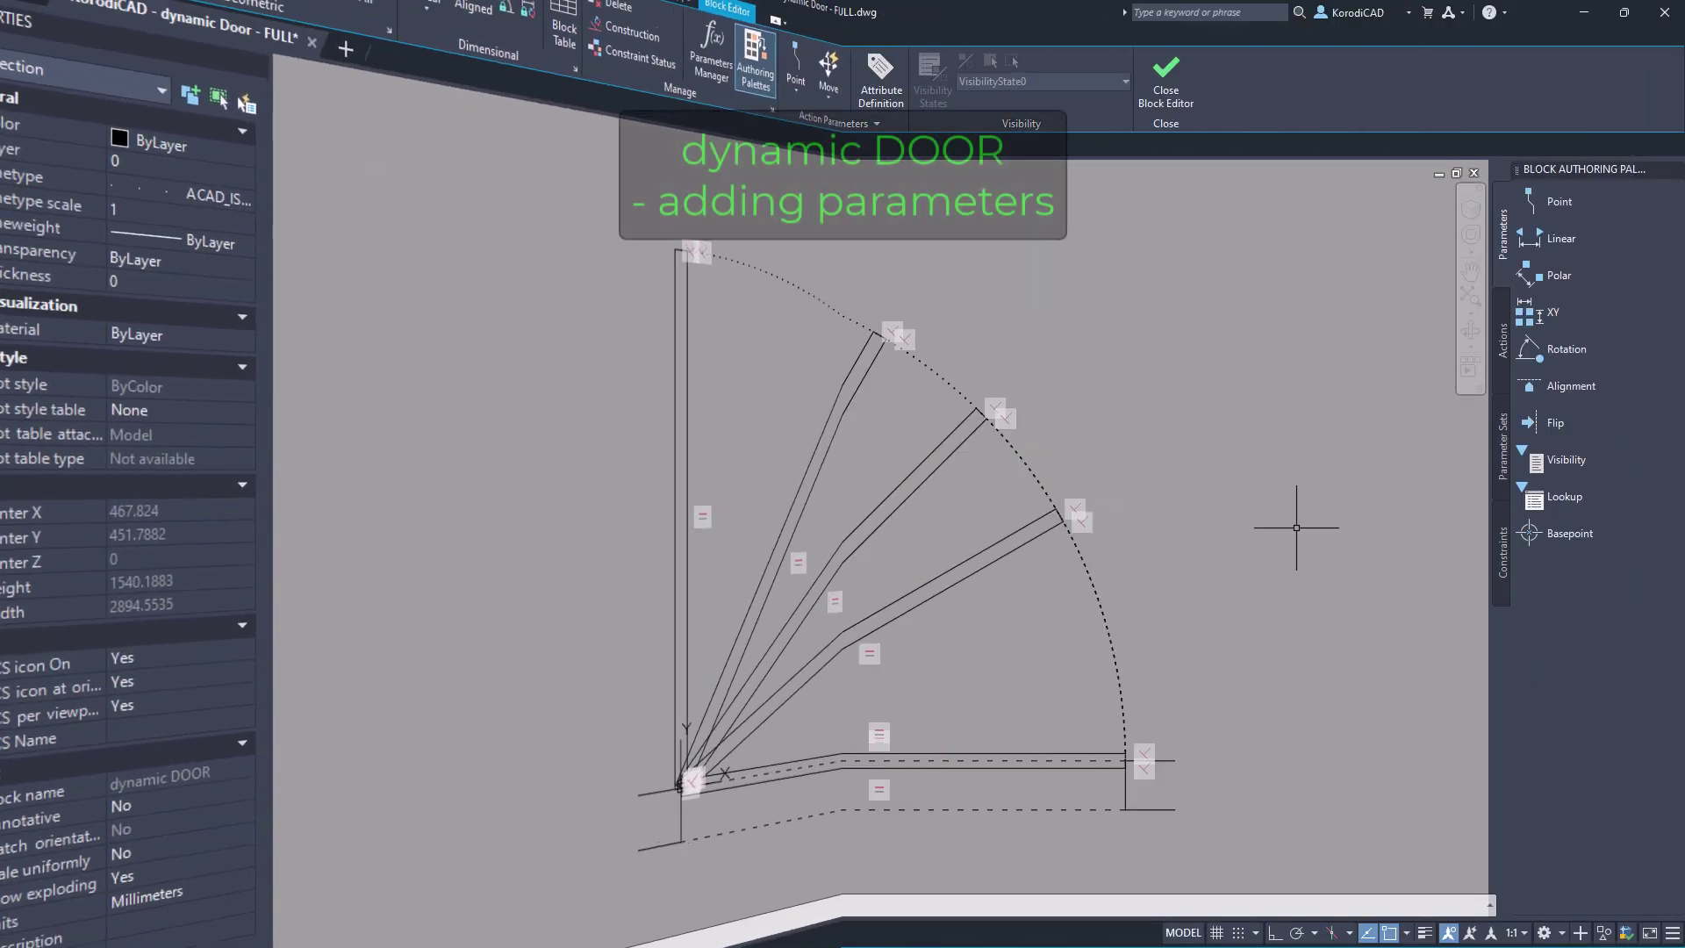
Add a linear parameter from 0,0 to the right end of the upper dashed line, with its label below the lower dashed line
click(1549, 238)
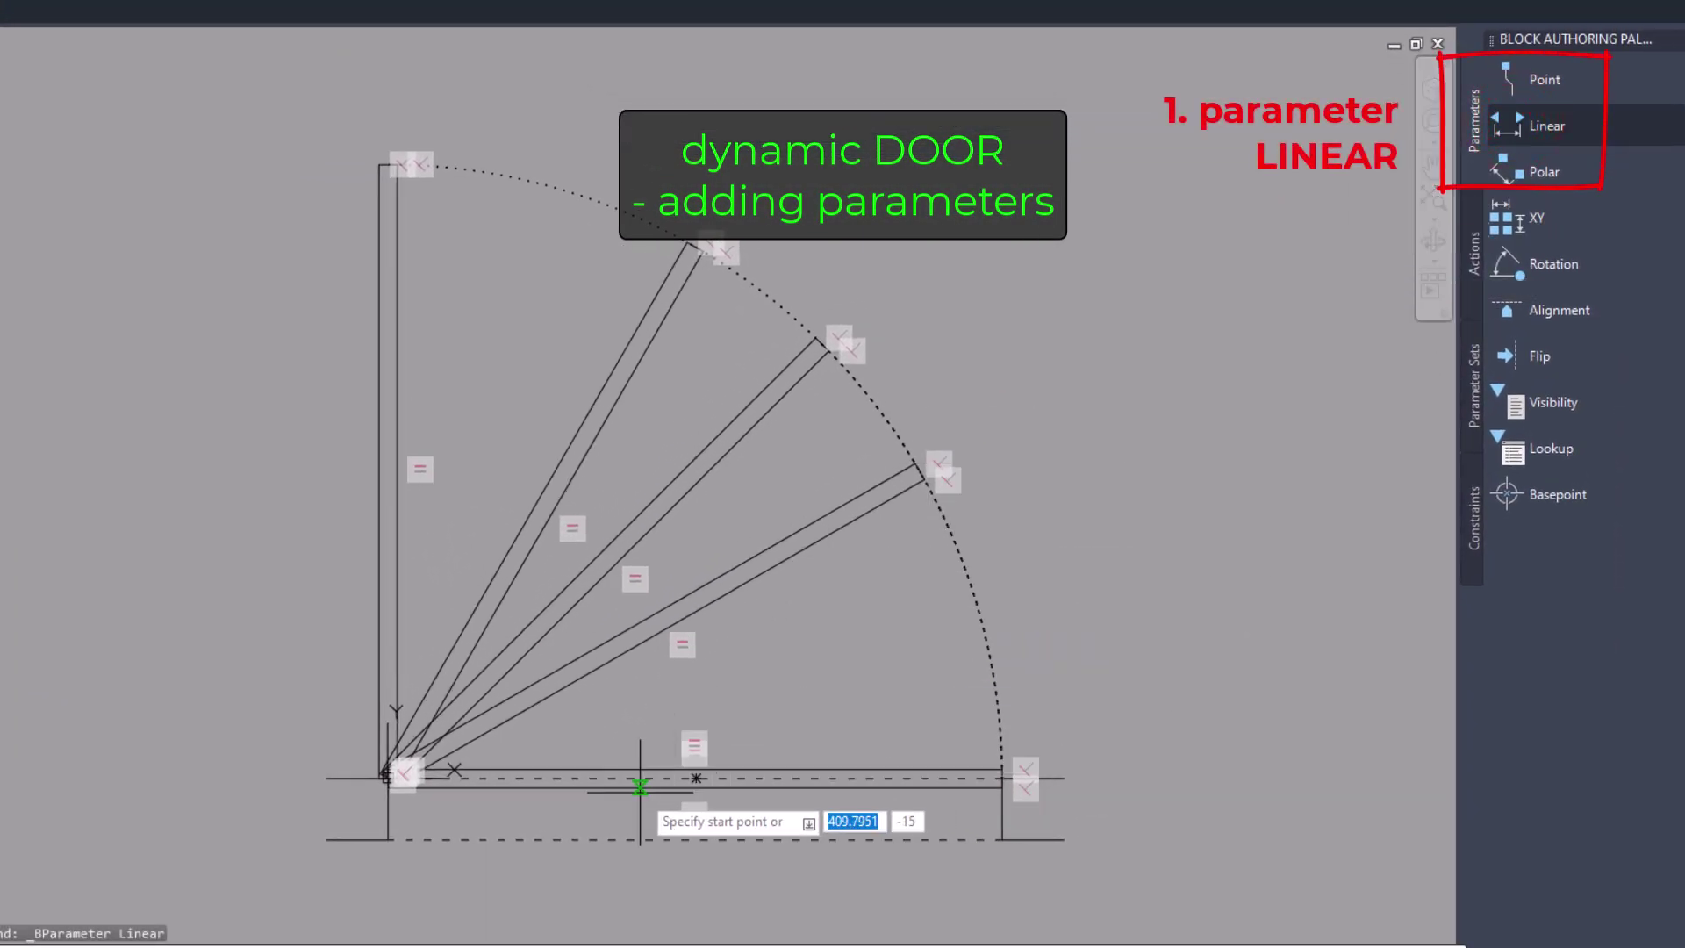
text(0)
key(Return)
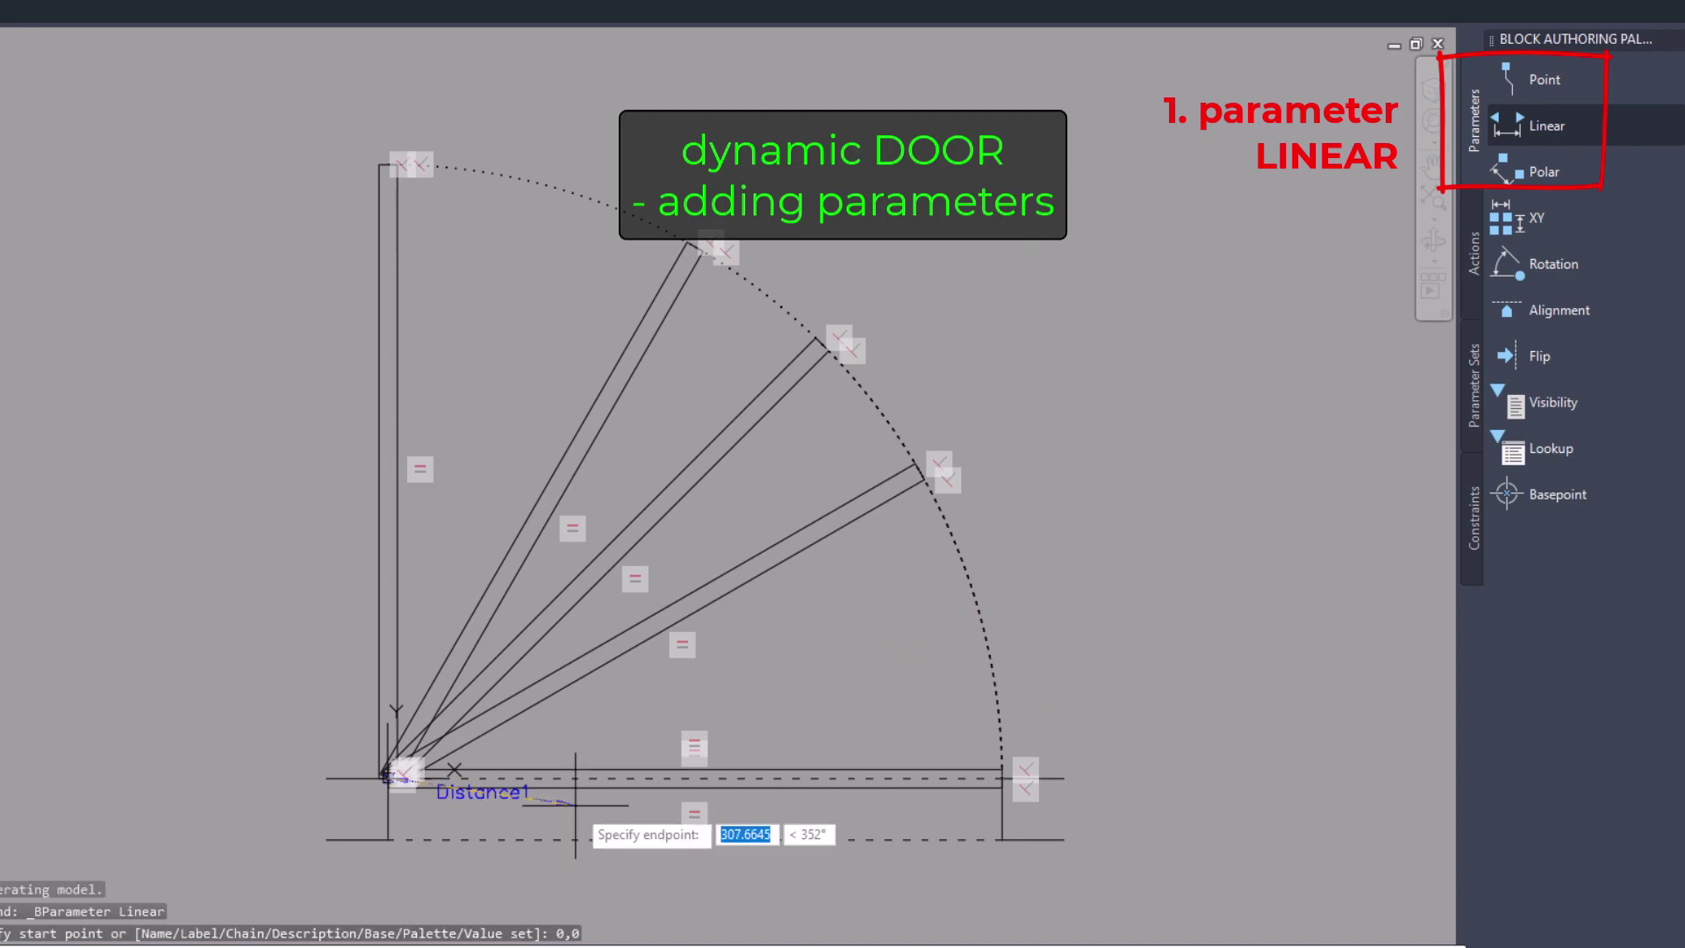
key(F8)
click(1000, 780)
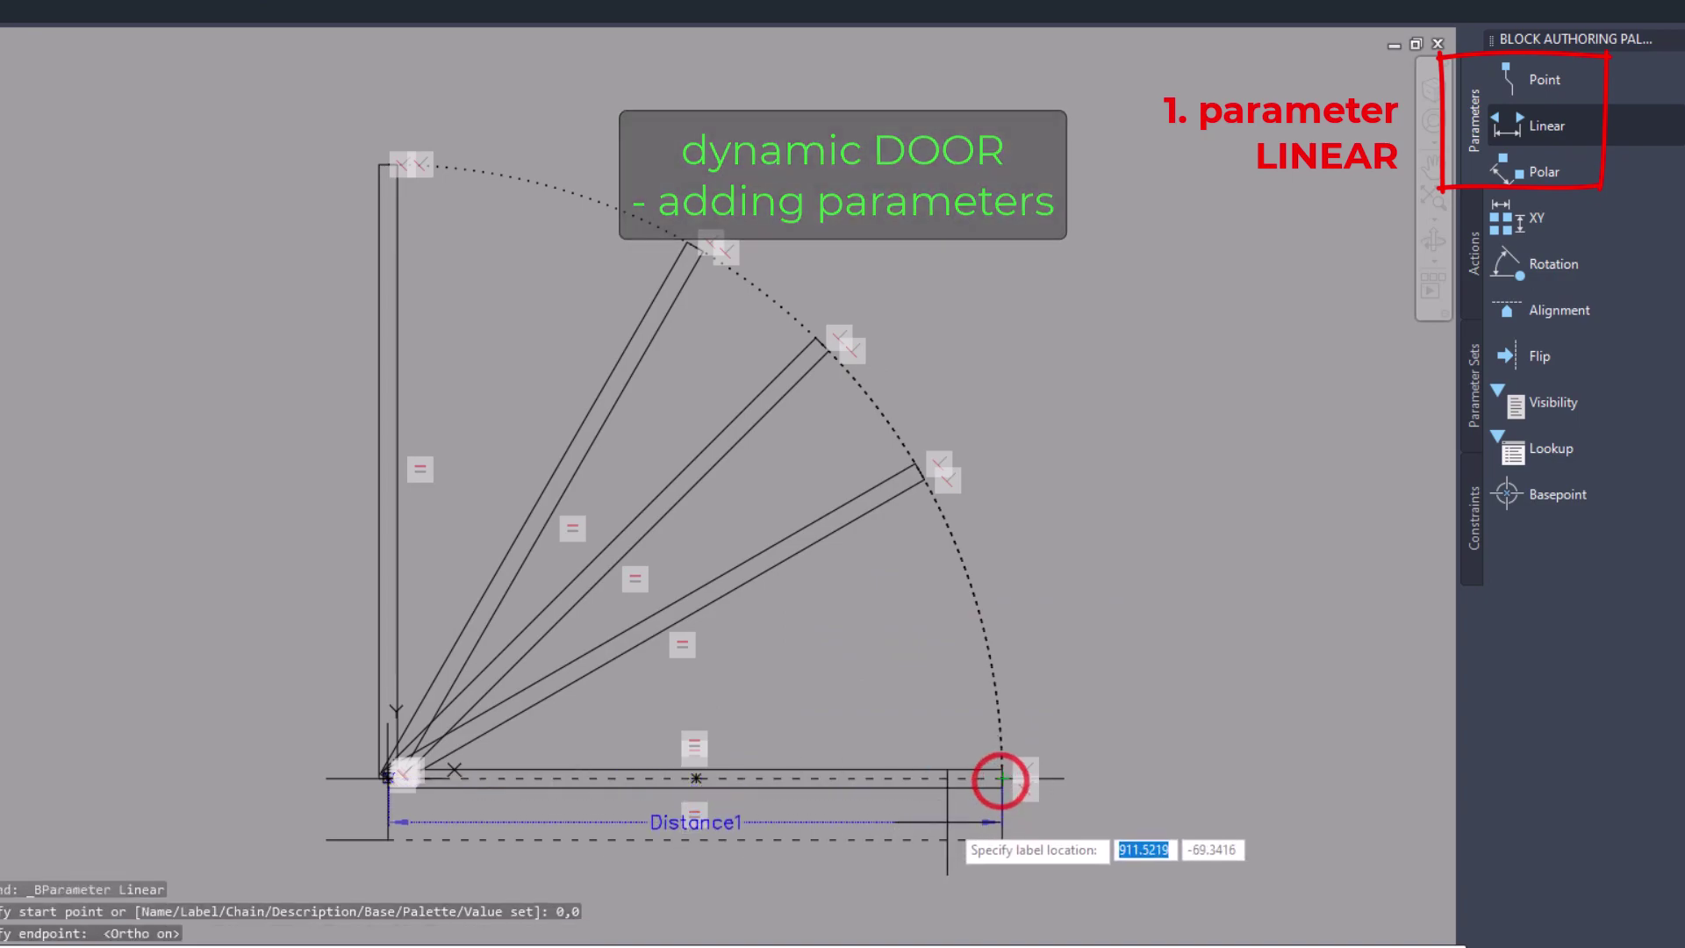
click(922, 867)
middle_drag(869, 870, 892, 786)
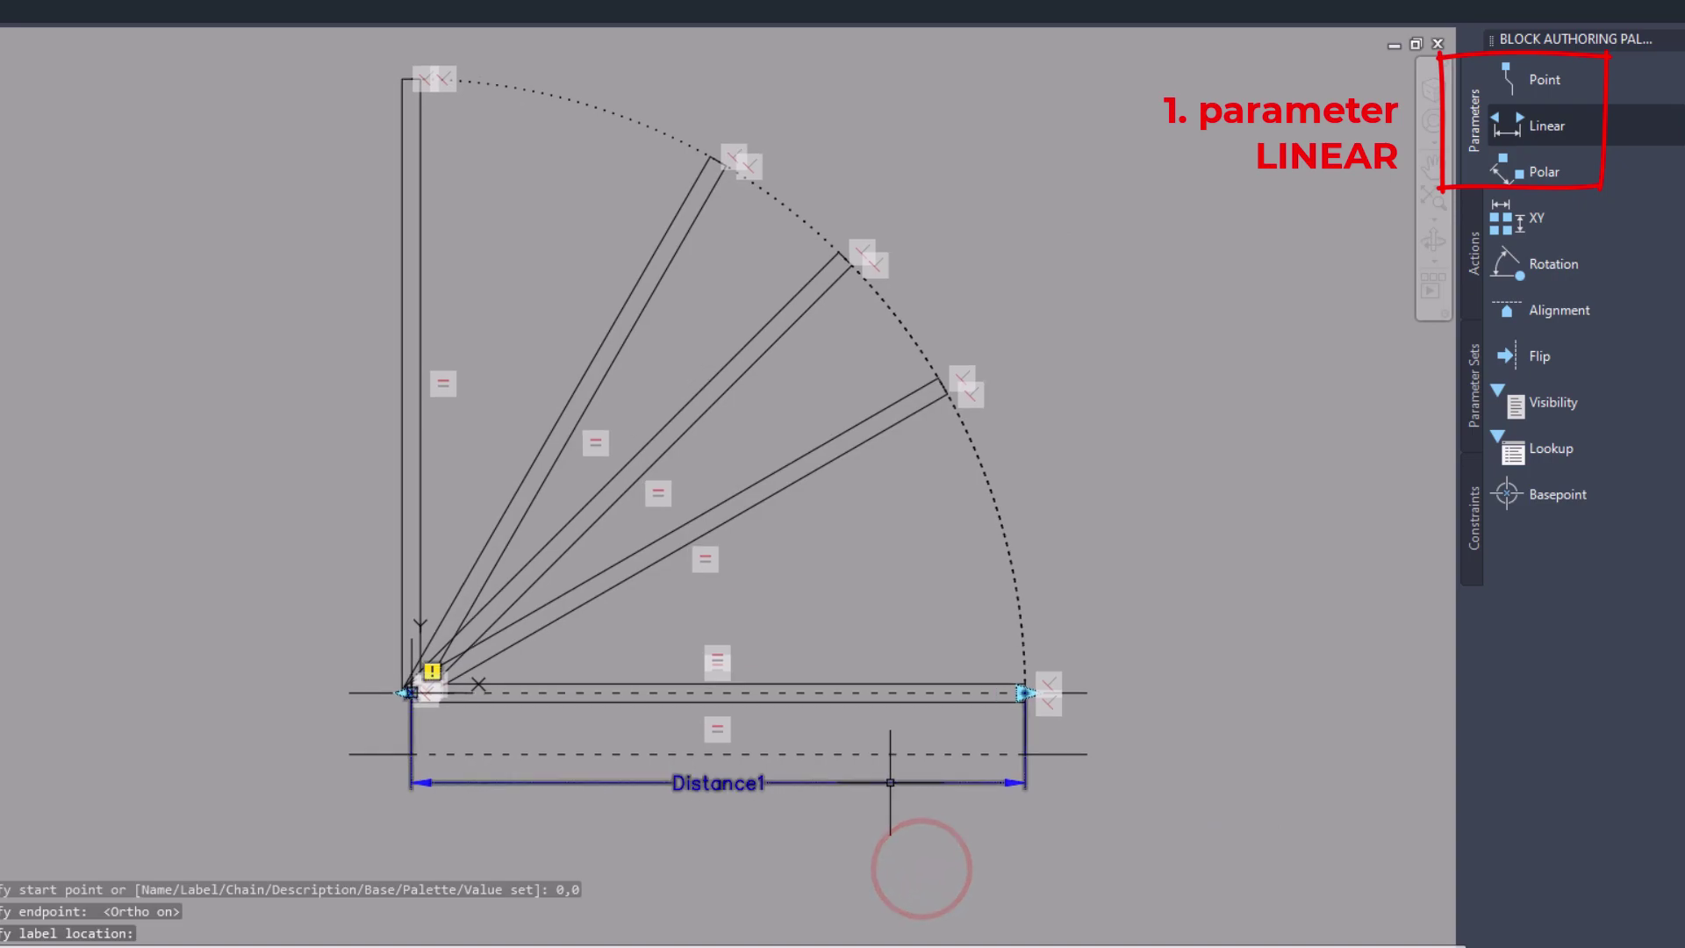
Rename the horizontal linear parameter as DOOR Size and set its distance type to List
click(752, 785)
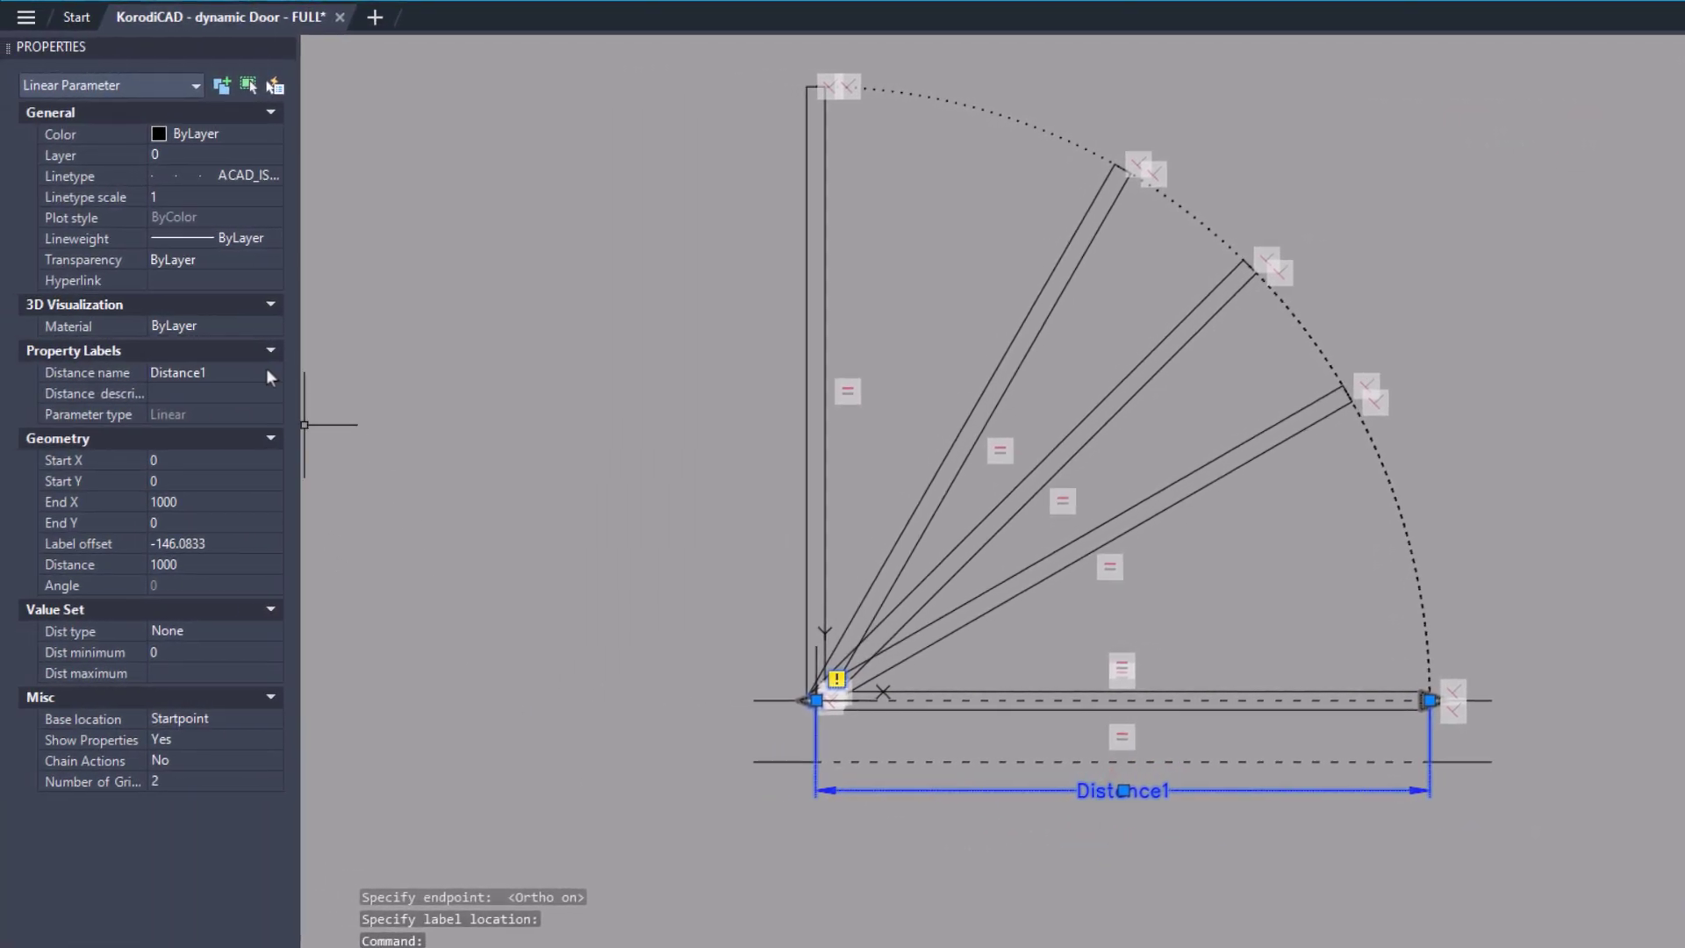
click(0, 366)
text(DOOR Size)
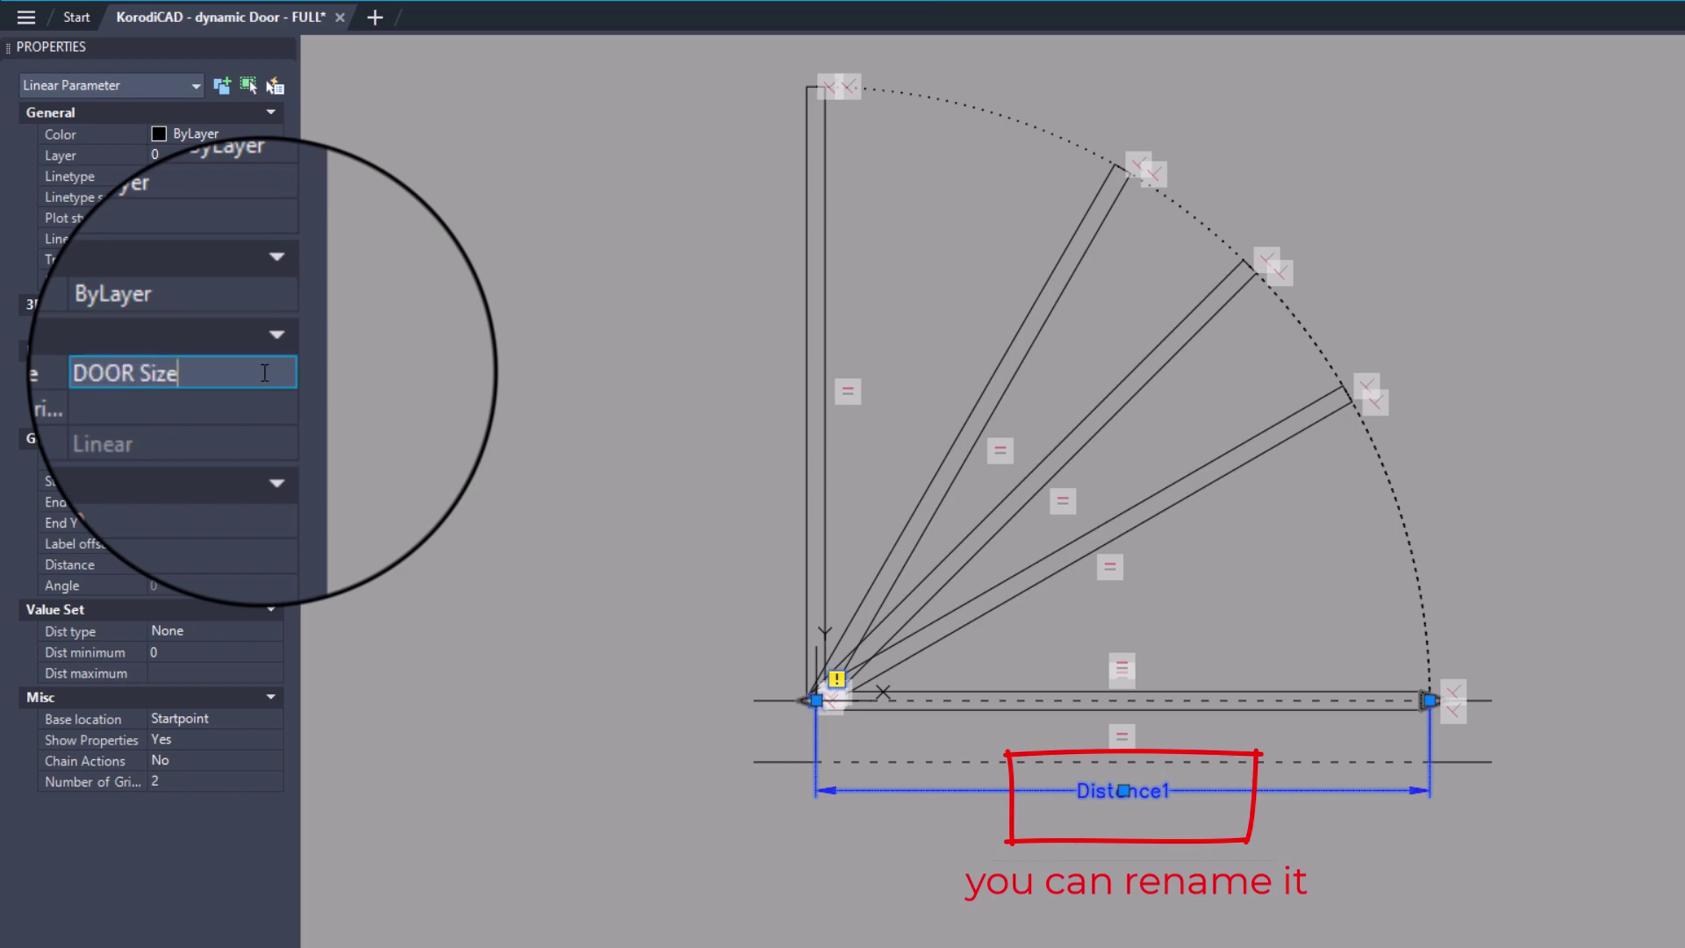
key(Return)
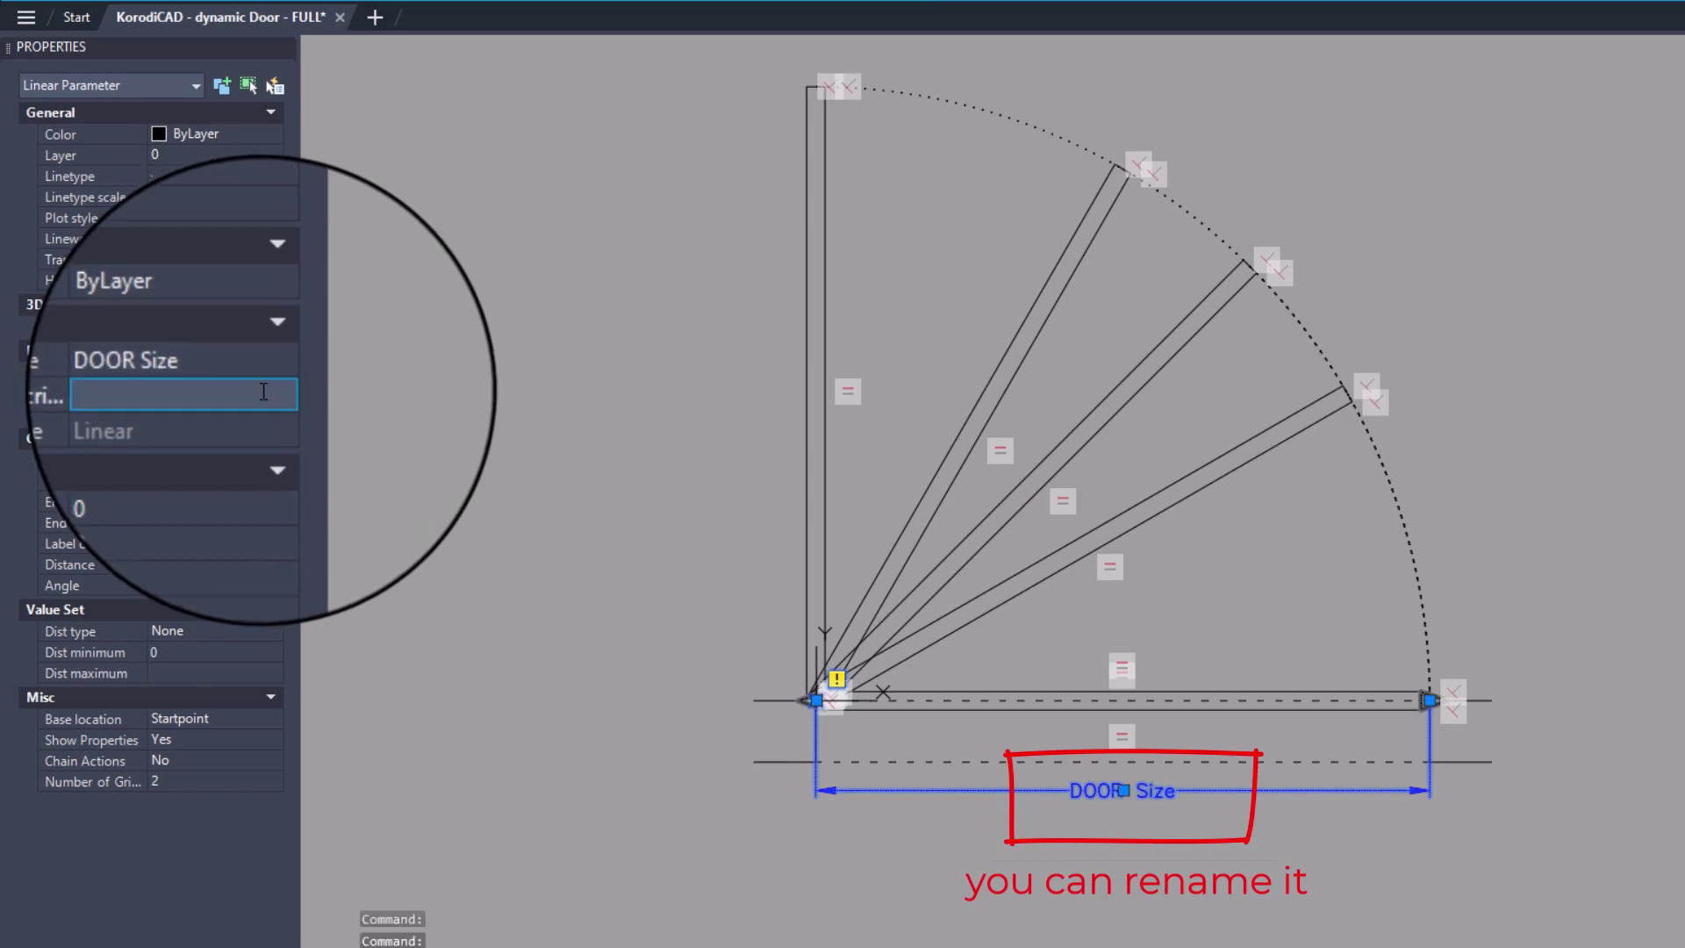
click(267, 631)
click(273, 634)
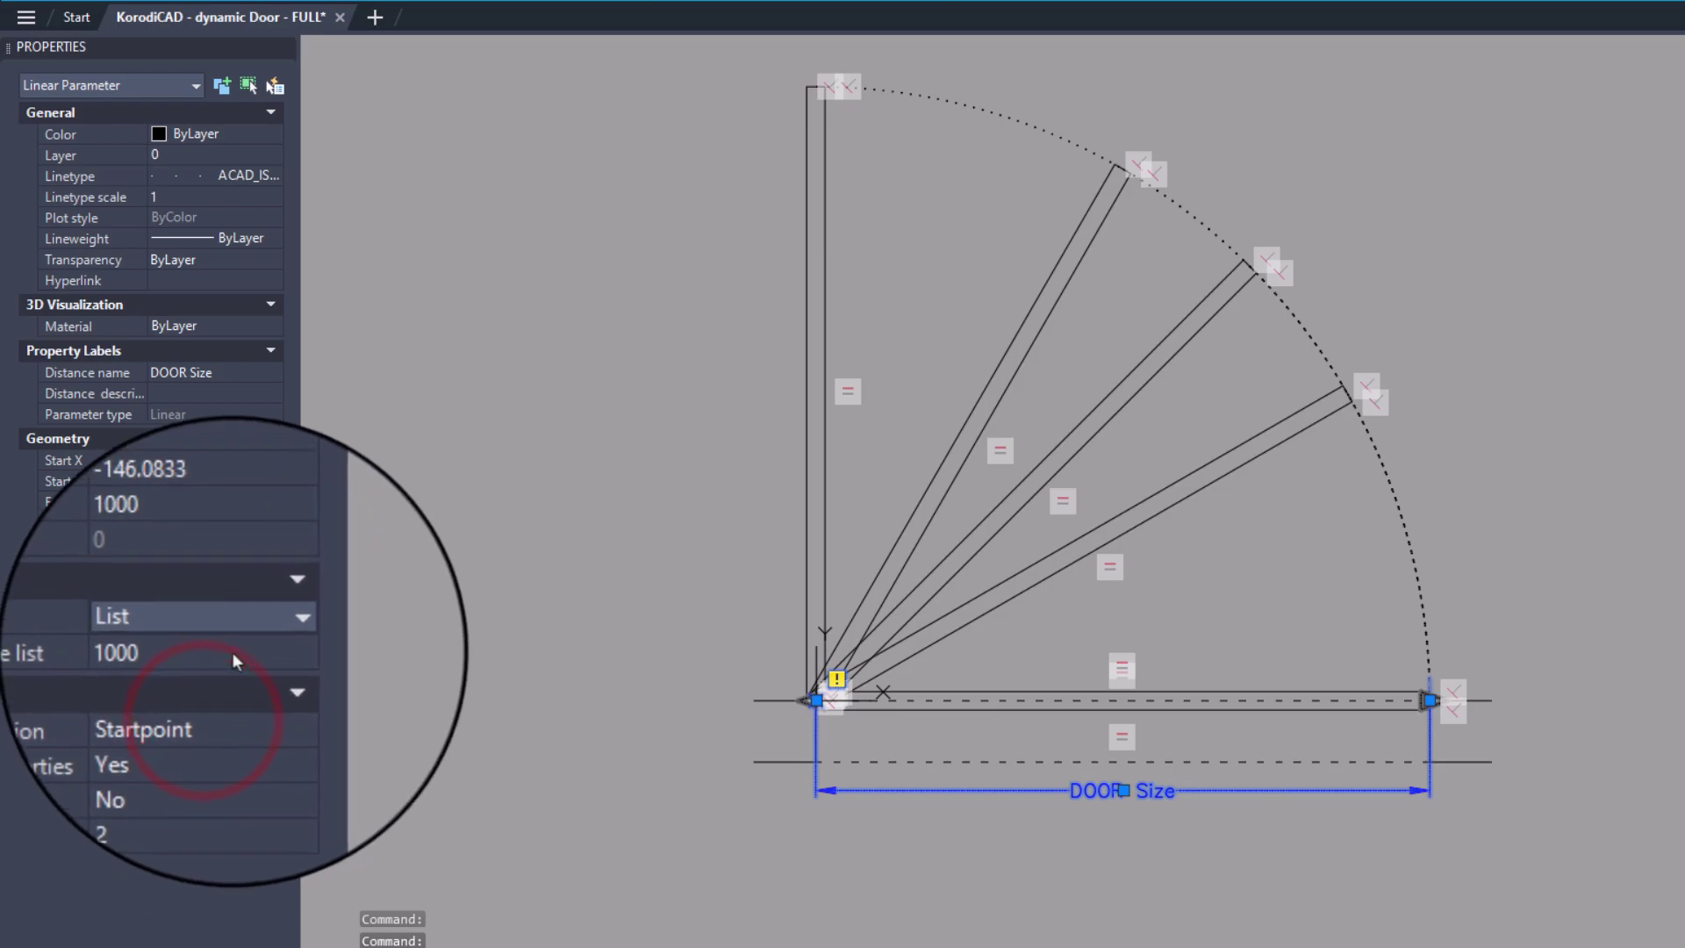
Add 650, 700, 800 and 900 to the DOOR Size distance value list and set its number of grips to 1
click(220, 651)
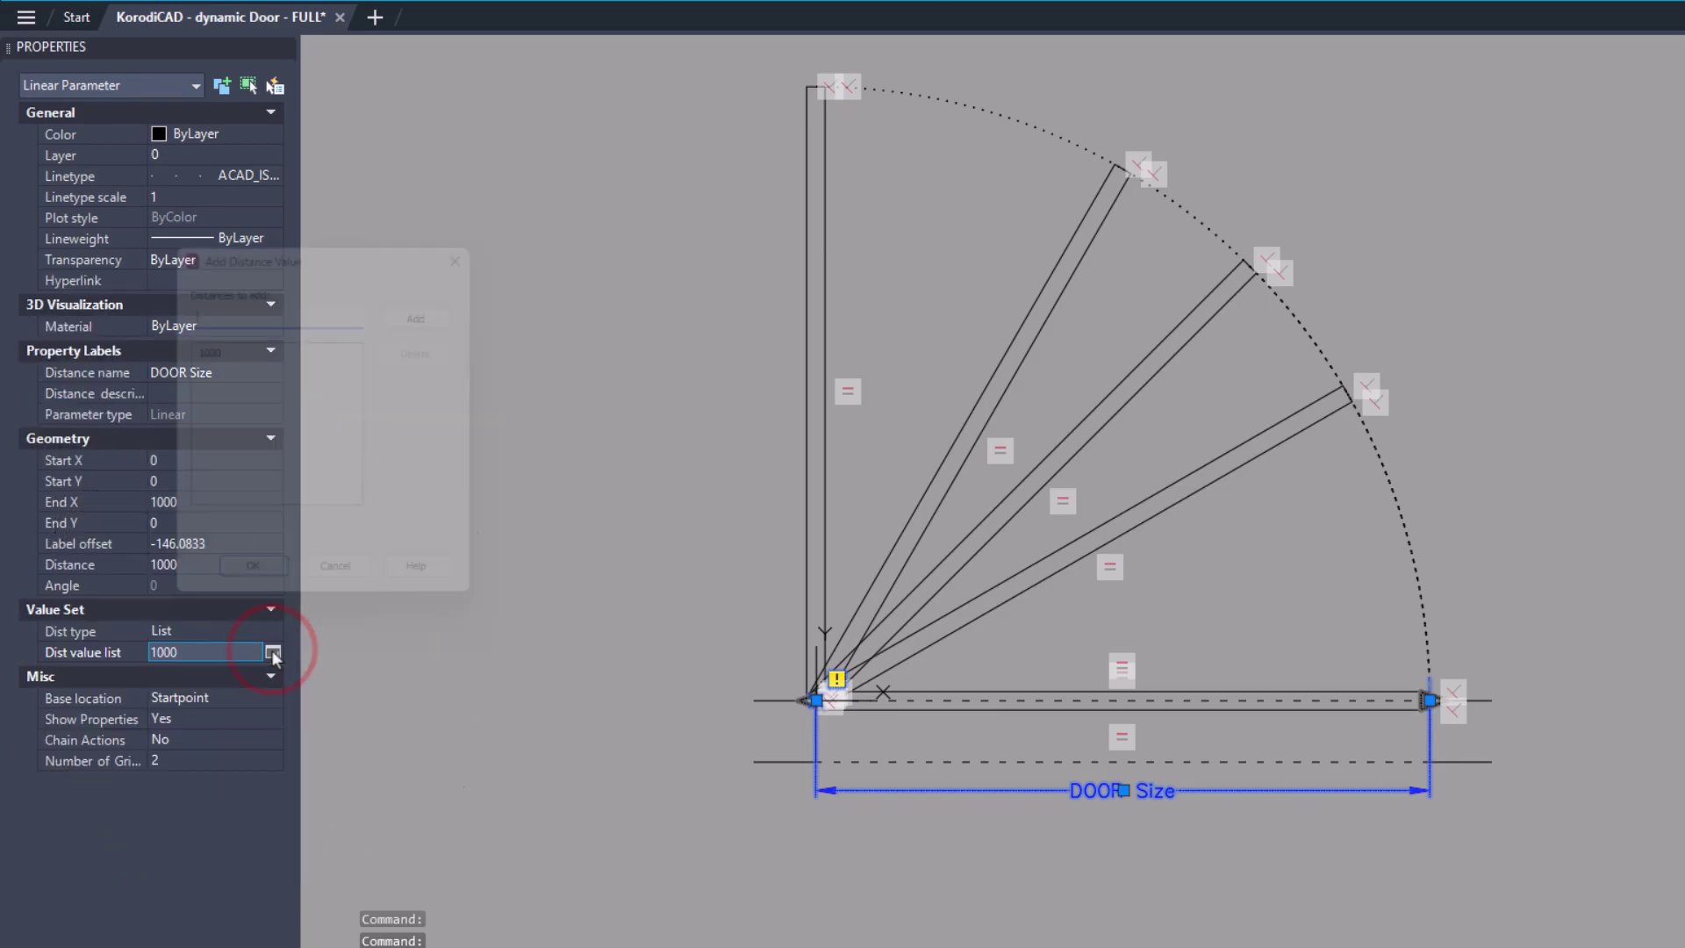
click(267, 651)
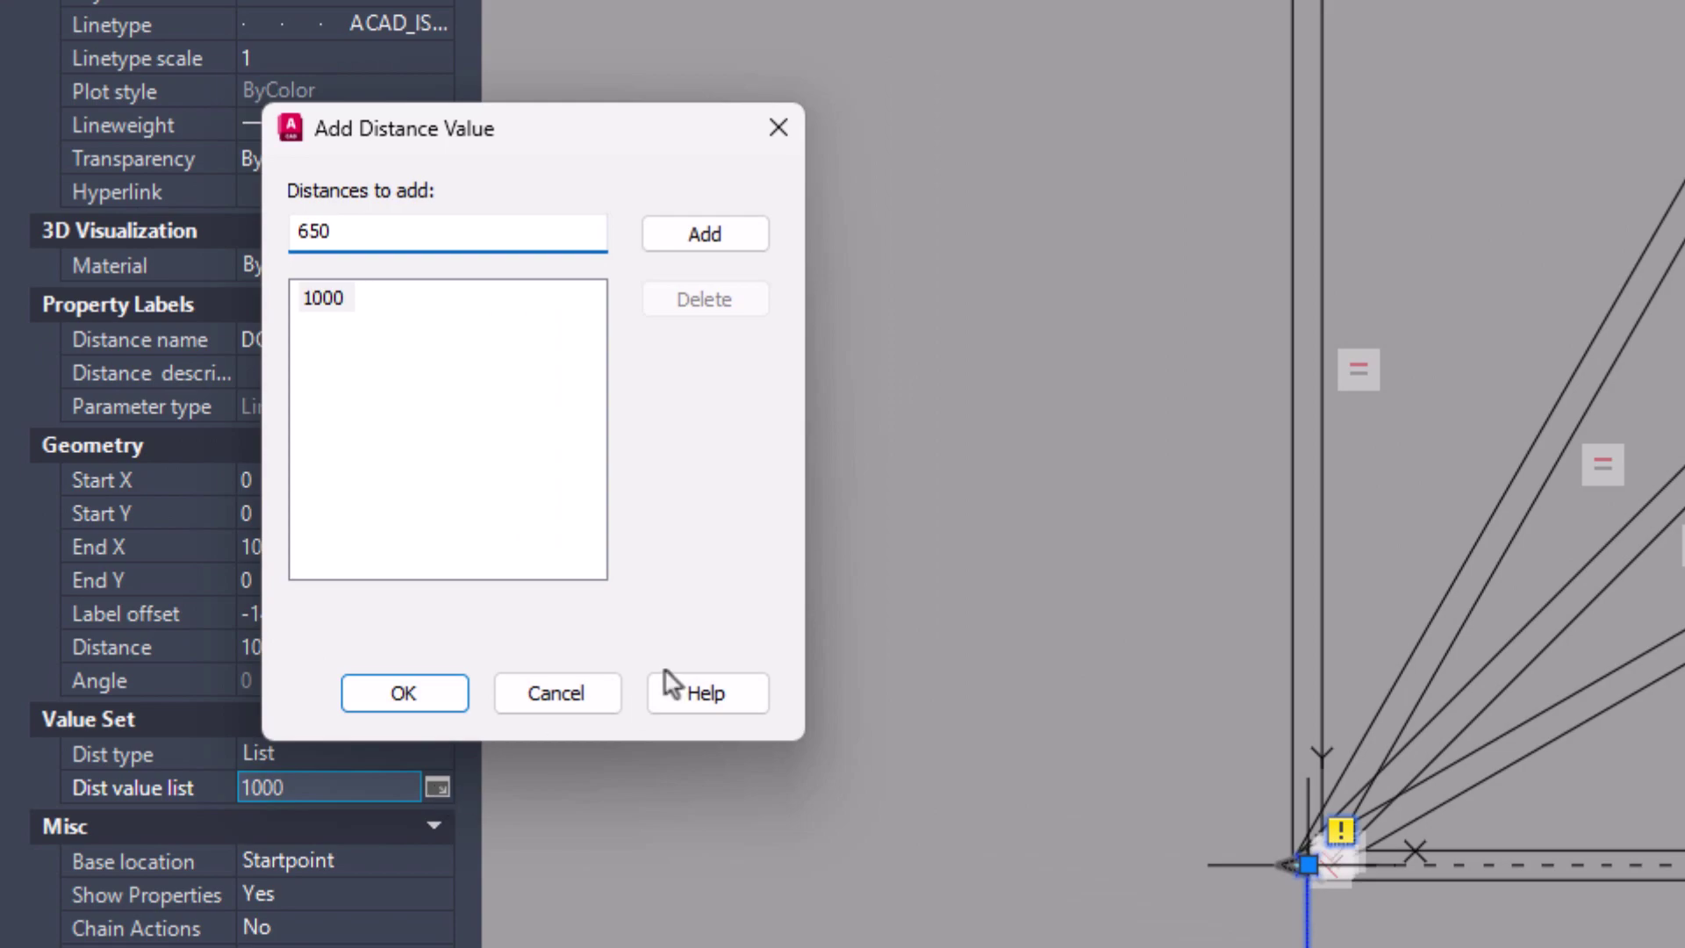
text(650)
click(702, 234)
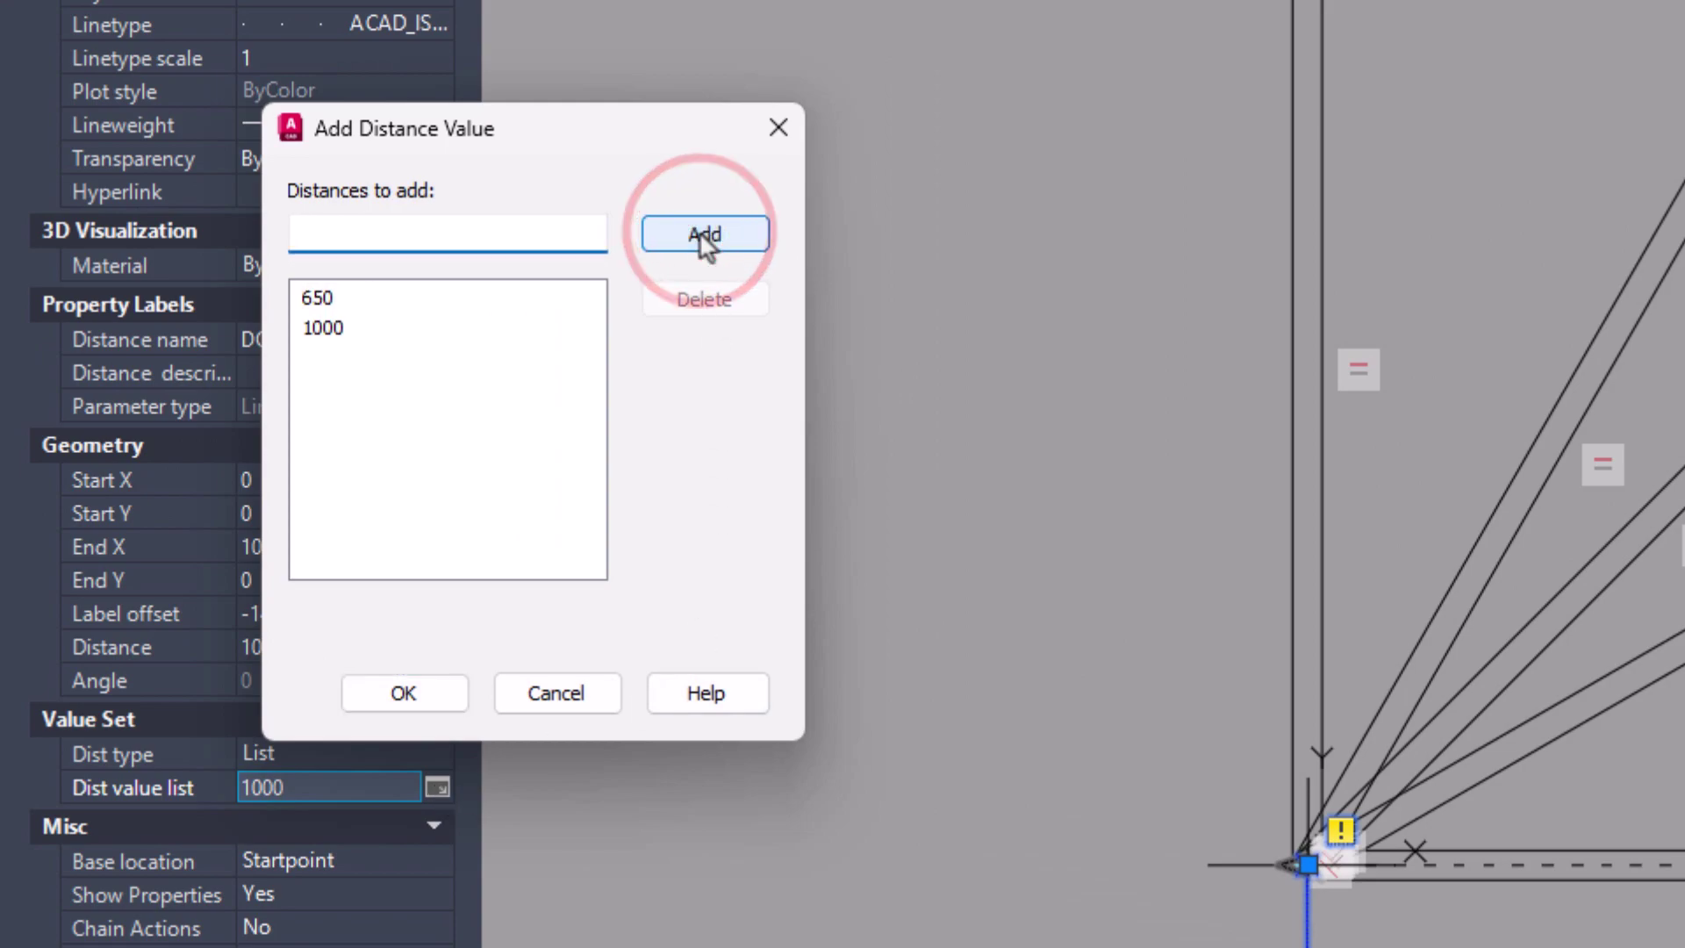
text(700)
key(Return)
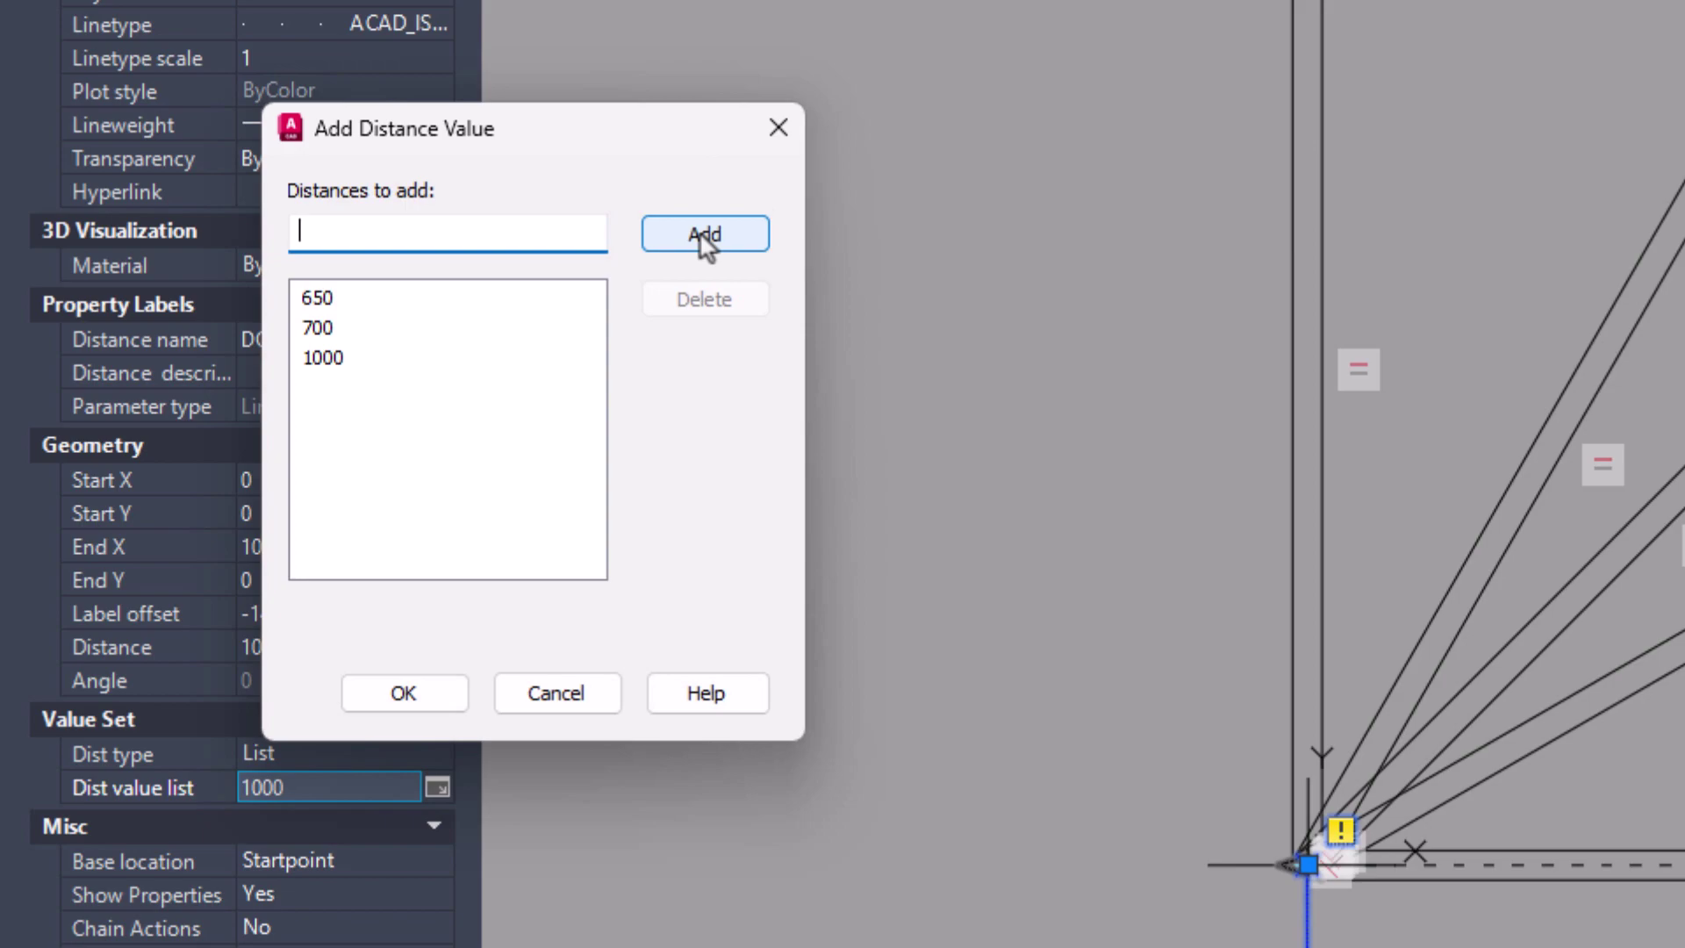
text(800)
key(Return)
text(900)
key(Return)
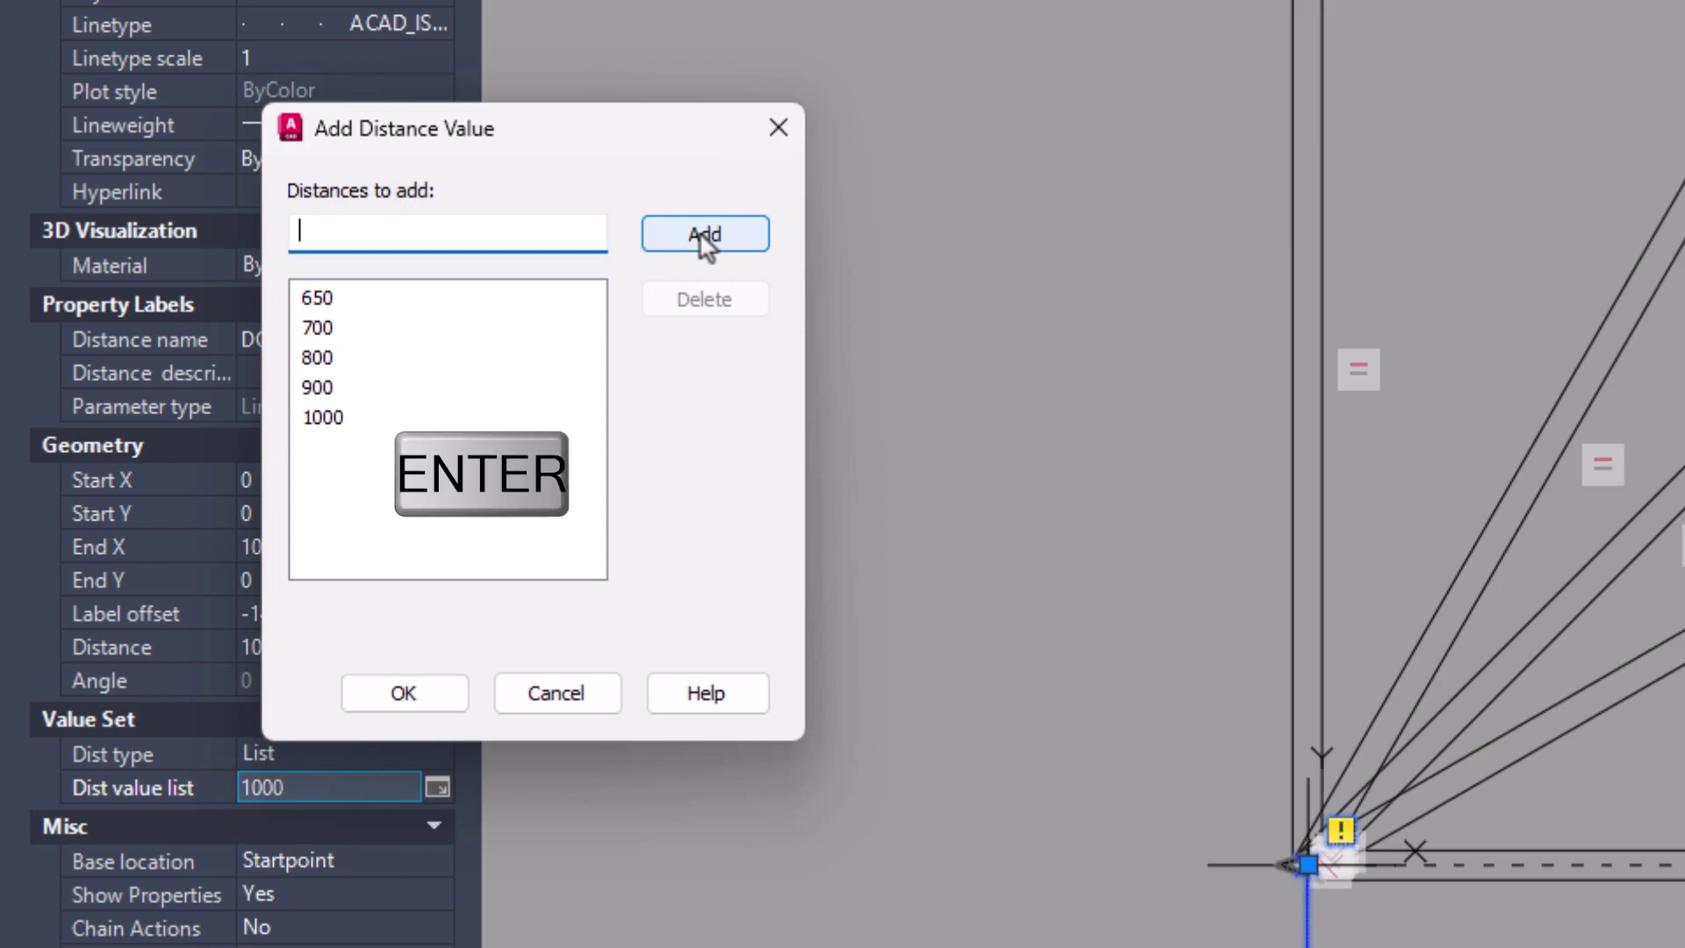
click(401, 690)
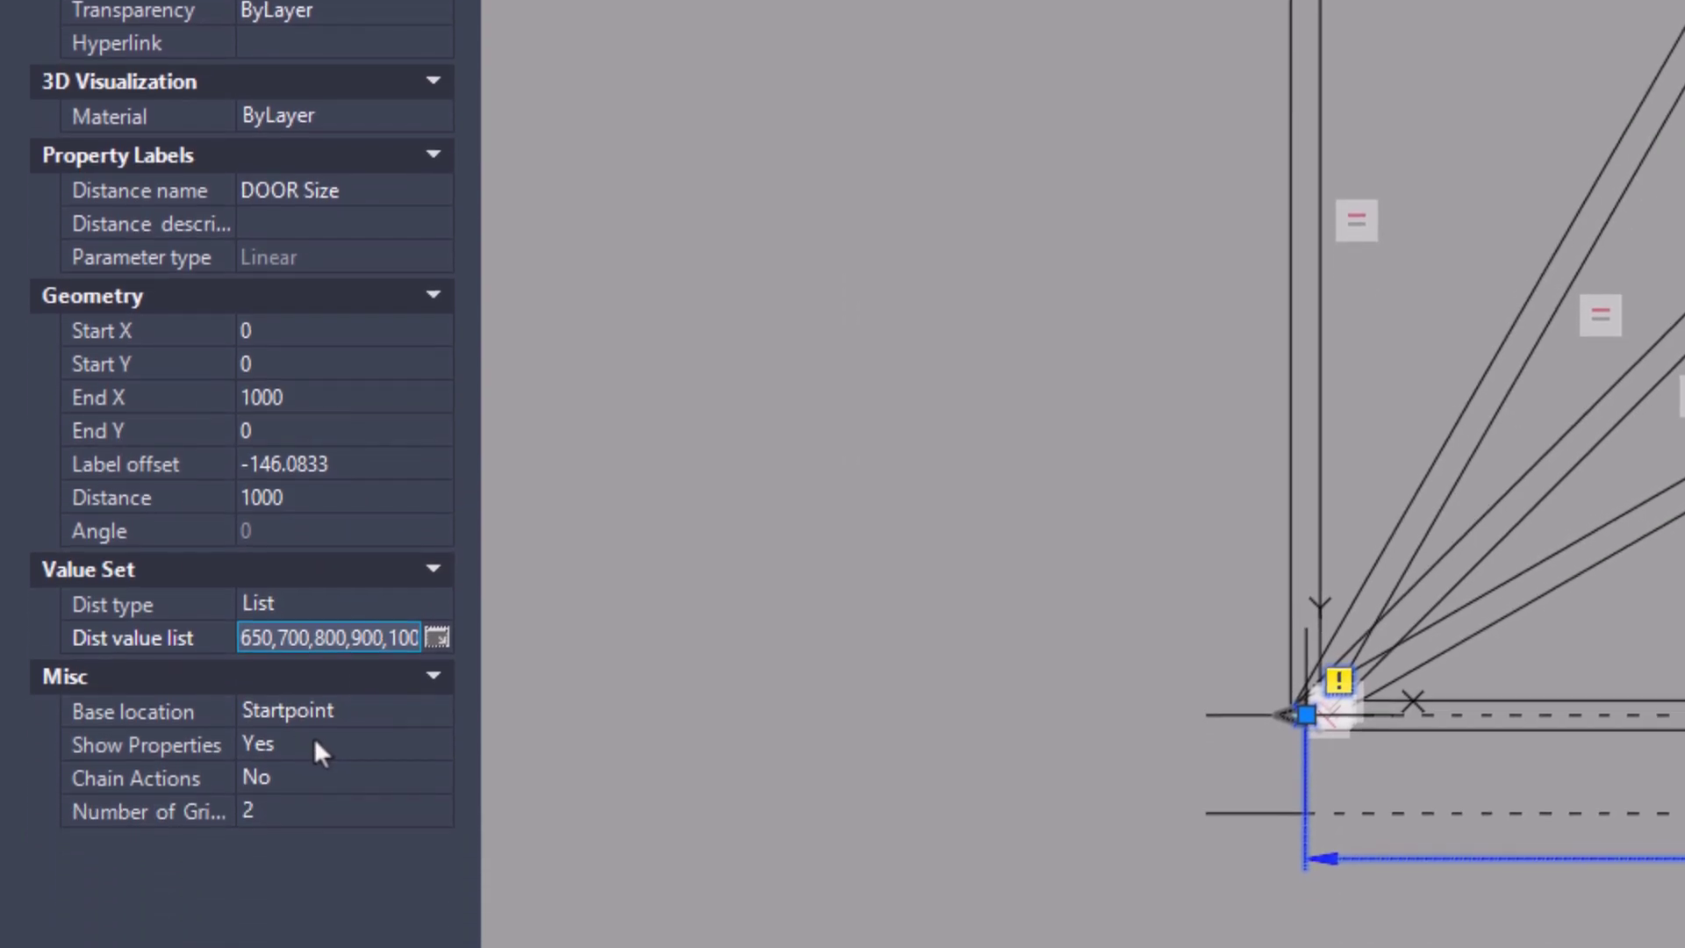
click(286, 814)
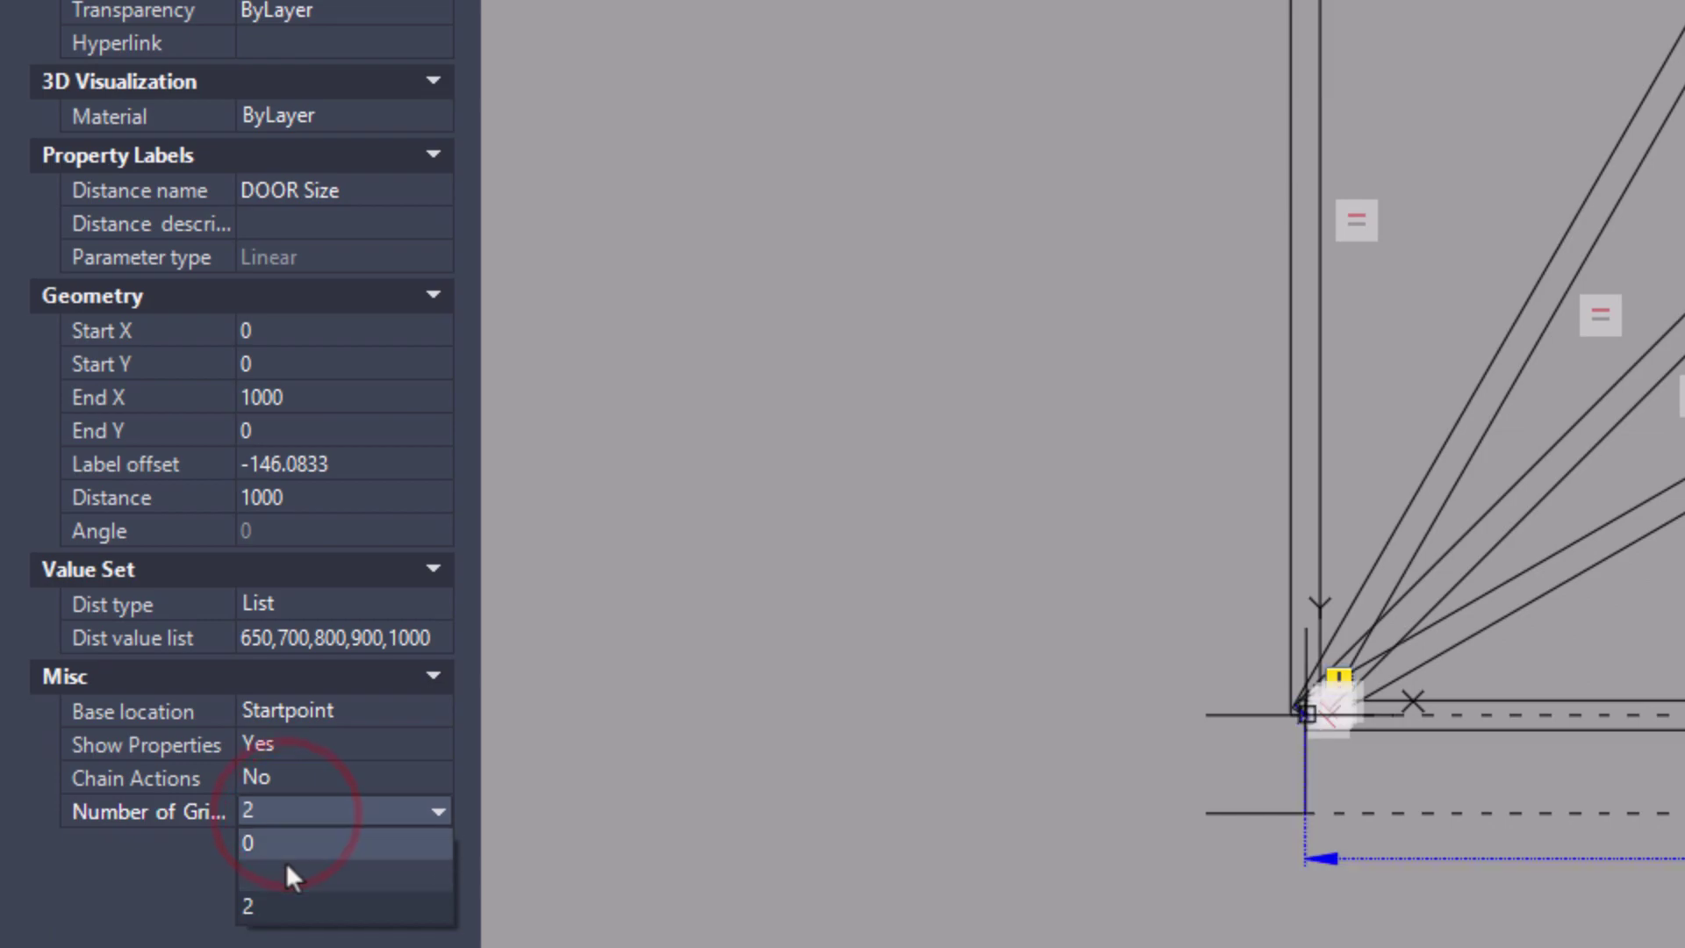
click(286, 870)
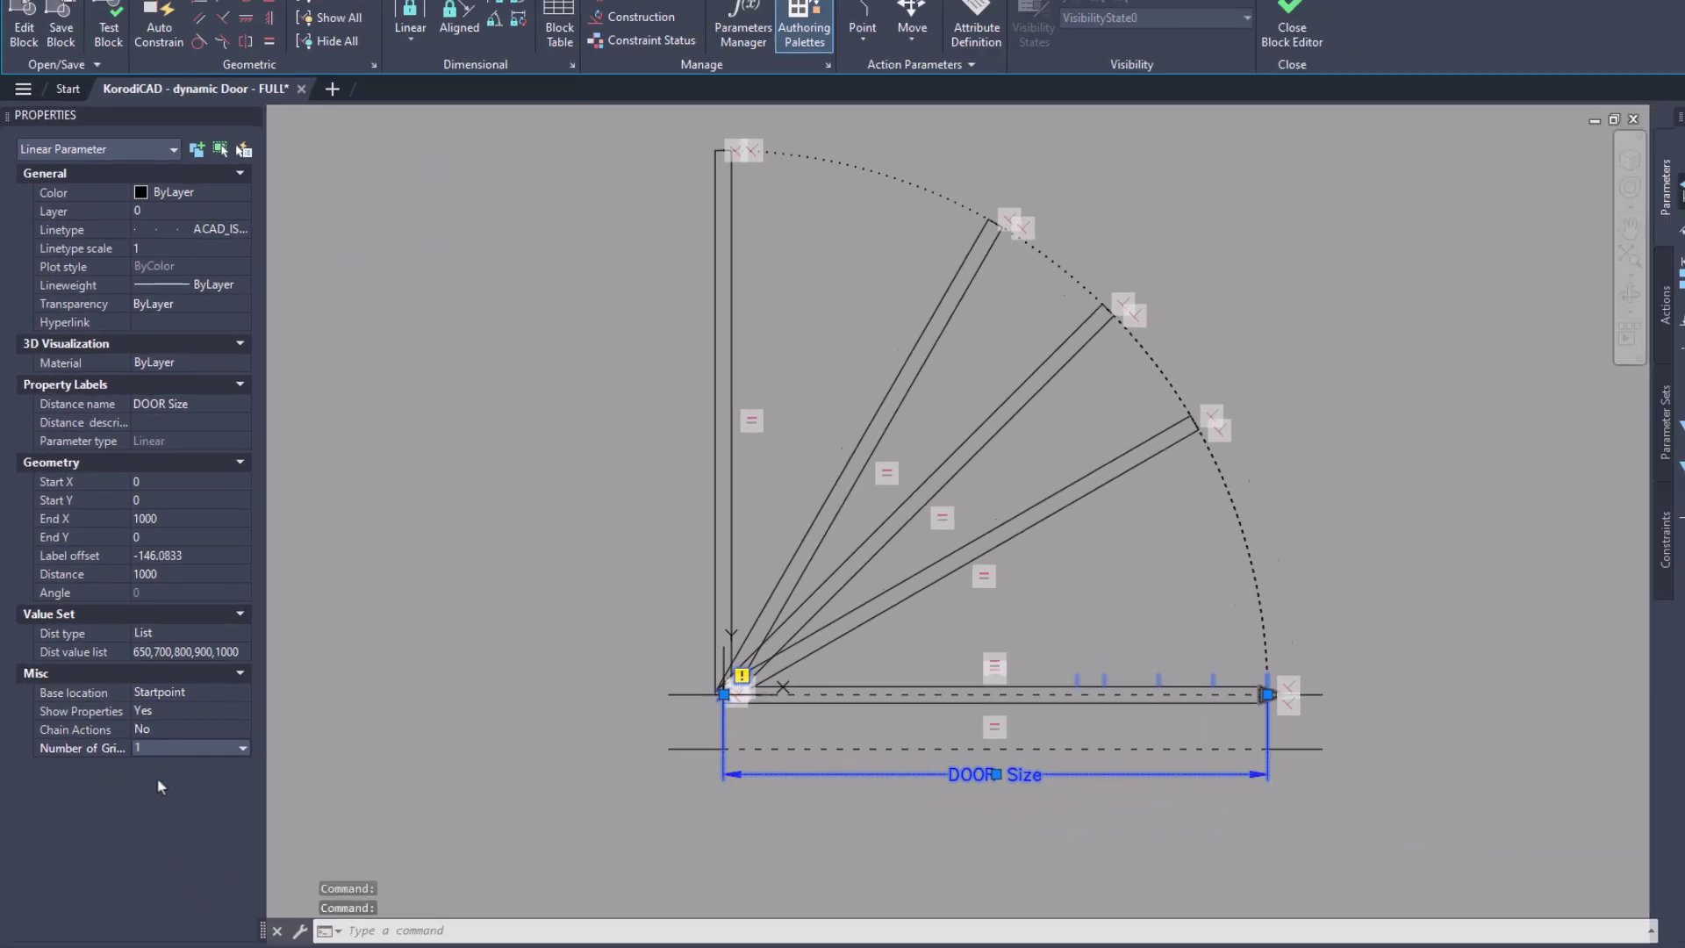
Add a vertical linear parameter from 0,0 to the left end of the lower dashed line, with its label left of the door
click(1560, 238)
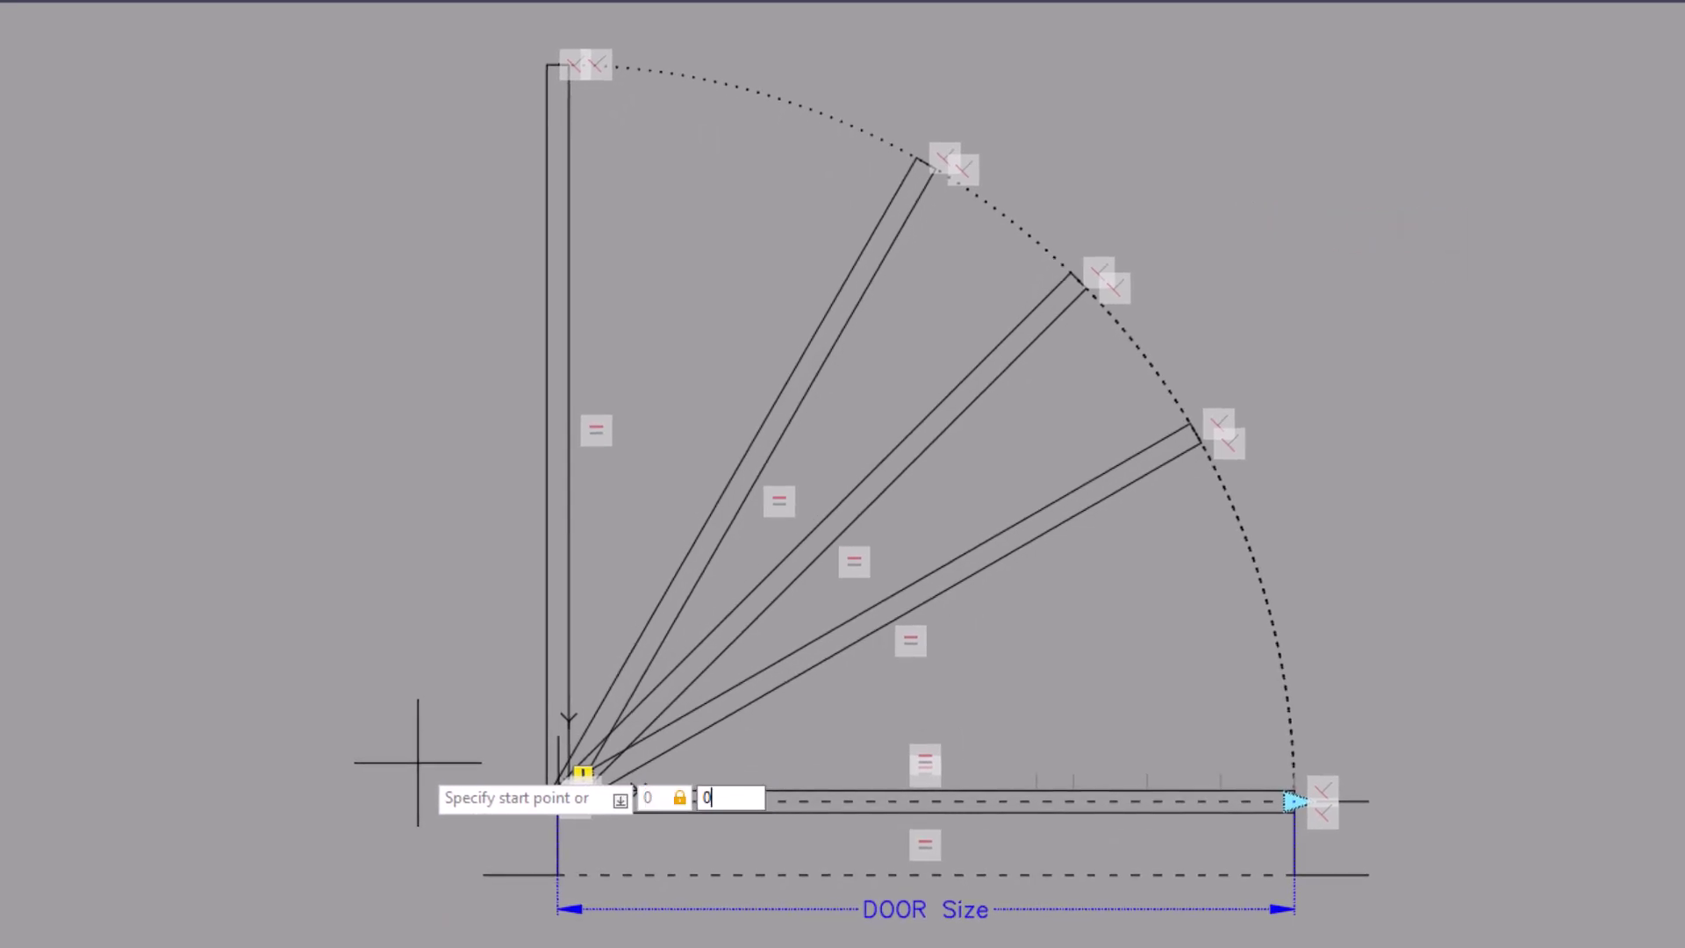
click(417, 763)
click(557, 875)
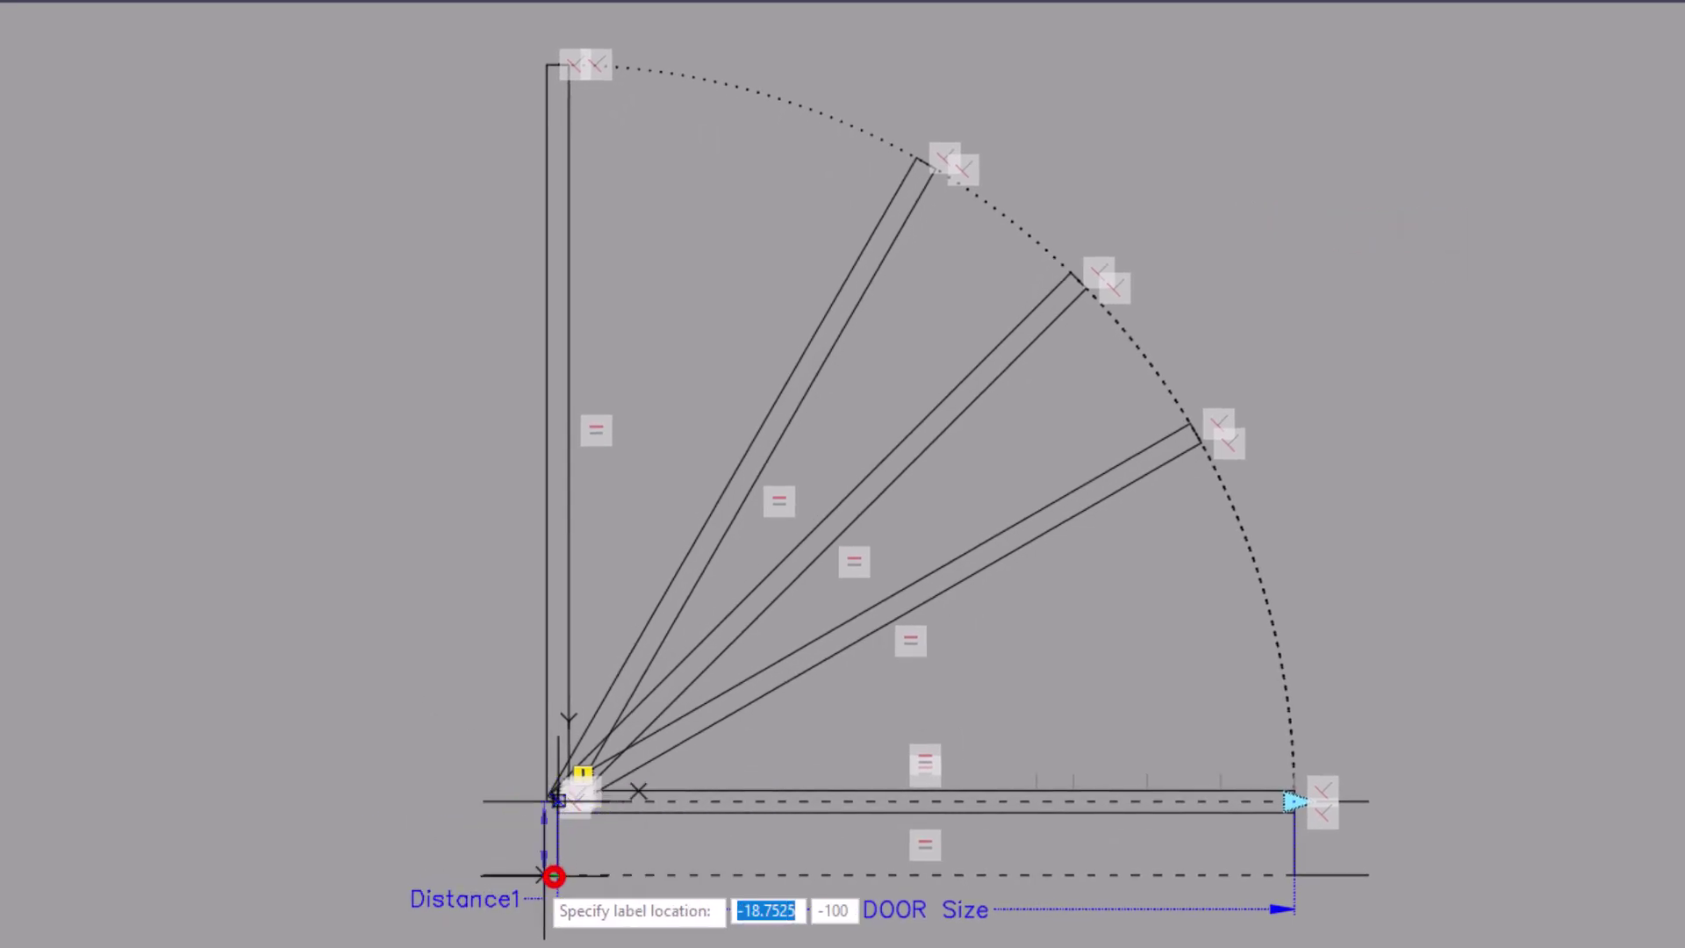
click(394, 864)
Rename the vertical linear parameter as Wall Thickness
click(394, 863)
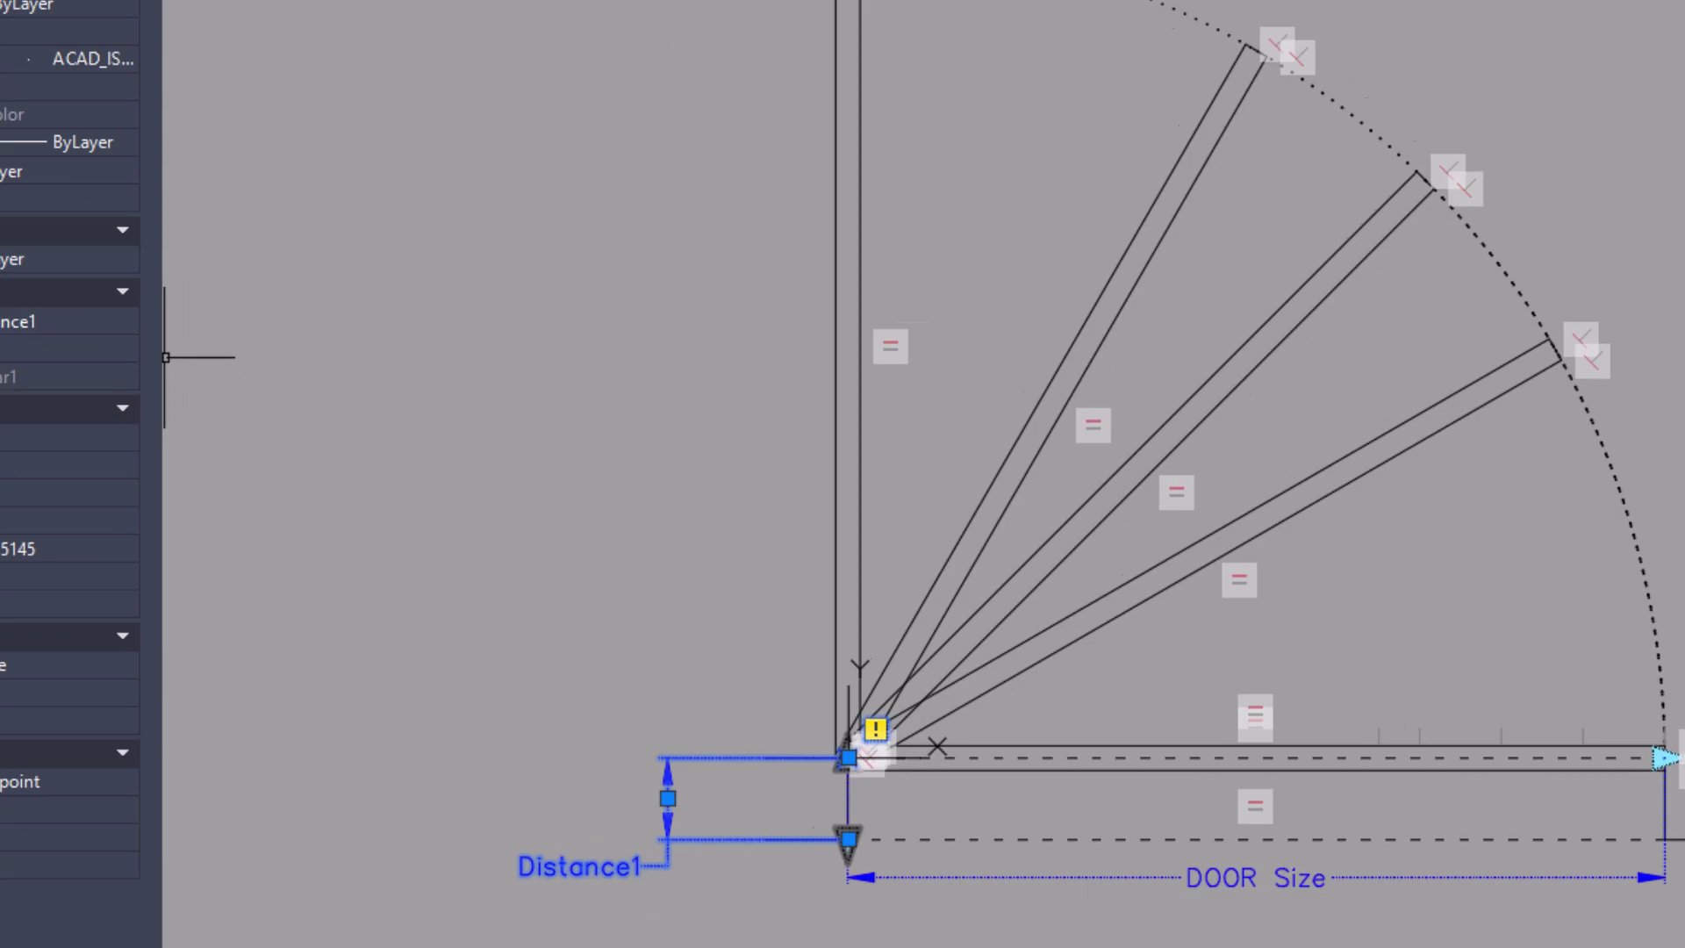
click(357, 208)
text(Wall )
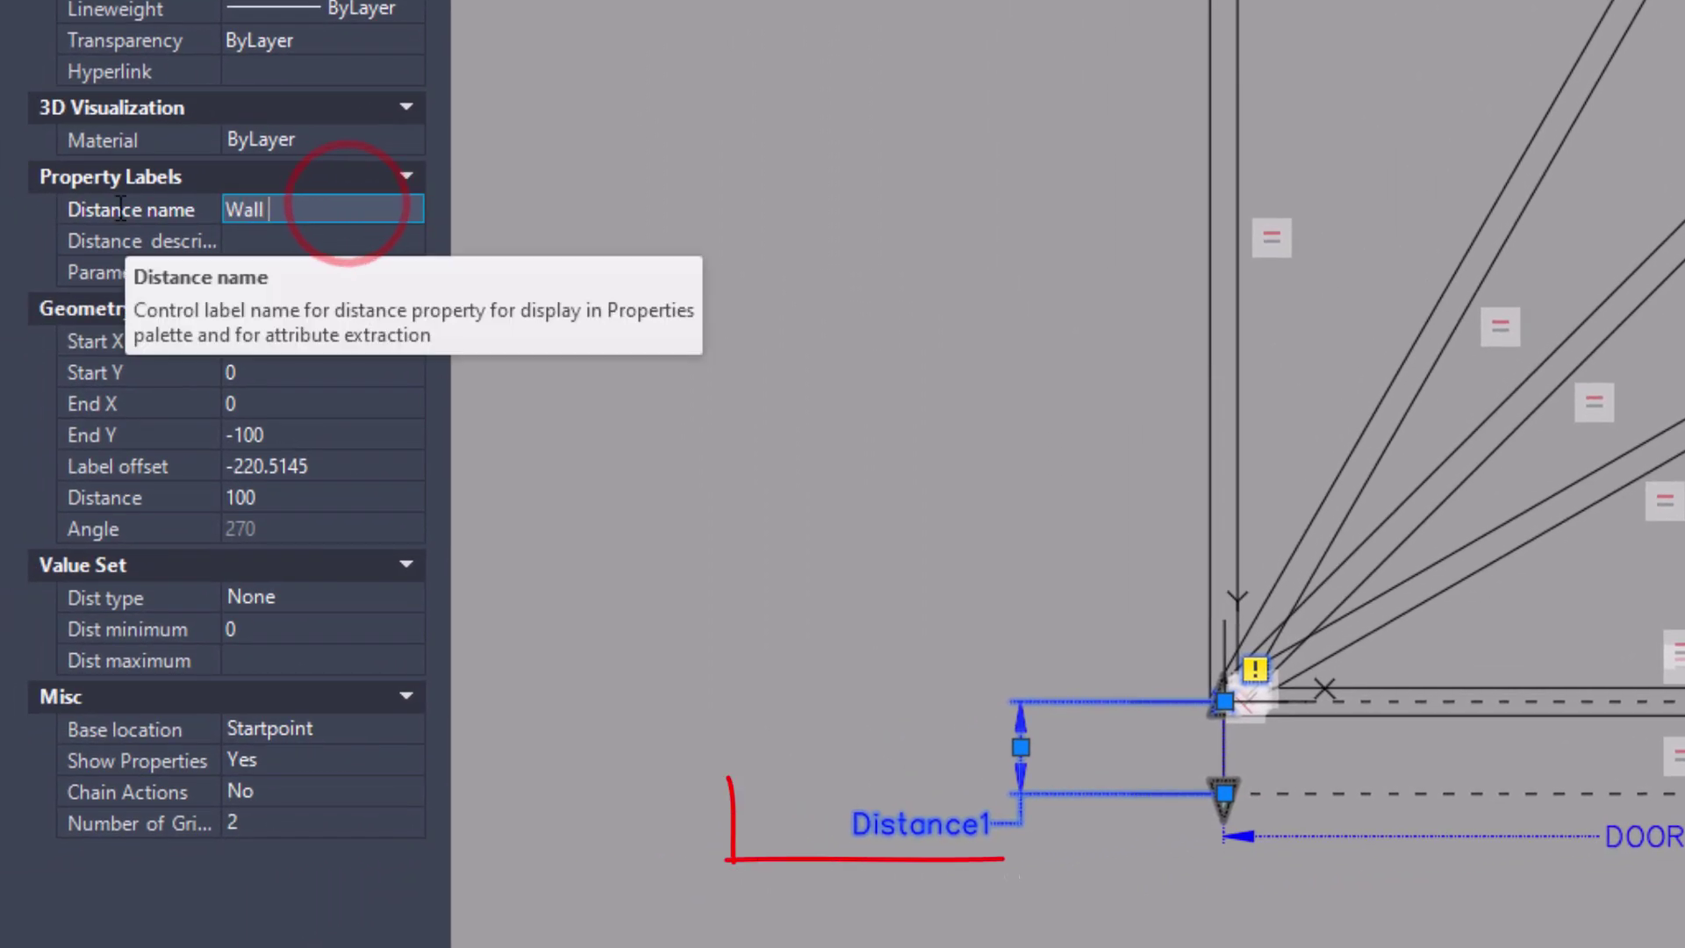
text(Thickness)
key(Return)
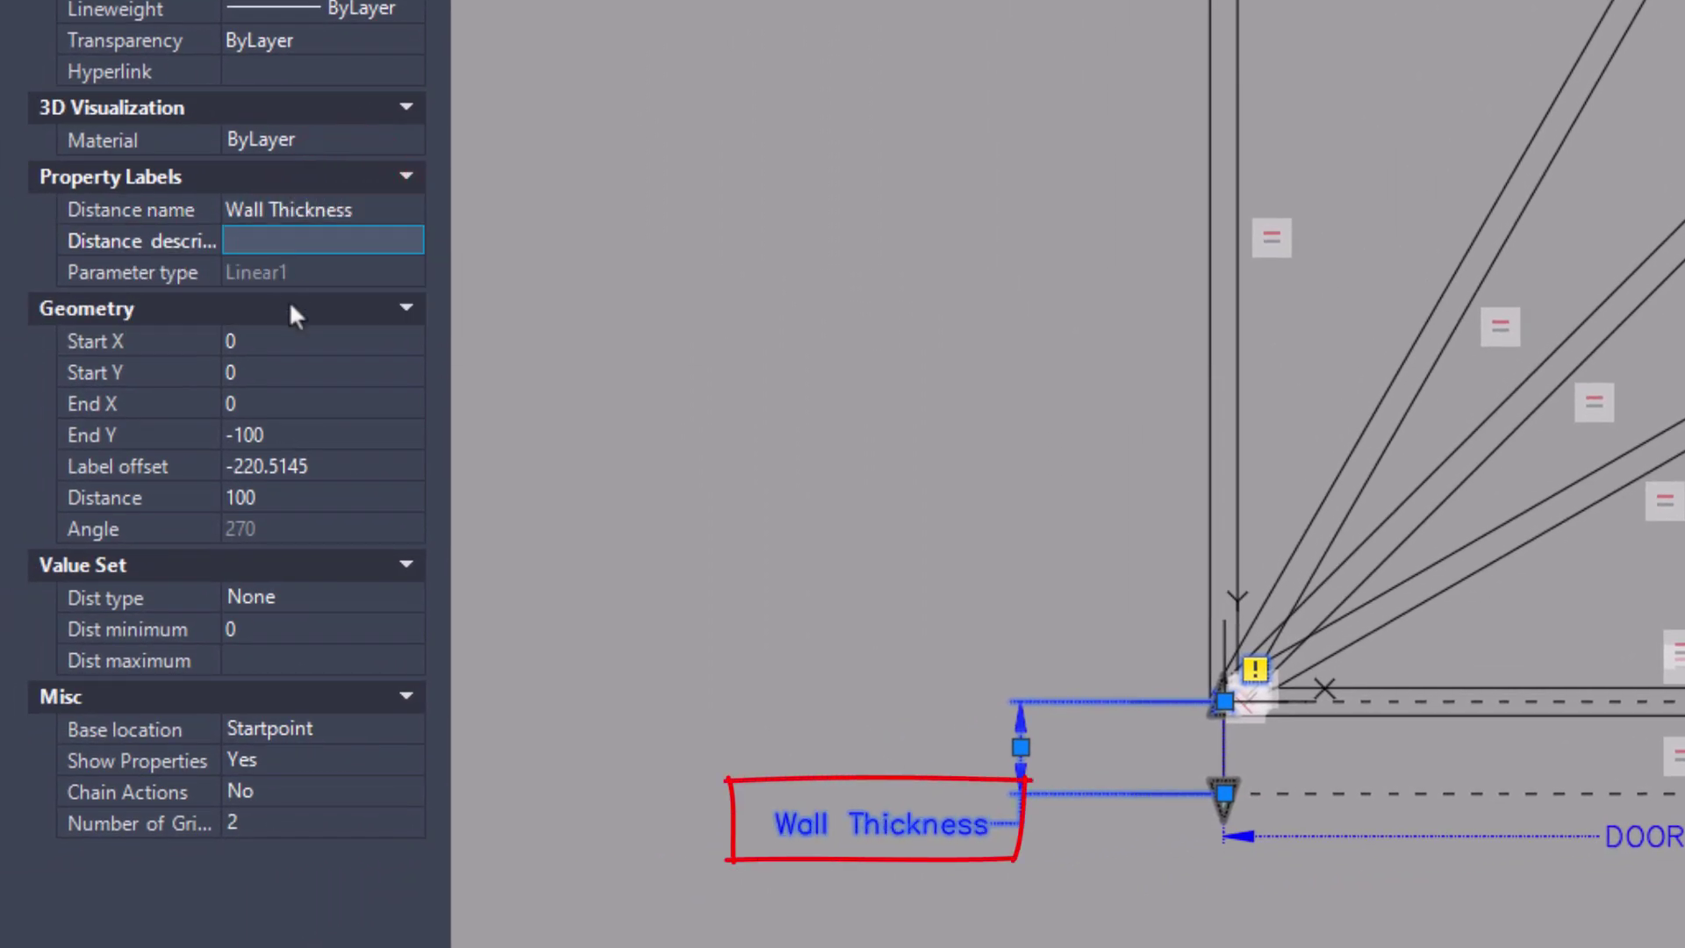
Set the Wall Thickness distance type to List and add 250, 380 and 500 to its value list
click(307, 600)
click(366, 592)
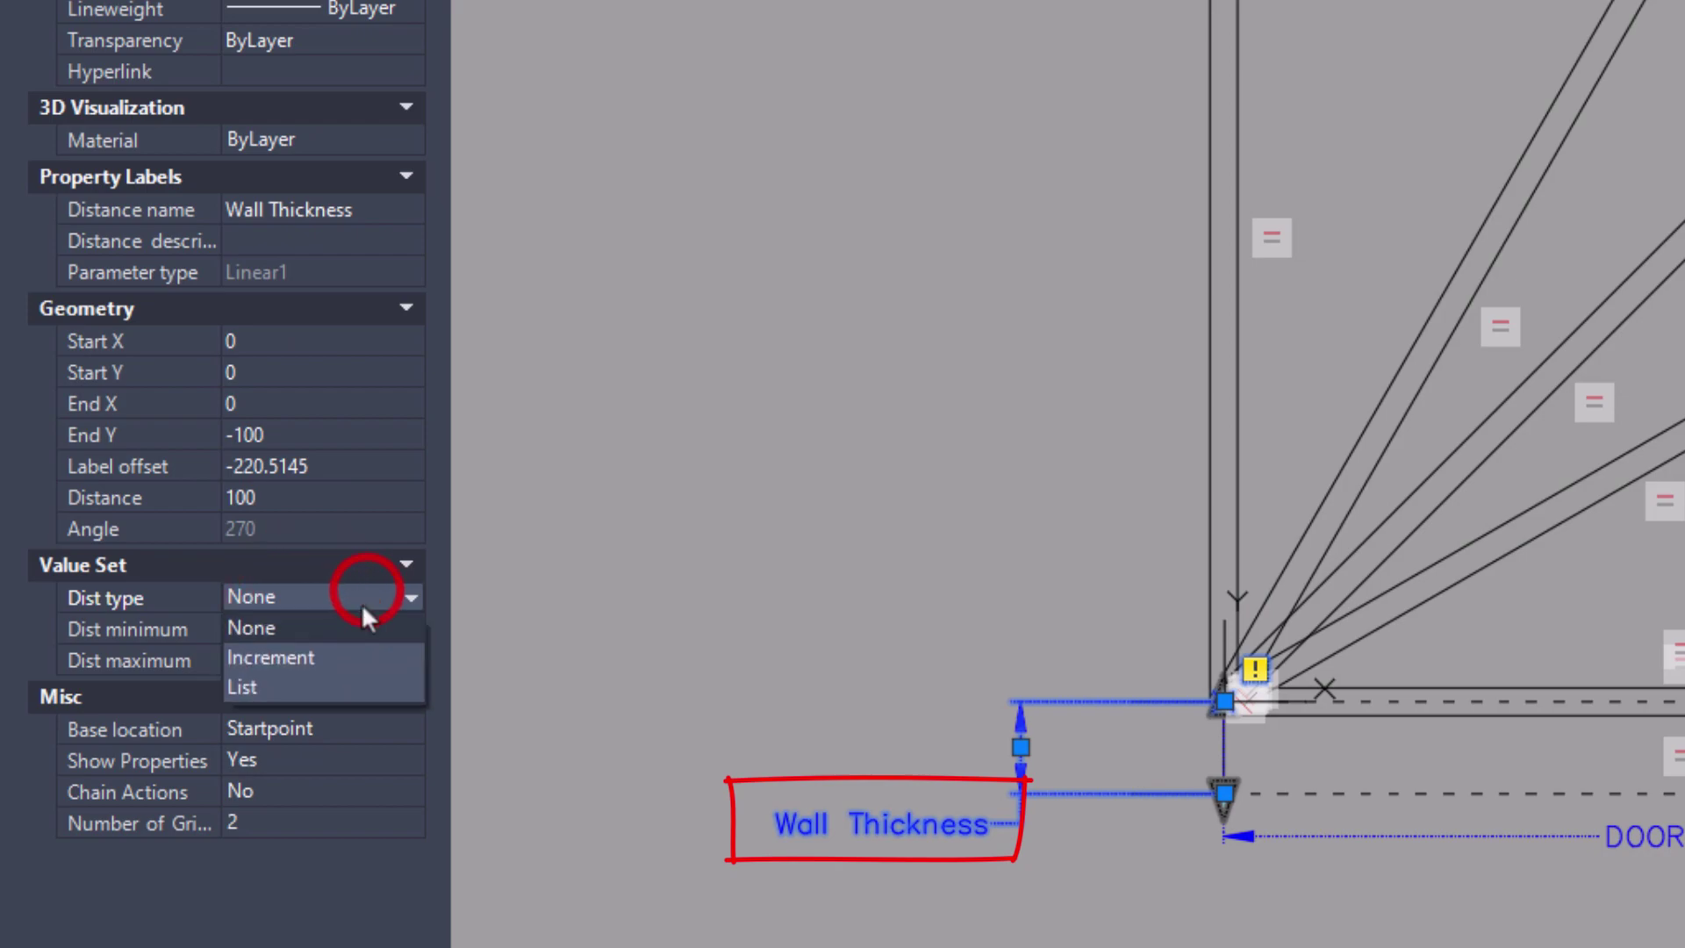
click(339, 691)
click(344, 634)
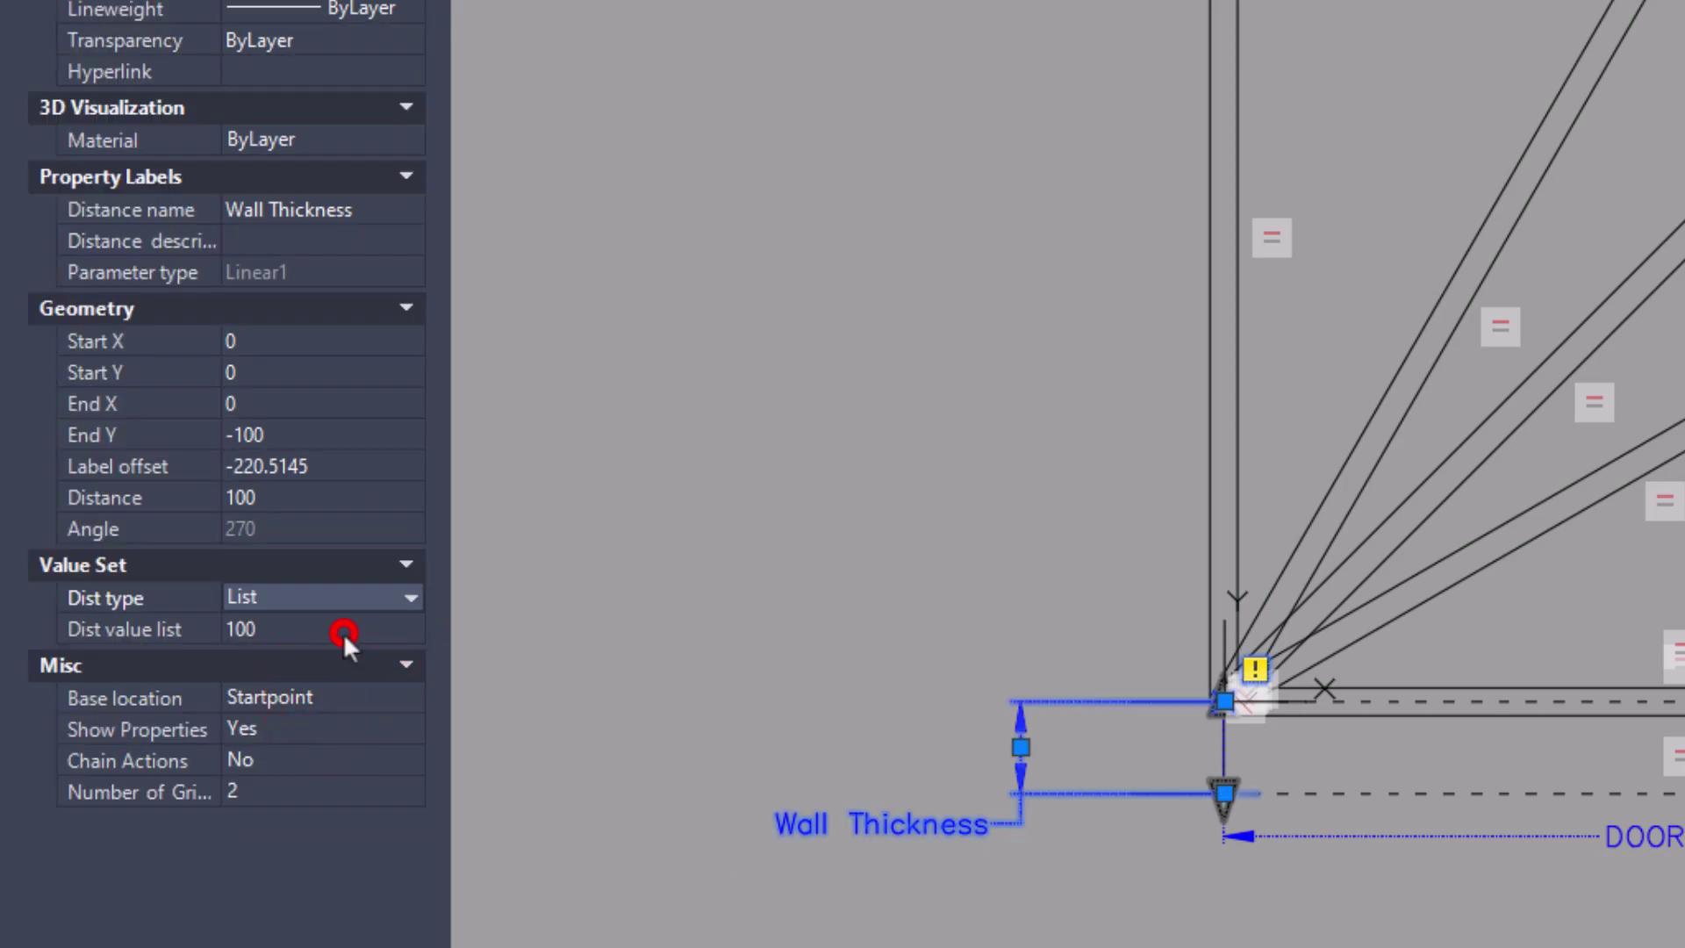
click(410, 630)
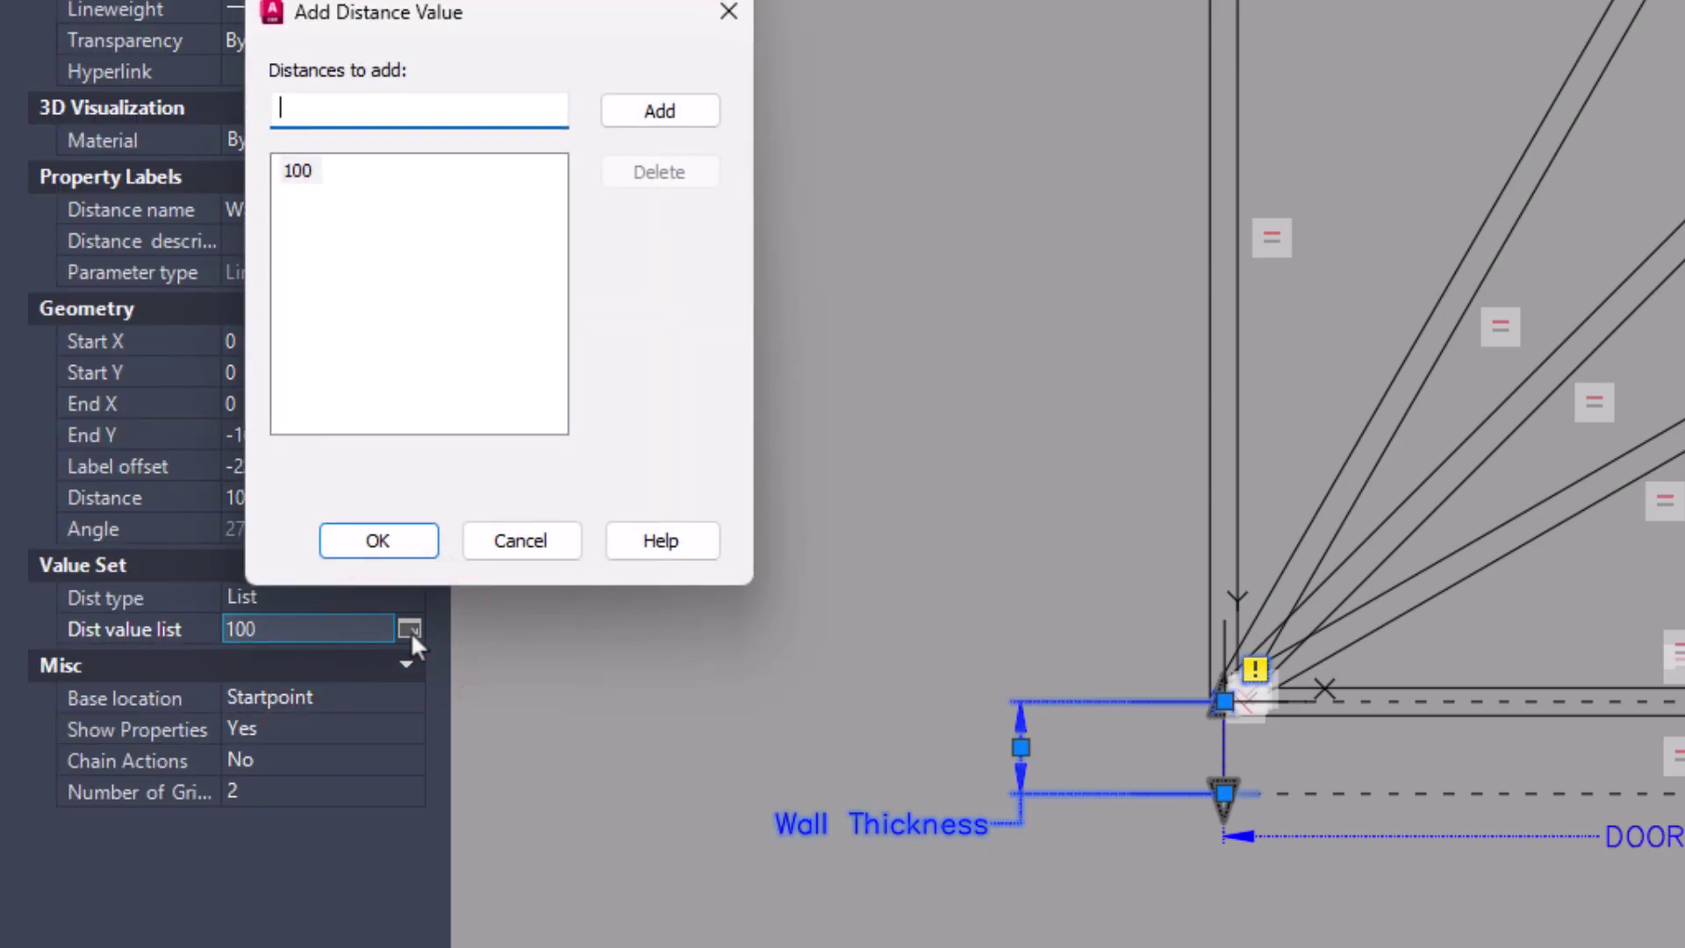
text(250)
click(660, 109)
text(380)
key(Return)
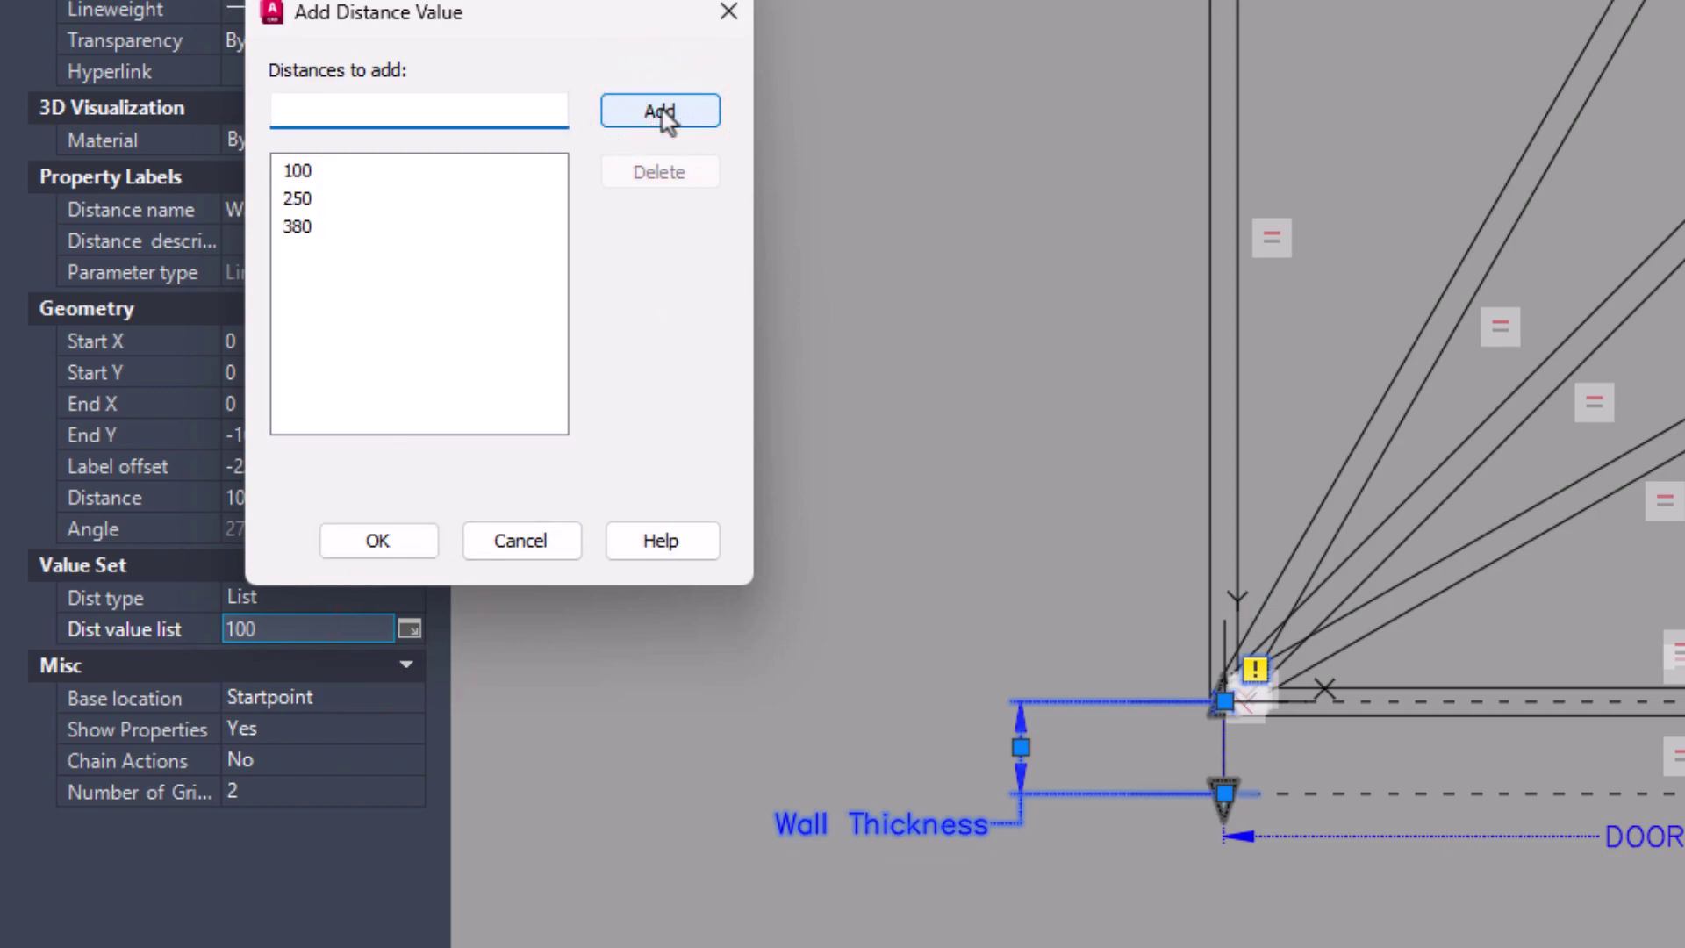
key(Return)
click(395, 541)
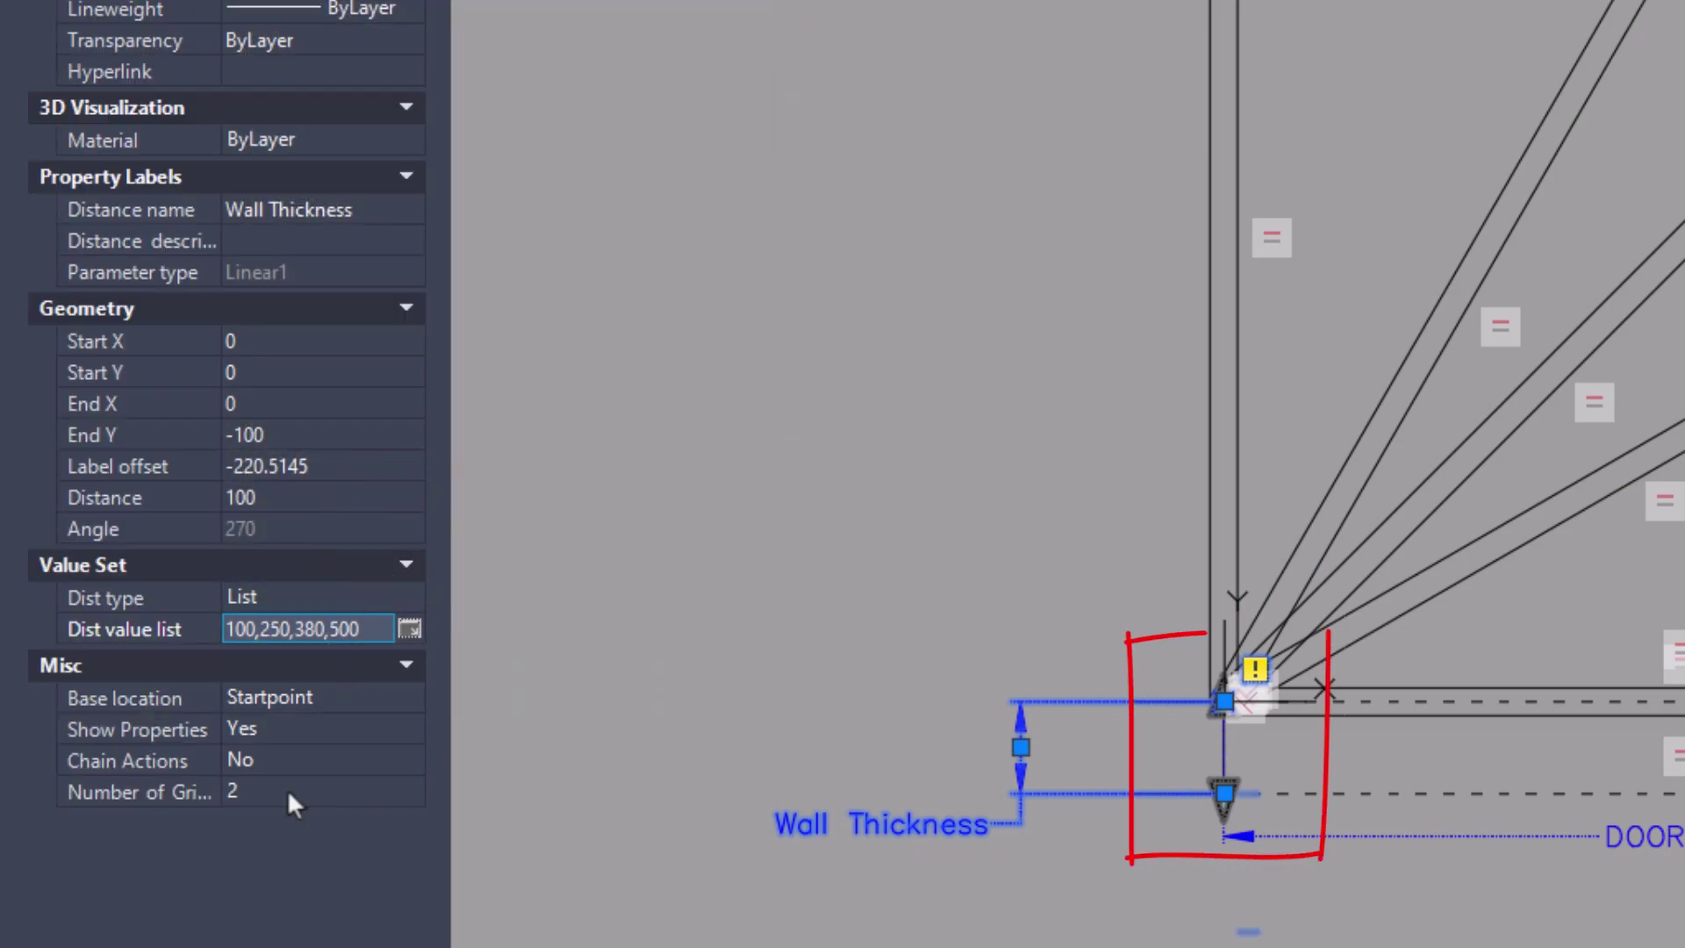
Set the Wall Thickness parameter's number of grips to 1
click(287, 788)
click(287, 788)
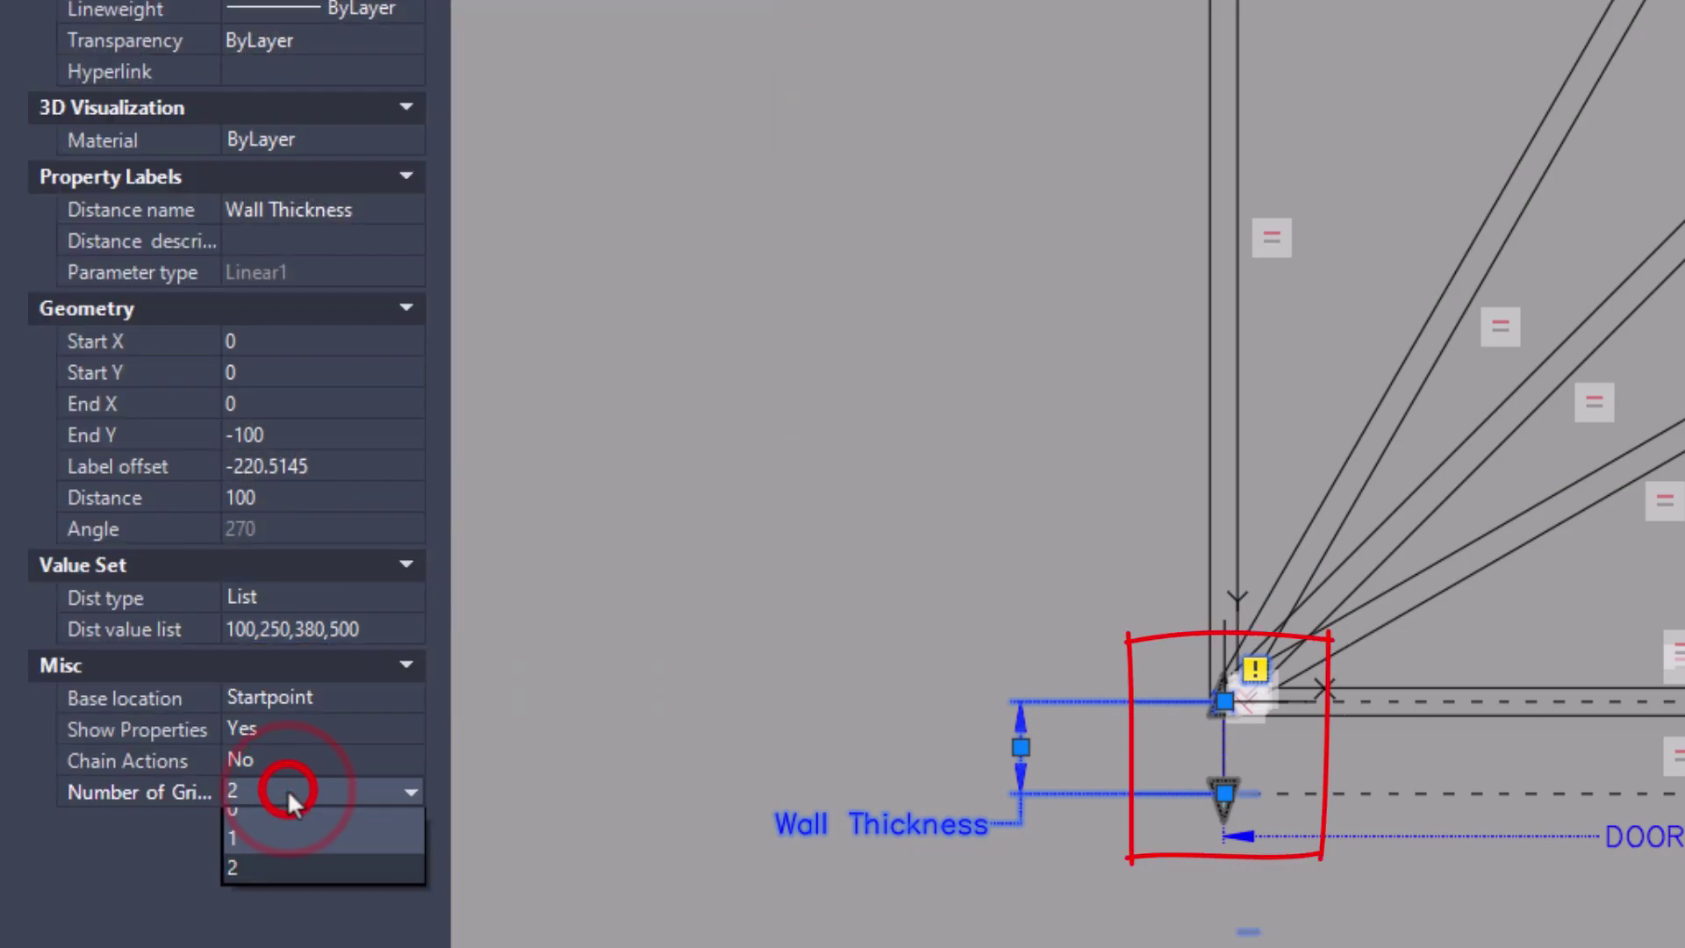
click(281, 845)
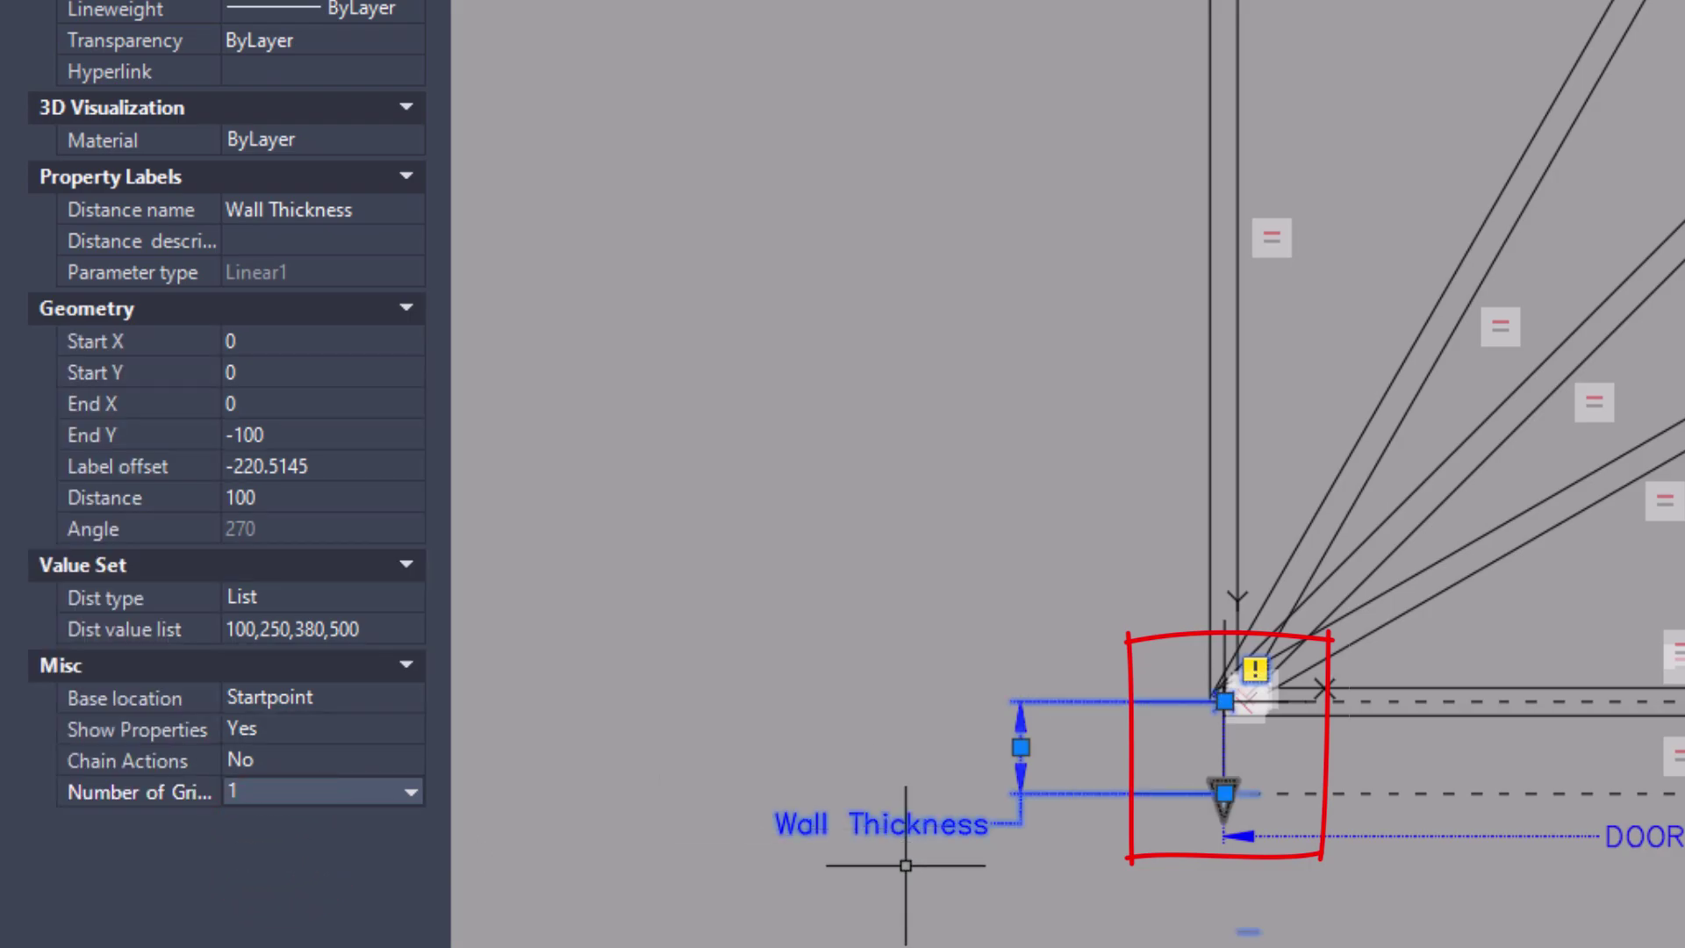
key(Escape)
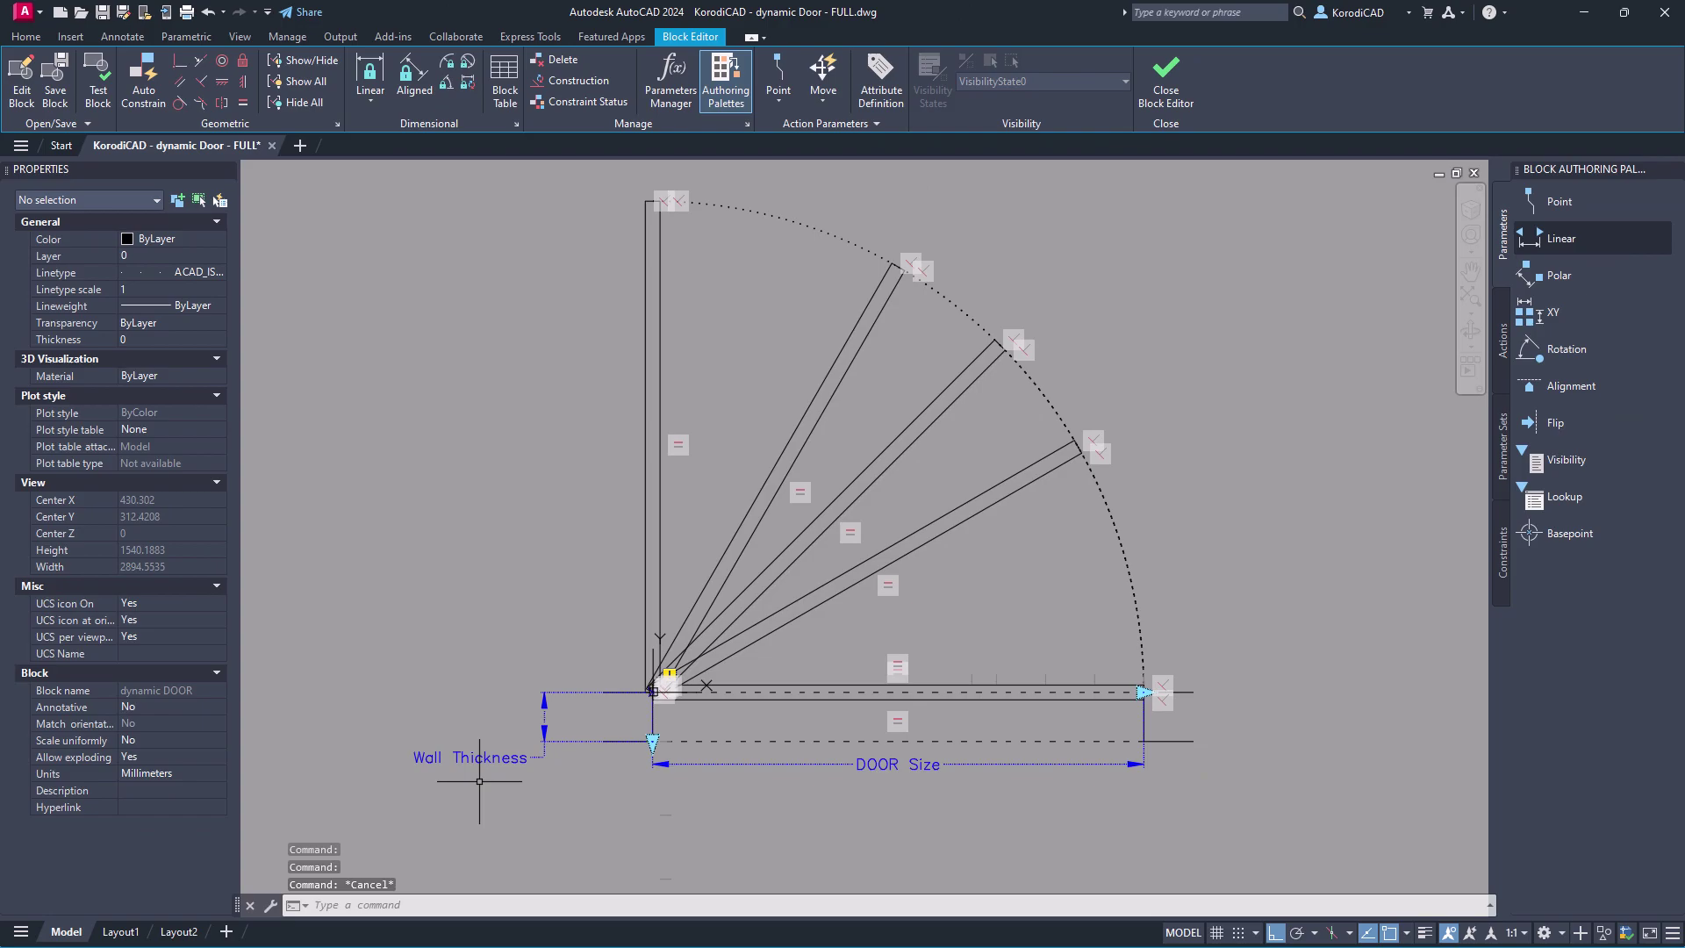
Add a Stretch action to the DOOR Size parameter's right point, framing the right jamb and selecting its outline, both dashed lines and the closed leaf
click(1502, 342)
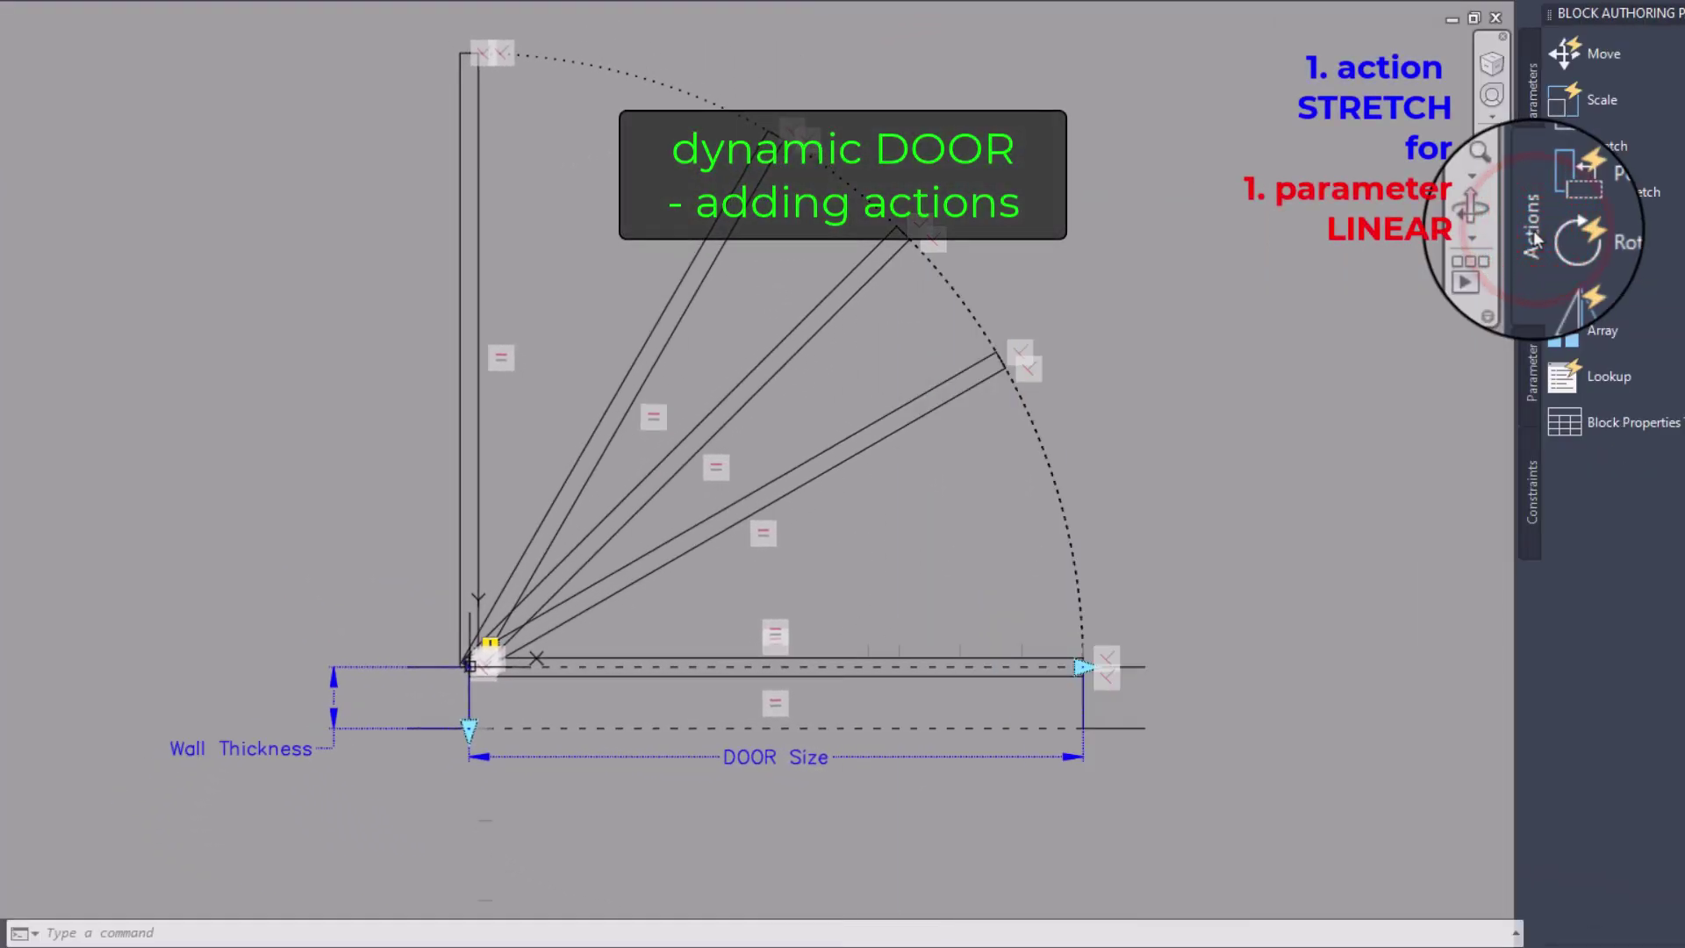
click(1602, 149)
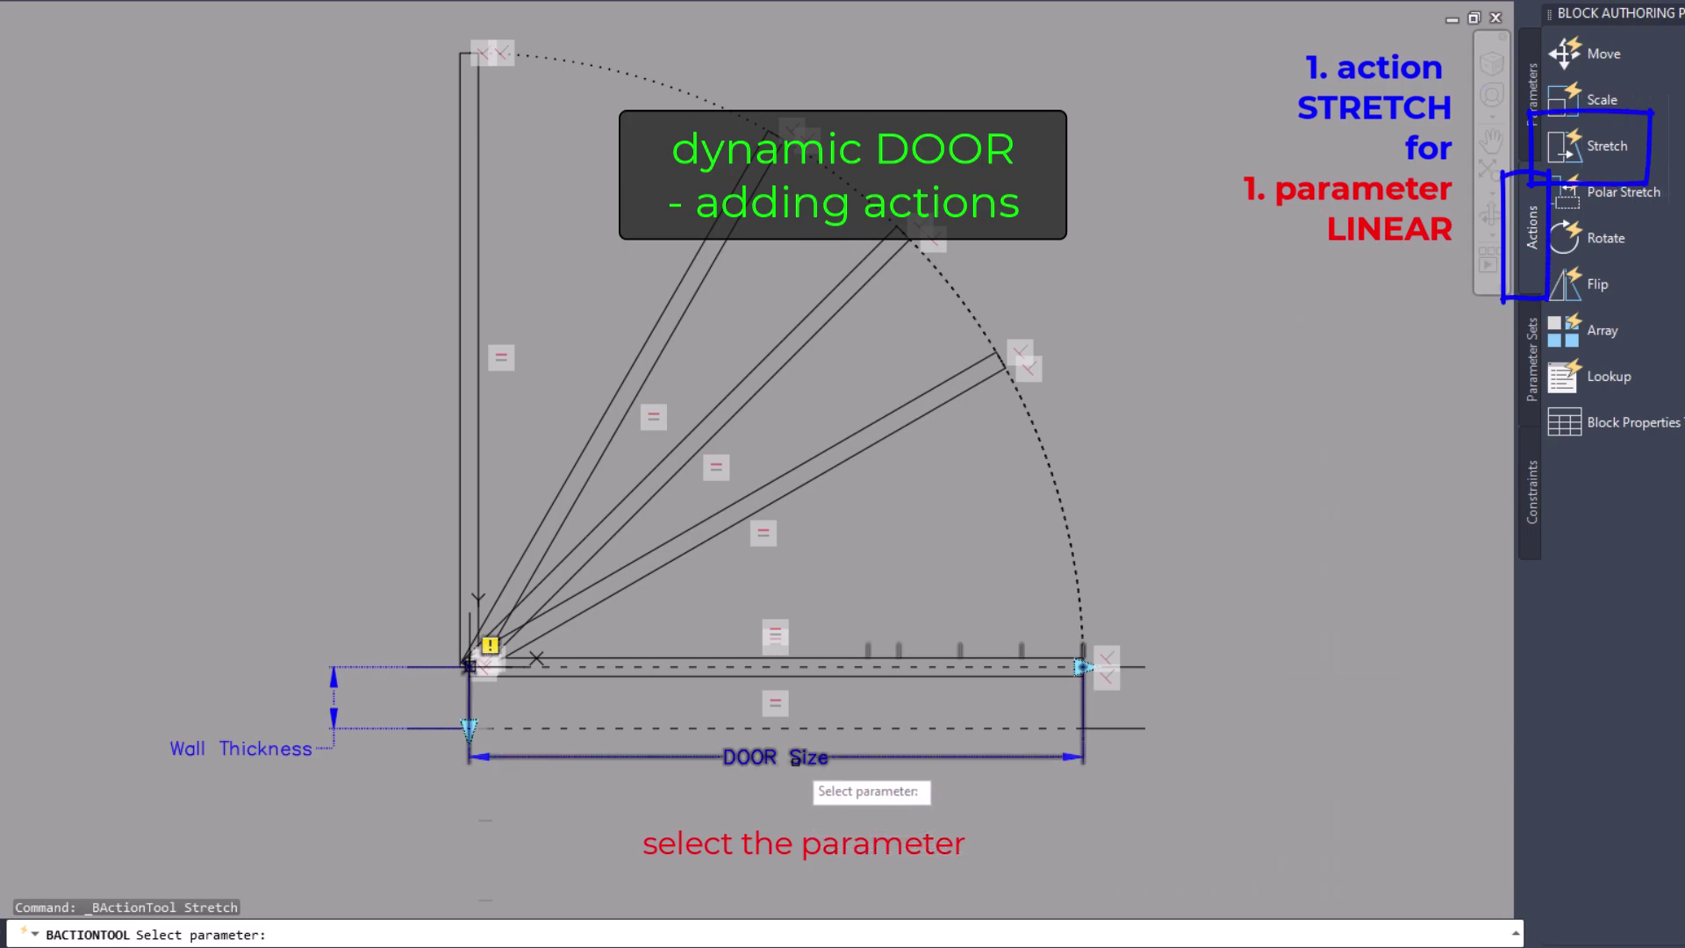
click(795, 760)
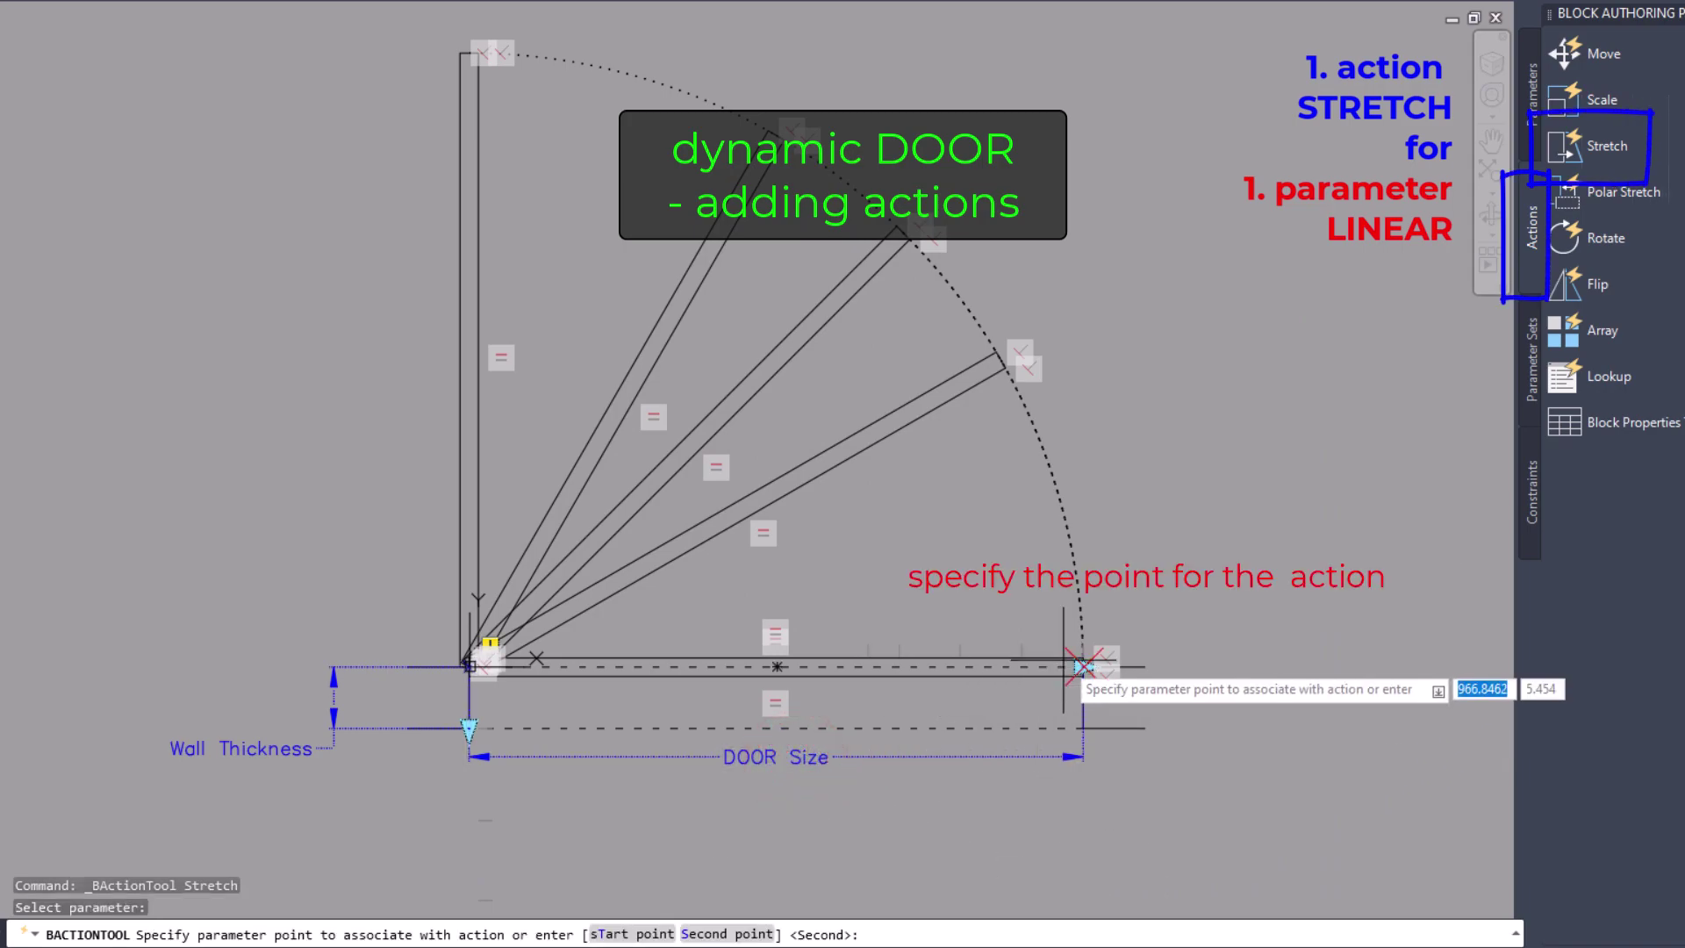
click(1083, 667)
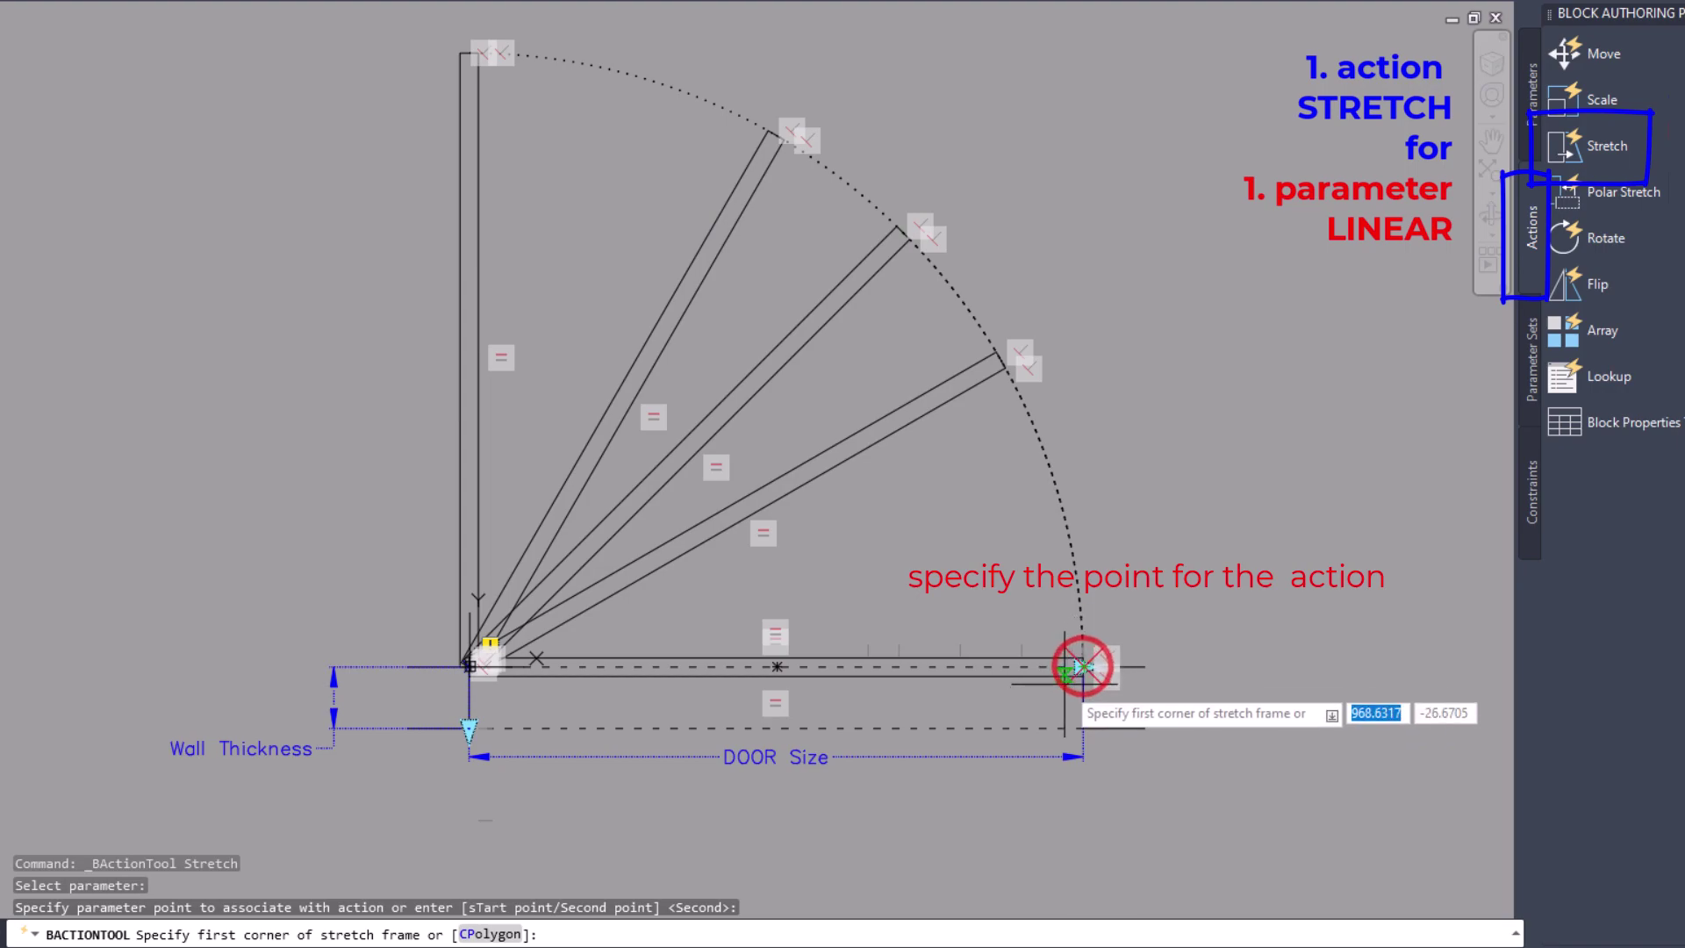
click(991, 608)
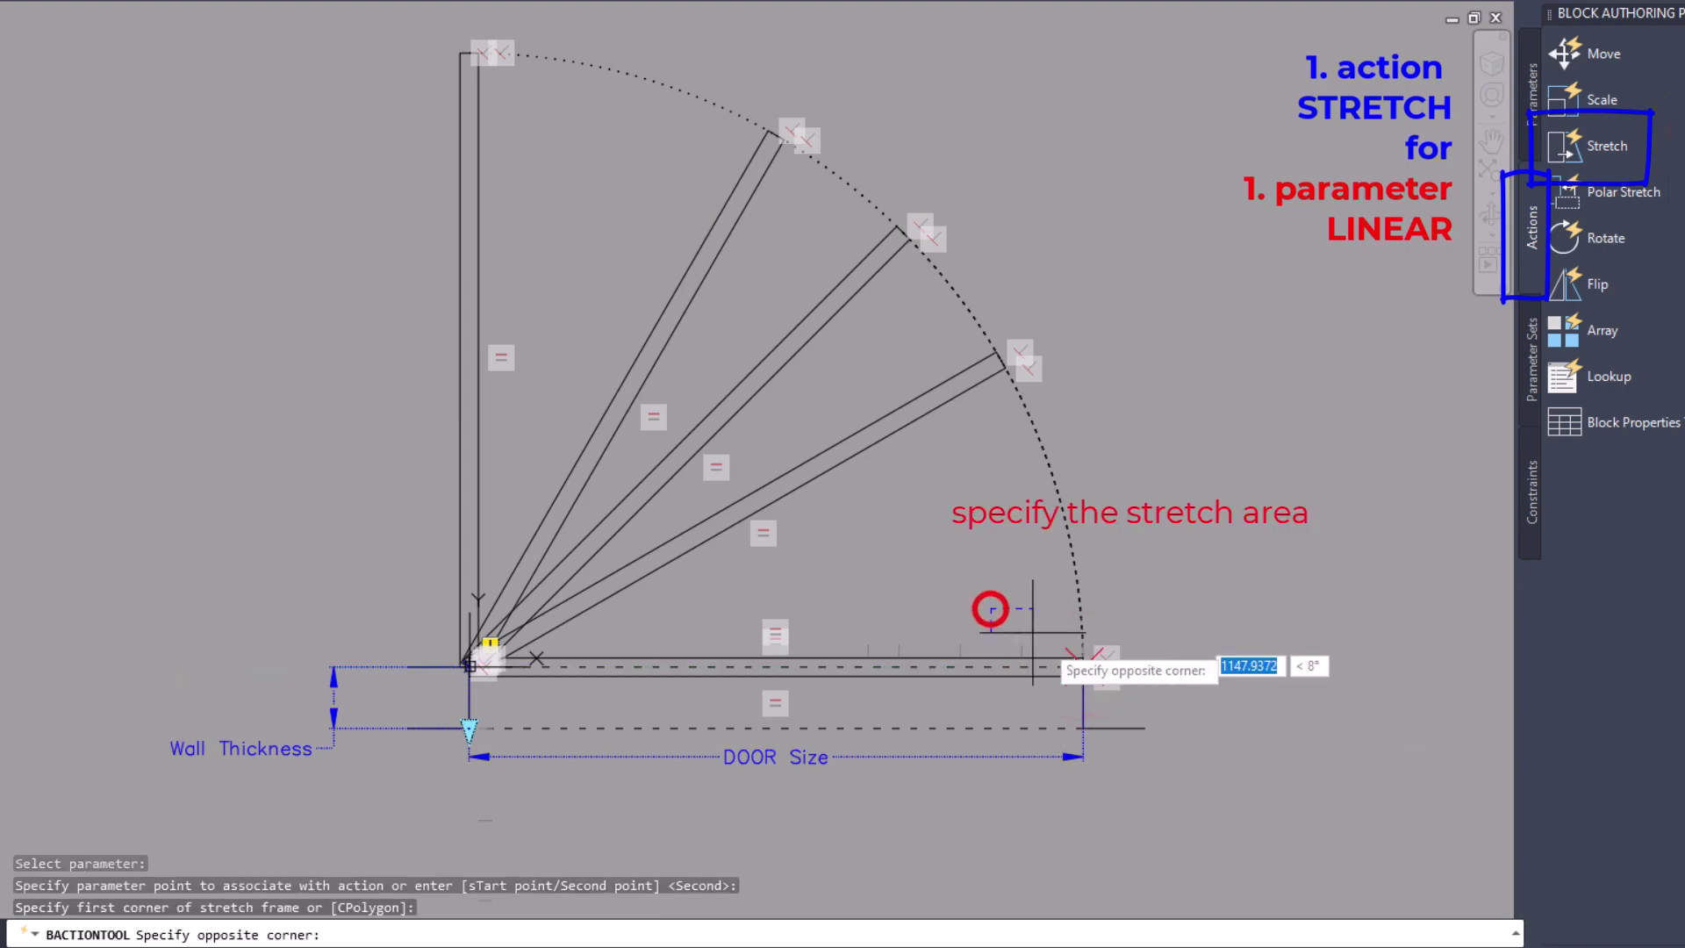
click(1189, 778)
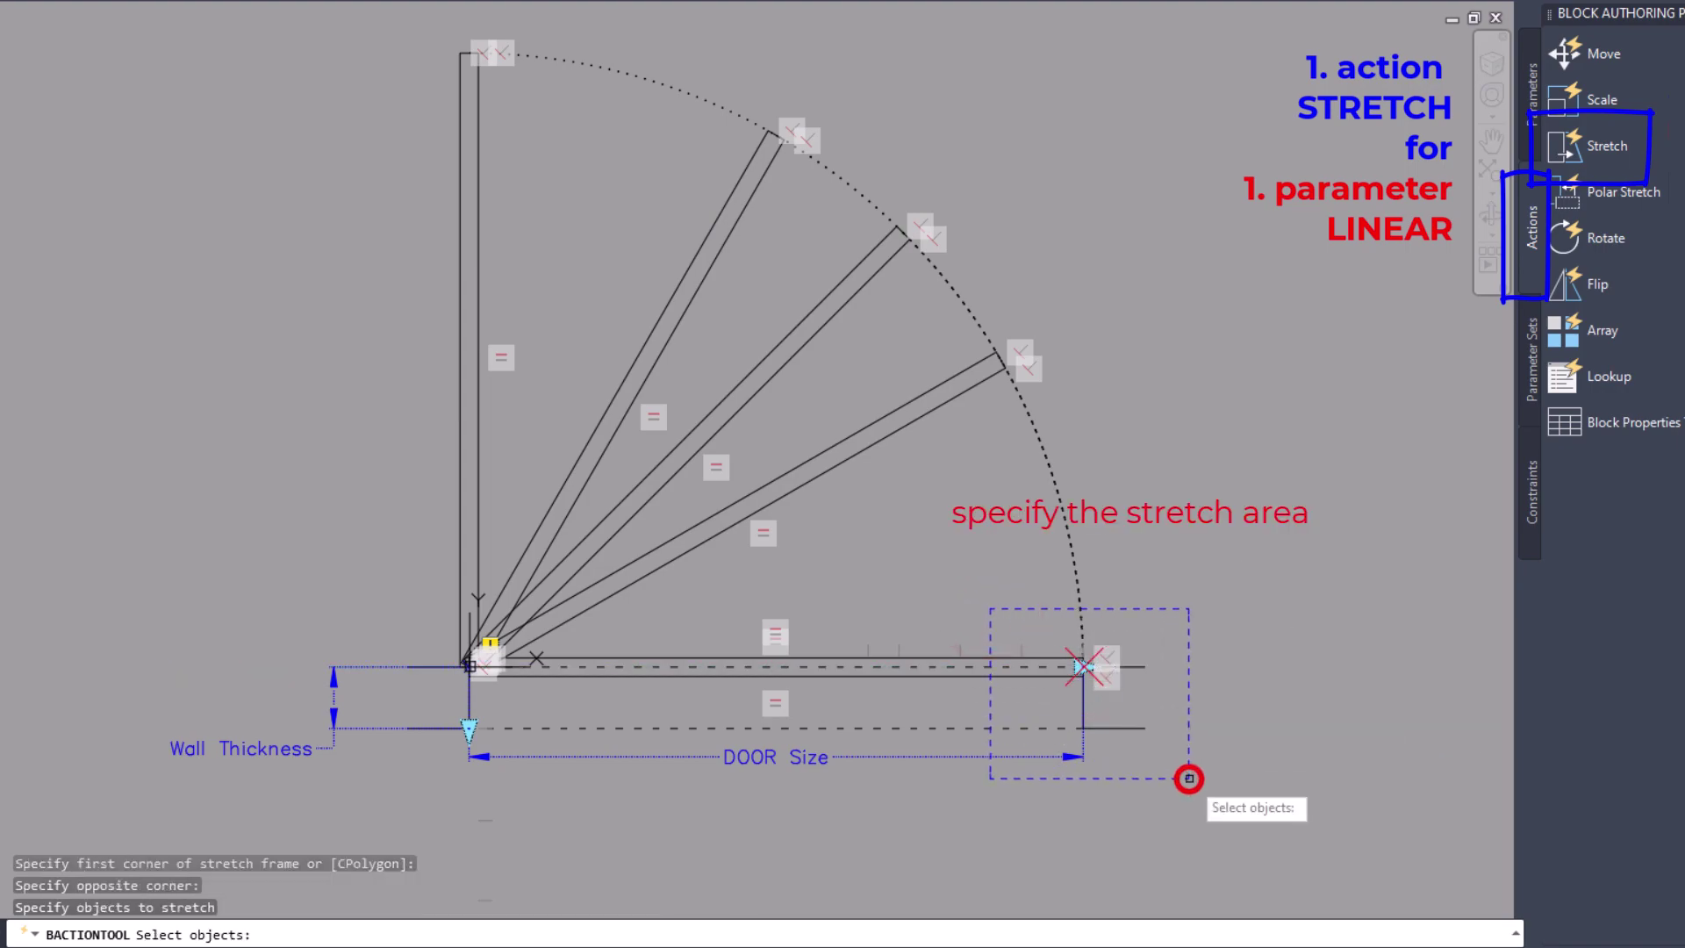
click(1121, 728)
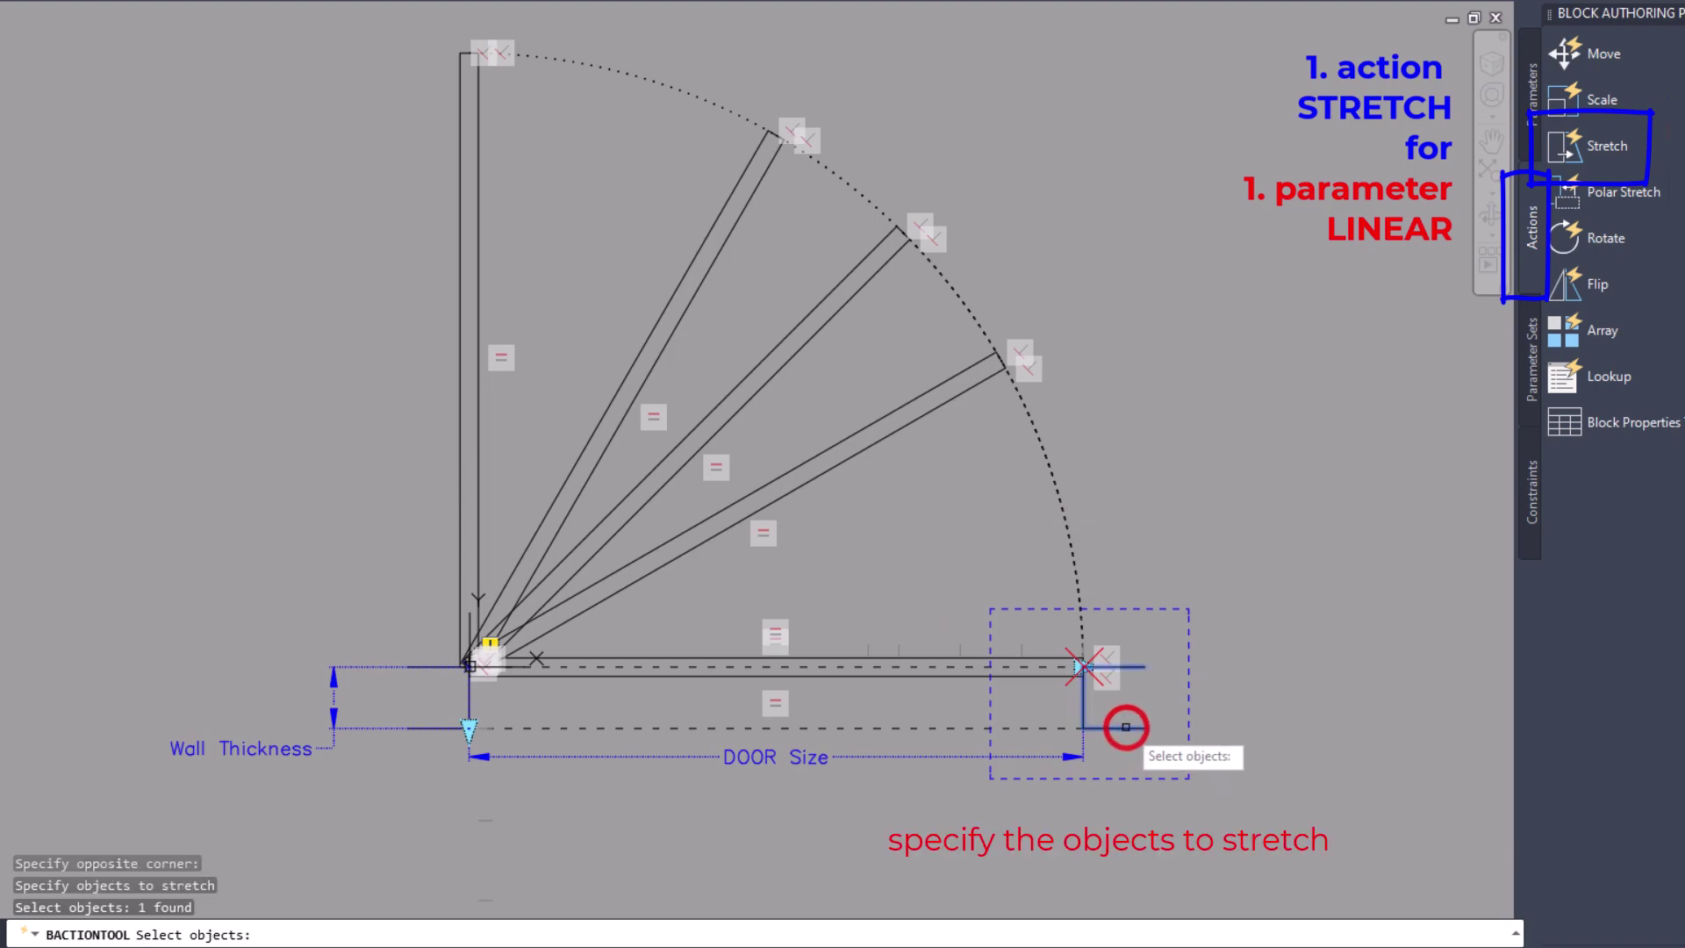
click(1054, 729)
click(1024, 667)
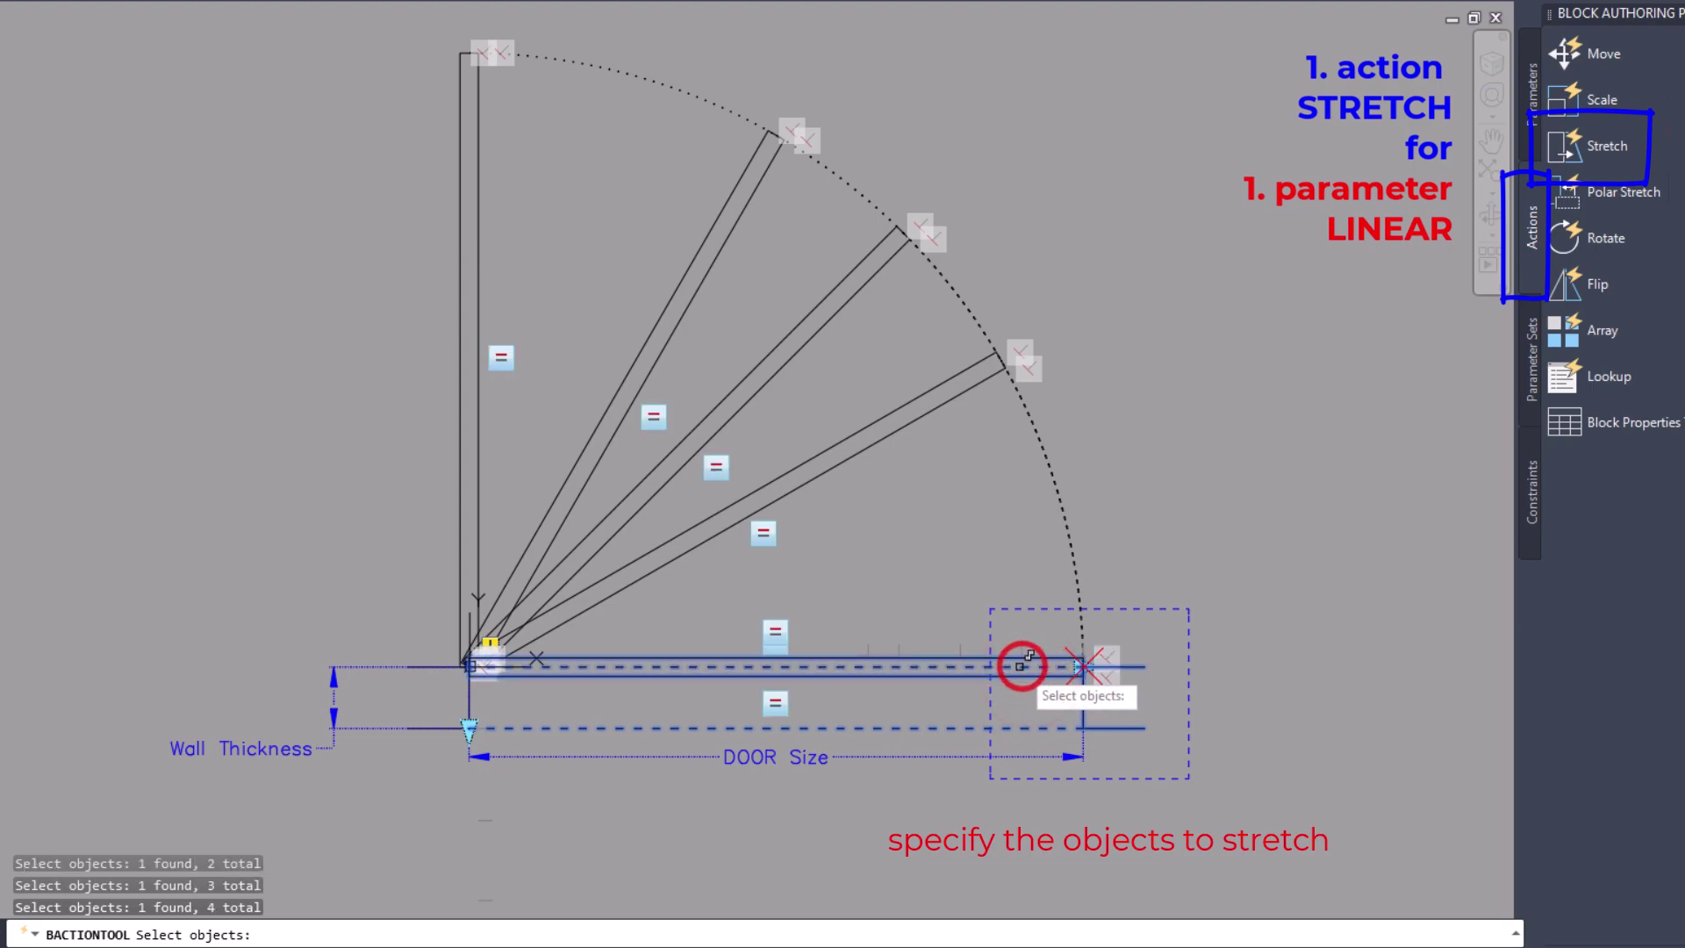
right_click(1014, 696)
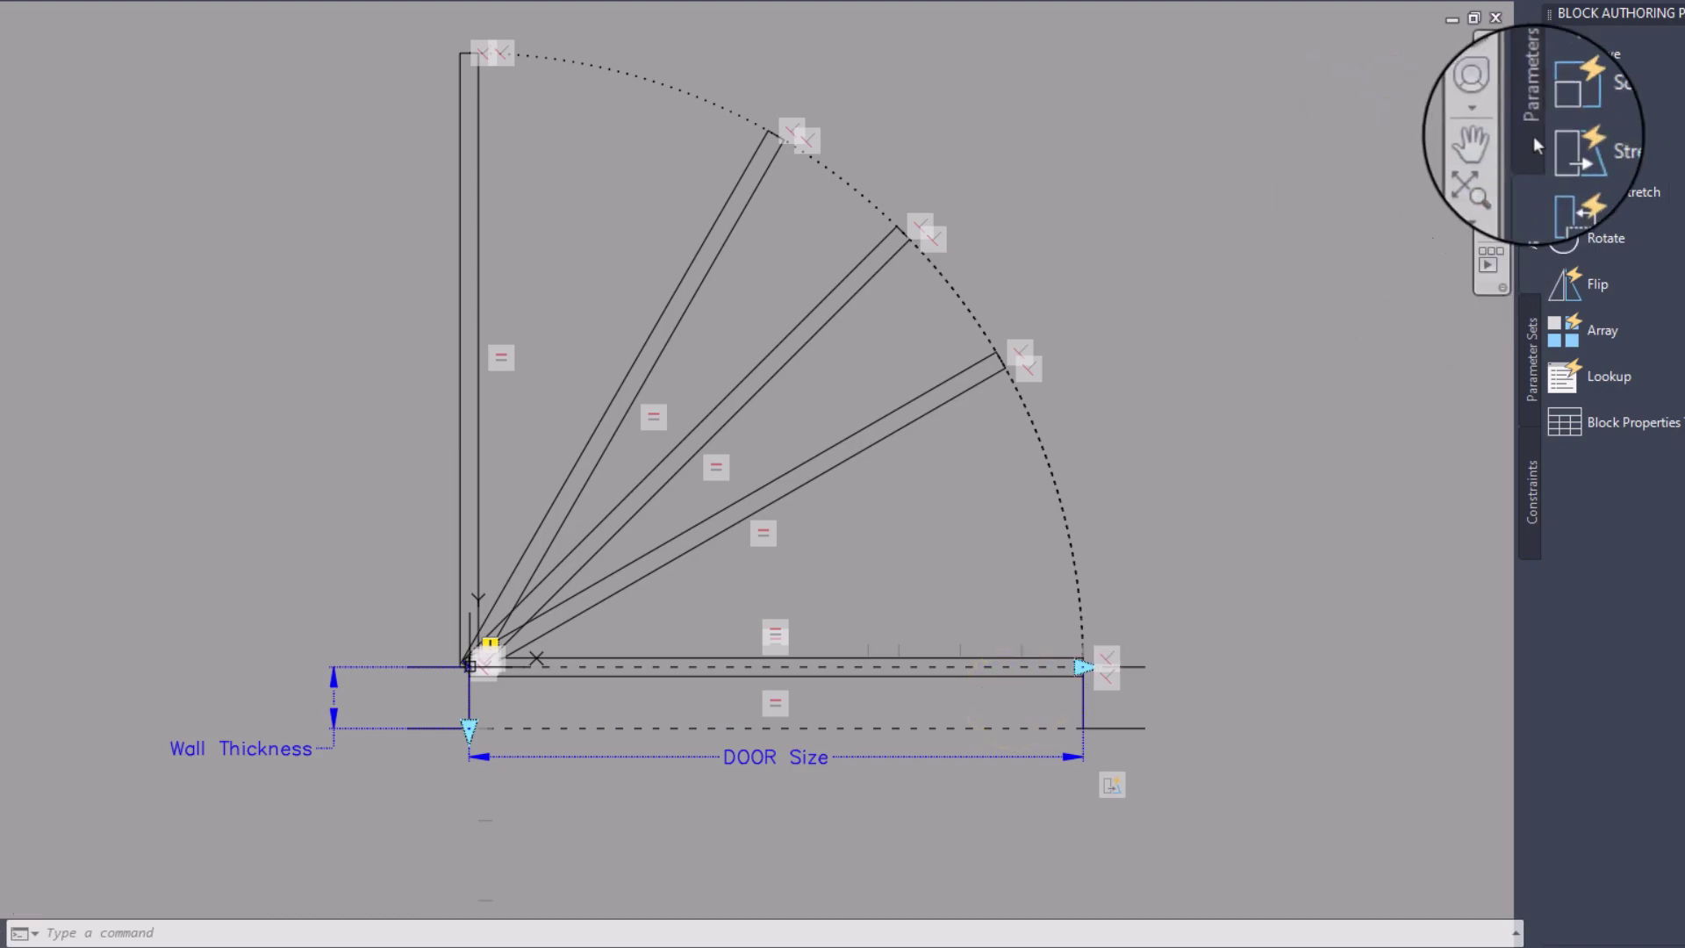
Add a Scale action to the DOOR Size parameter that scales the dashed swing arcs
click(1564, 102)
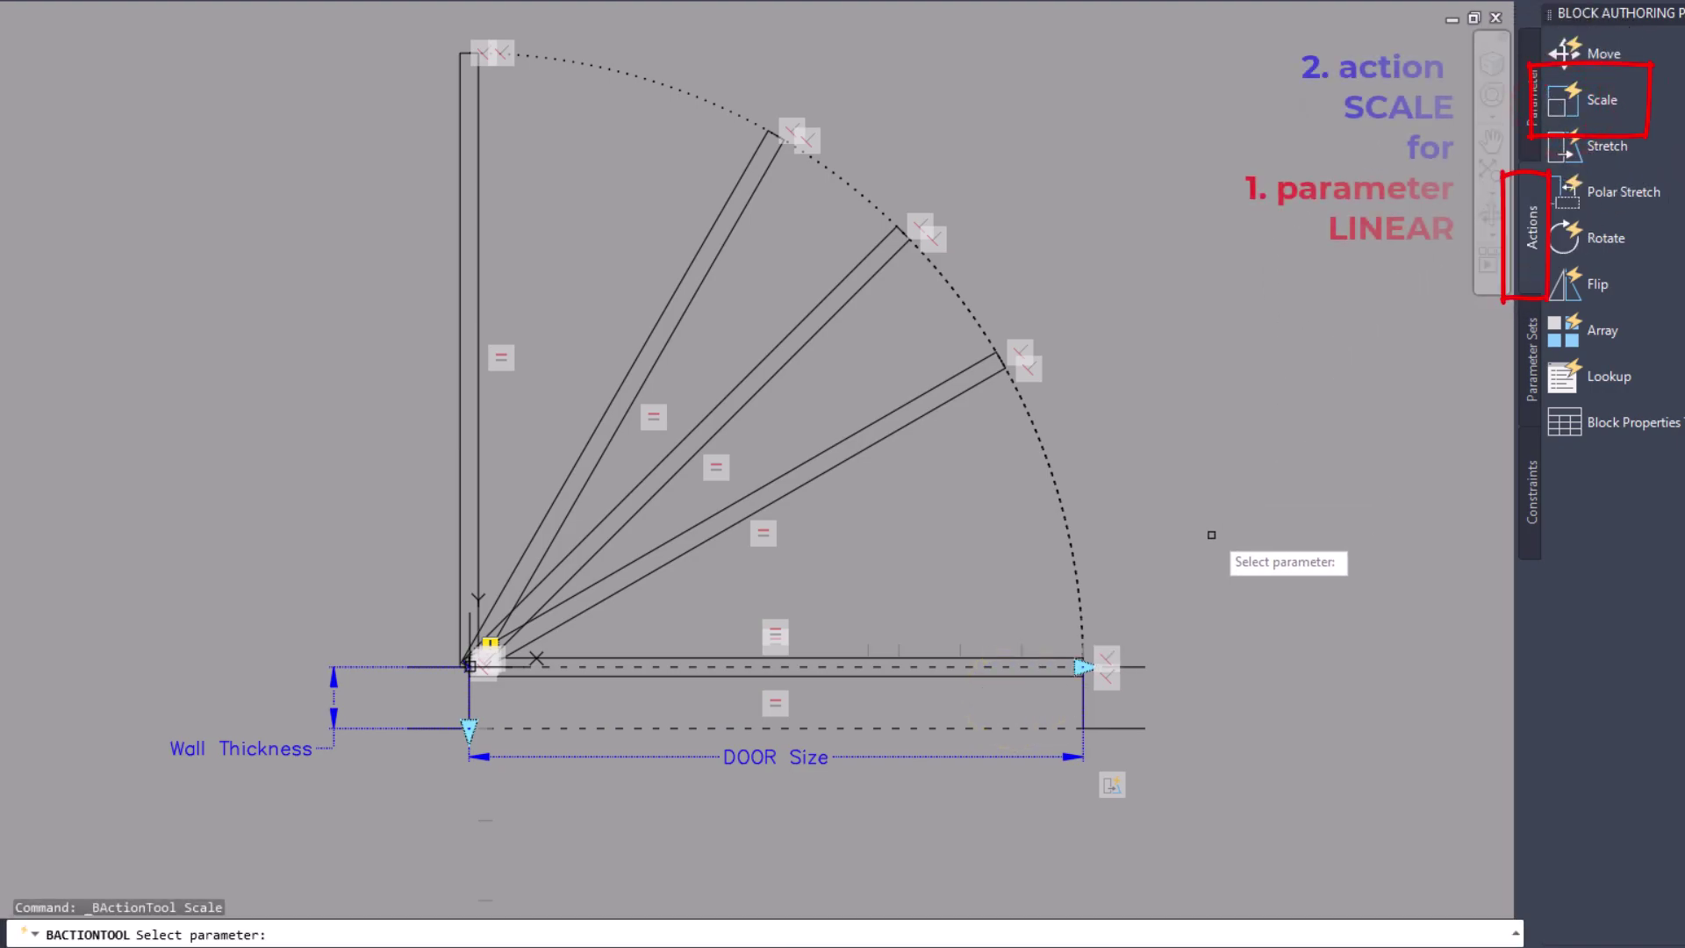
click(810, 755)
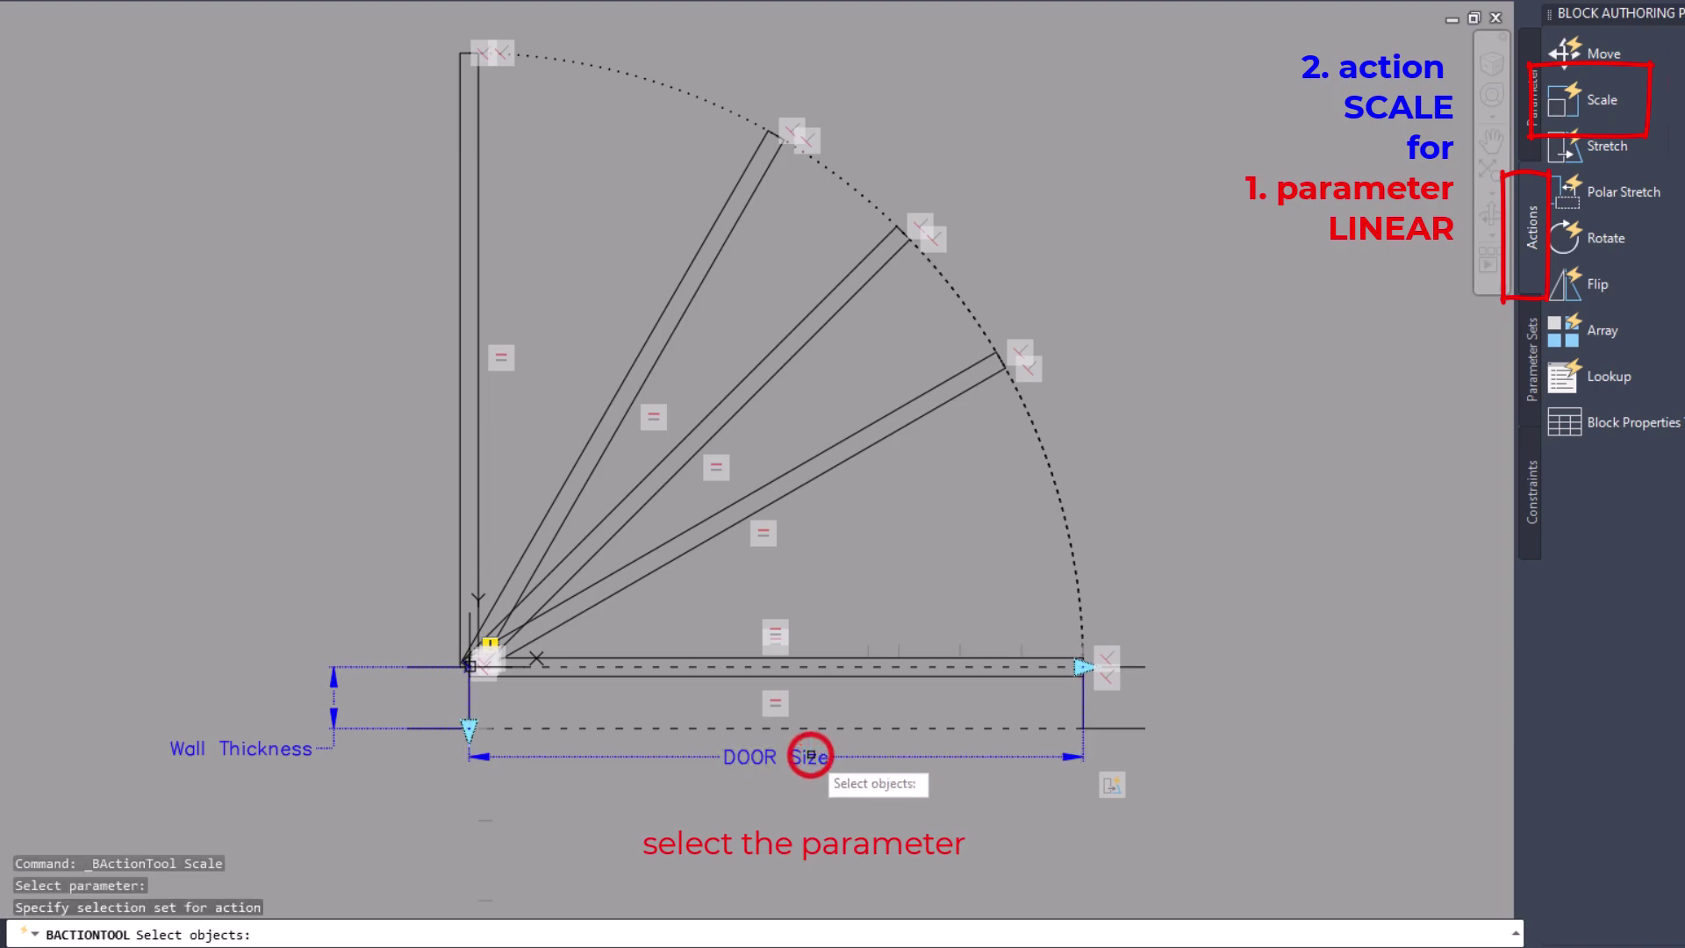
click(1114, 503)
click(1032, 543)
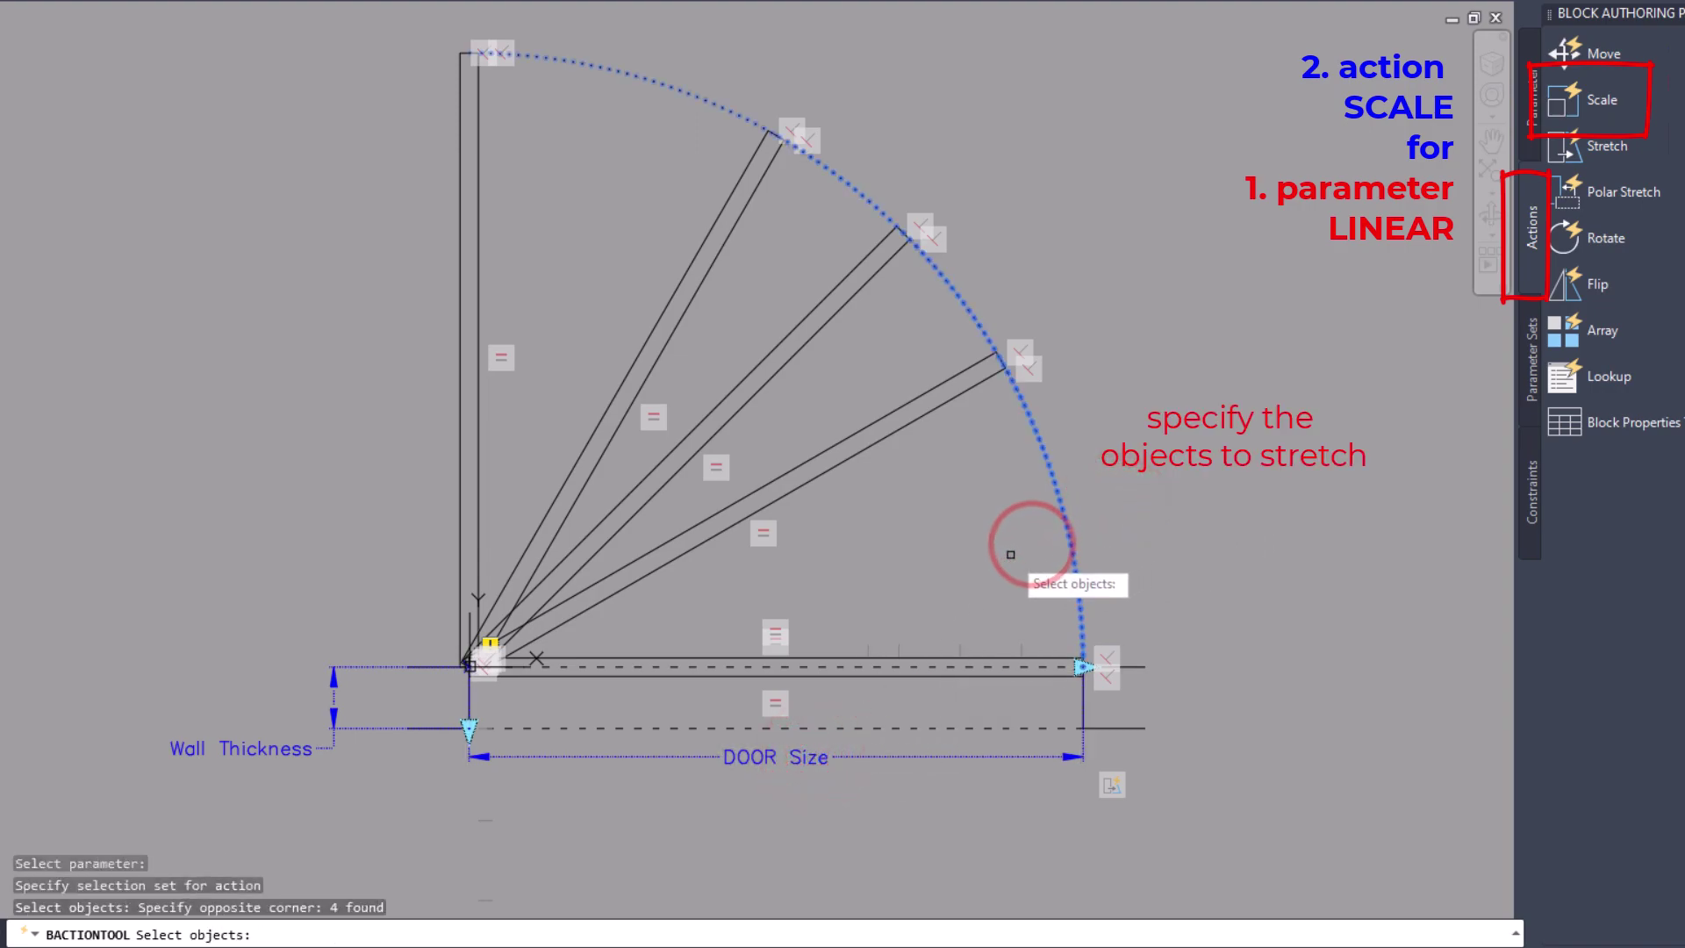
right_click(923, 570)
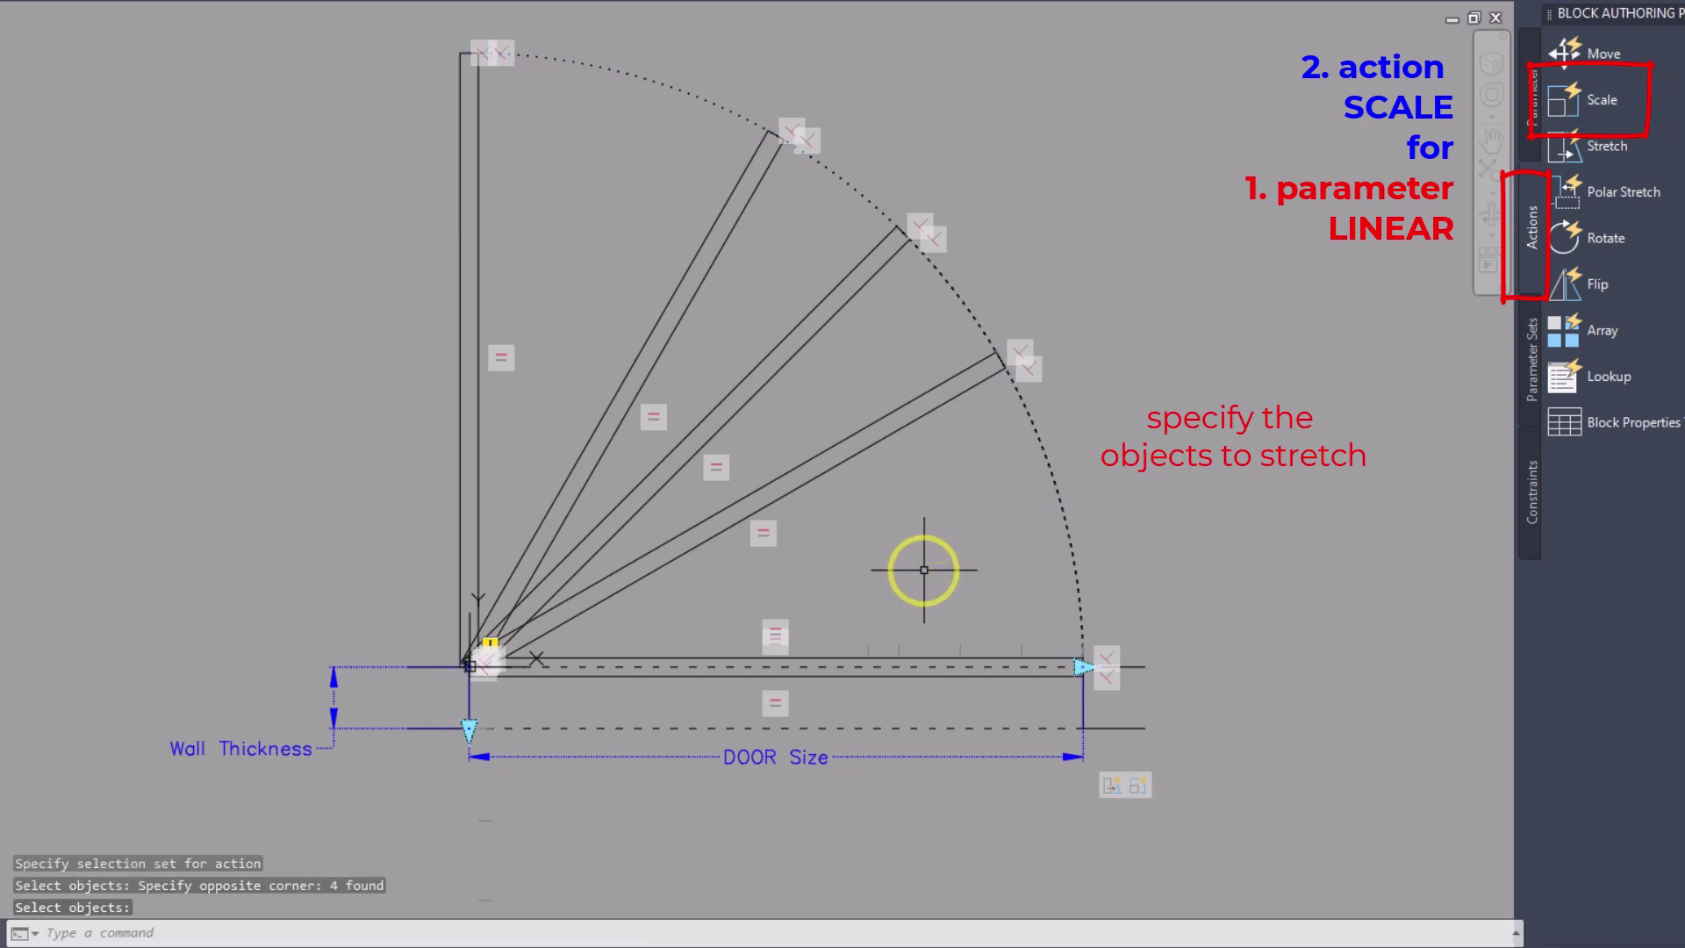
Add a Stretch action to the Wall Thickness parameter's lower point, framing the lower wall edge and selecting the lower dashed line and both jamb outlines
click(1584, 150)
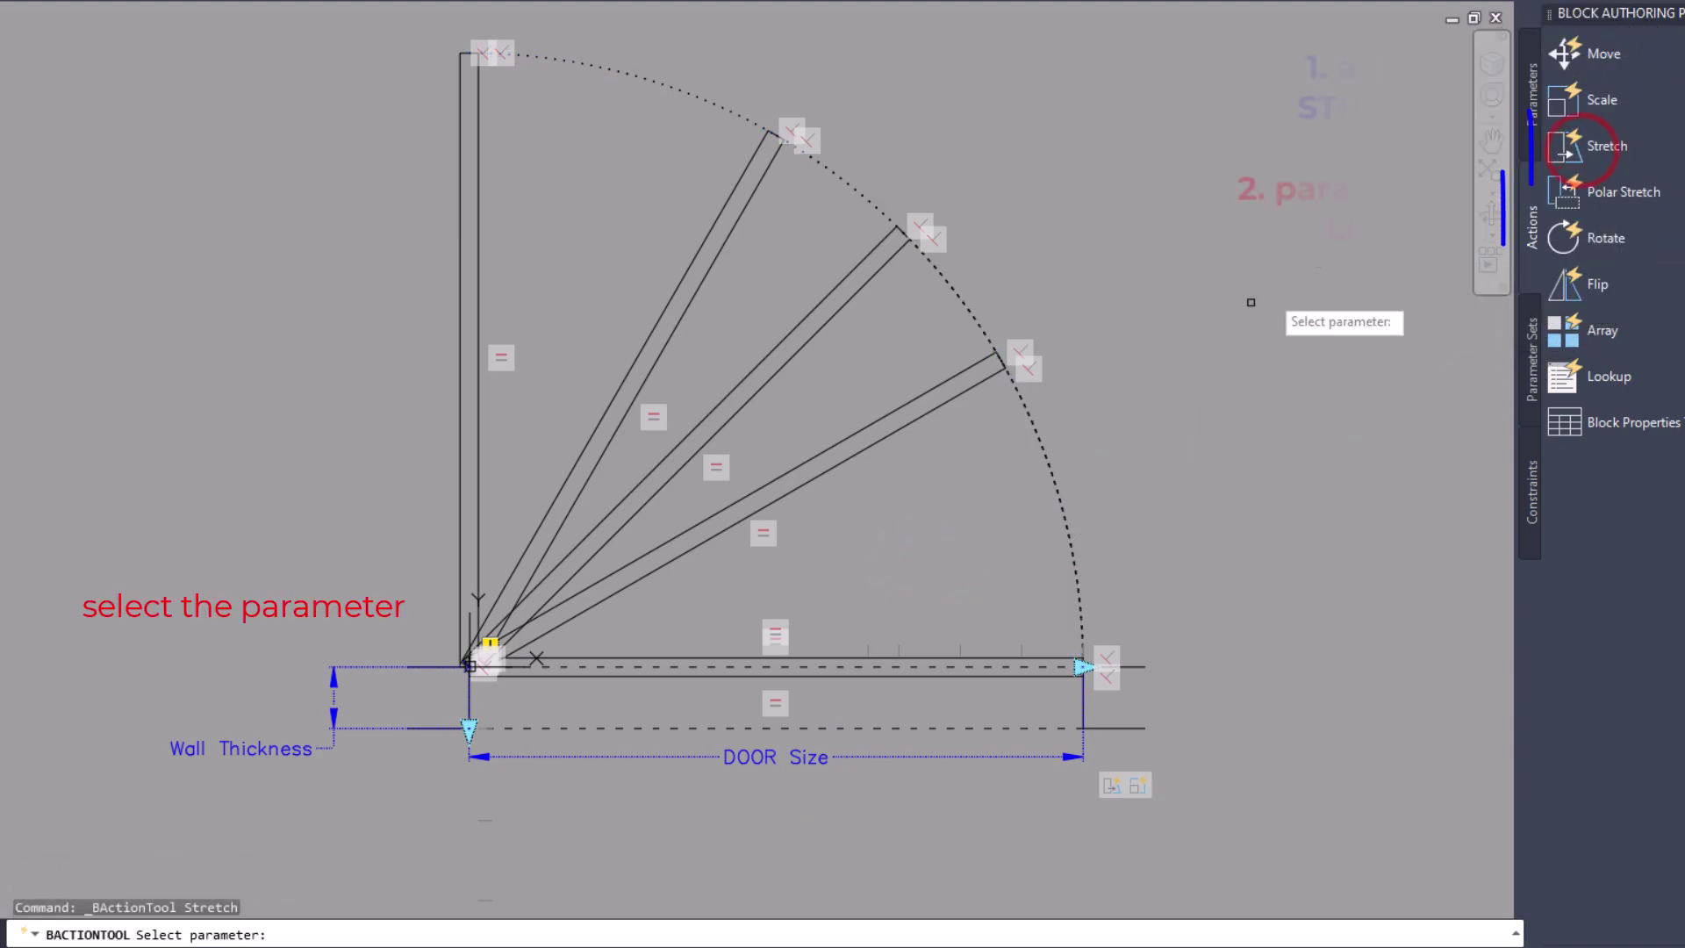
click(282, 750)
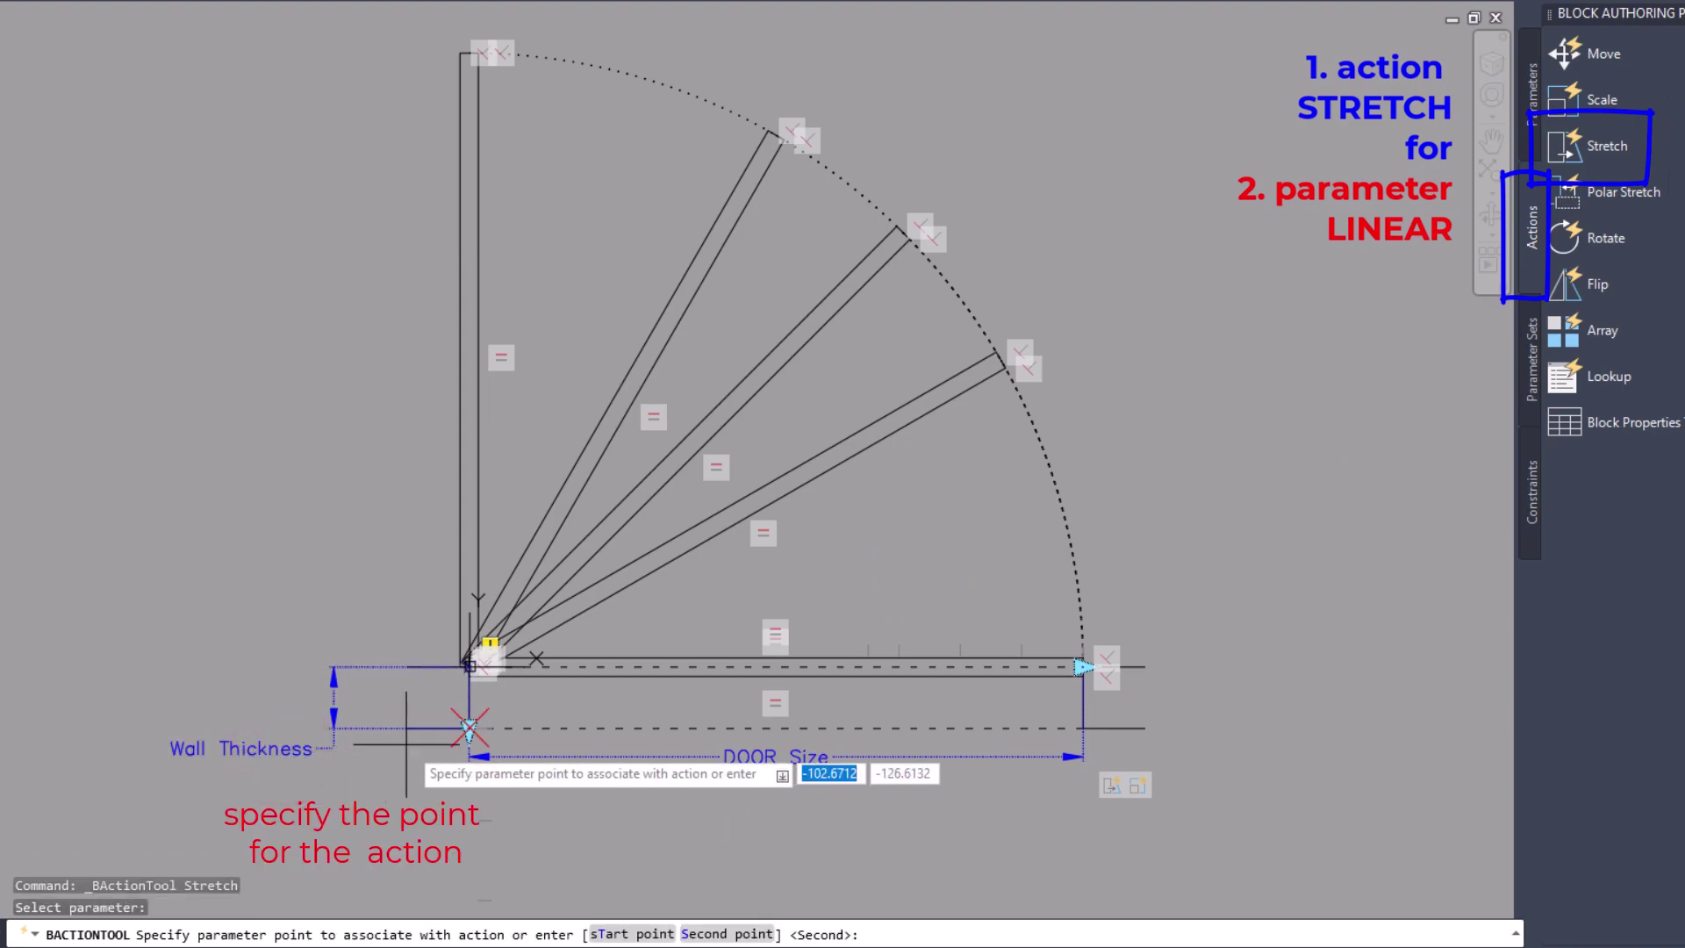
click(467, 728)
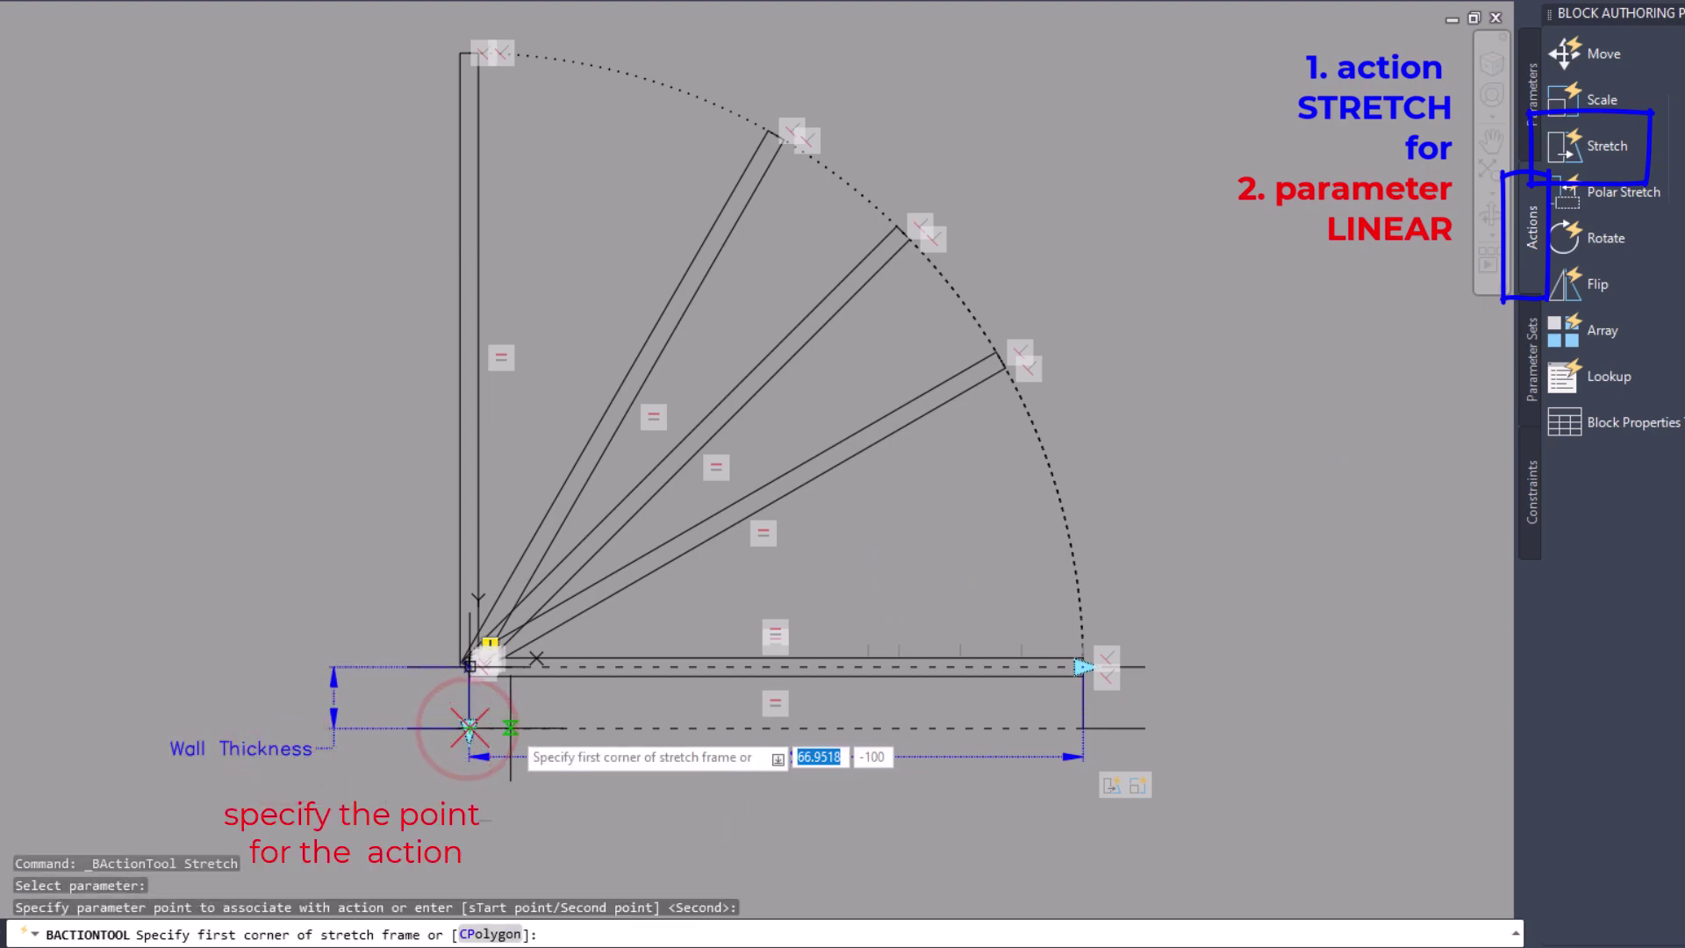
click(388, 698)
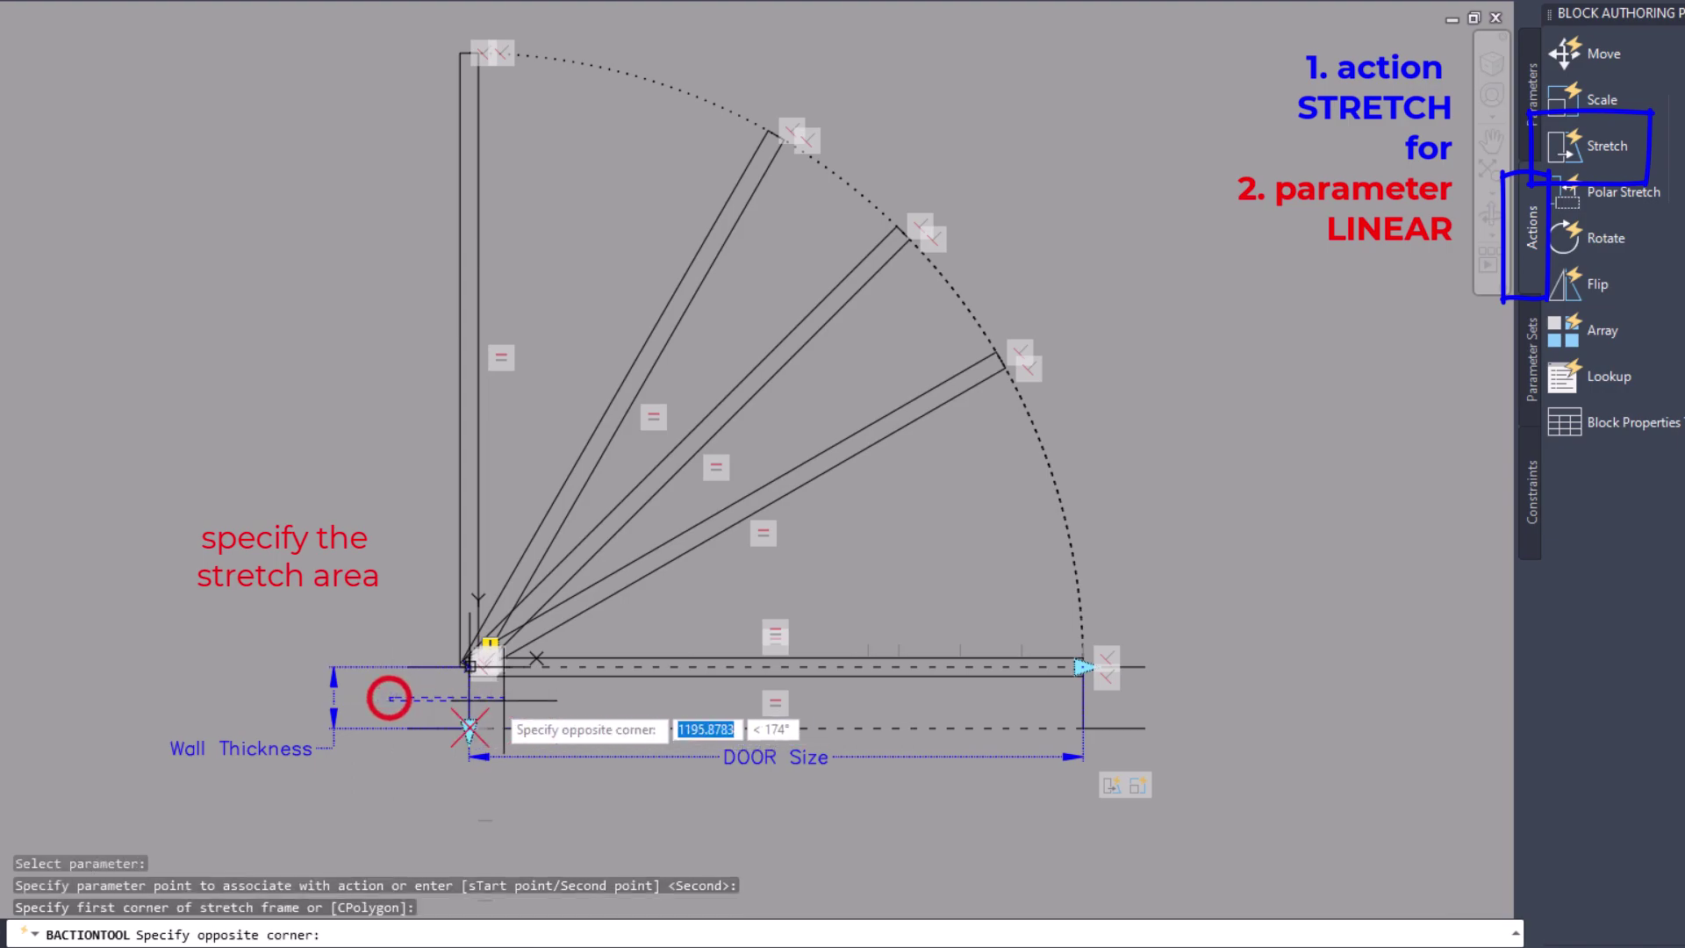
click(1191, 819)
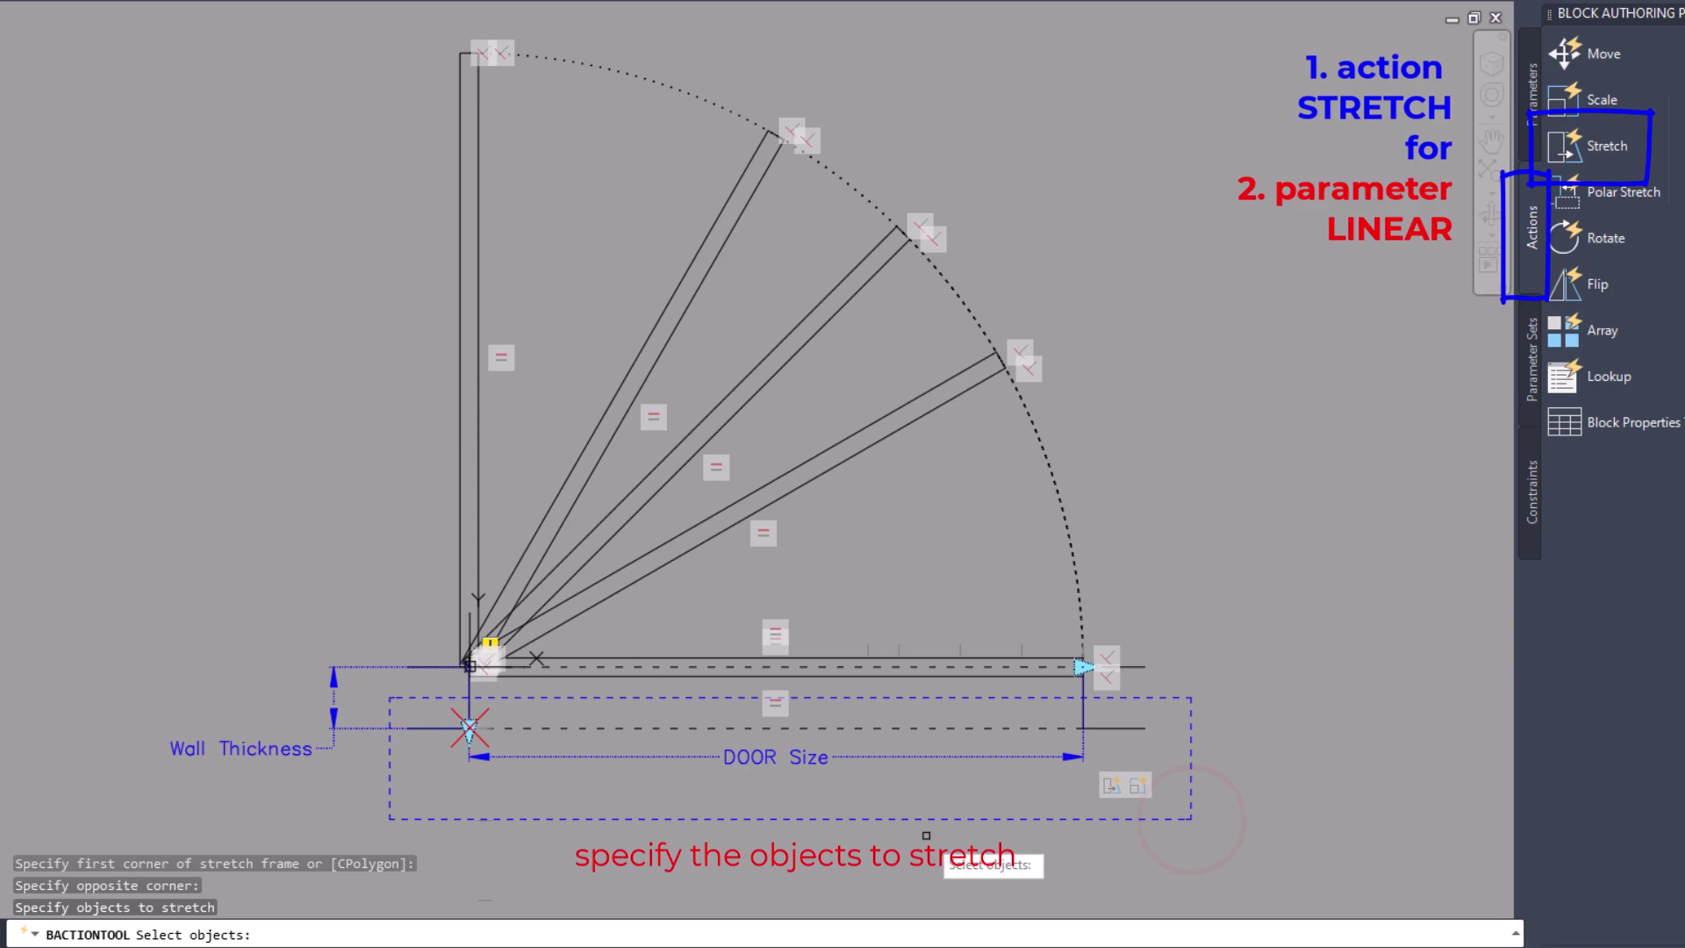
click(566, 727)
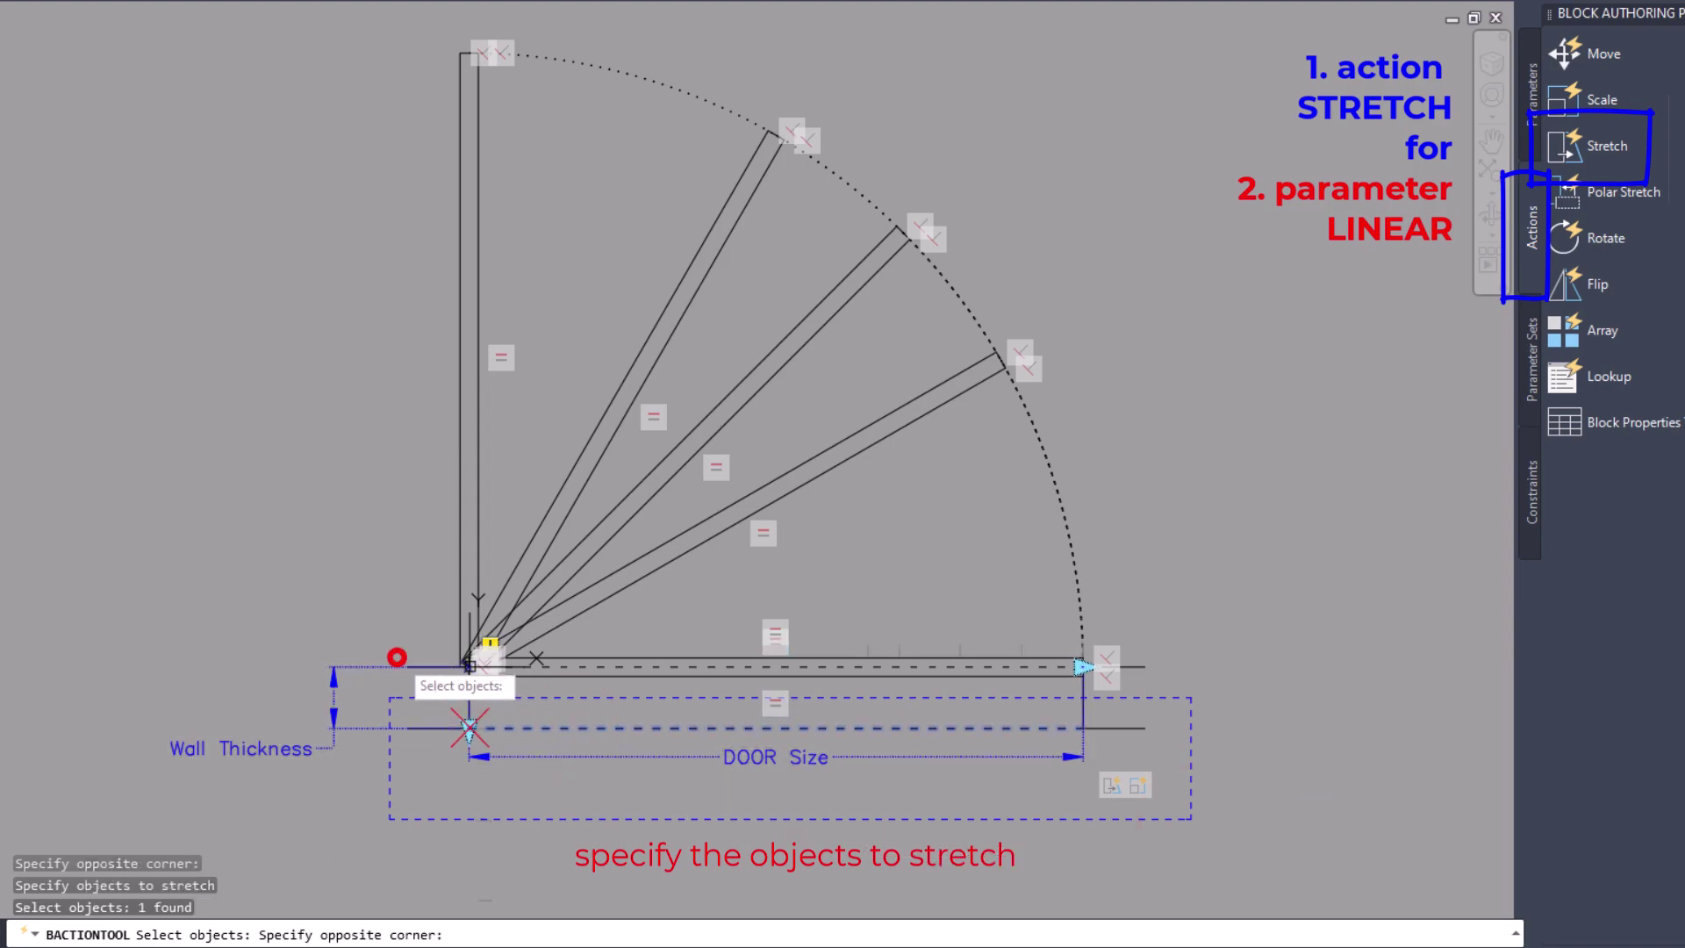
click(491, 741)
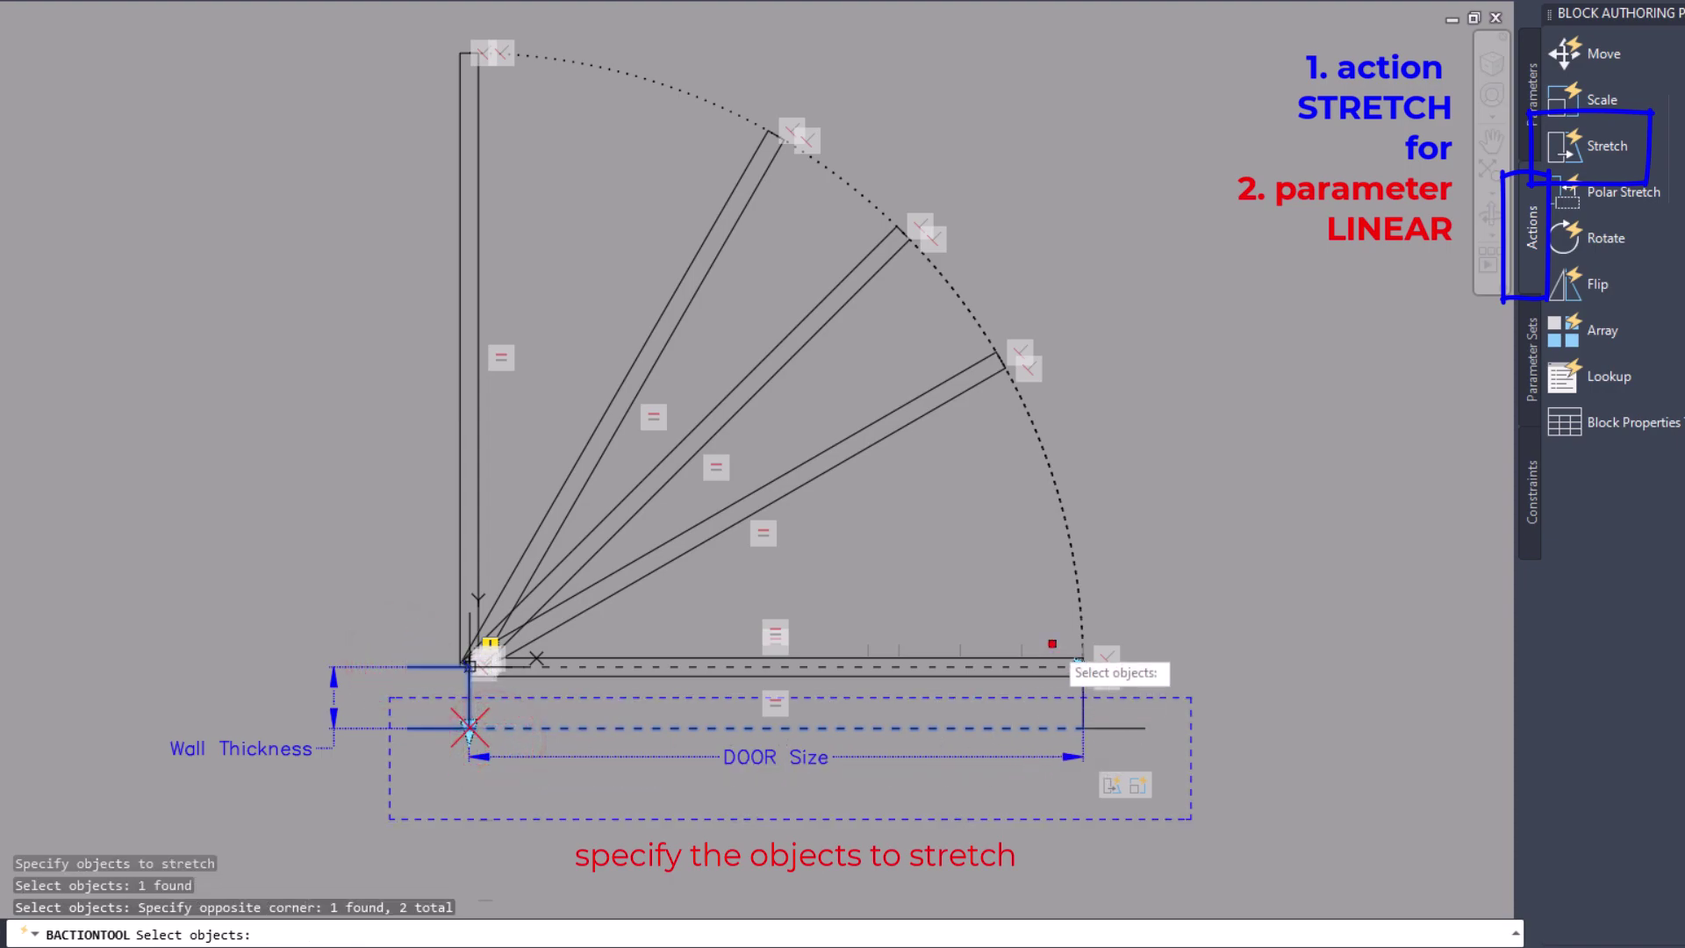
click(1078, 662)
click(1160, 752)
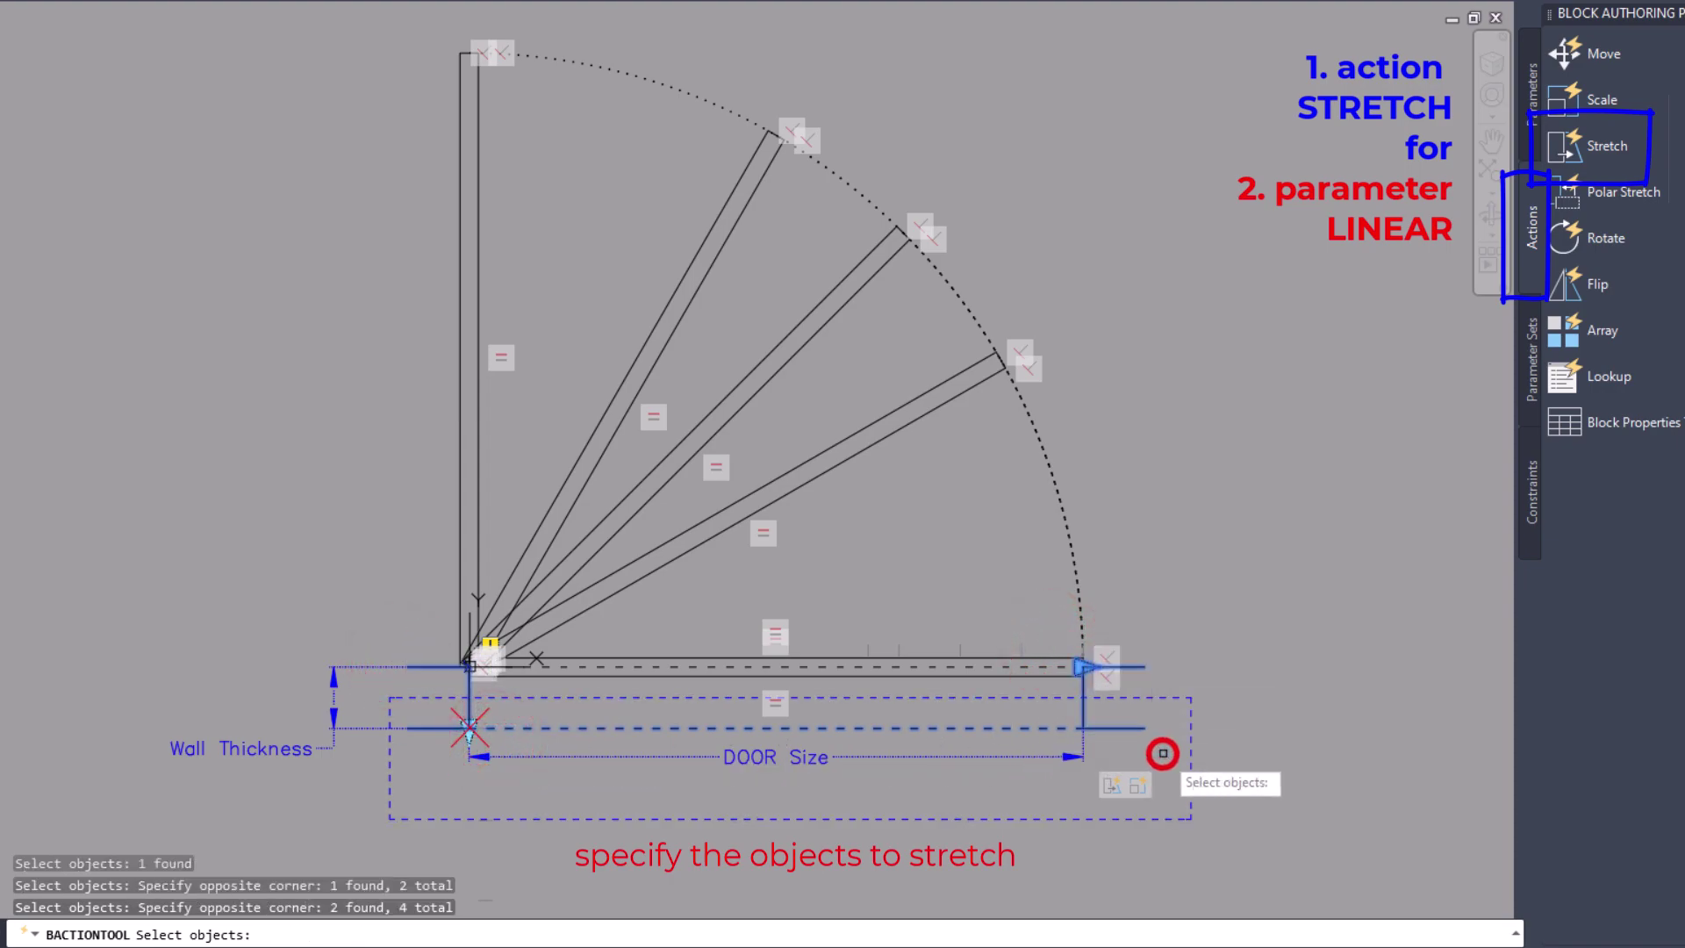
right_click(960, 773)
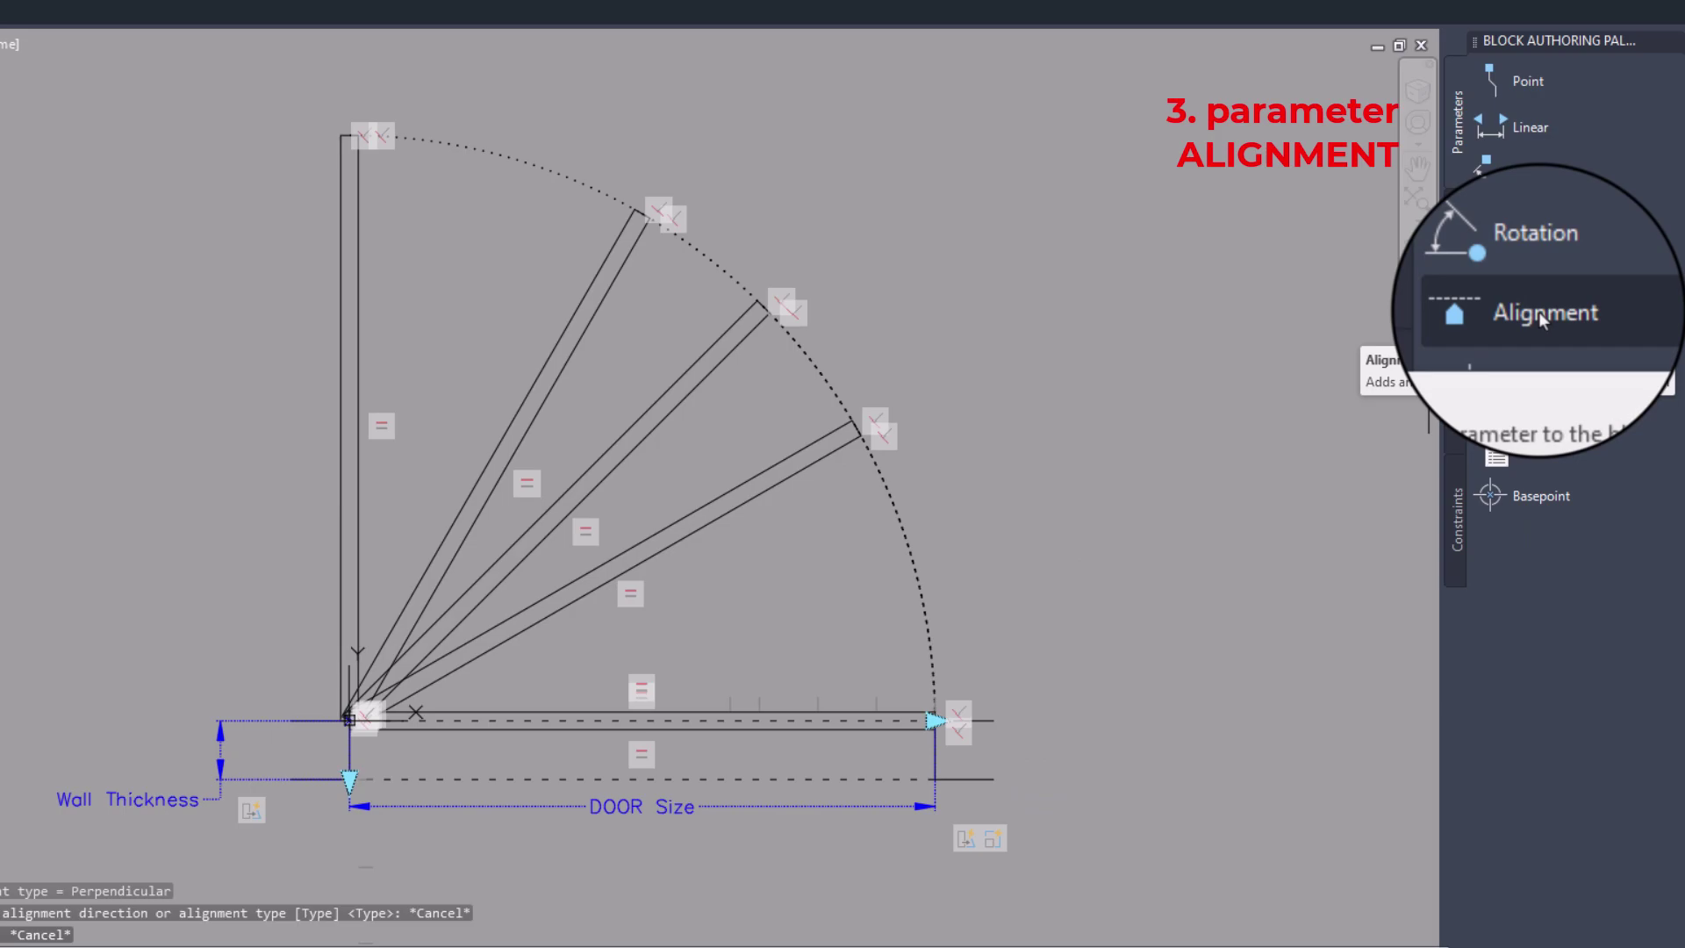
Add a horizontal perpendicular Alignment parameter at the midpoint of the upper dashed line
click(1536, 311)
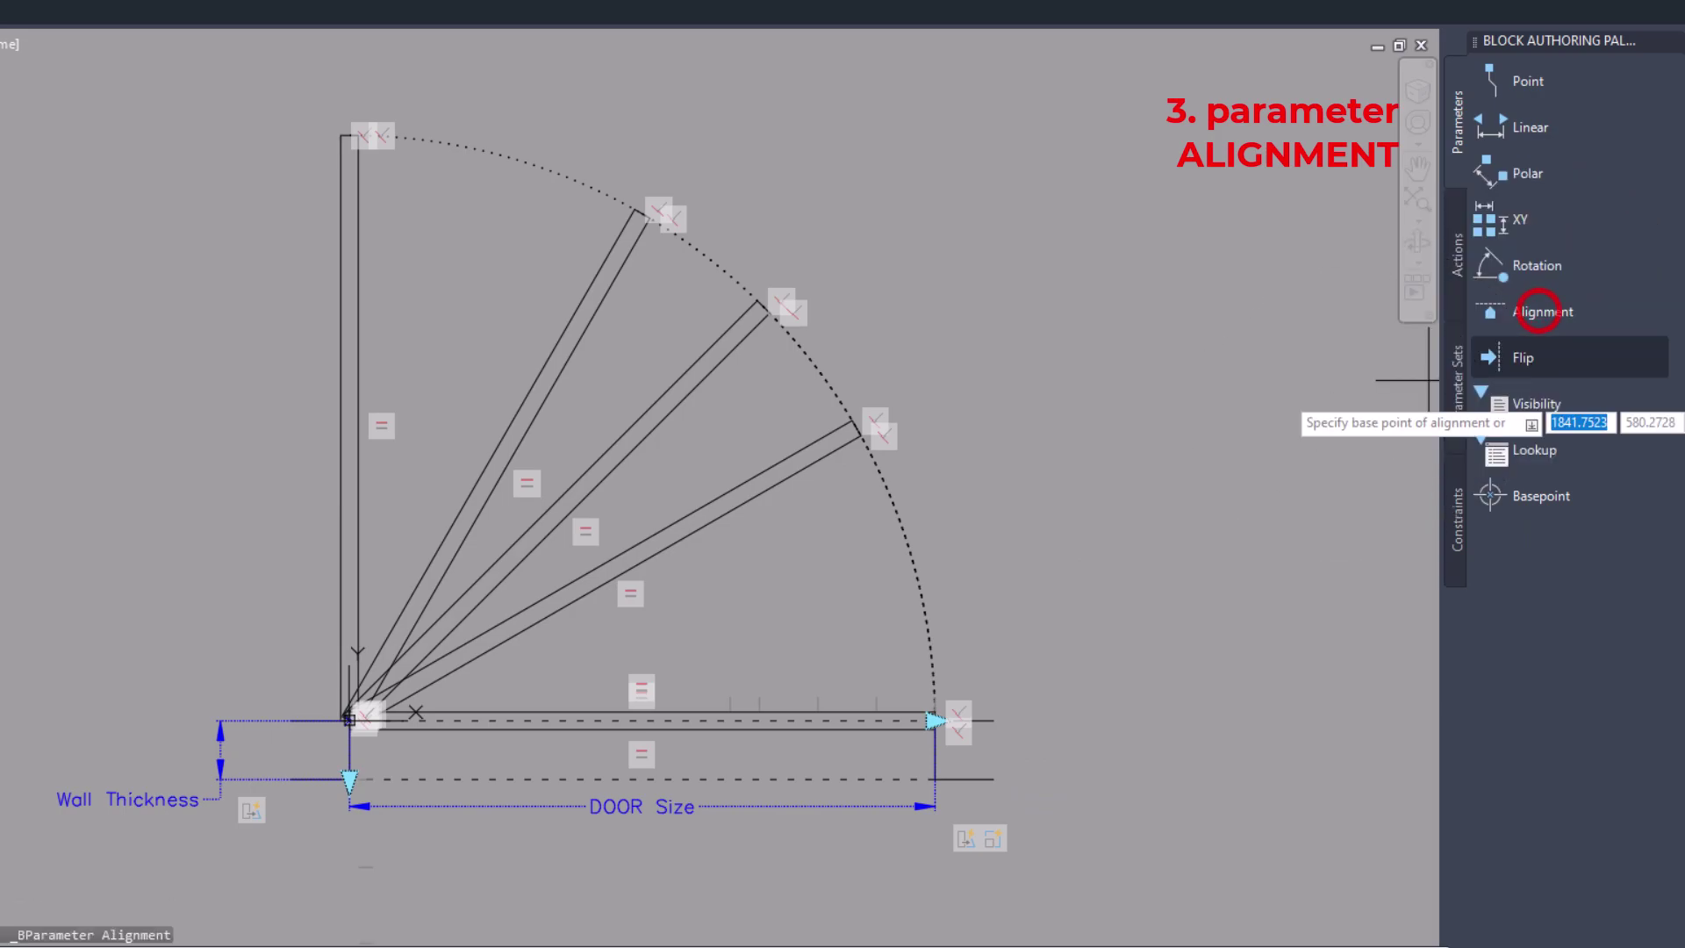
click(835, 606)
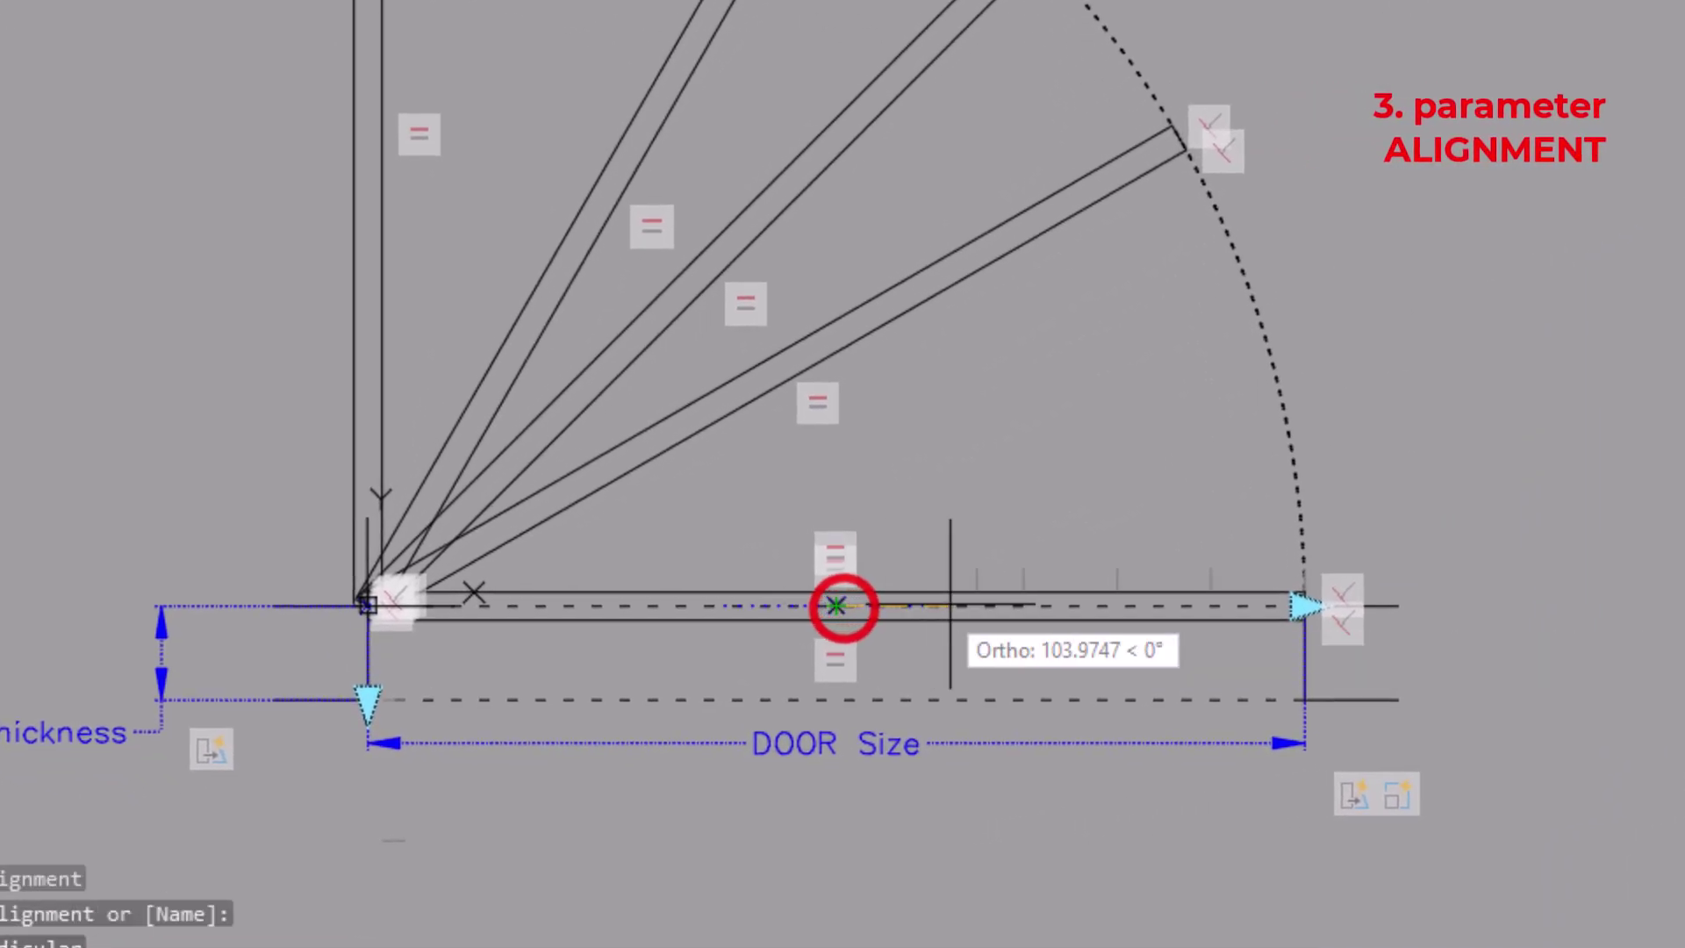
click(1011, 604)
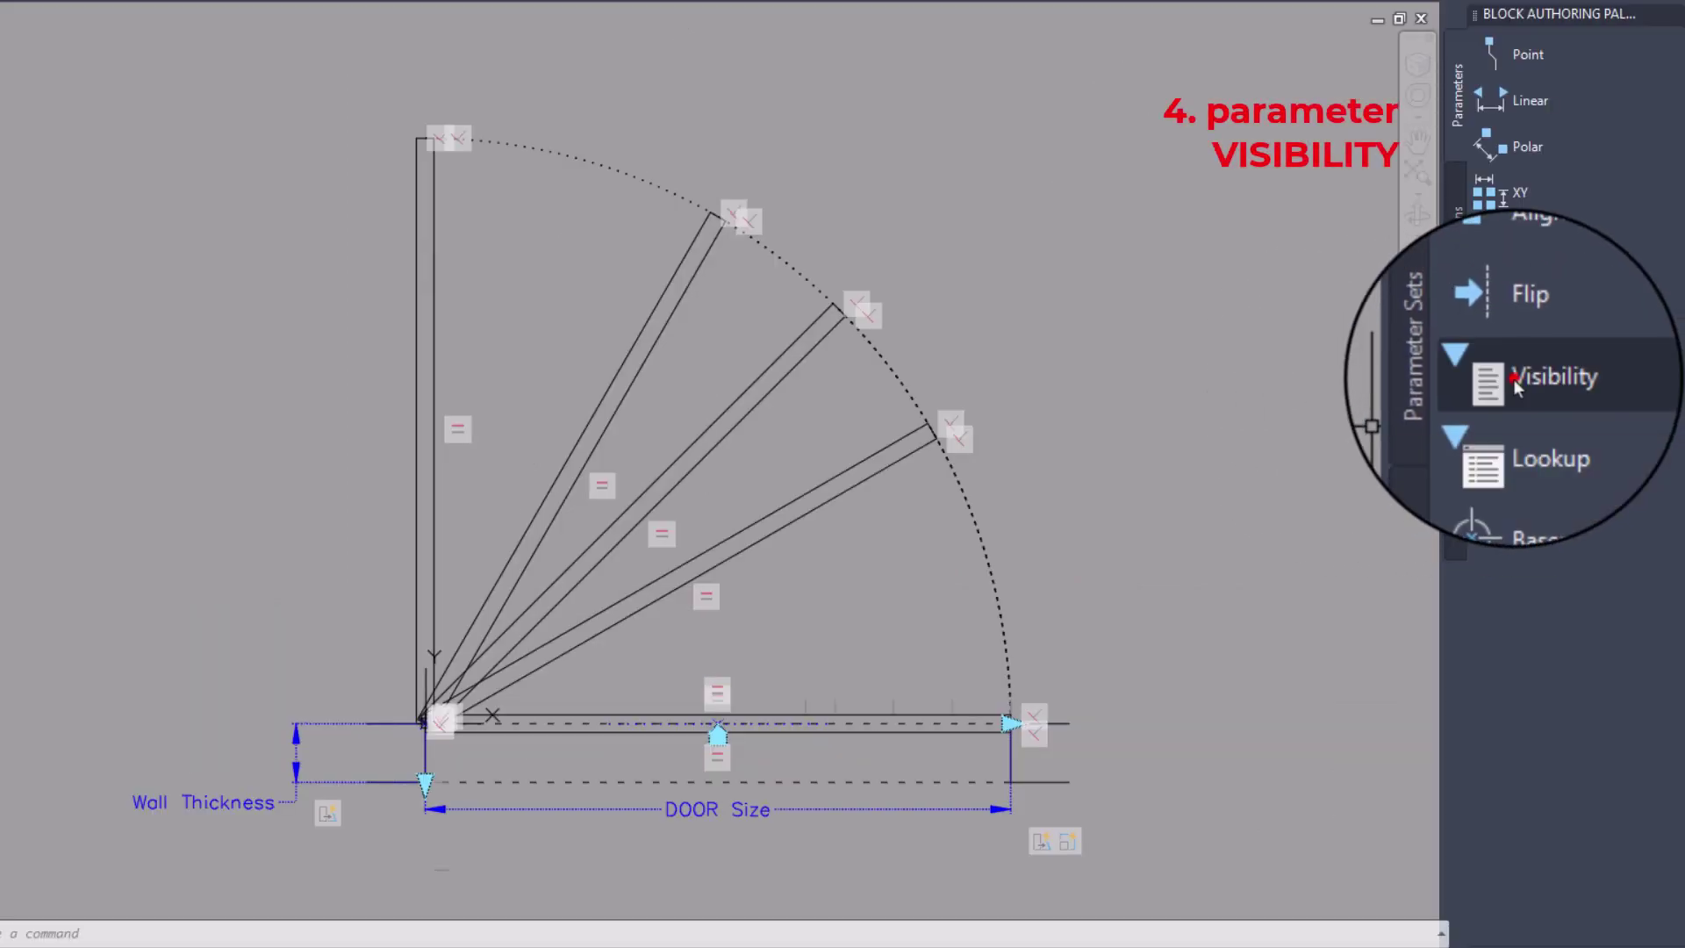
Place a Visibility parameter left of the vertical door leaf and name it Opening Angle
click(1515, 382)
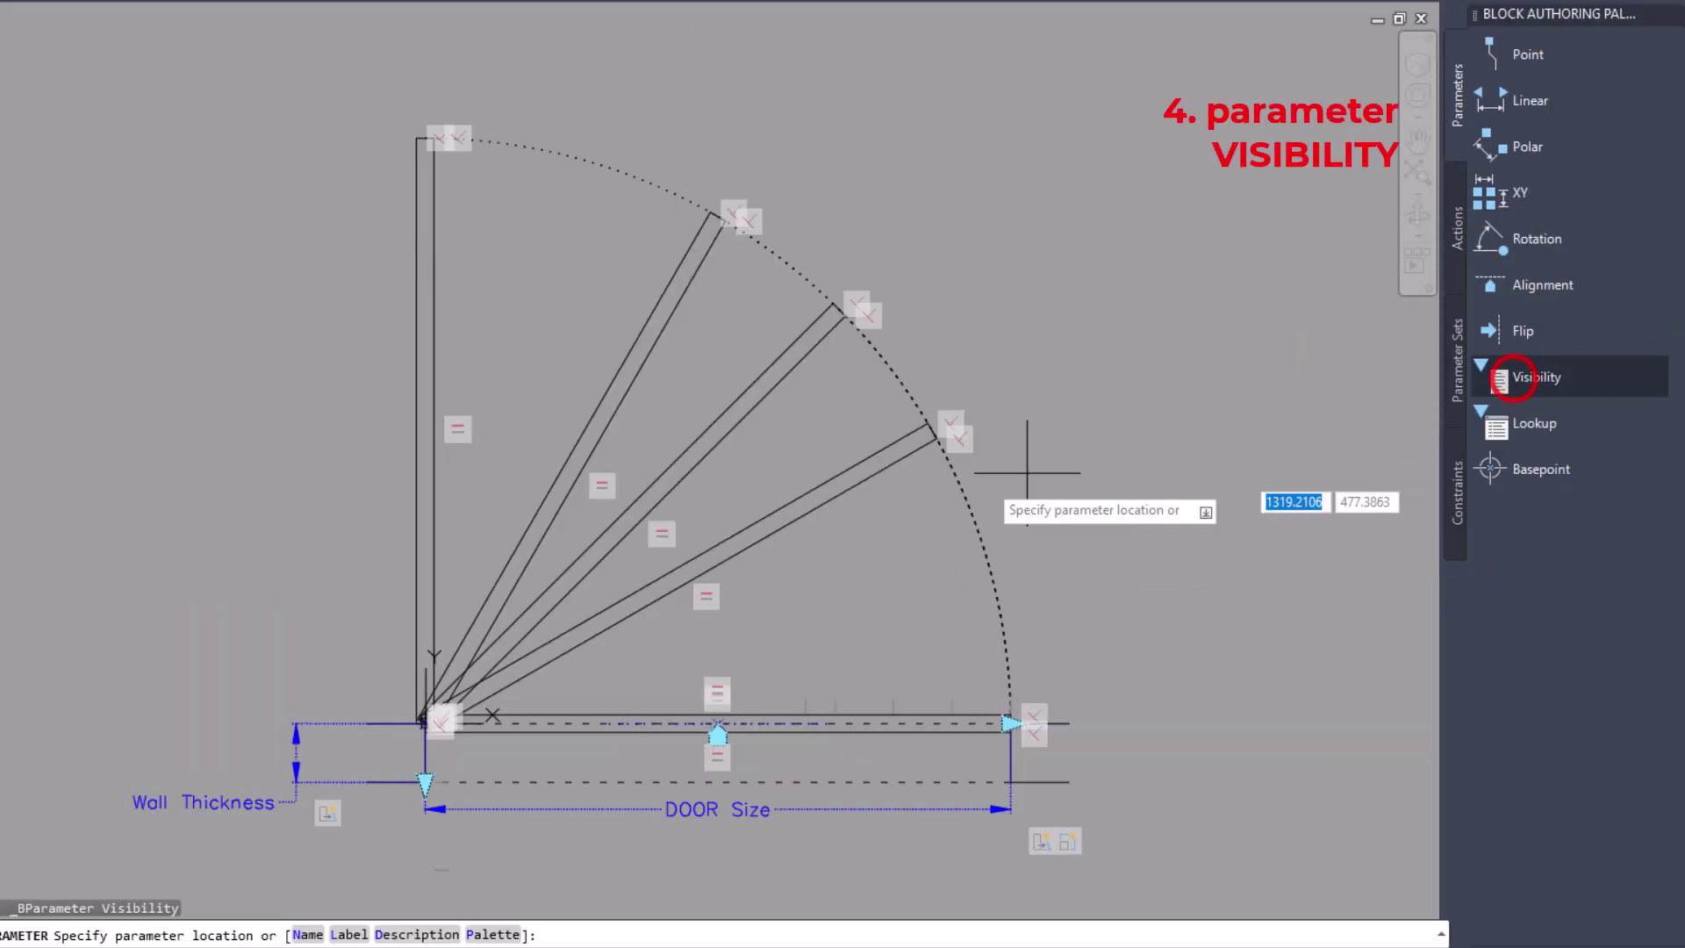
click(301, 566)
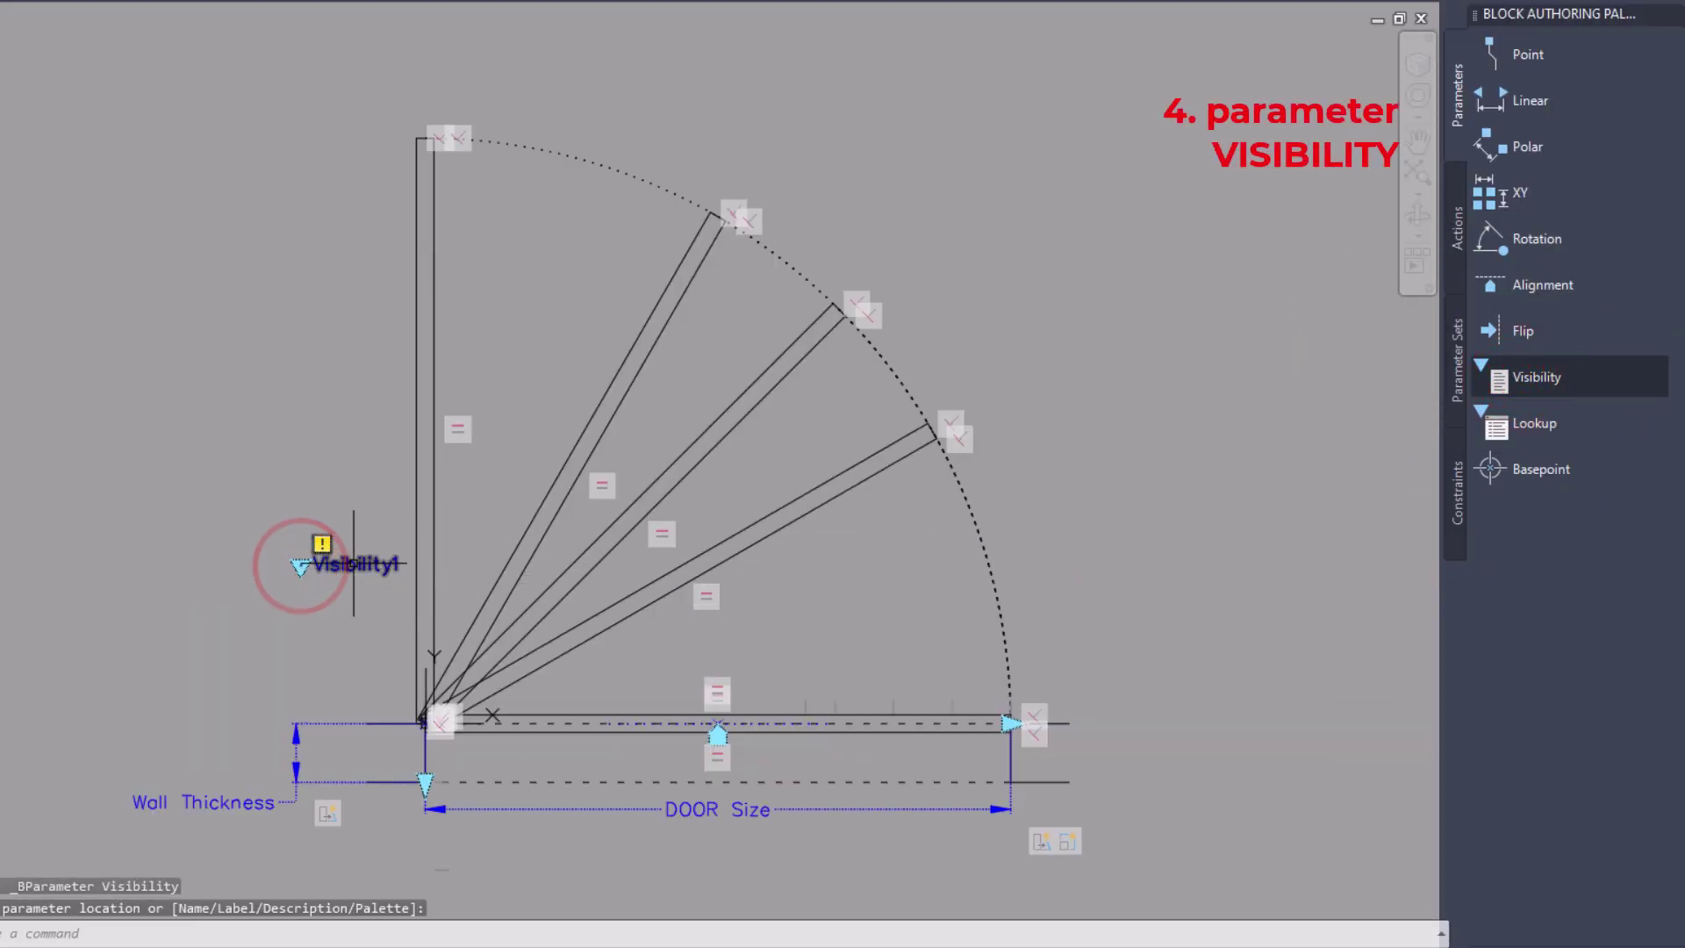
click(355, 564)
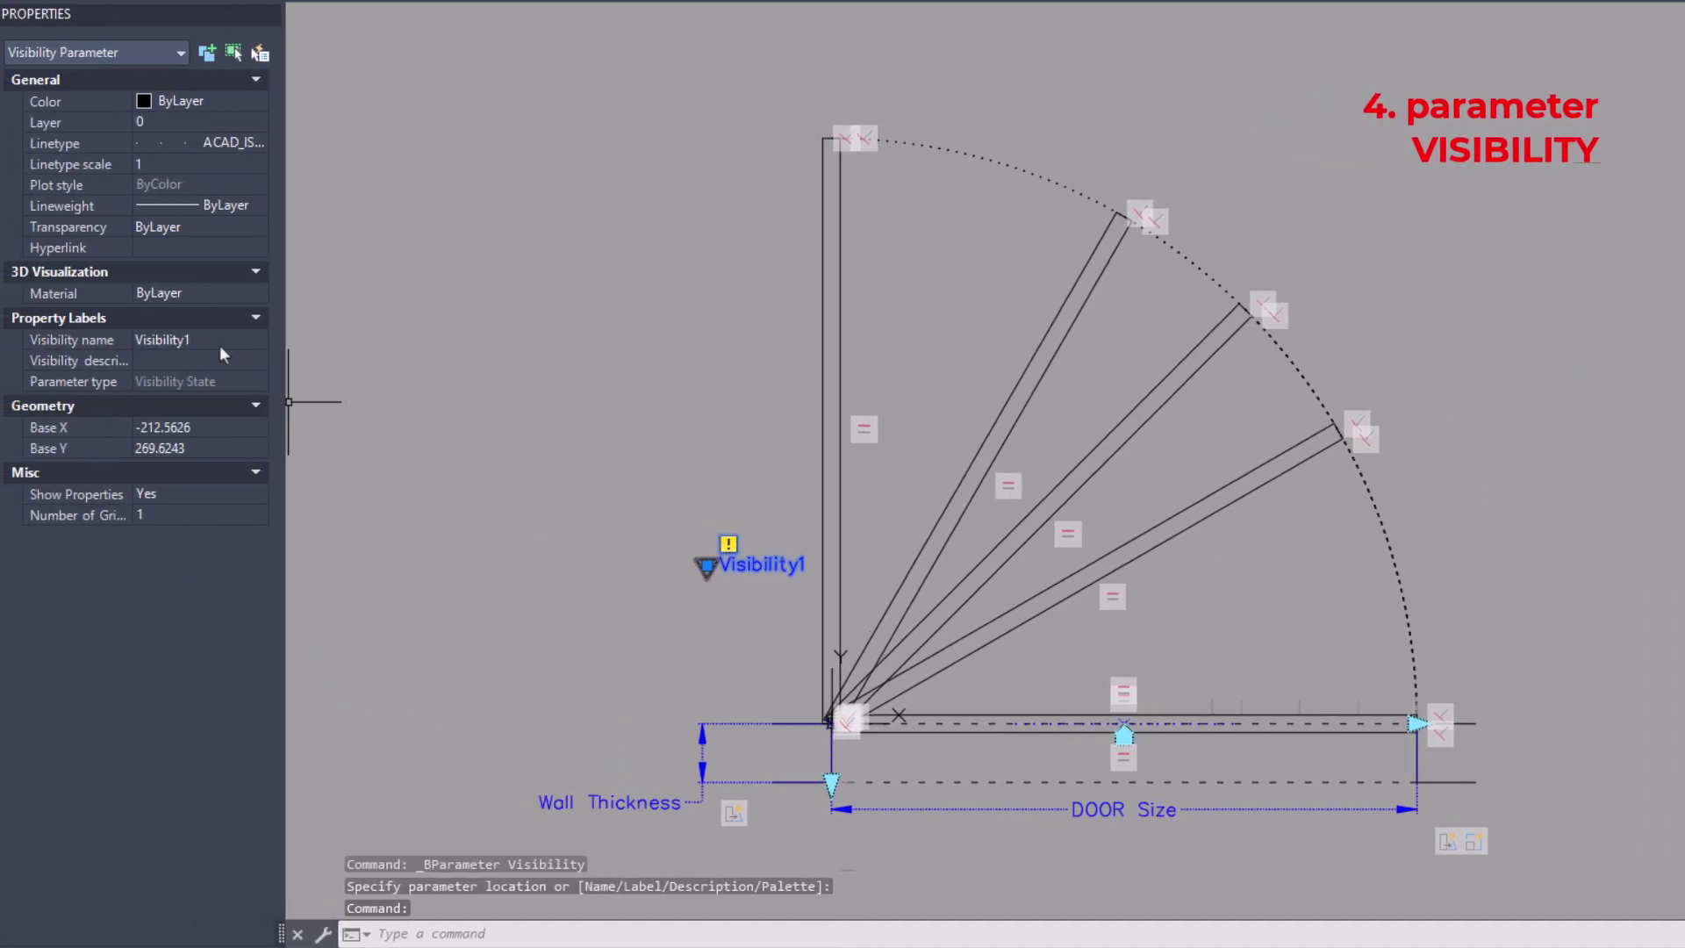
click(227, 340)
text(Opening Angle)
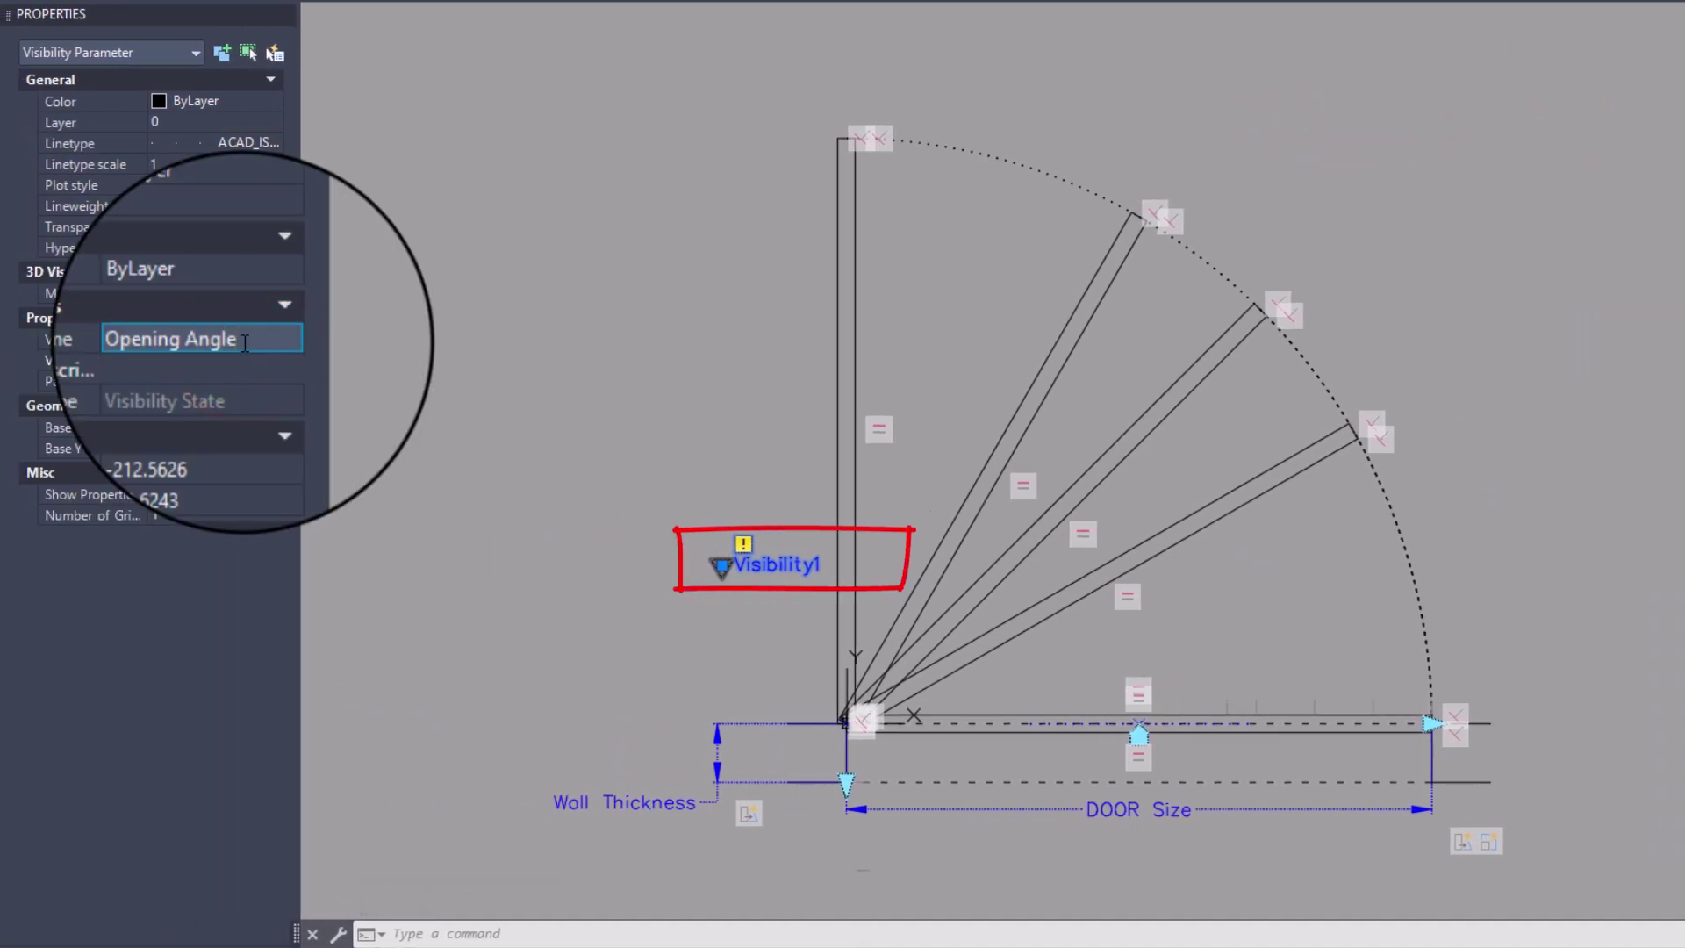
key(Return)
Rename the default visibility state as Closed and add a state named Open 30° that shows all existing objects
click(1155, 95)
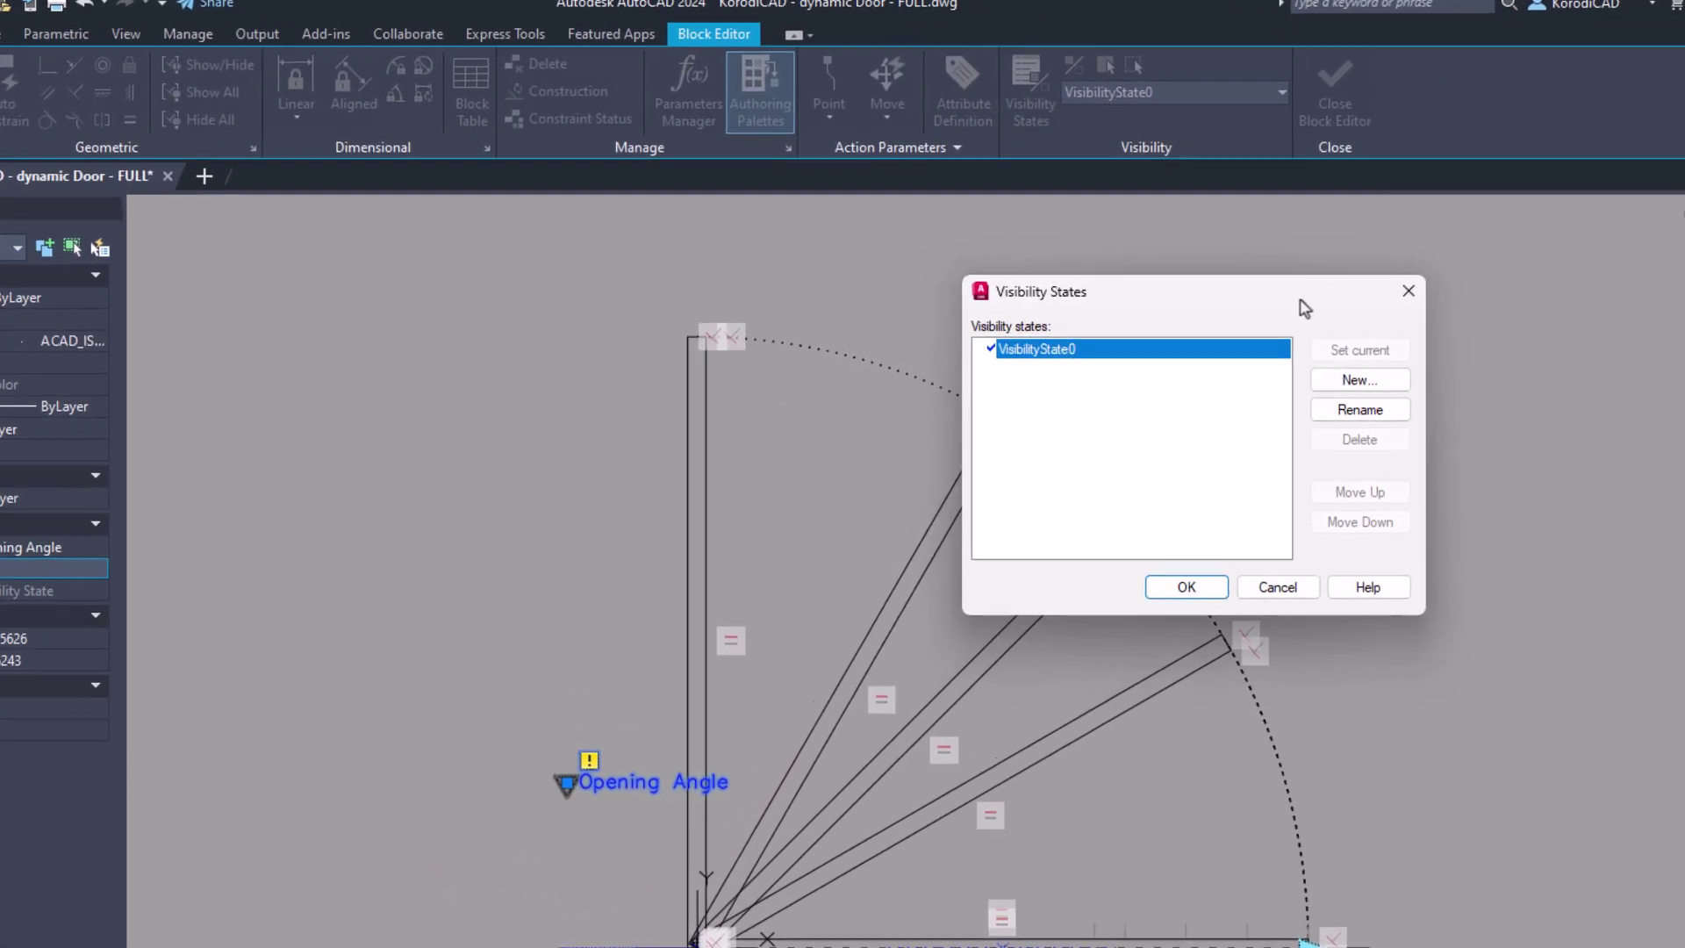
click(1343, 412)
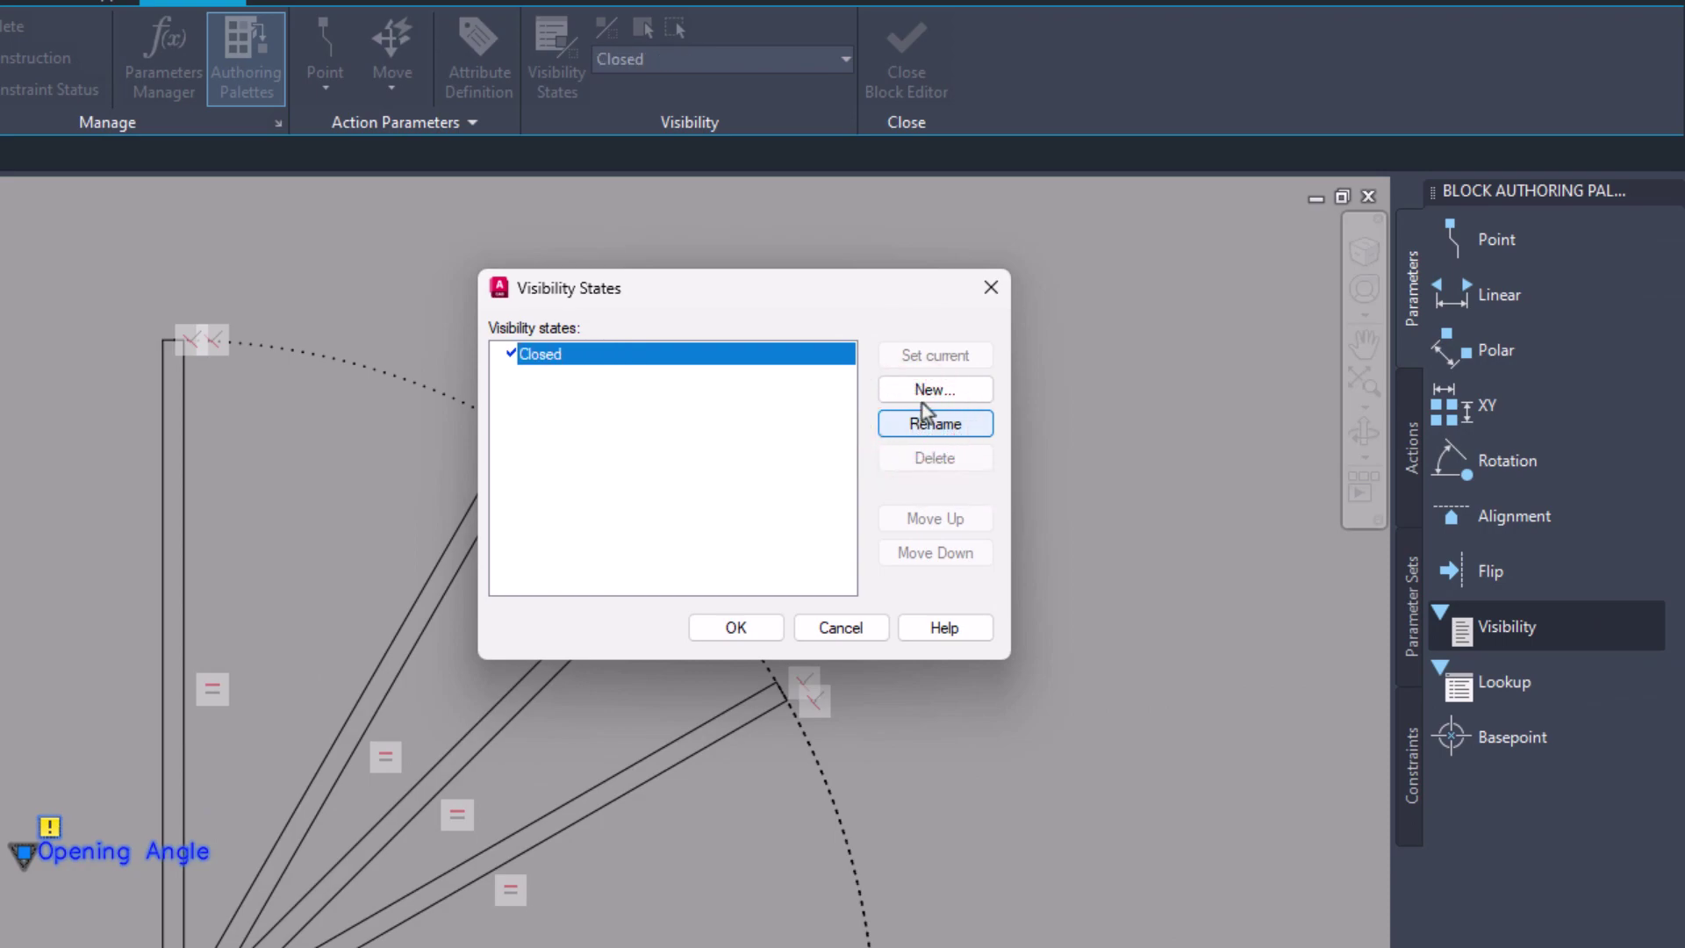
click(921, 394)
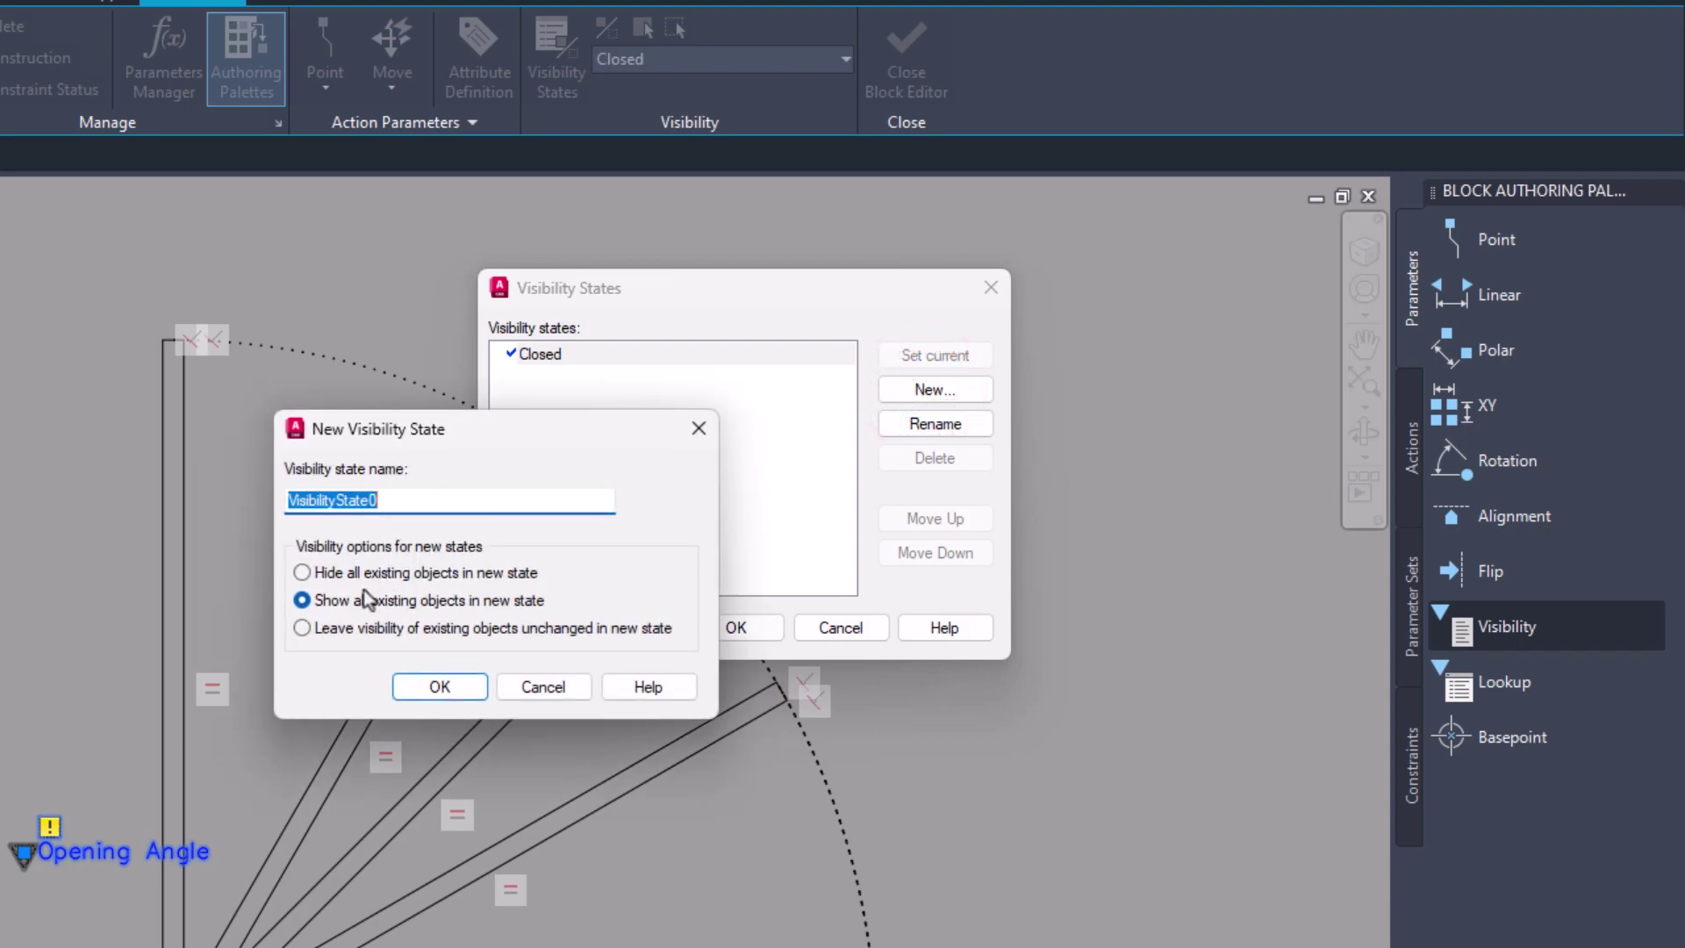
click(300, 627)
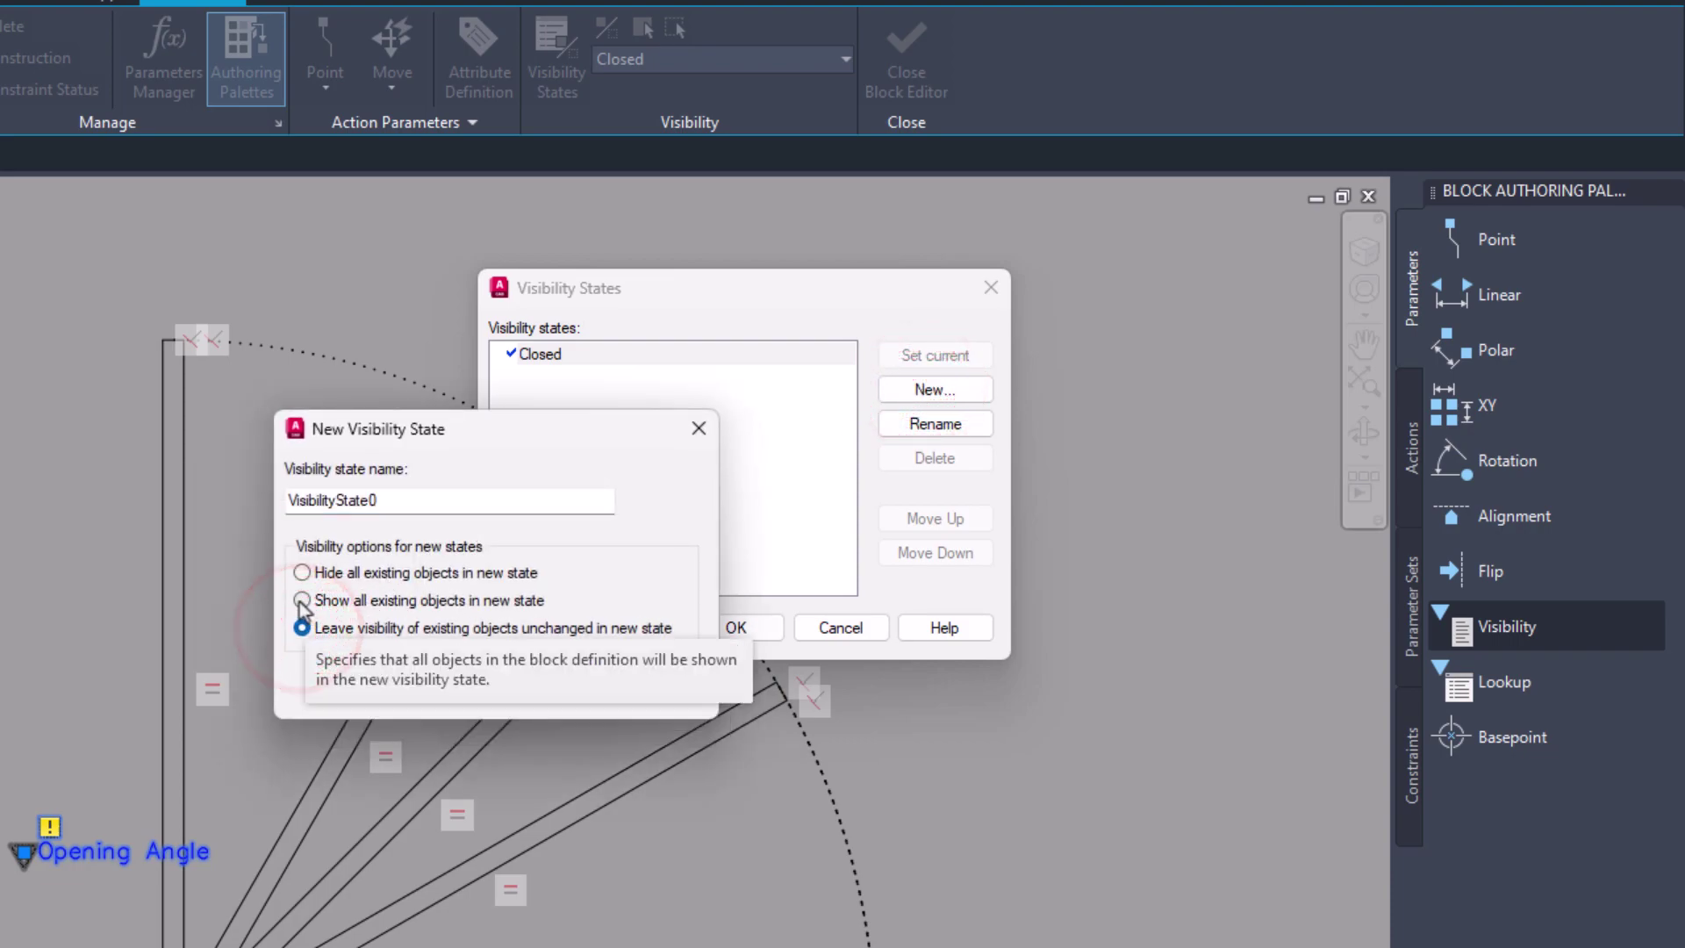
click(302, 600)
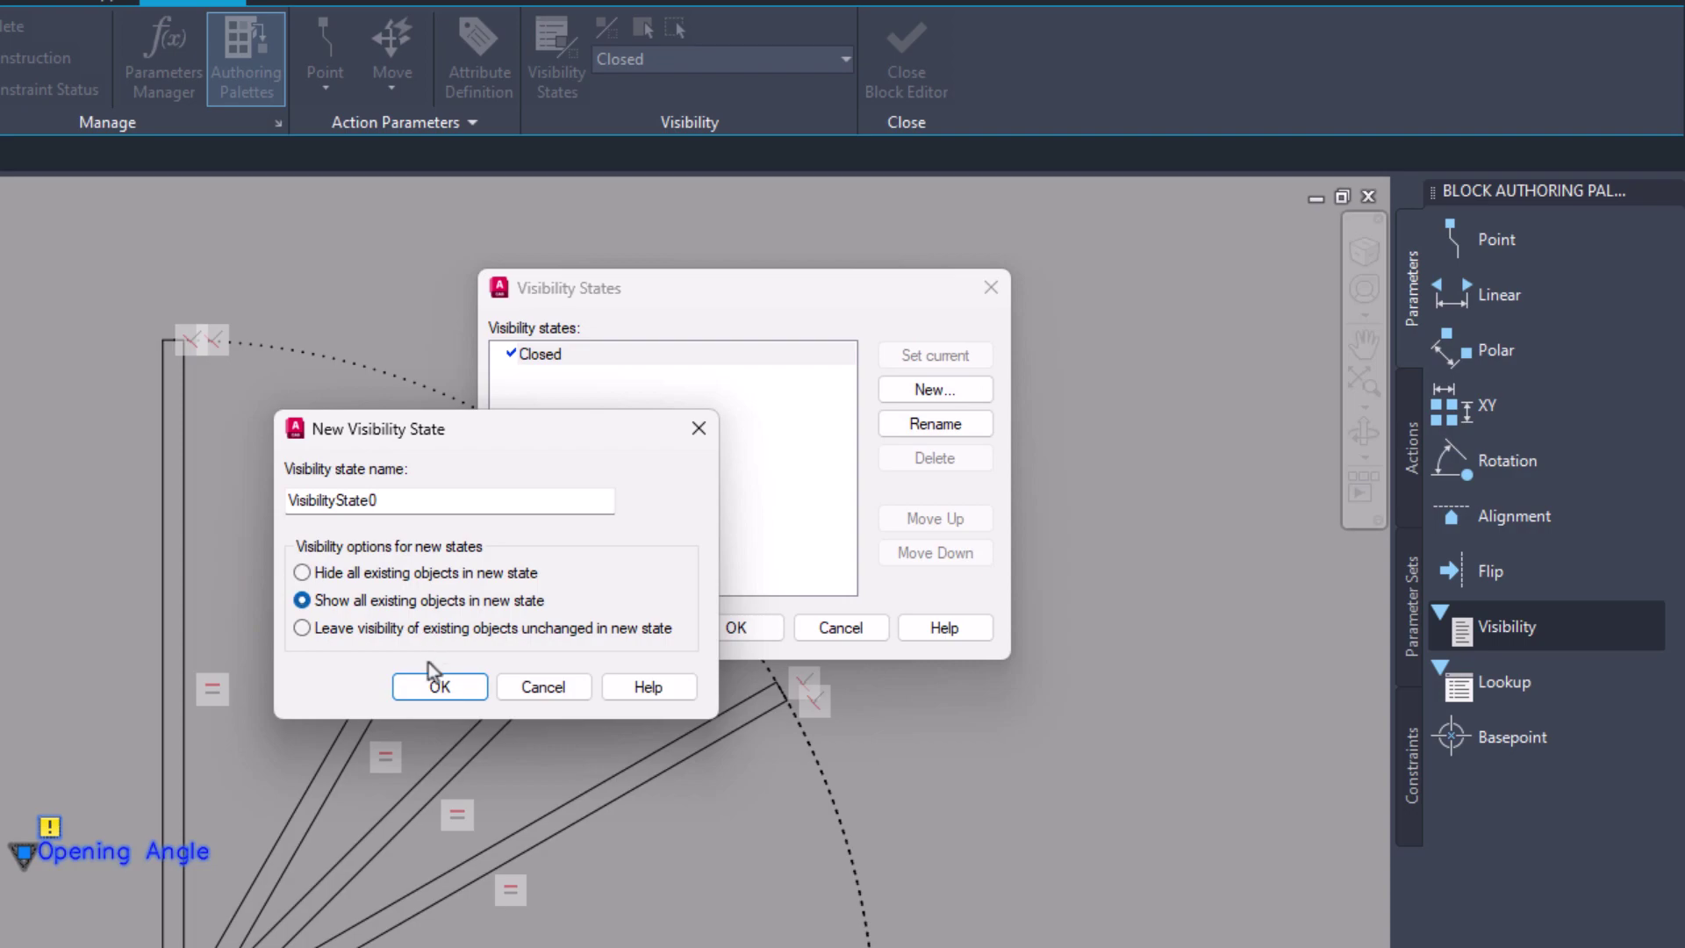
double_click(410, 500)
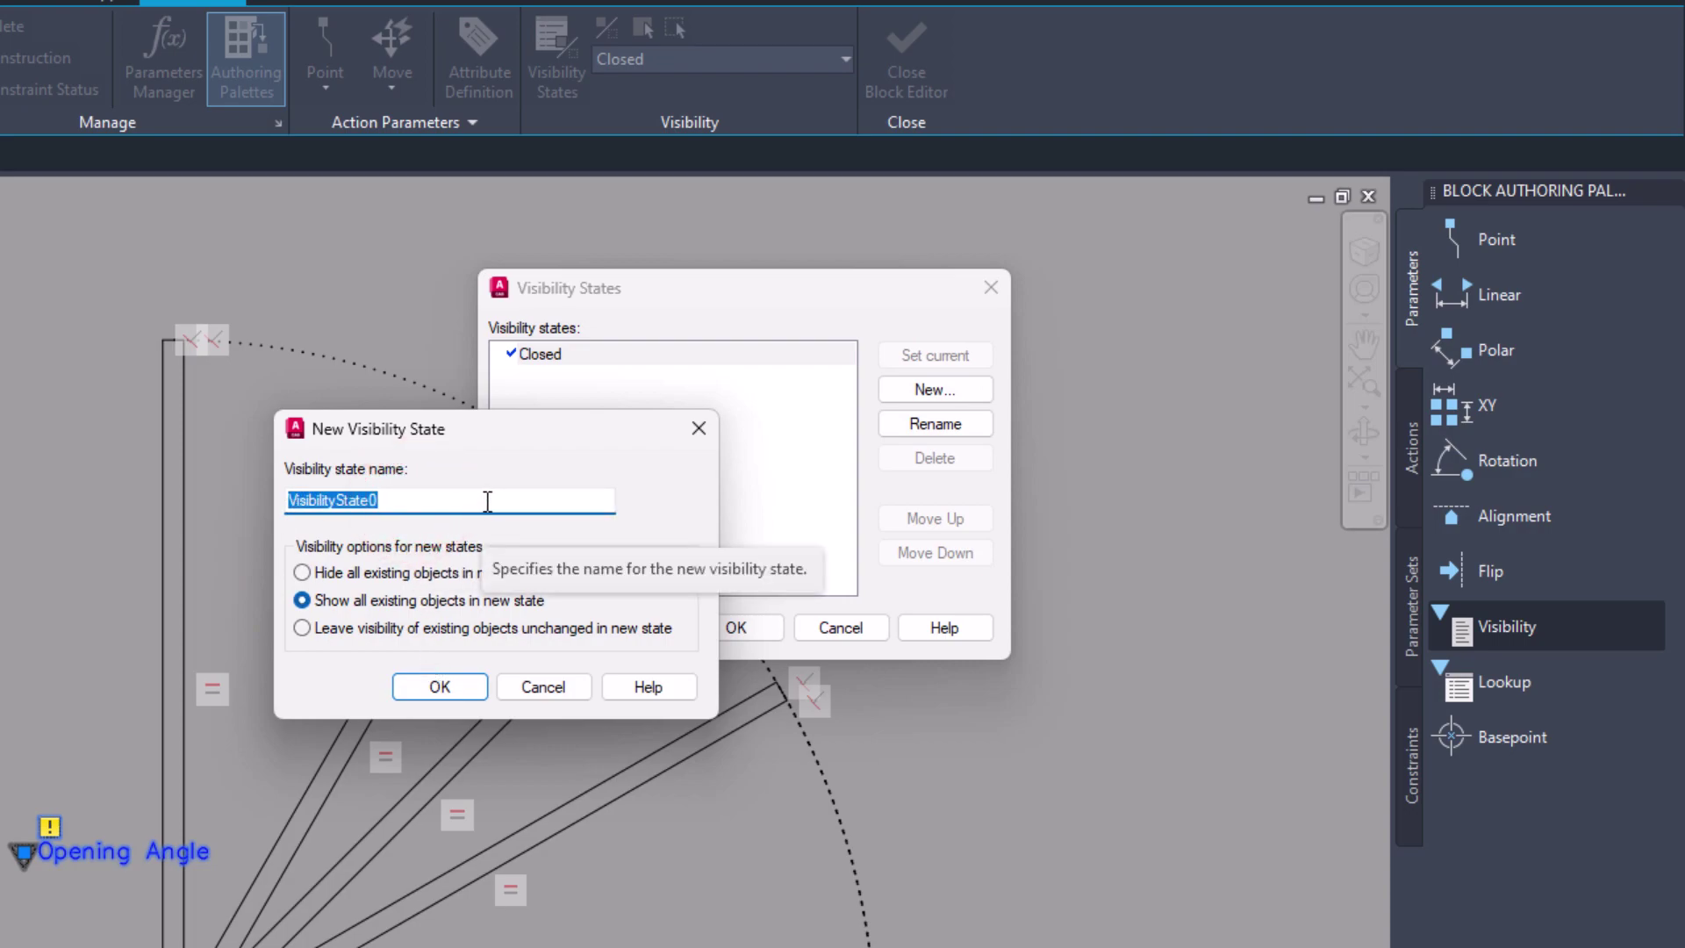
text(Open 30°)
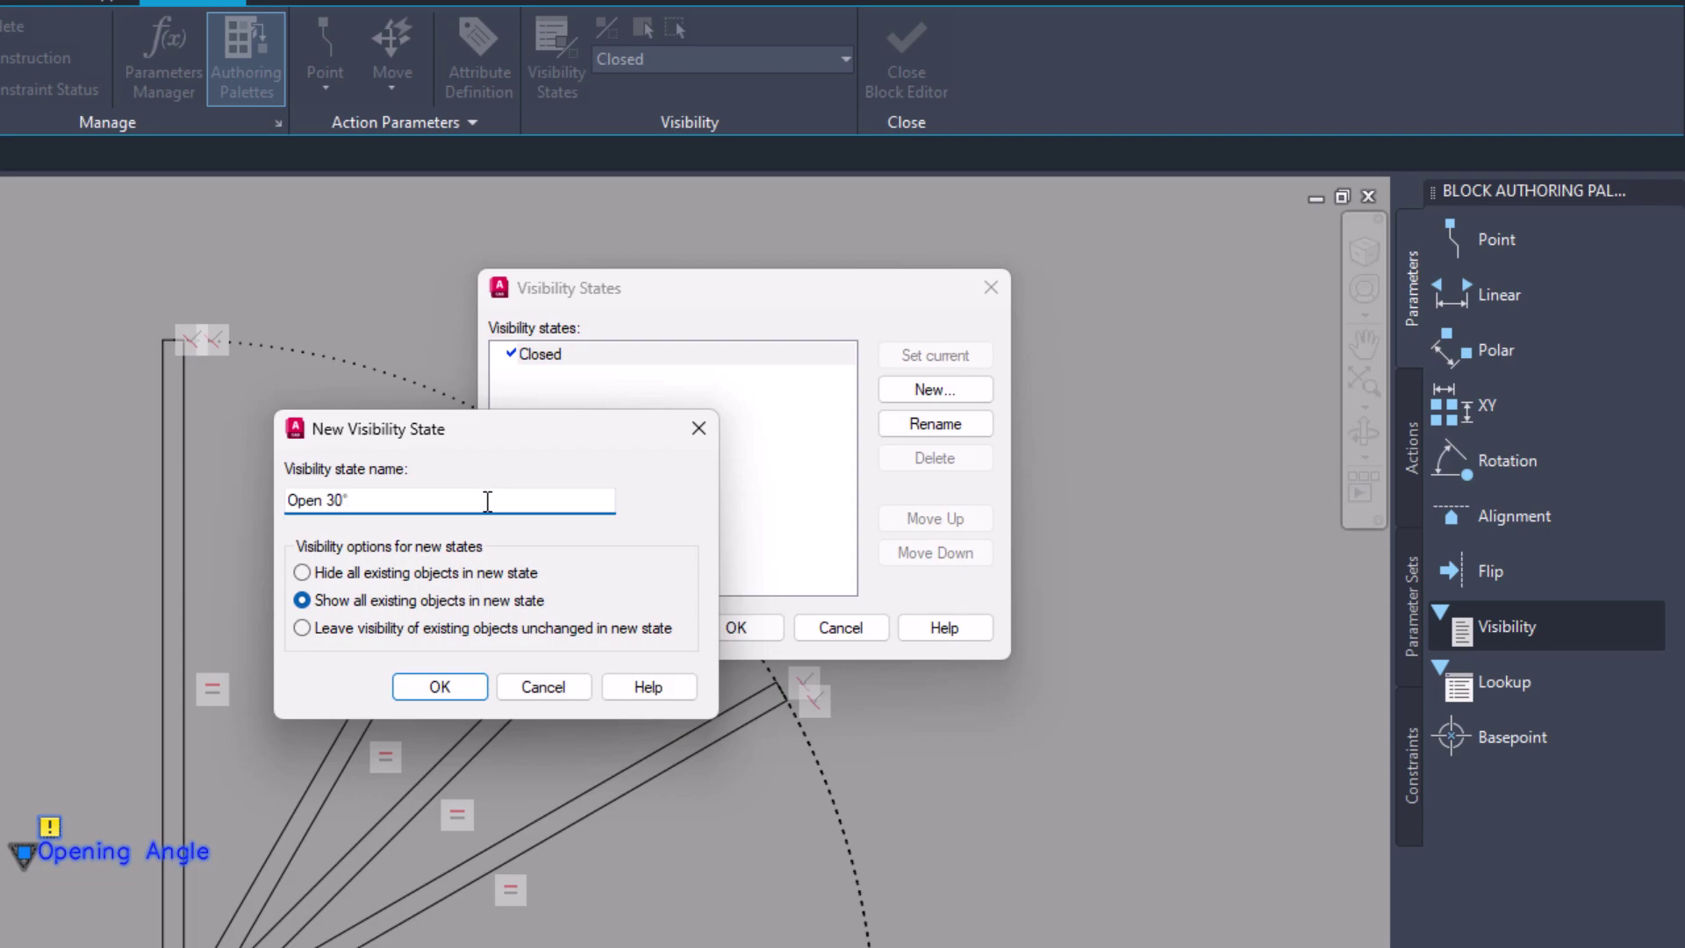
key(Return)
Add three more visibility states named Open 60°, Open 45° and Open 90°, each showing all existing objects
key(Return)
text(Op)
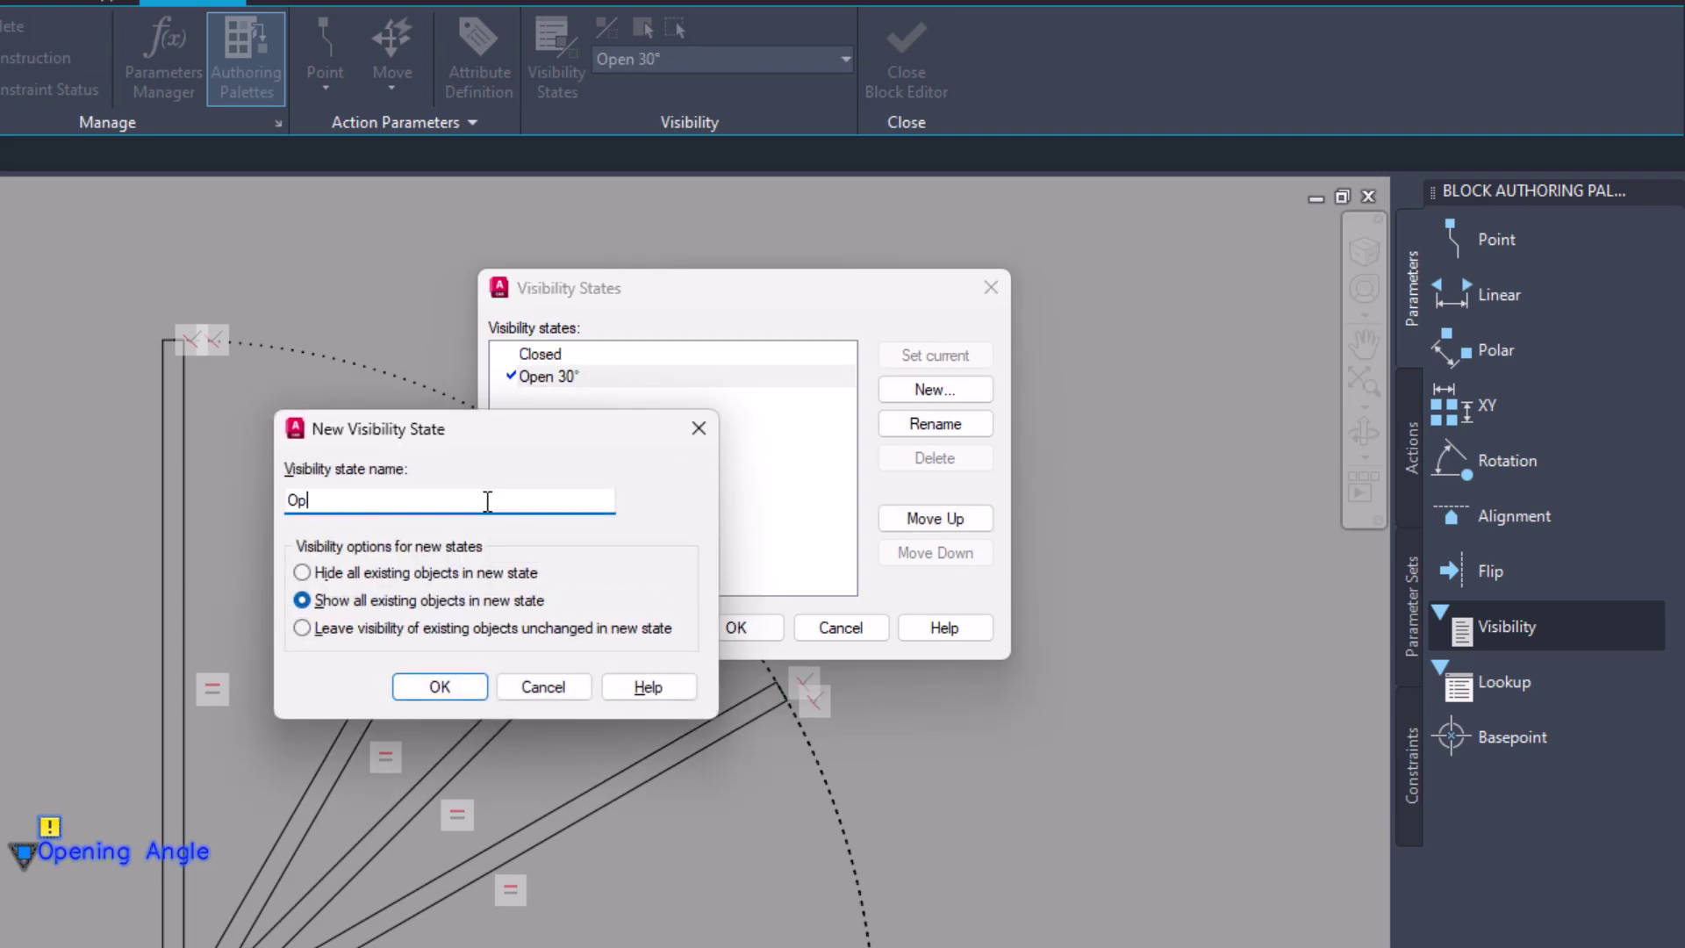
text(en 60°)
key(Return)
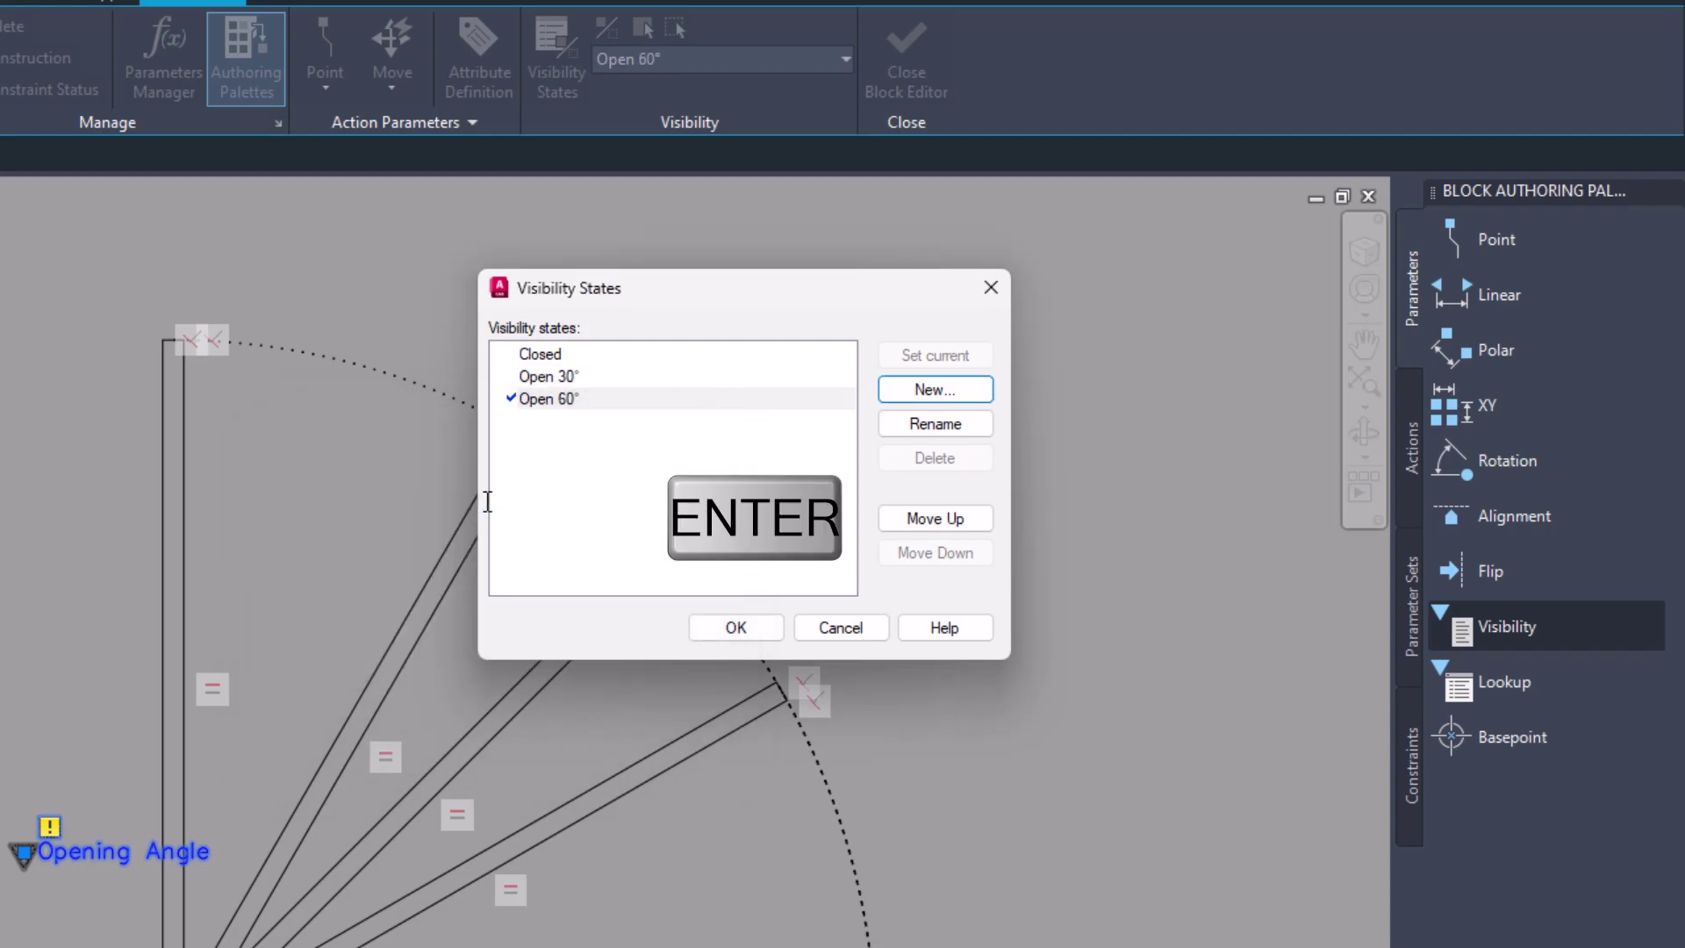
key(Return)
text(Open)
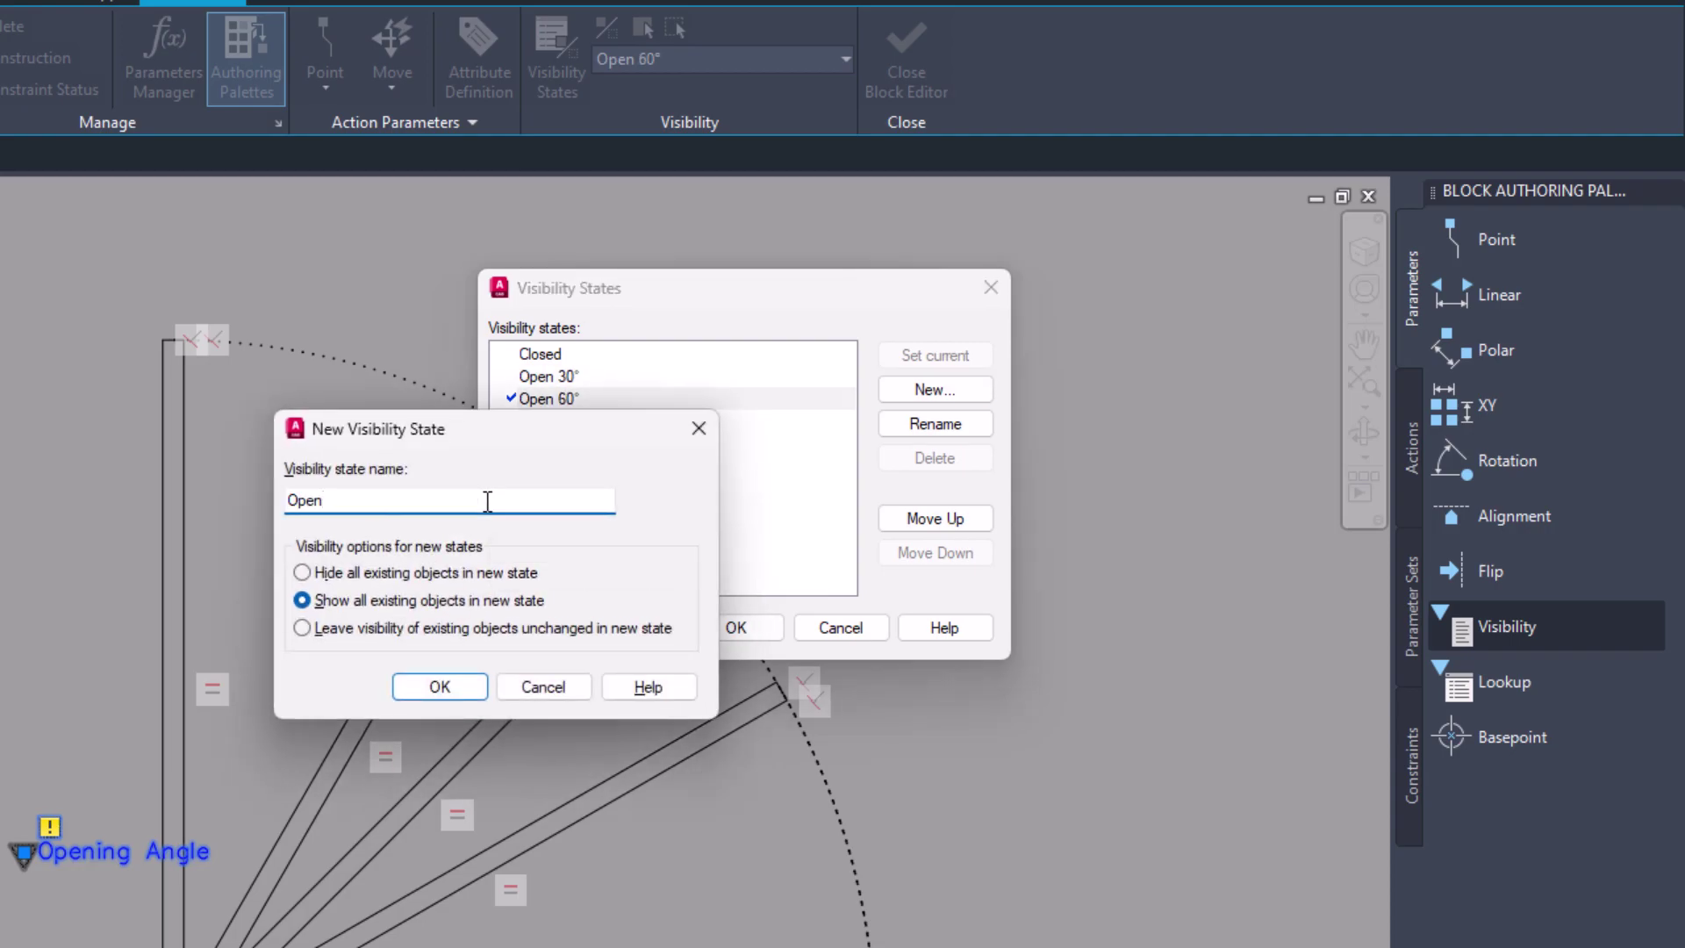
text( 45°)
key(Return)
key(Return)
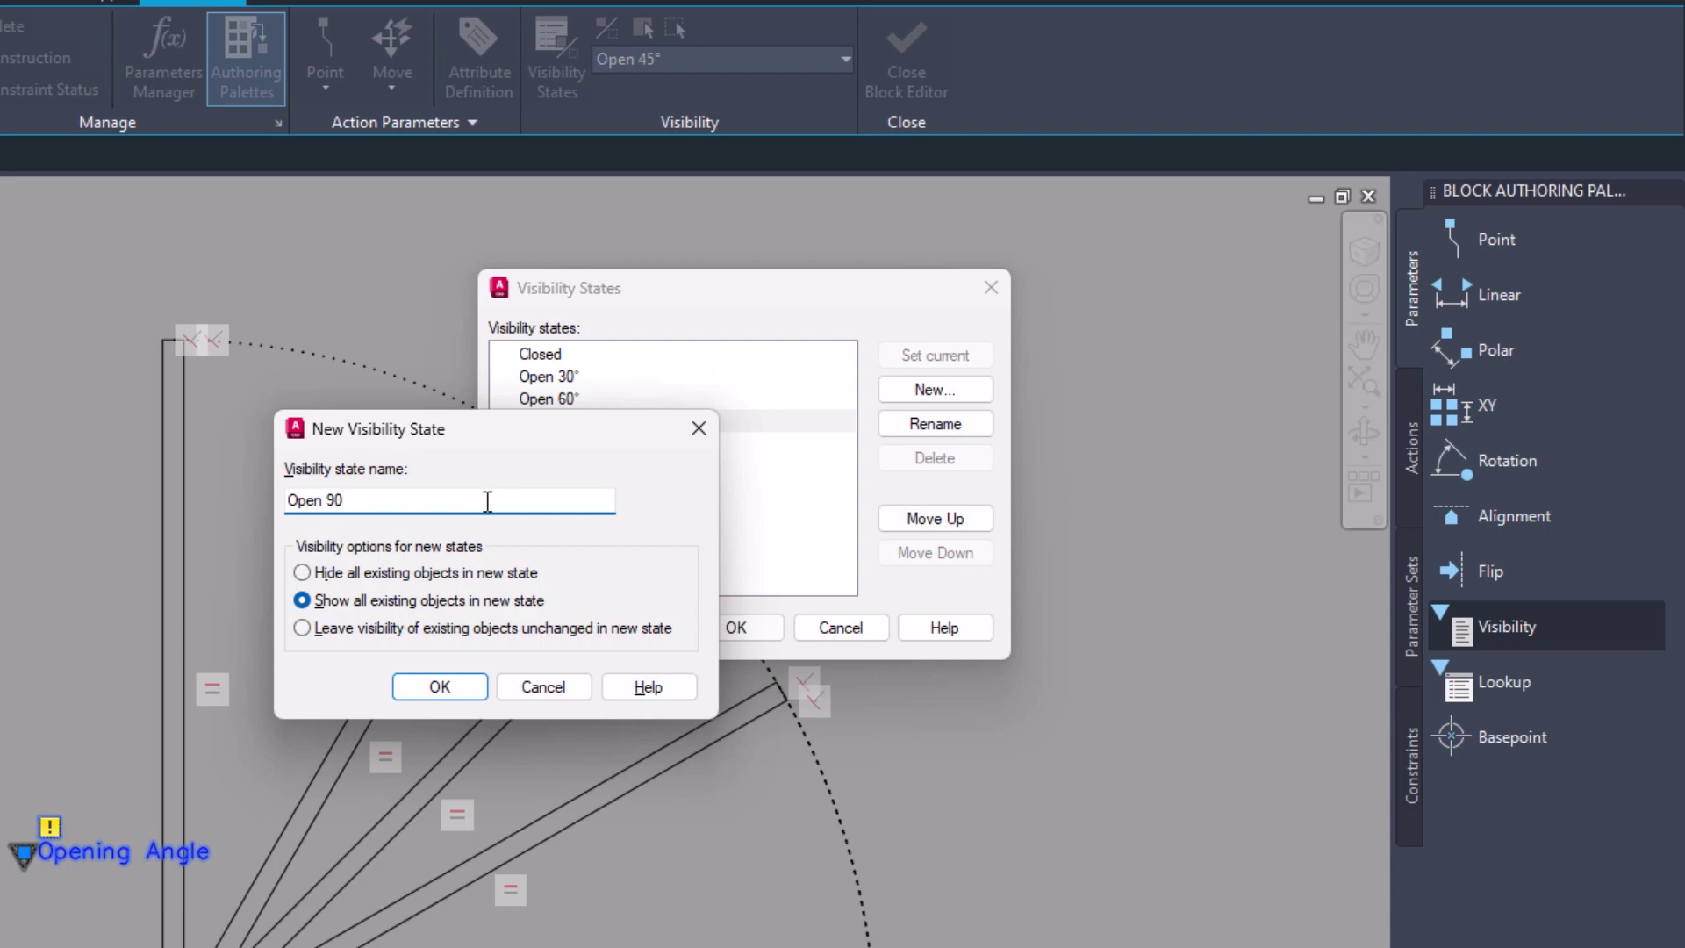
key(Return)
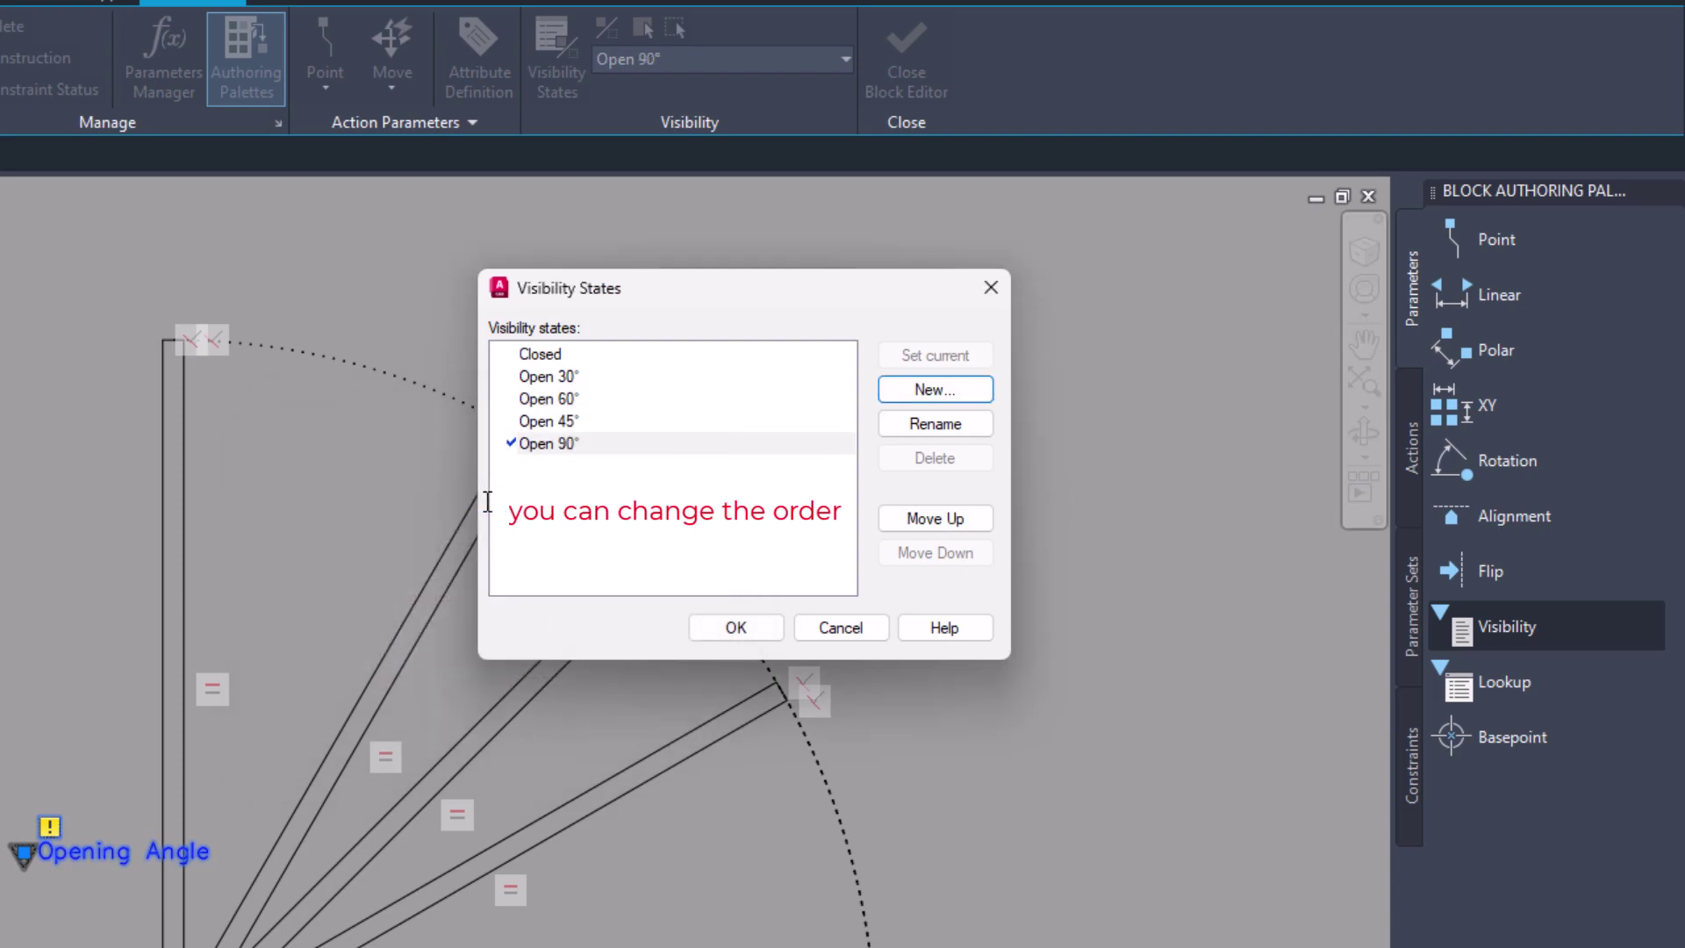
Reorder the visibility states so Open 45° sits before Open 60°, and accept the list
click(553, 421)
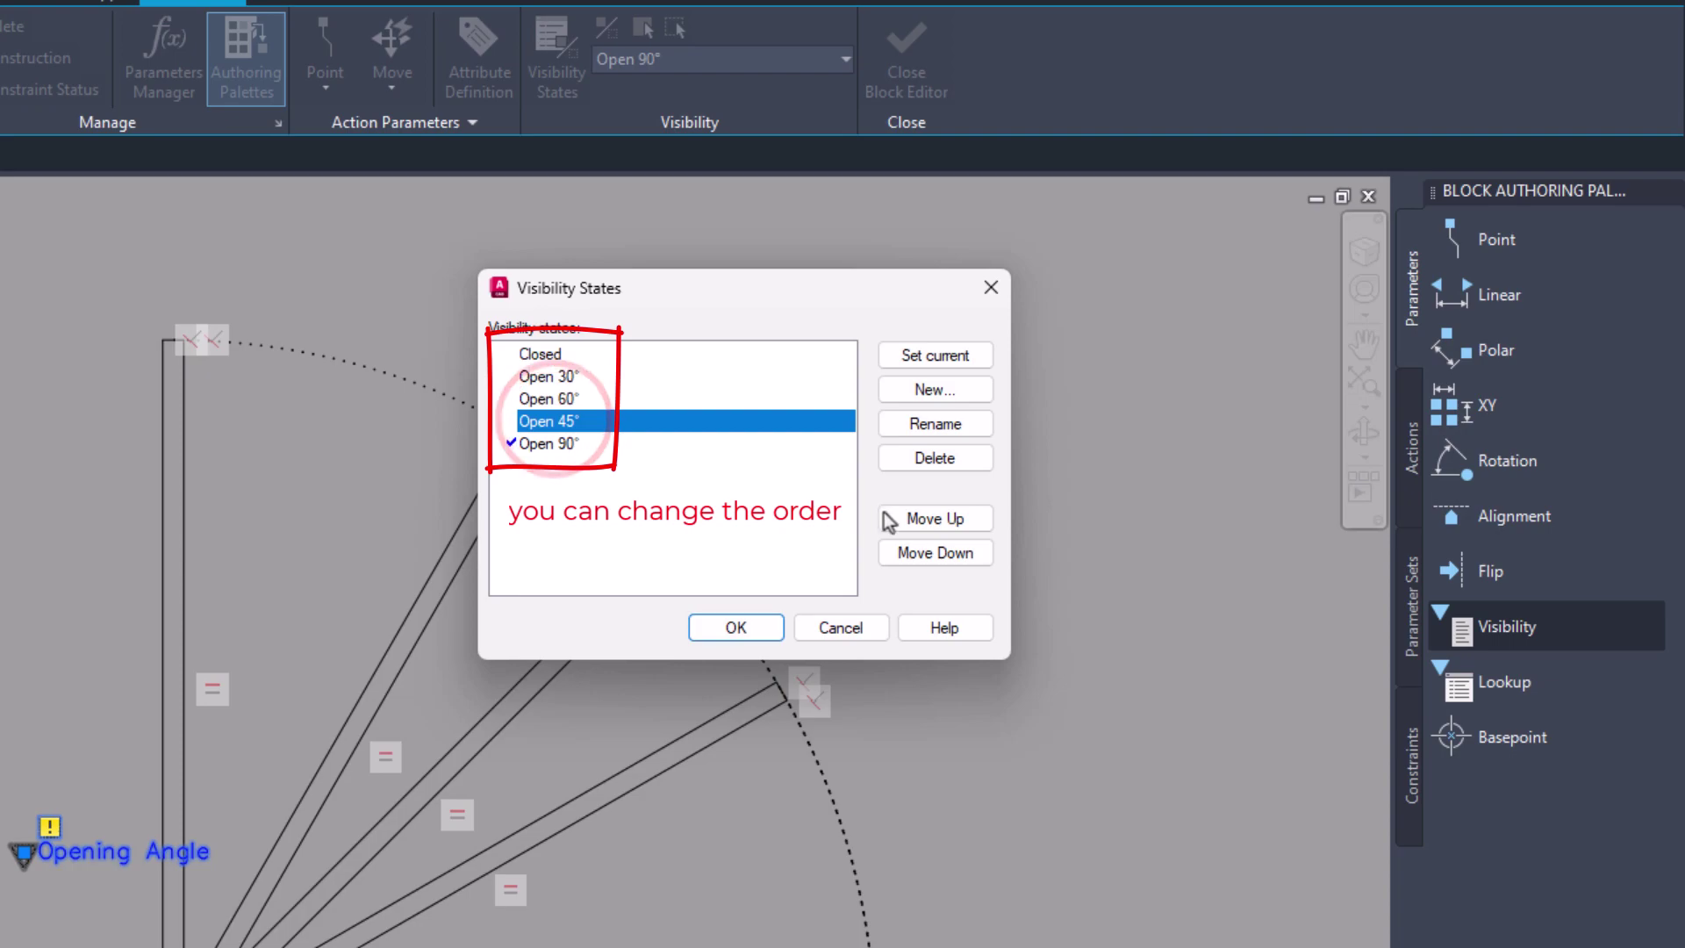
click(934, 519)
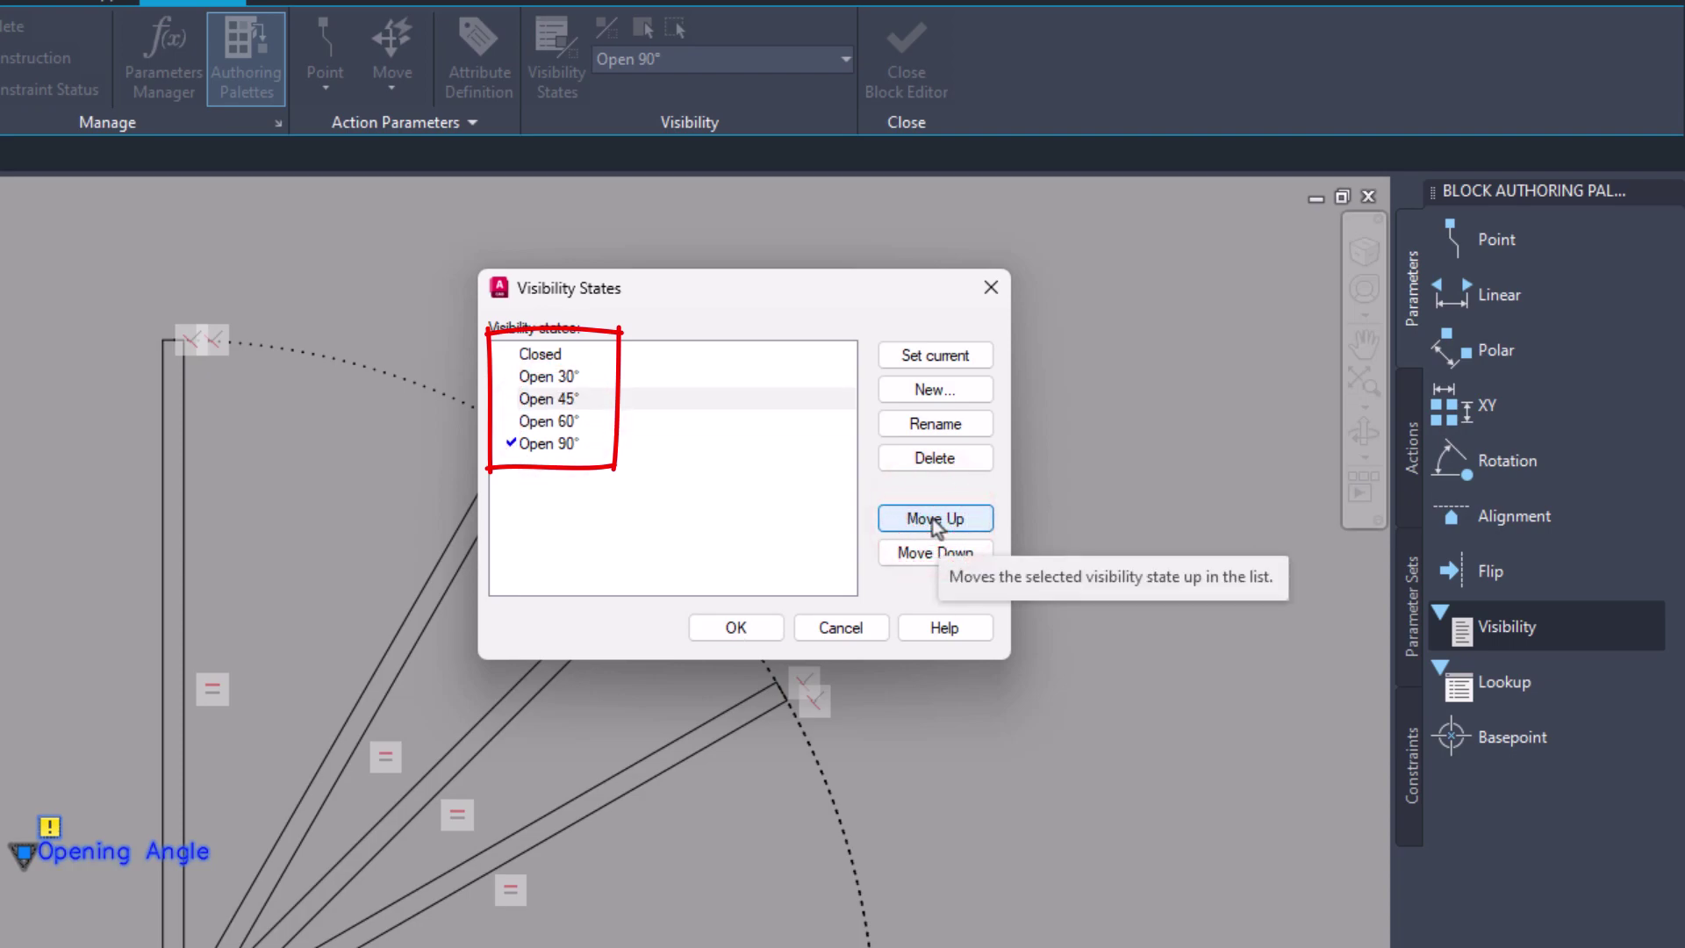
click(742, 627)
With Open 90° as the current visibility state, start hiding objects and select the swing arcs and the closed door leaf
click(718, 54)
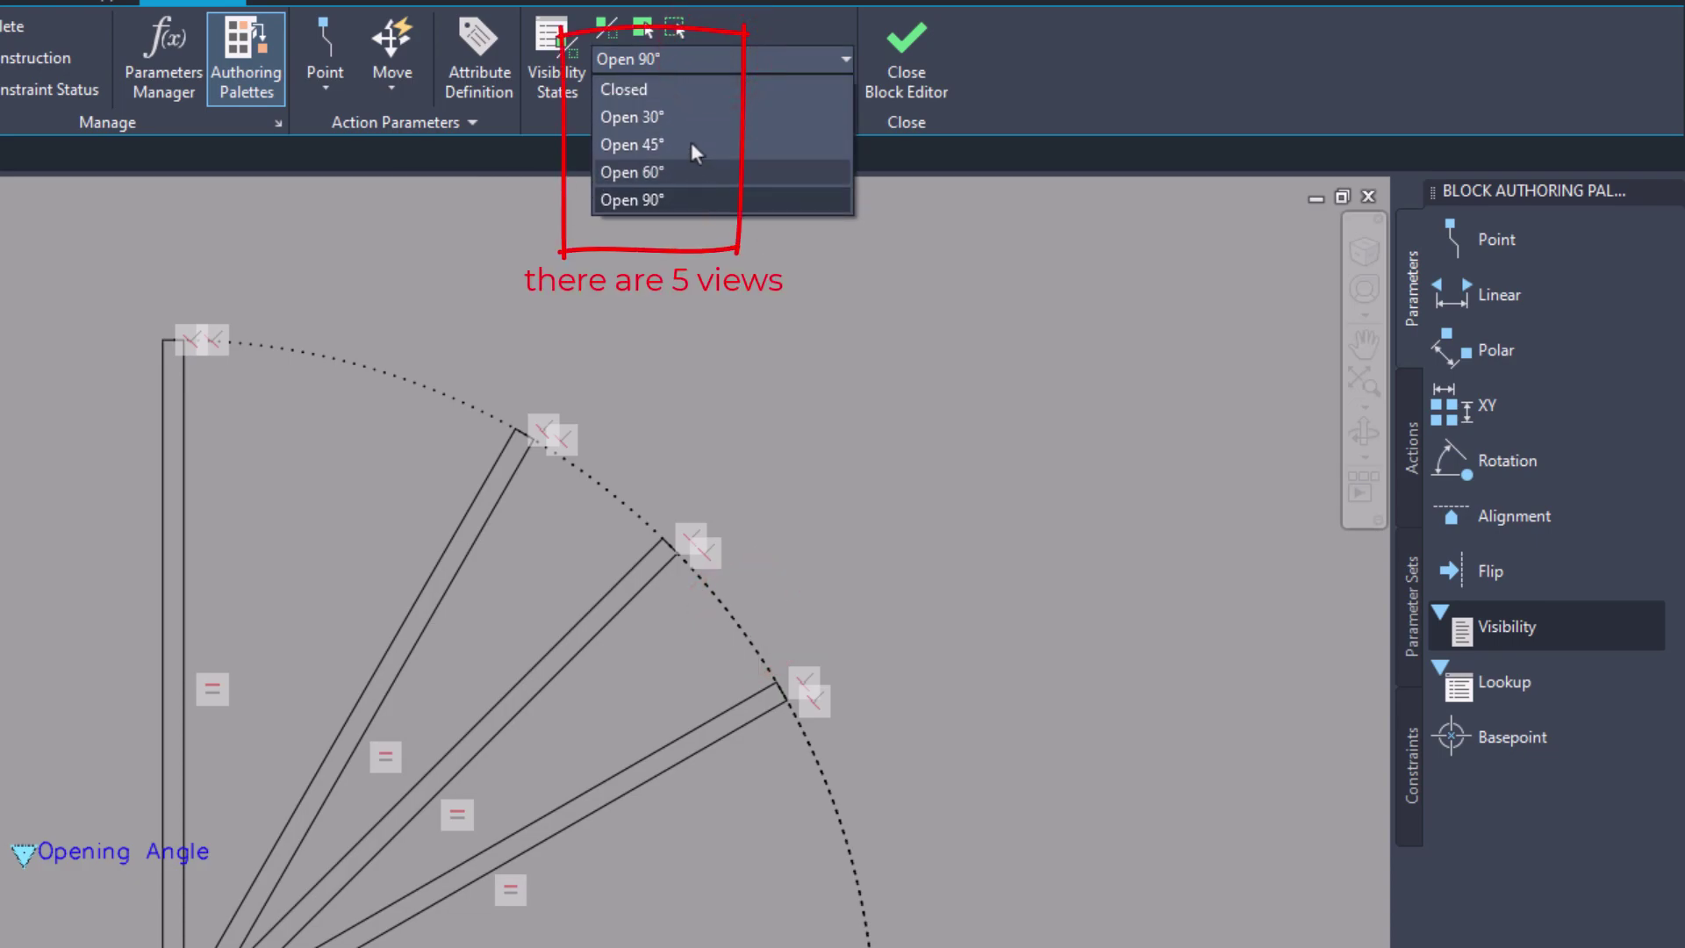
click(697, 194)
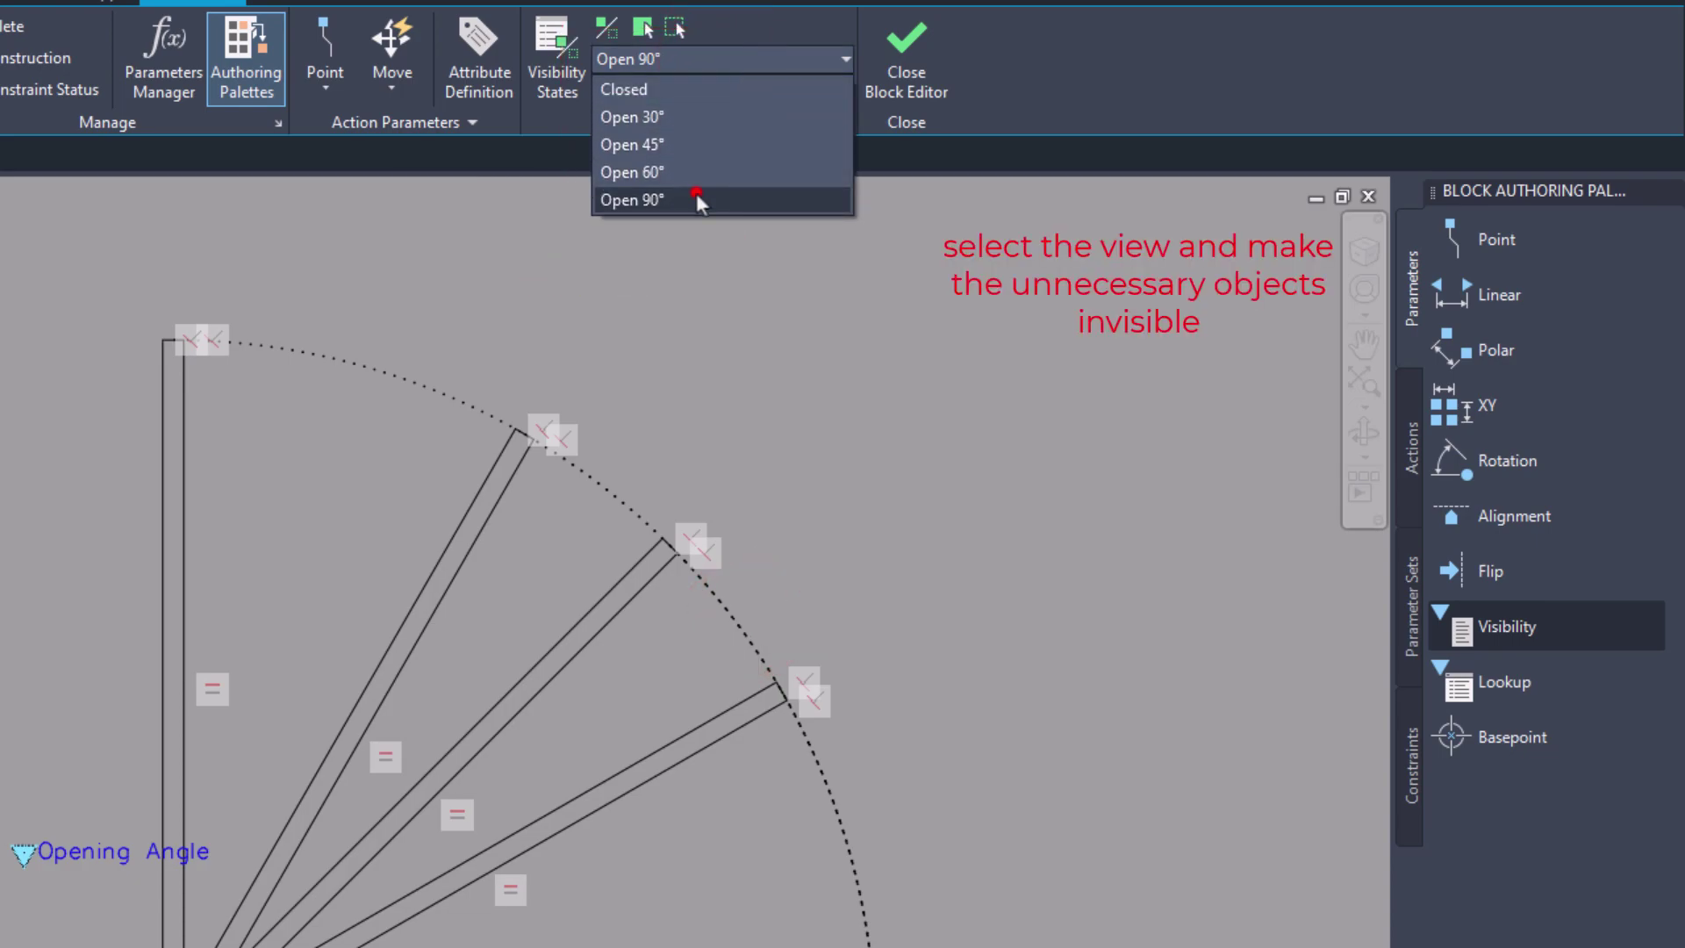
click(675, 29)
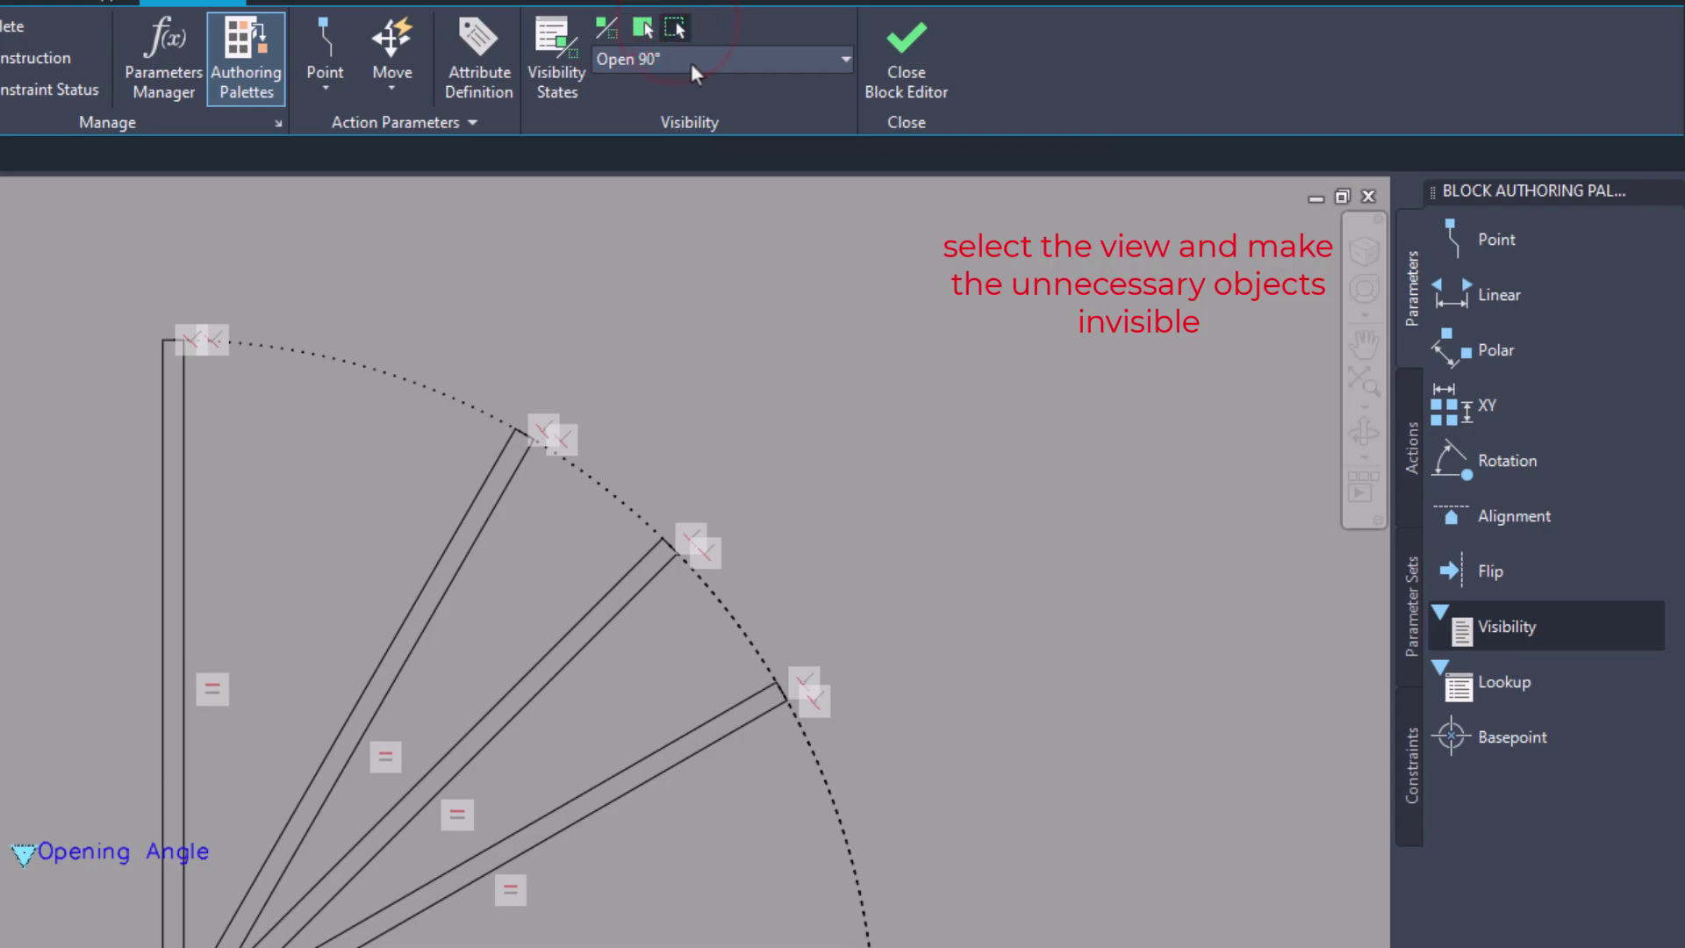
click(892, 787)
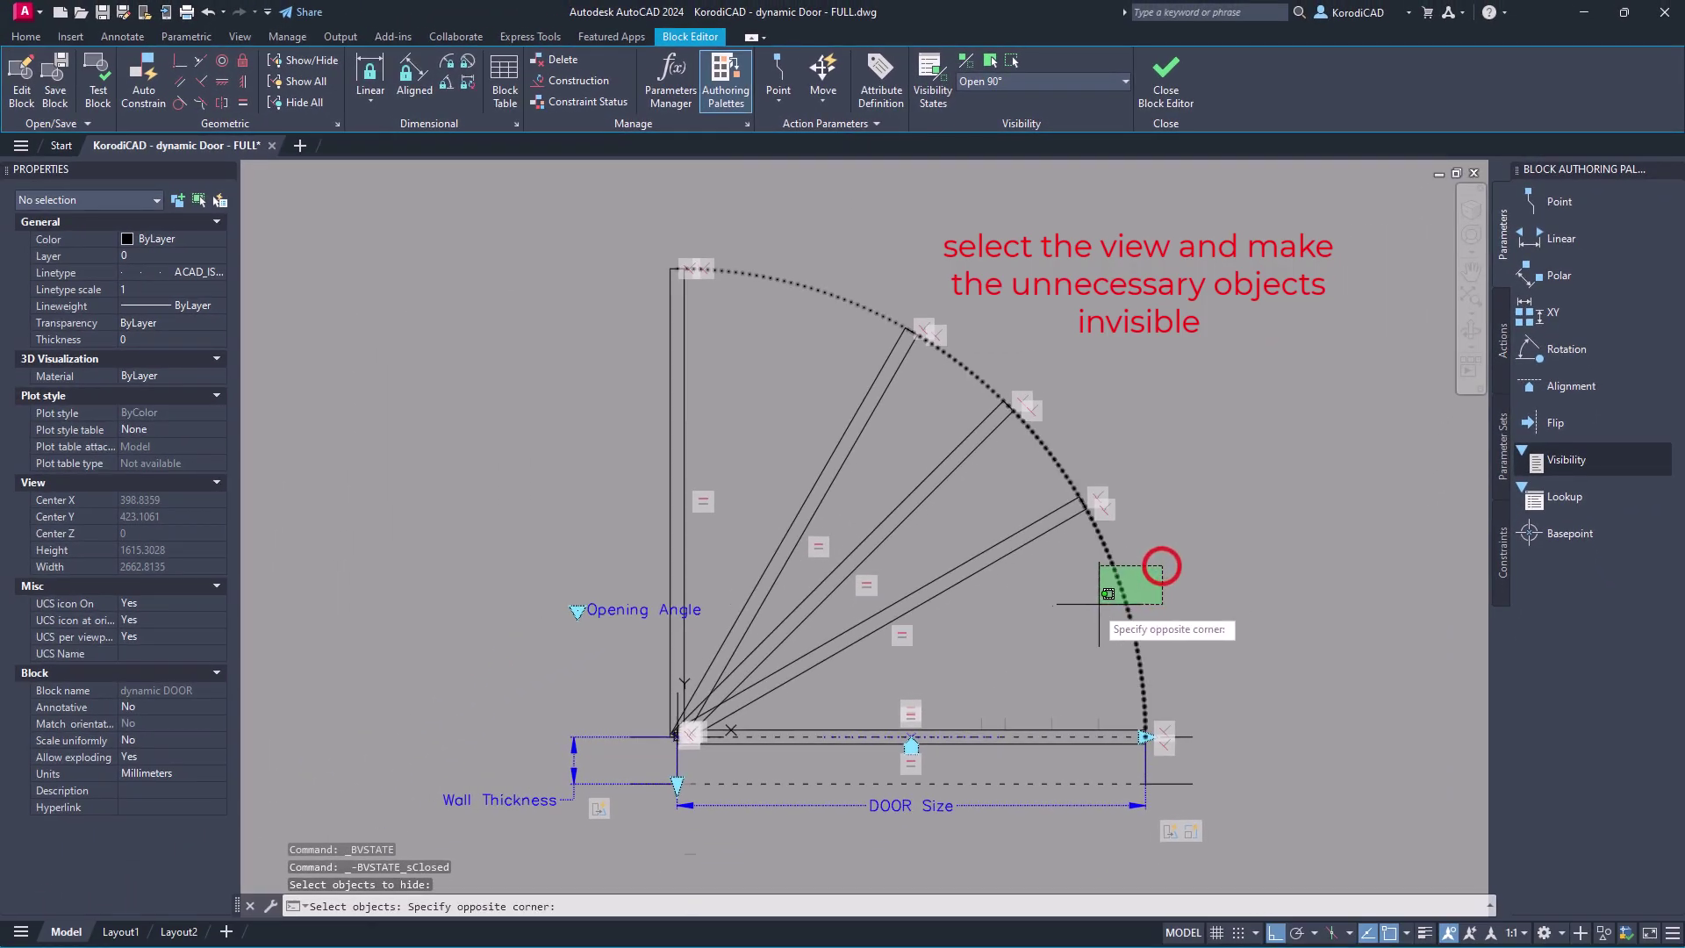
click(1098, 604)
click(1028, 728)
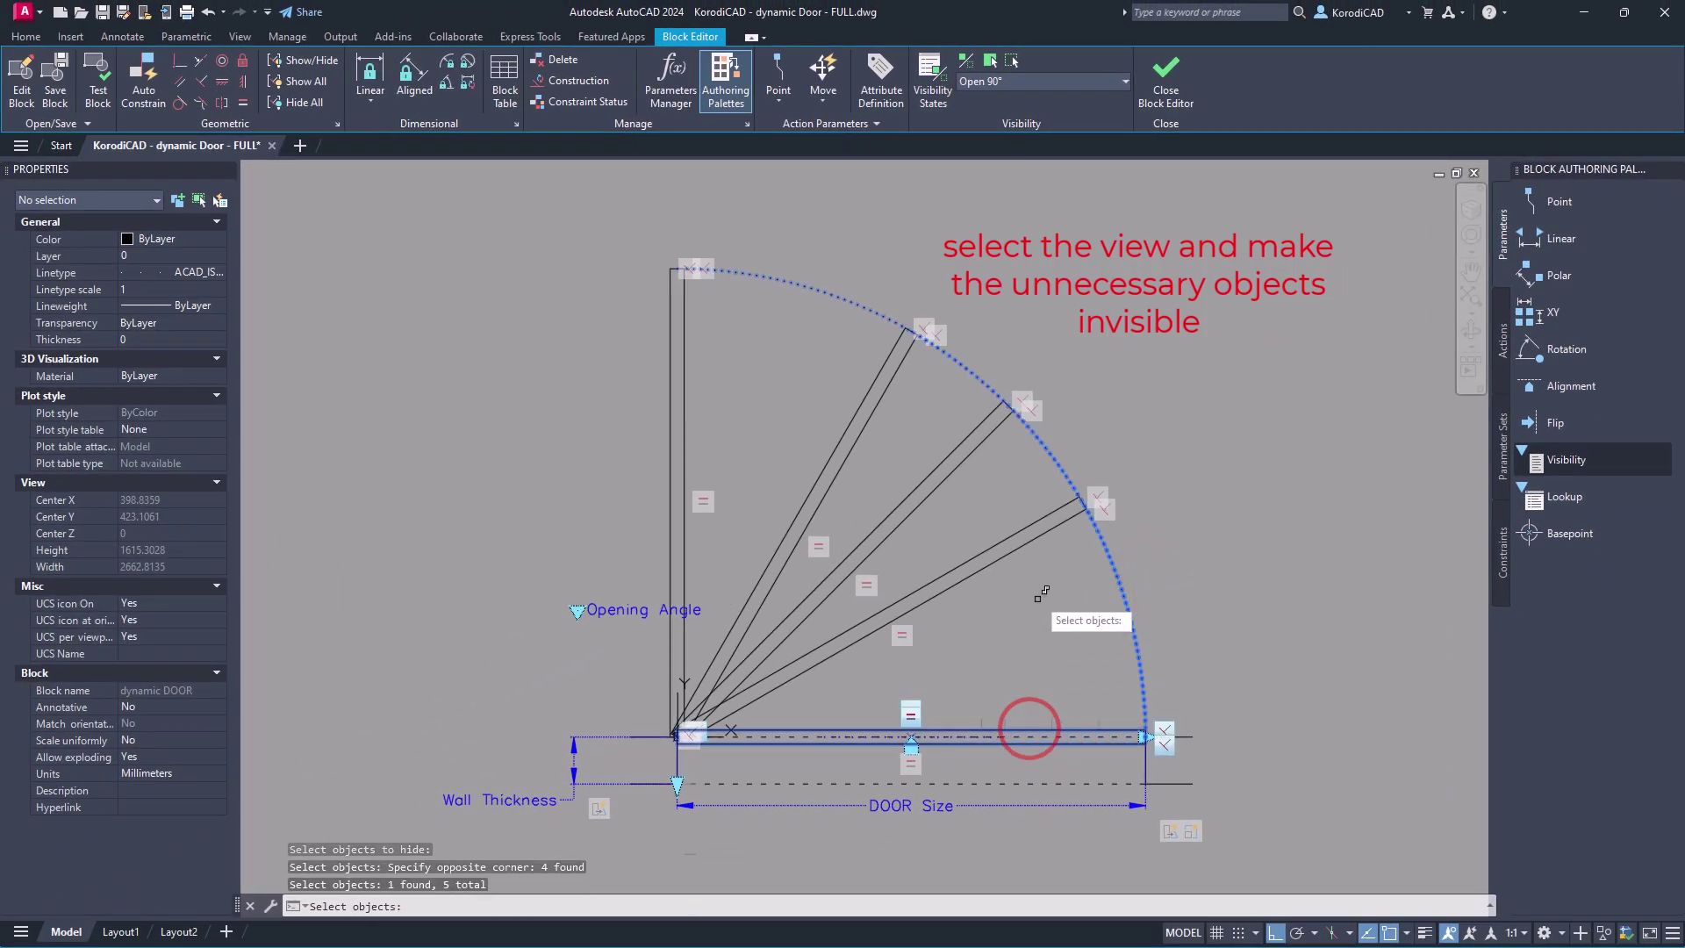
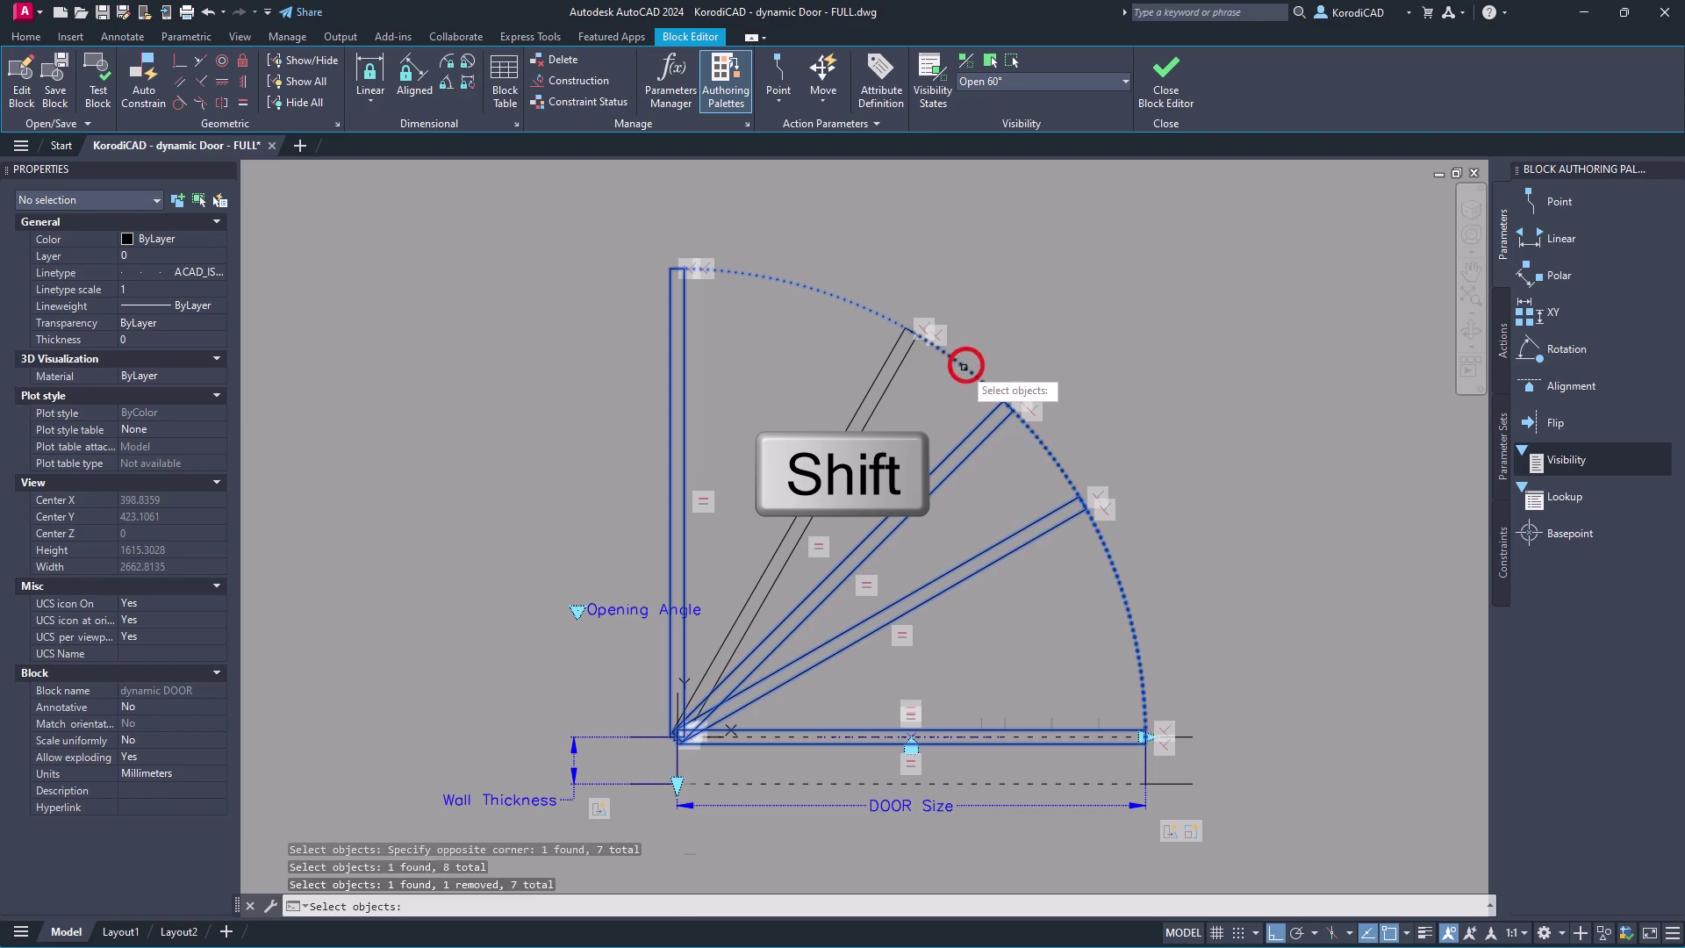
In the Open 60° state, hide the selected door leaves and the swing arc beyond the 60° leaf
right_click(1067, 357)
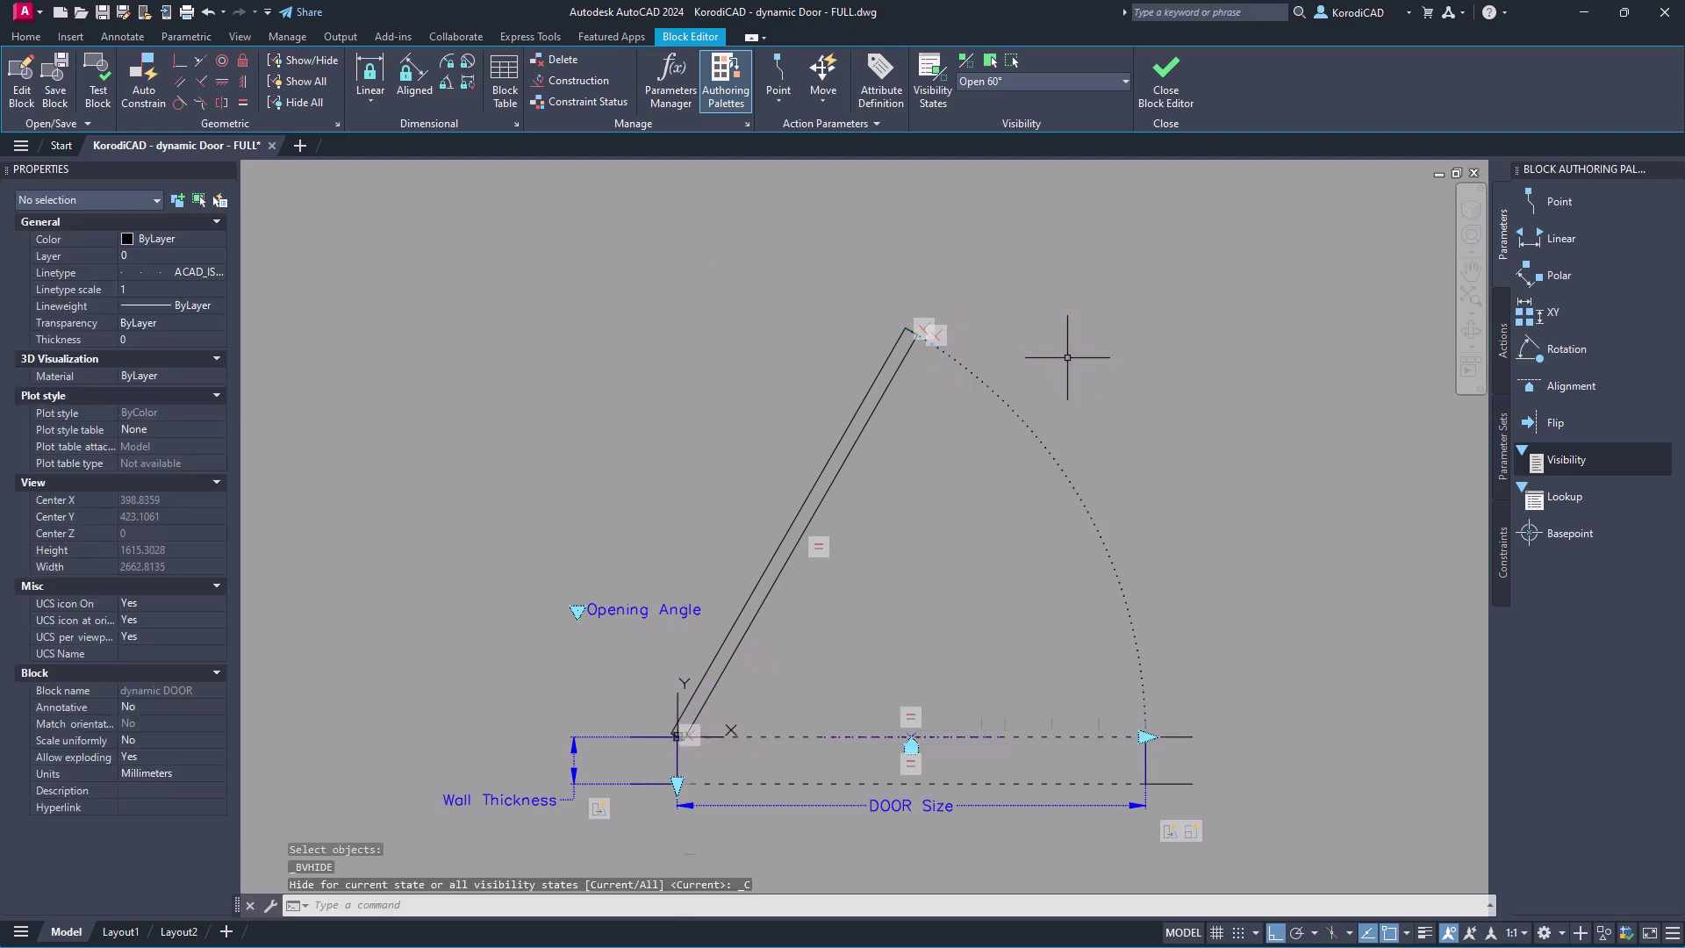
In the Open 45° state, hide every door leaf except the 45° one and the swing arcs beyond it
click(1065, 82)
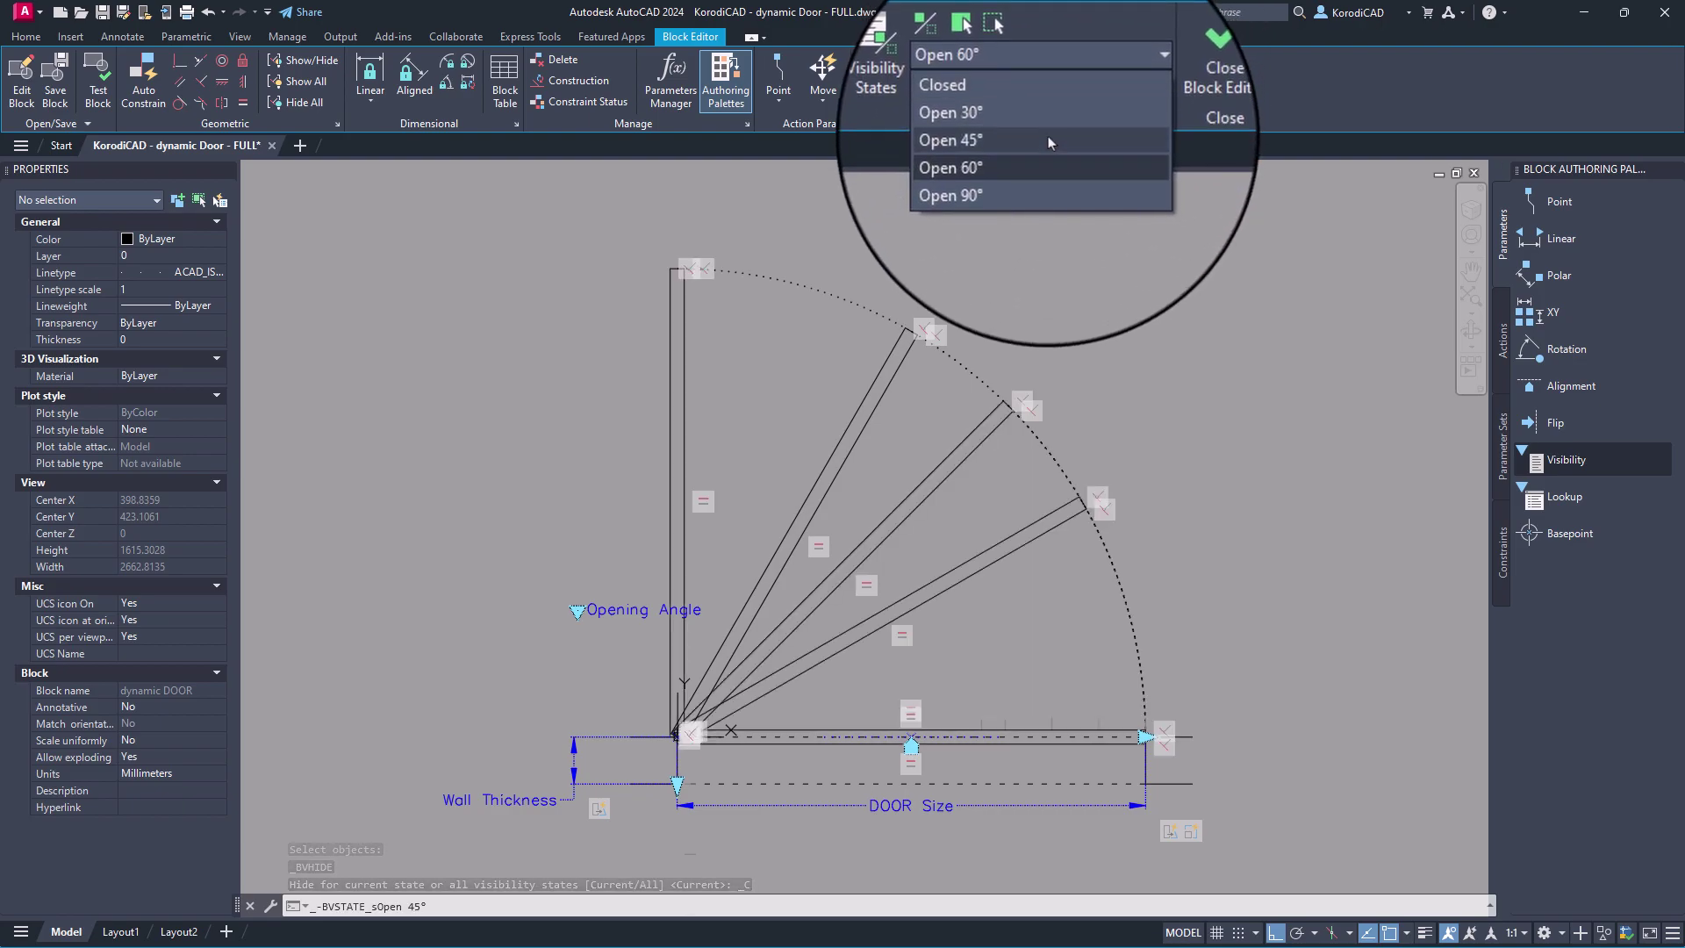
click(1049, 140)
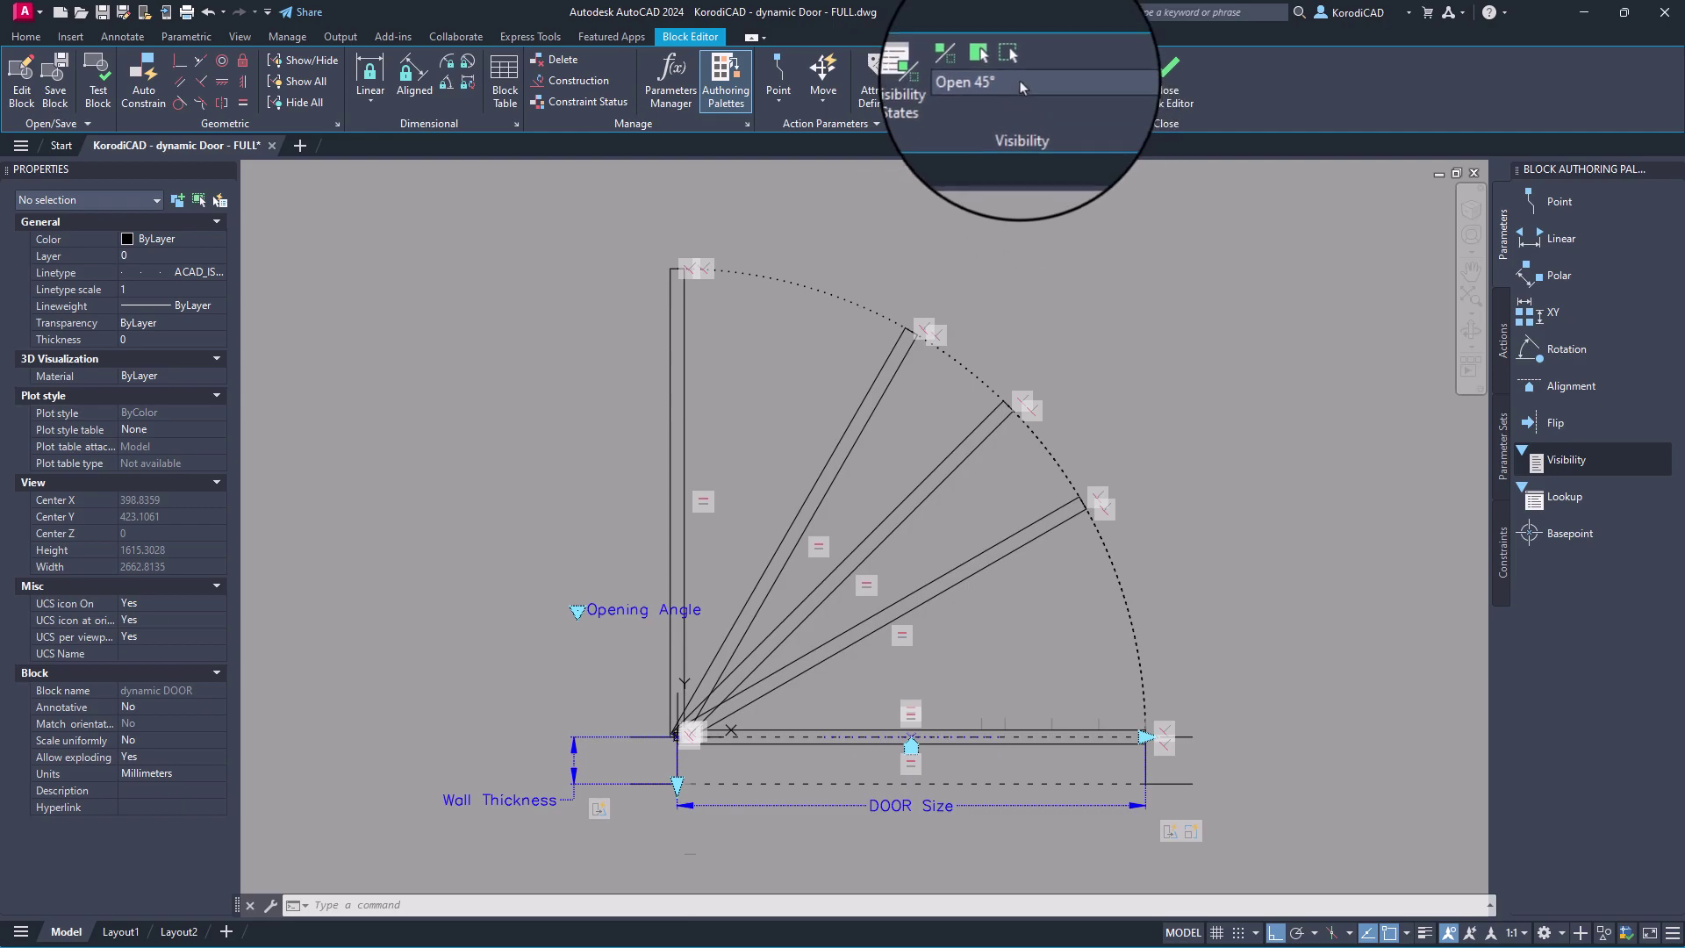
click(1011, 61)
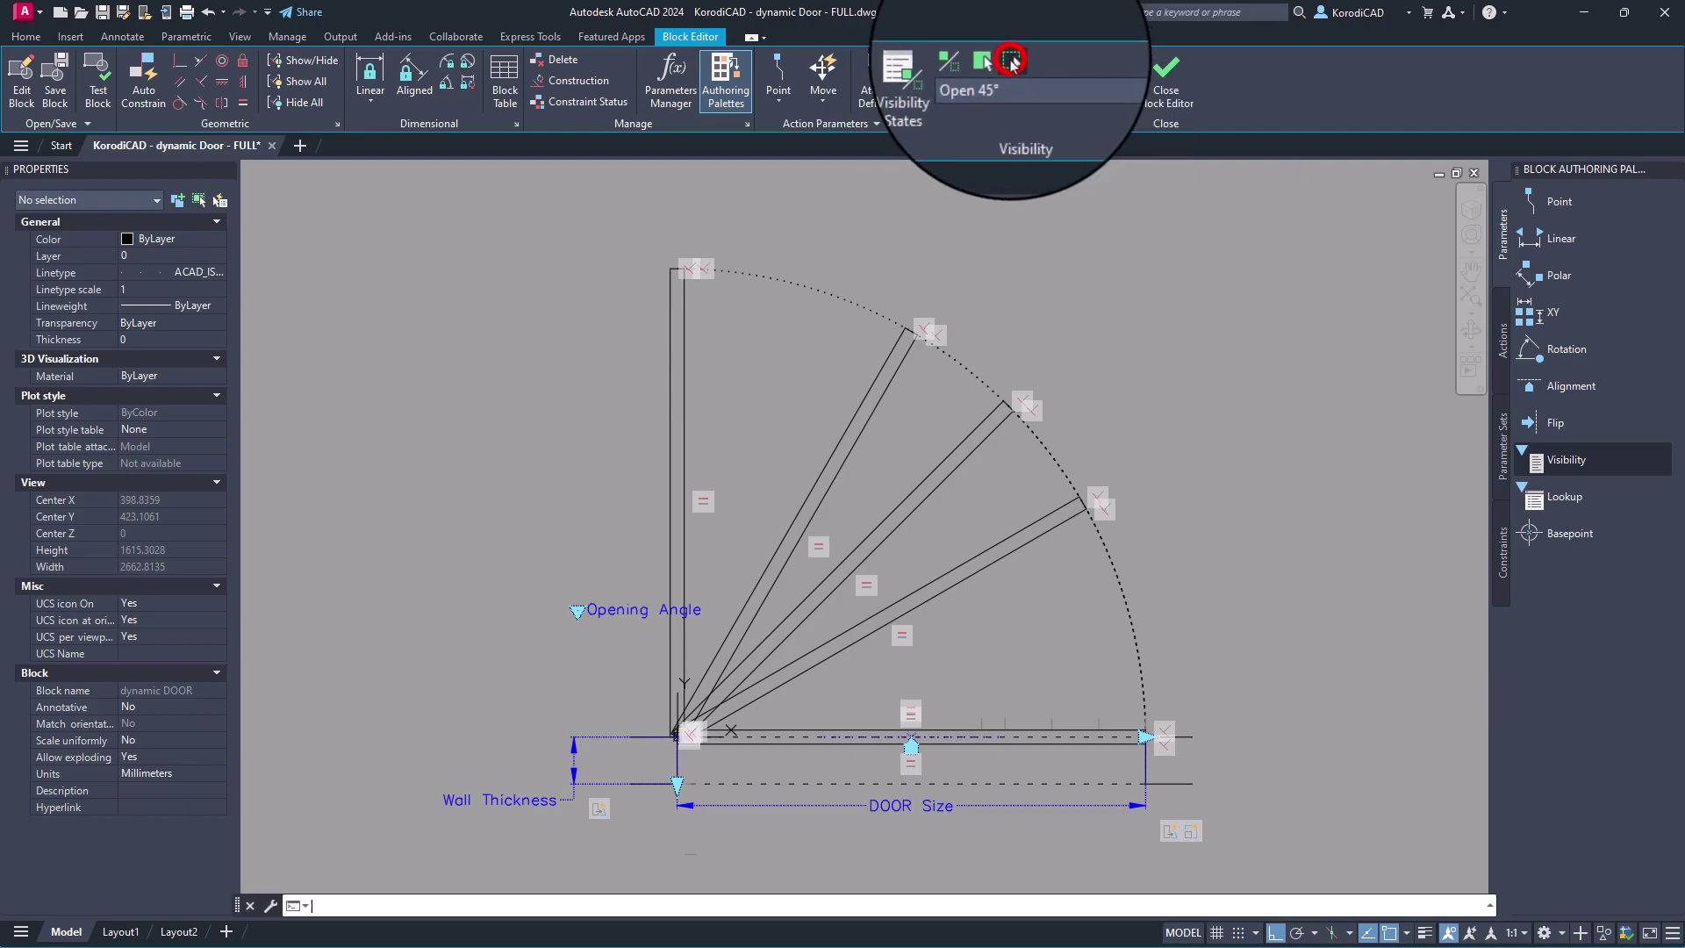
click(1156, 612)
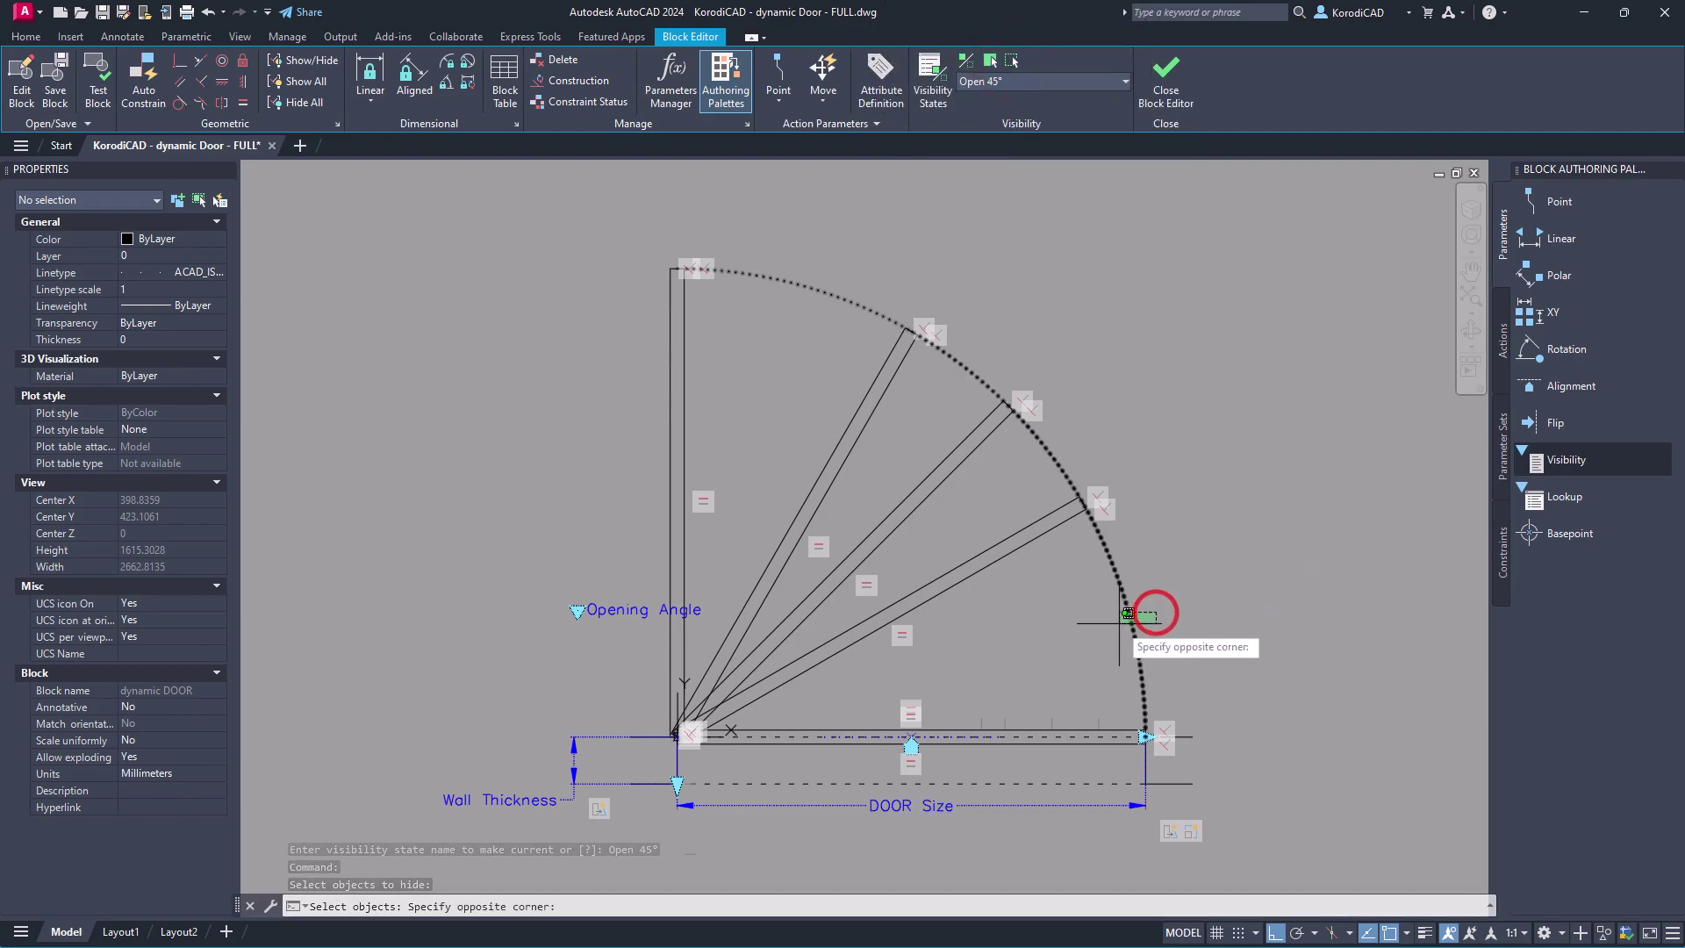
click(1111, 625)
click(1059, 728)
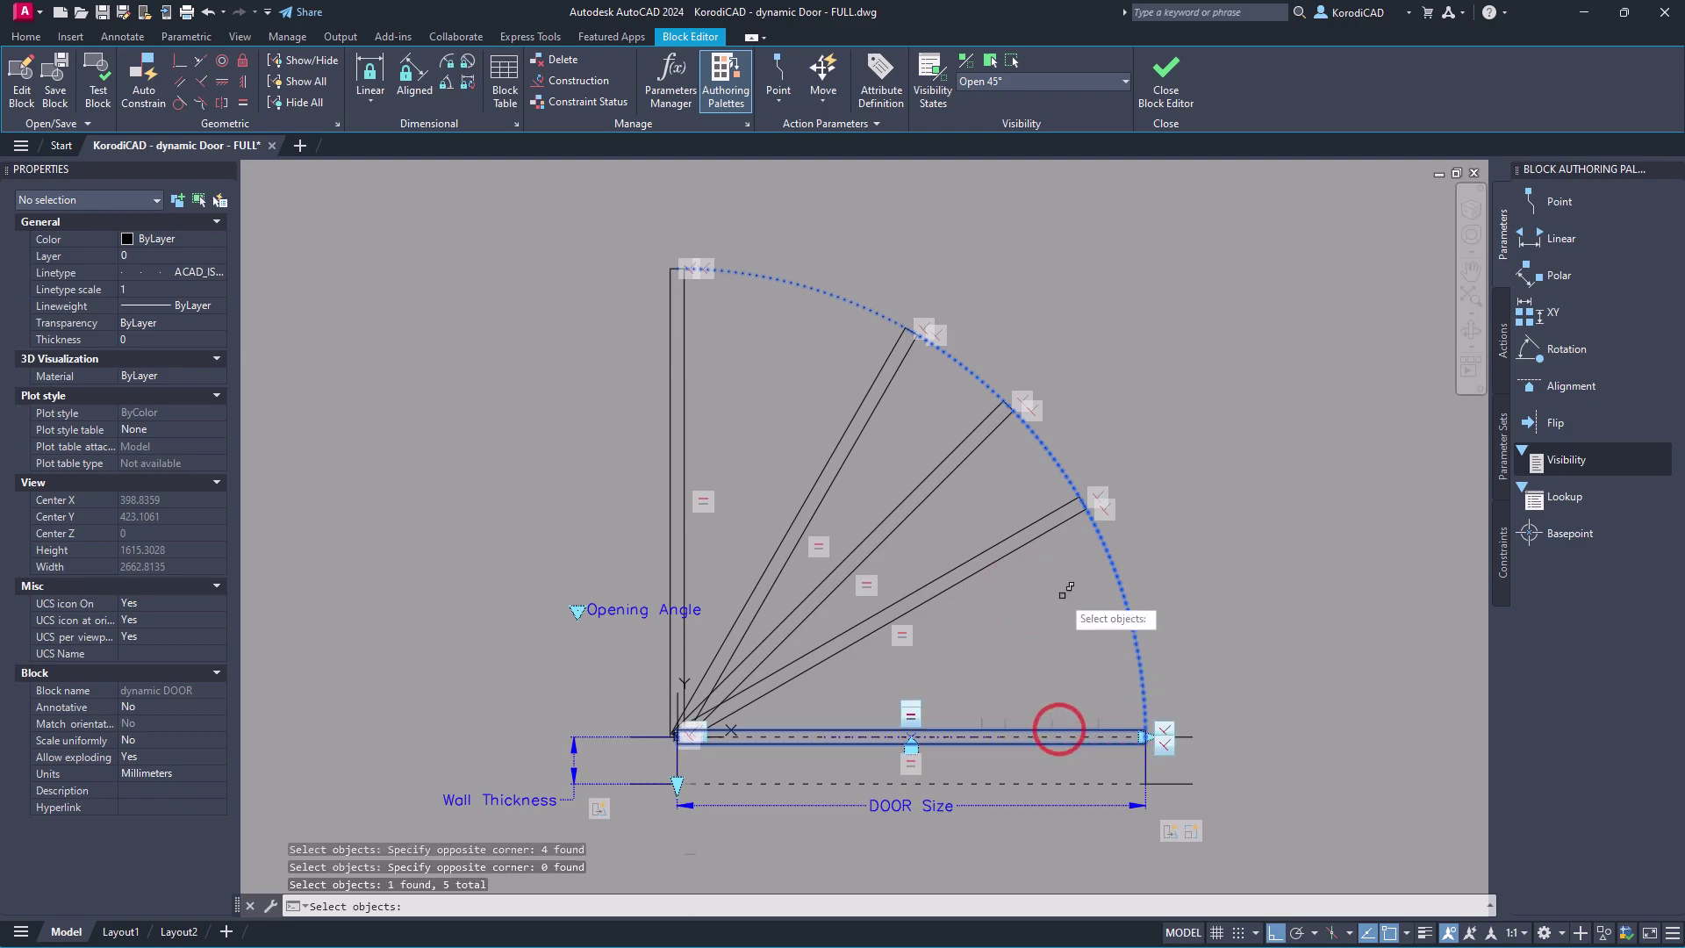
click(1015, 527)
click(892, 452)
click(843, 421)
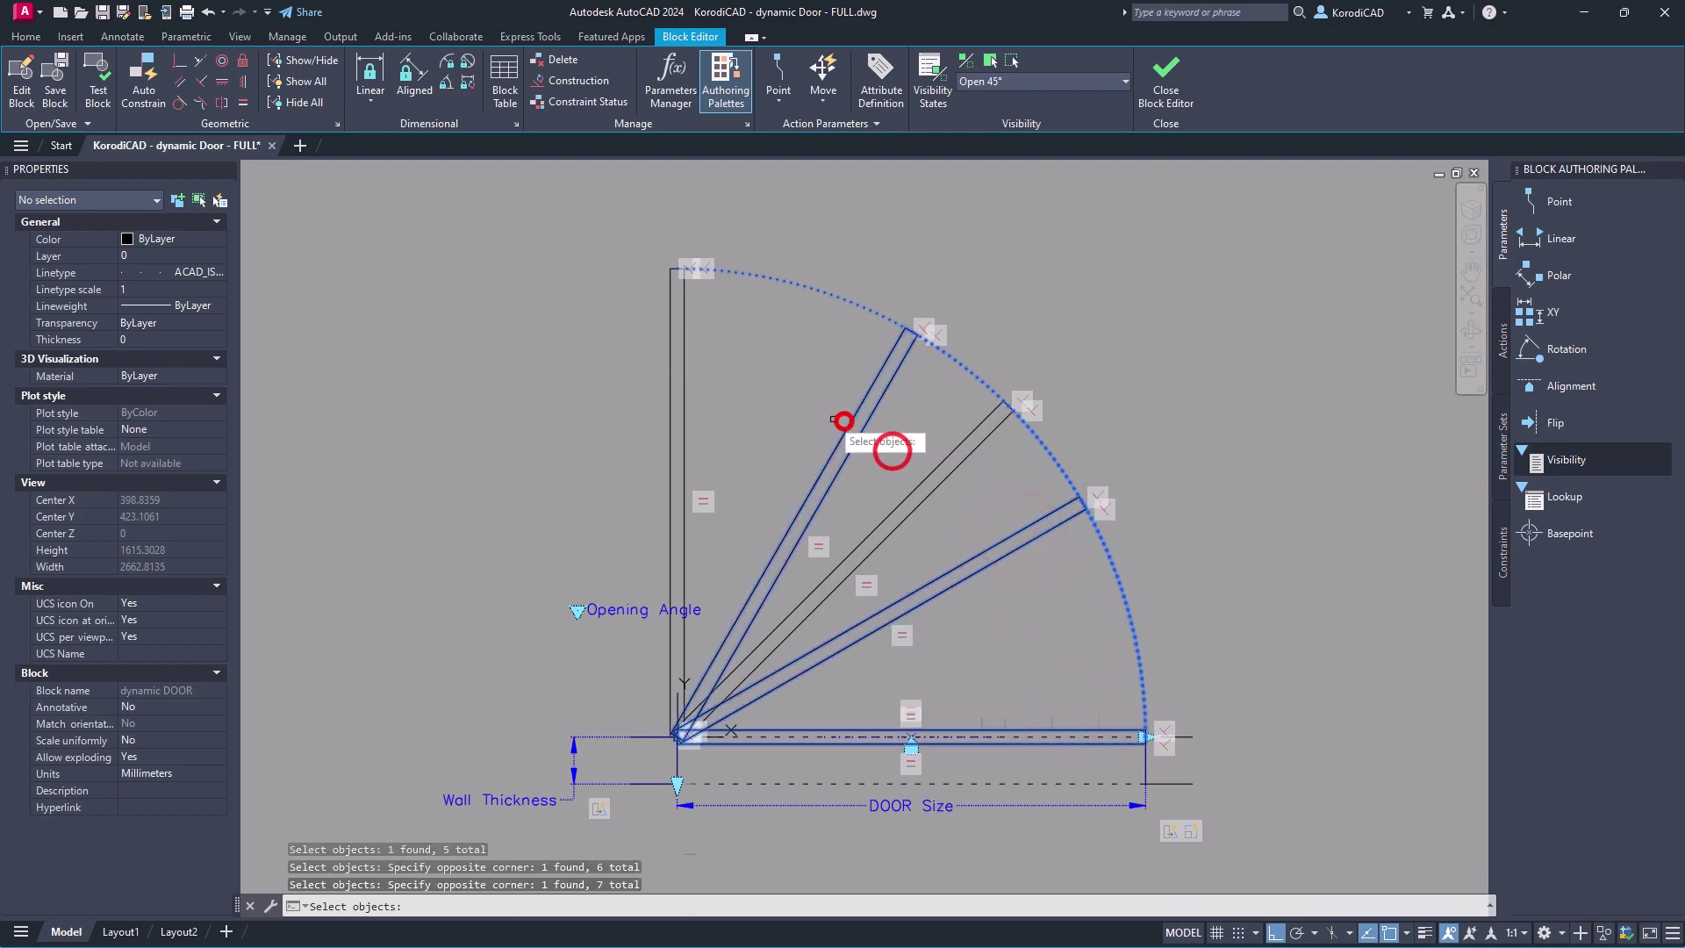
click(761, 409)
click(655, 425)
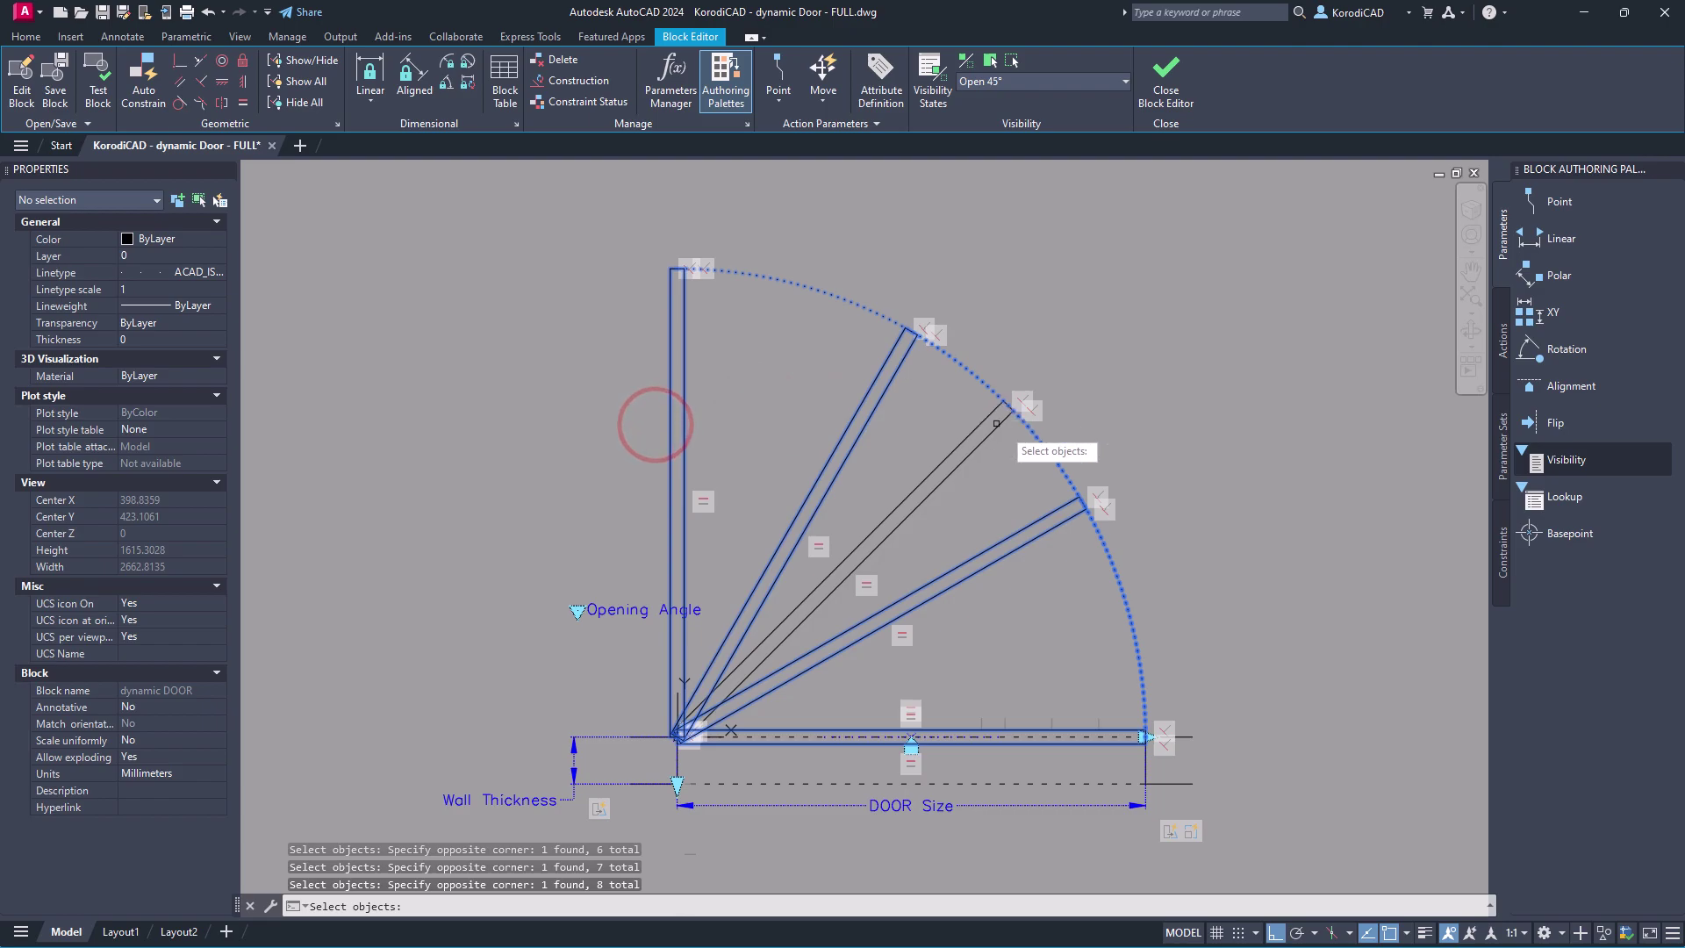
key(shift)
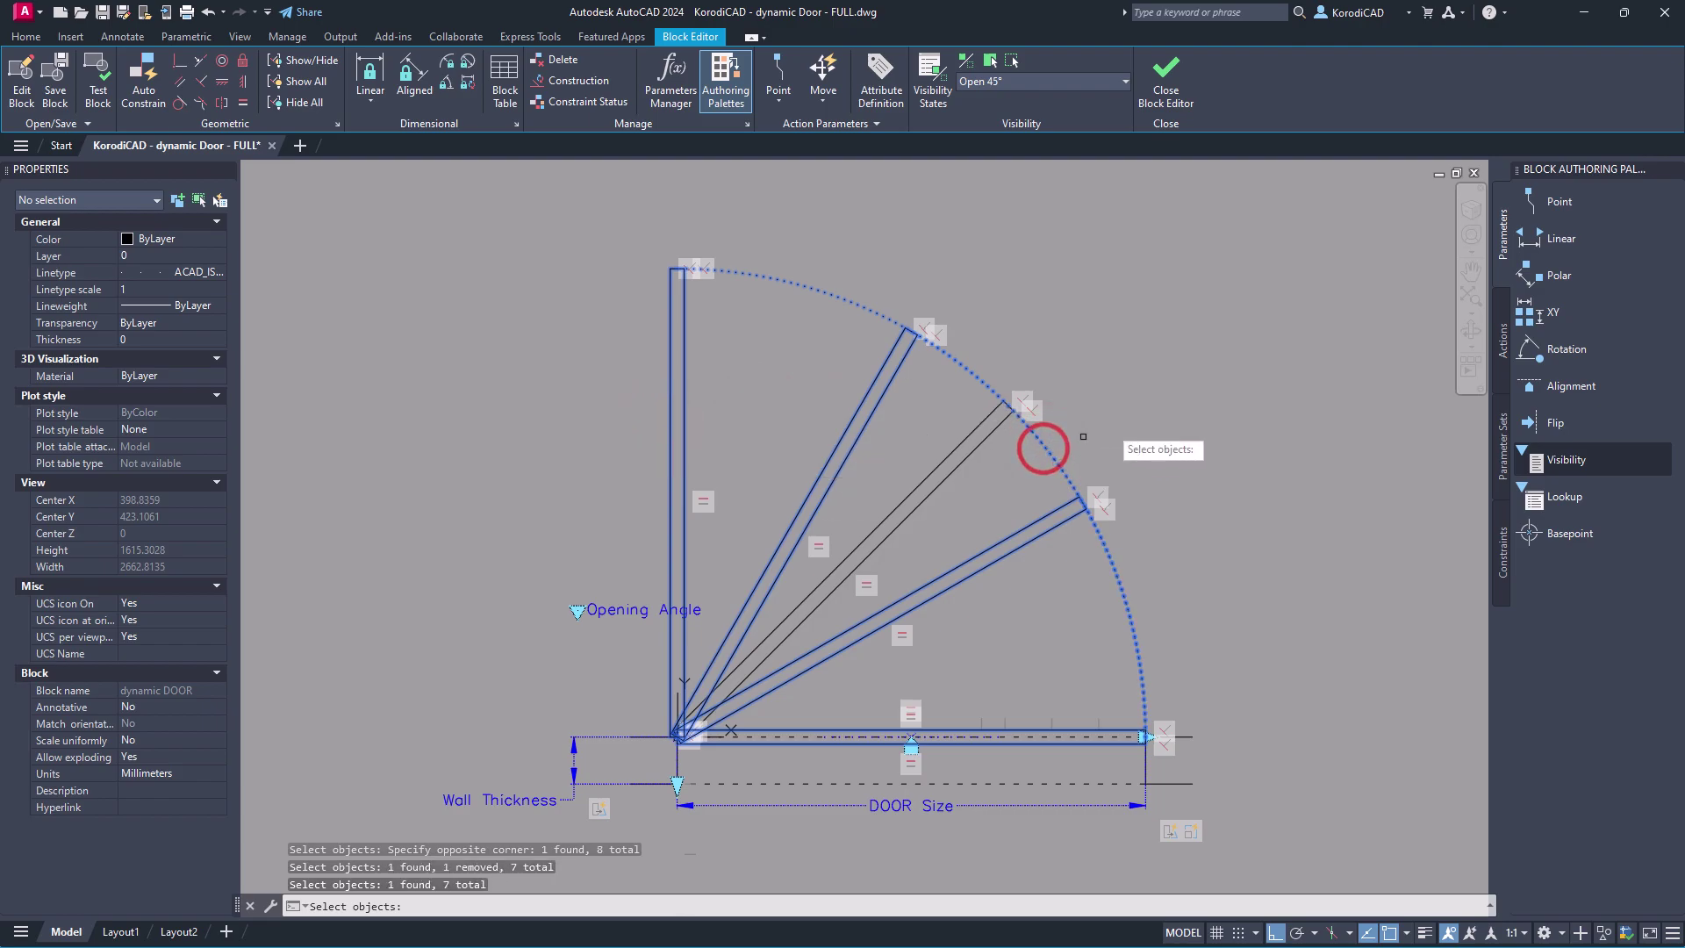
right_click(1129, 405)
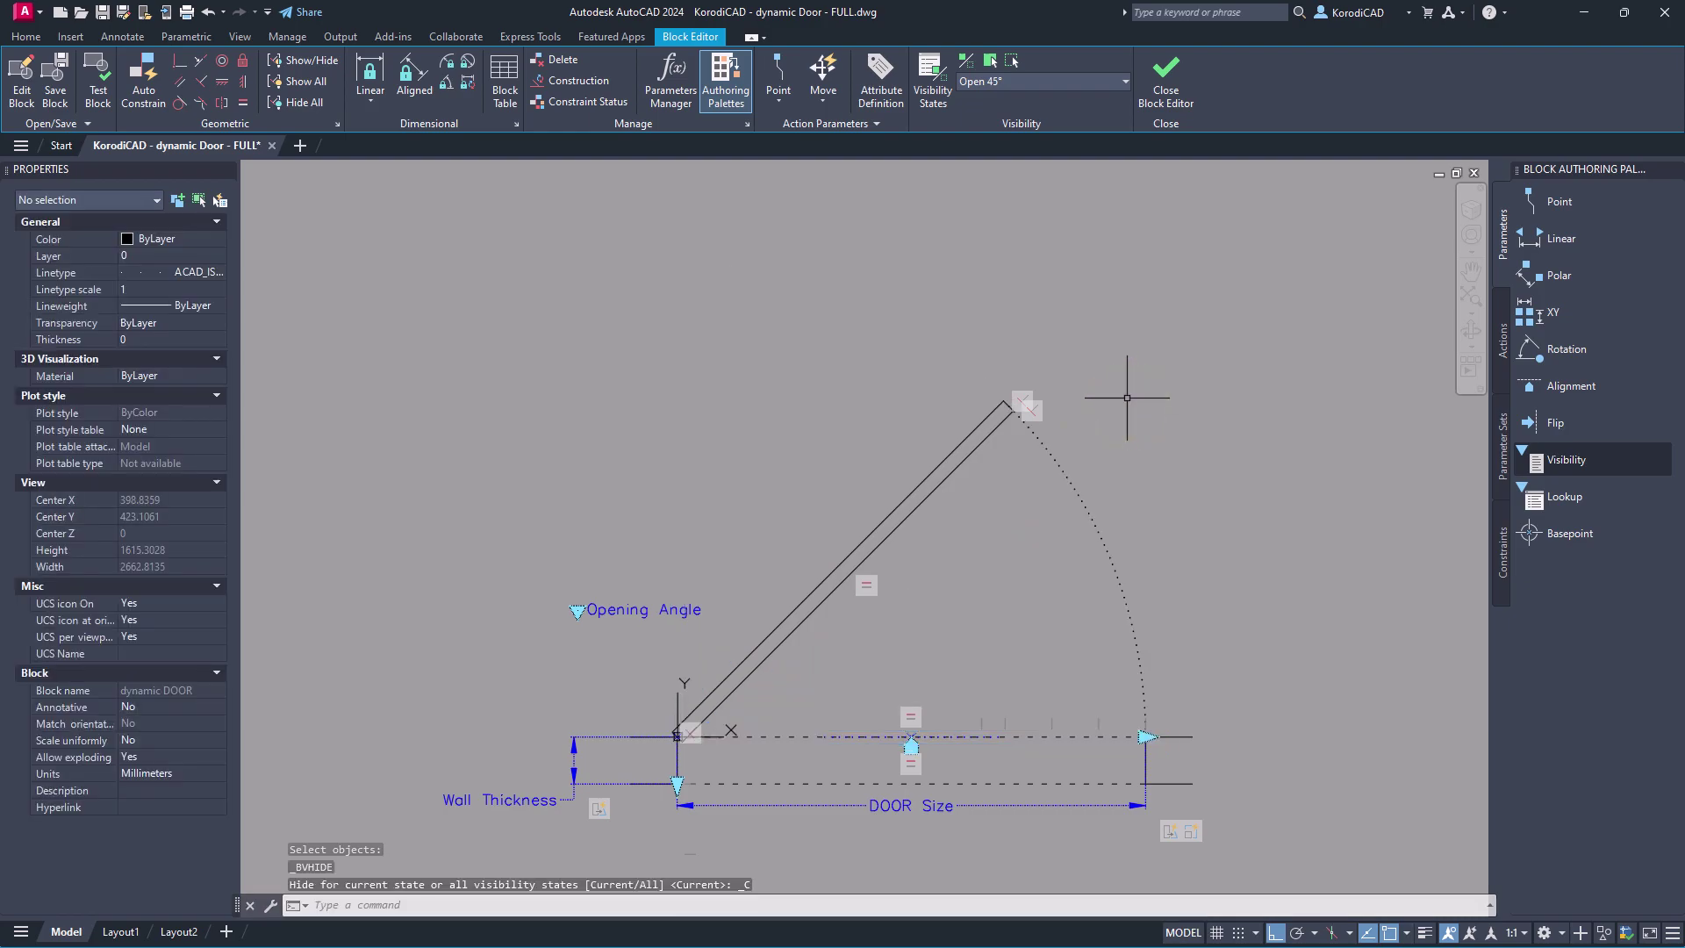
In the Open 30° visibility state, hide every door leaf except the 30° one and the swing arcs beyond it
click(1054, 80)
click(1025, 122)
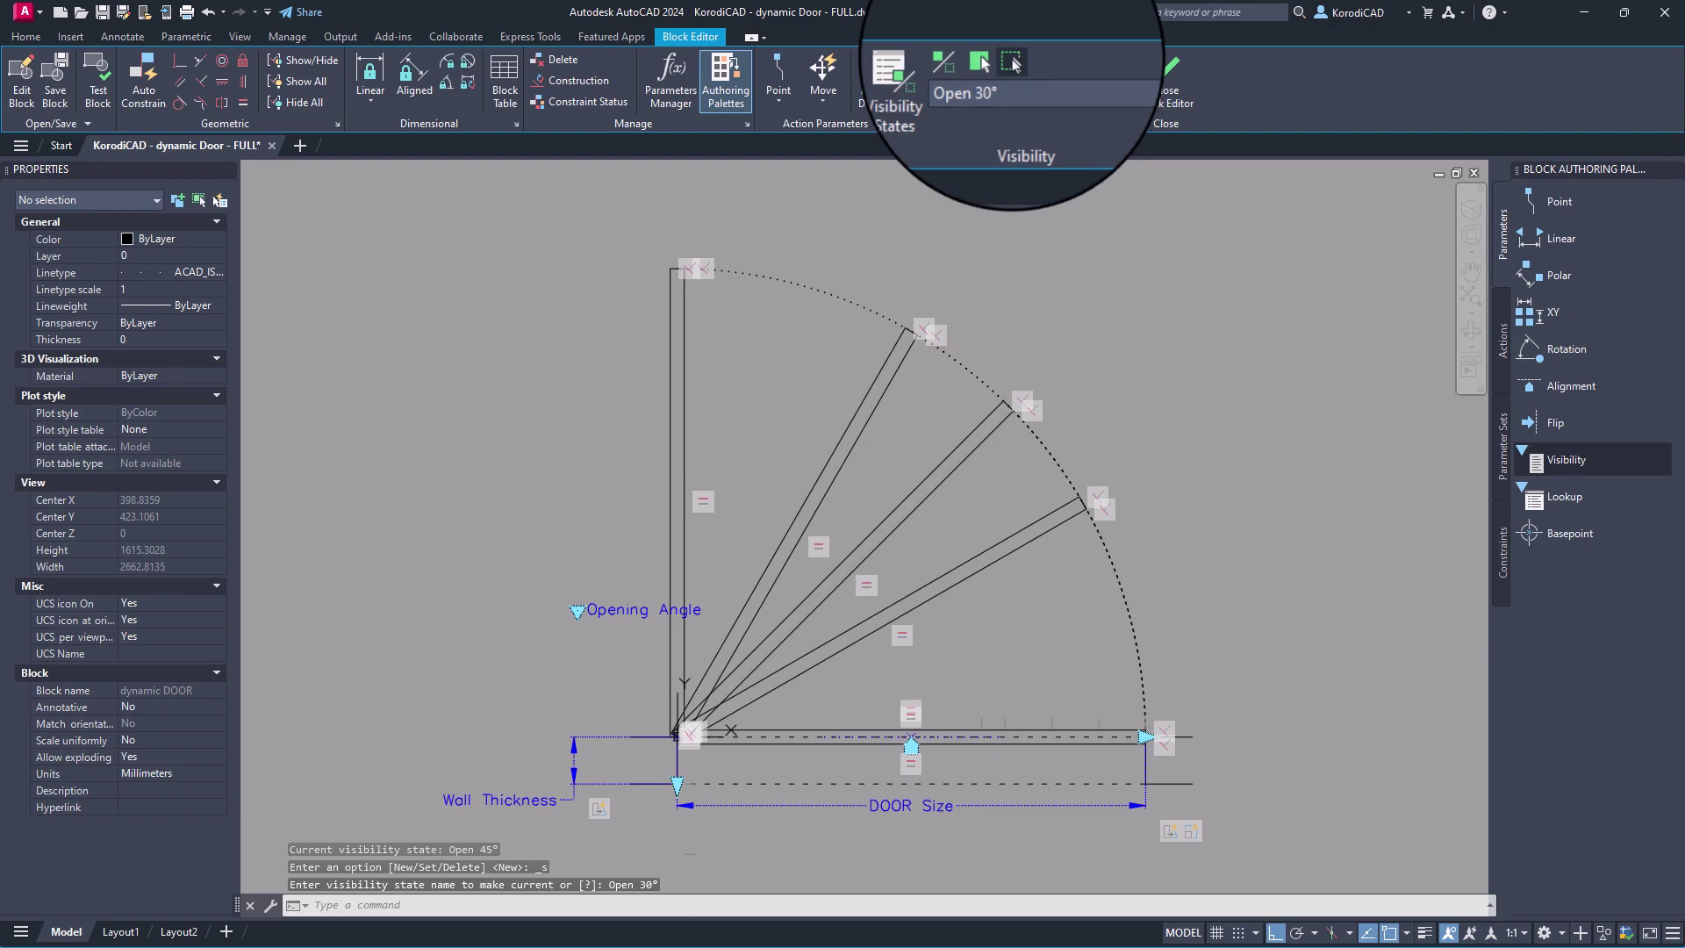
click(1012, 62)
click(1163, 583)
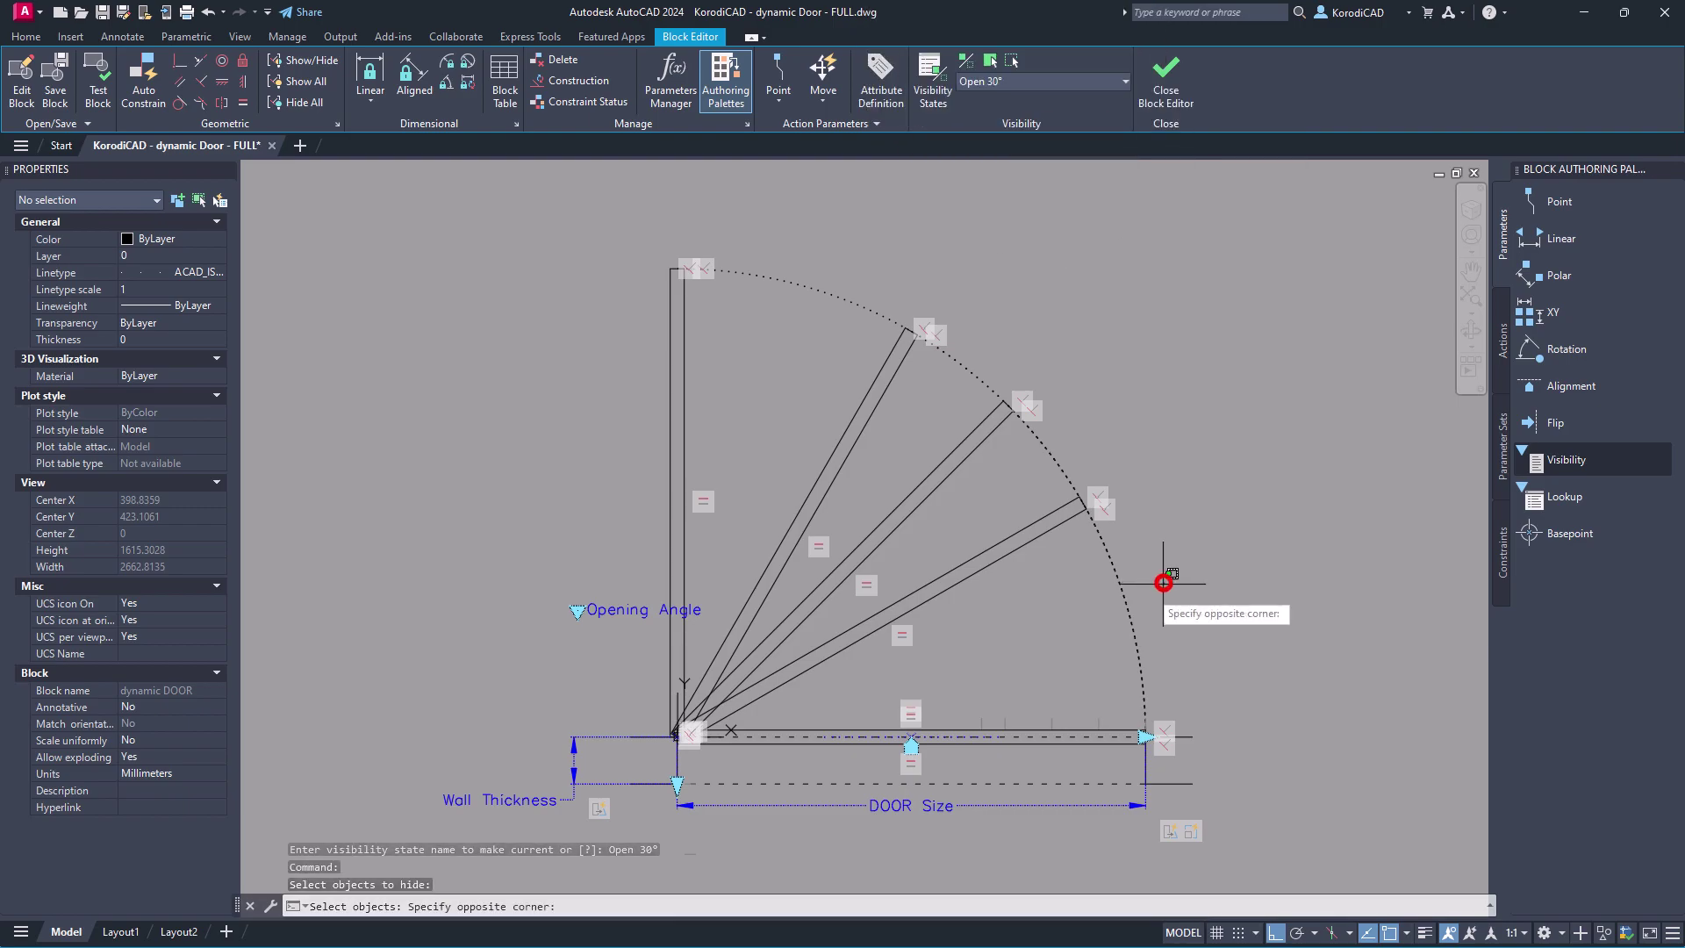
click(1079, 615)
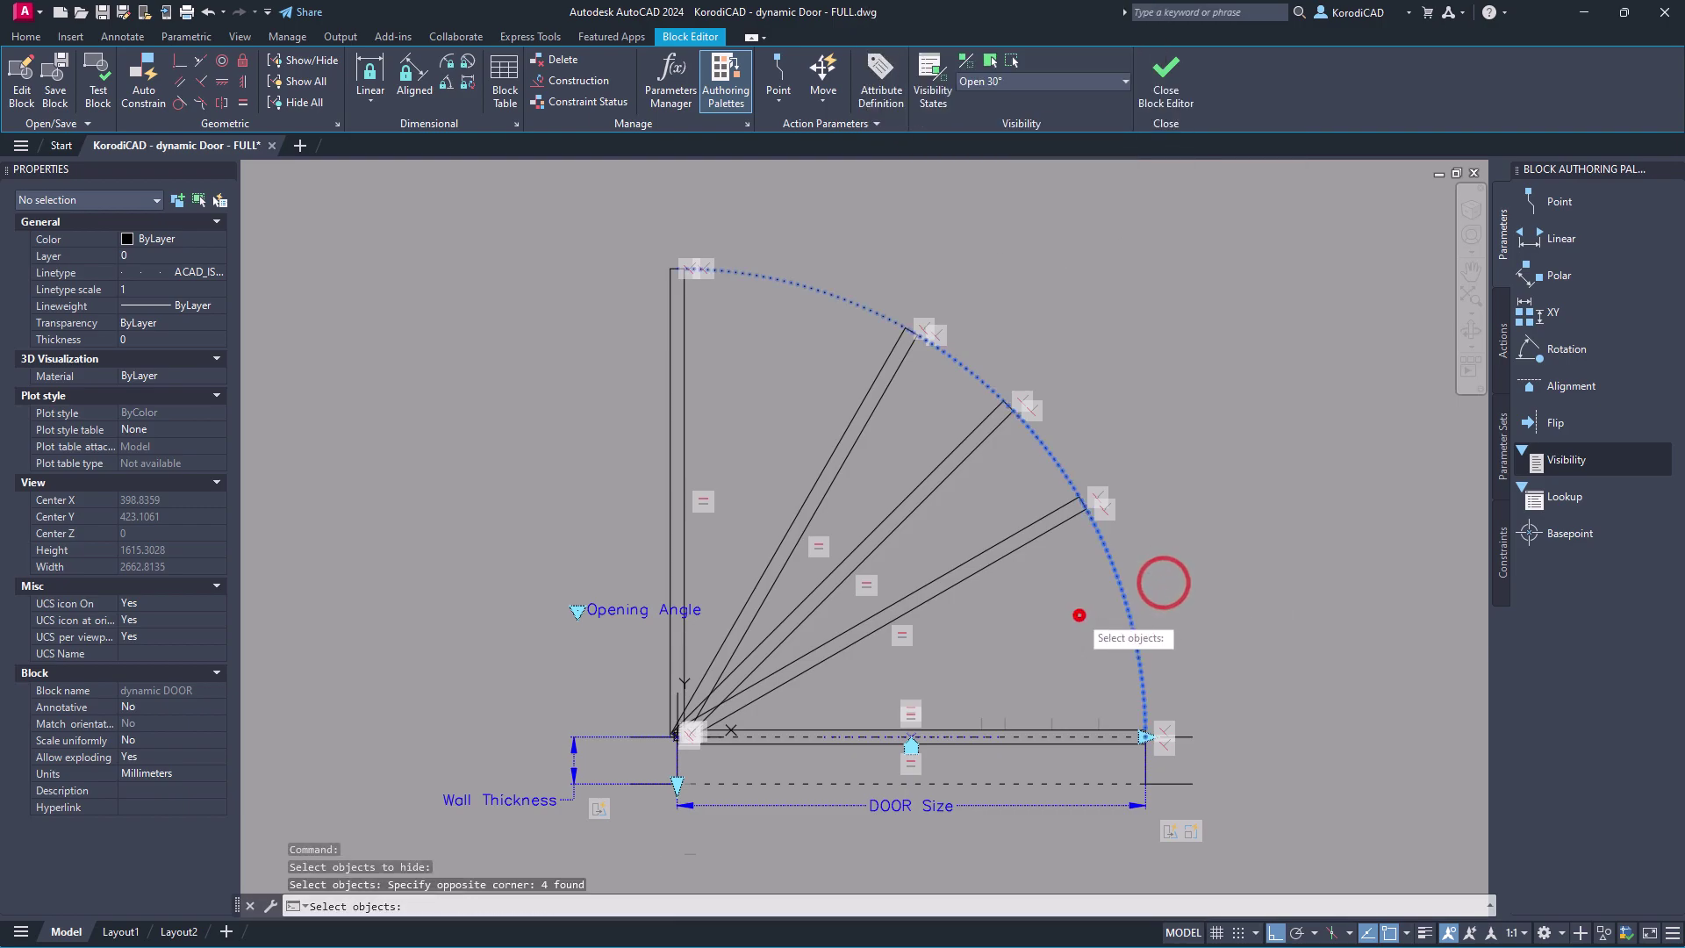
click(1068, 728)
click(944, 459)
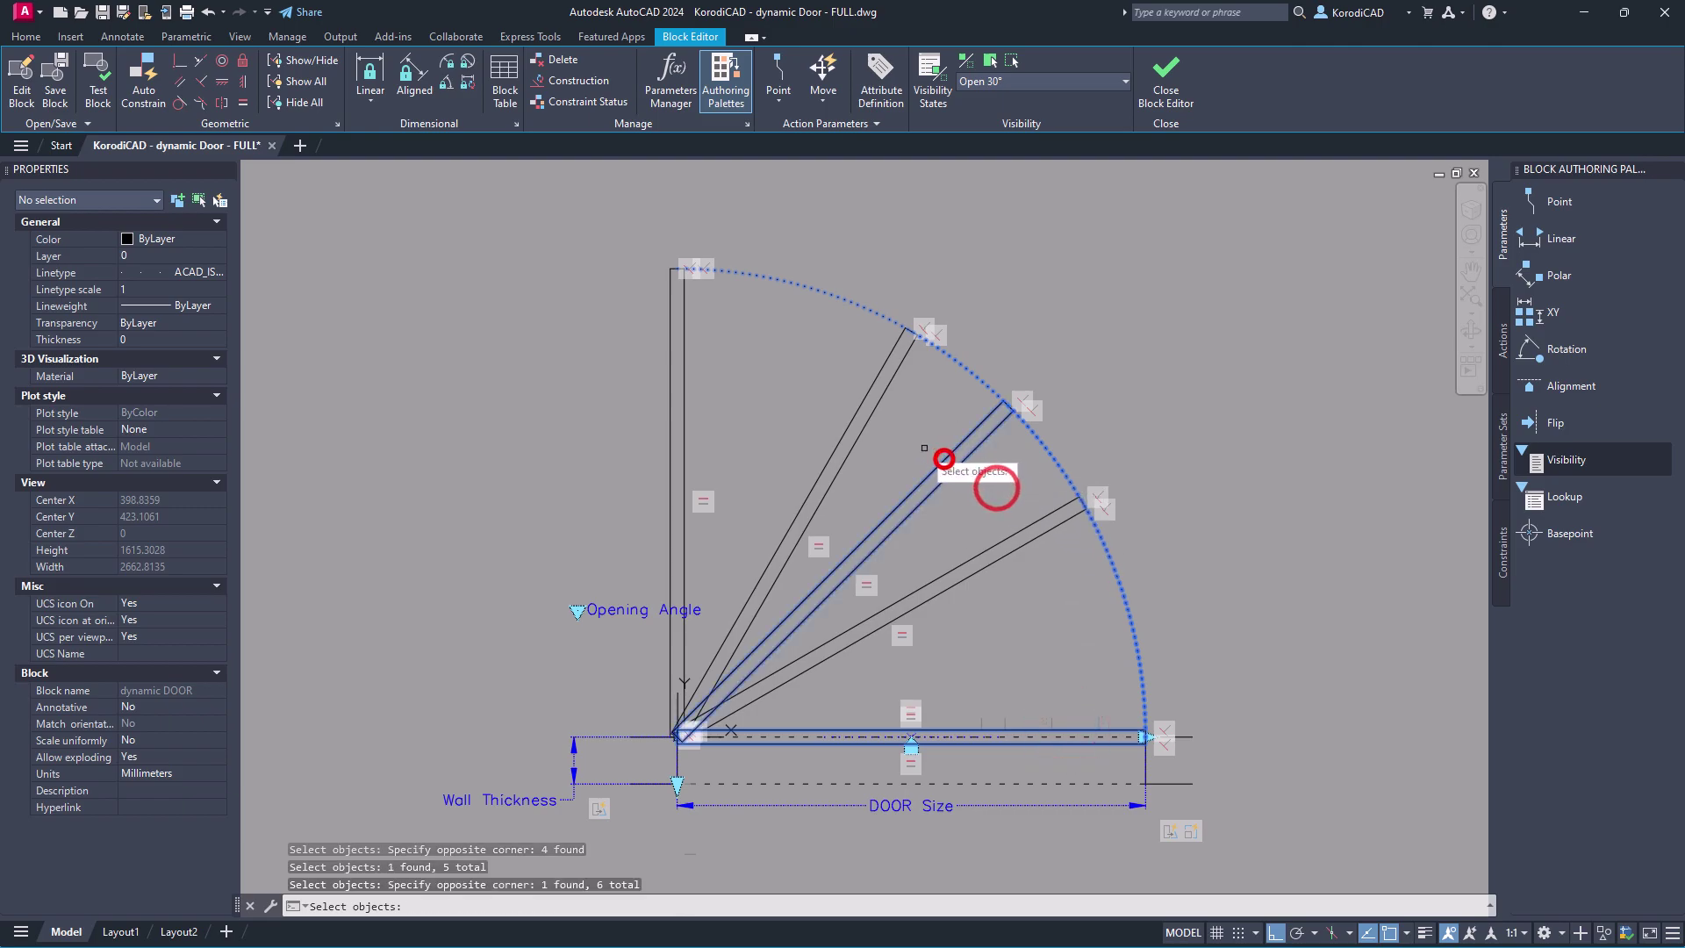
click(913, 444)
click(834, 421)
click(721, 423)
click(653, 428)
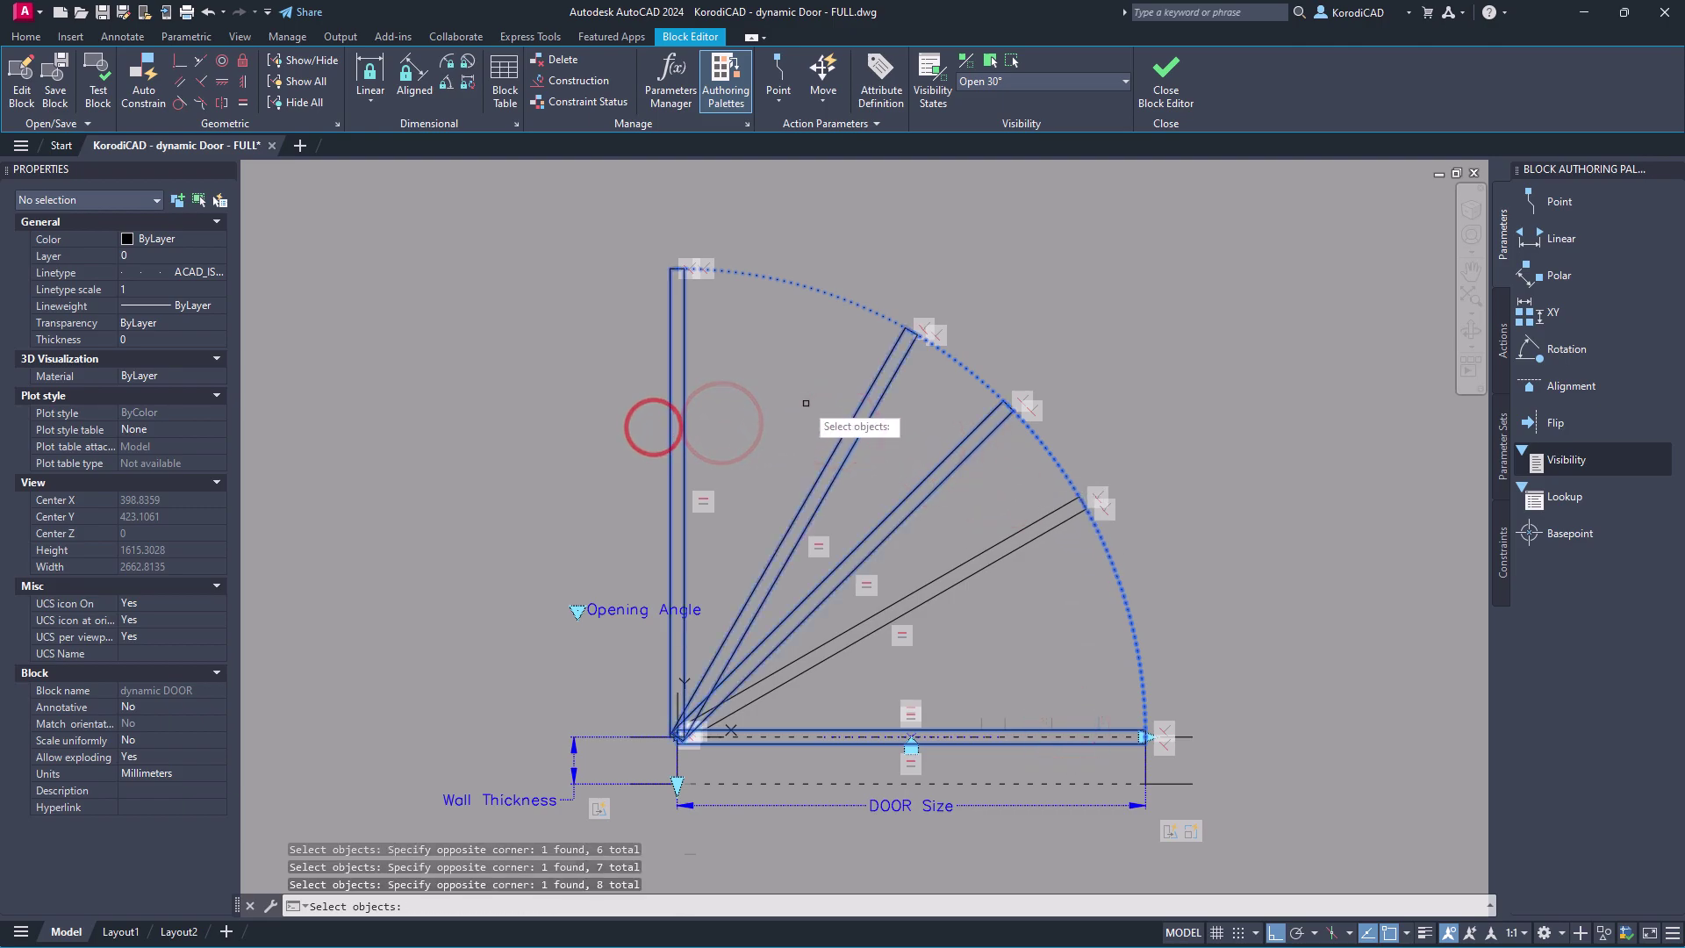
key(shift)
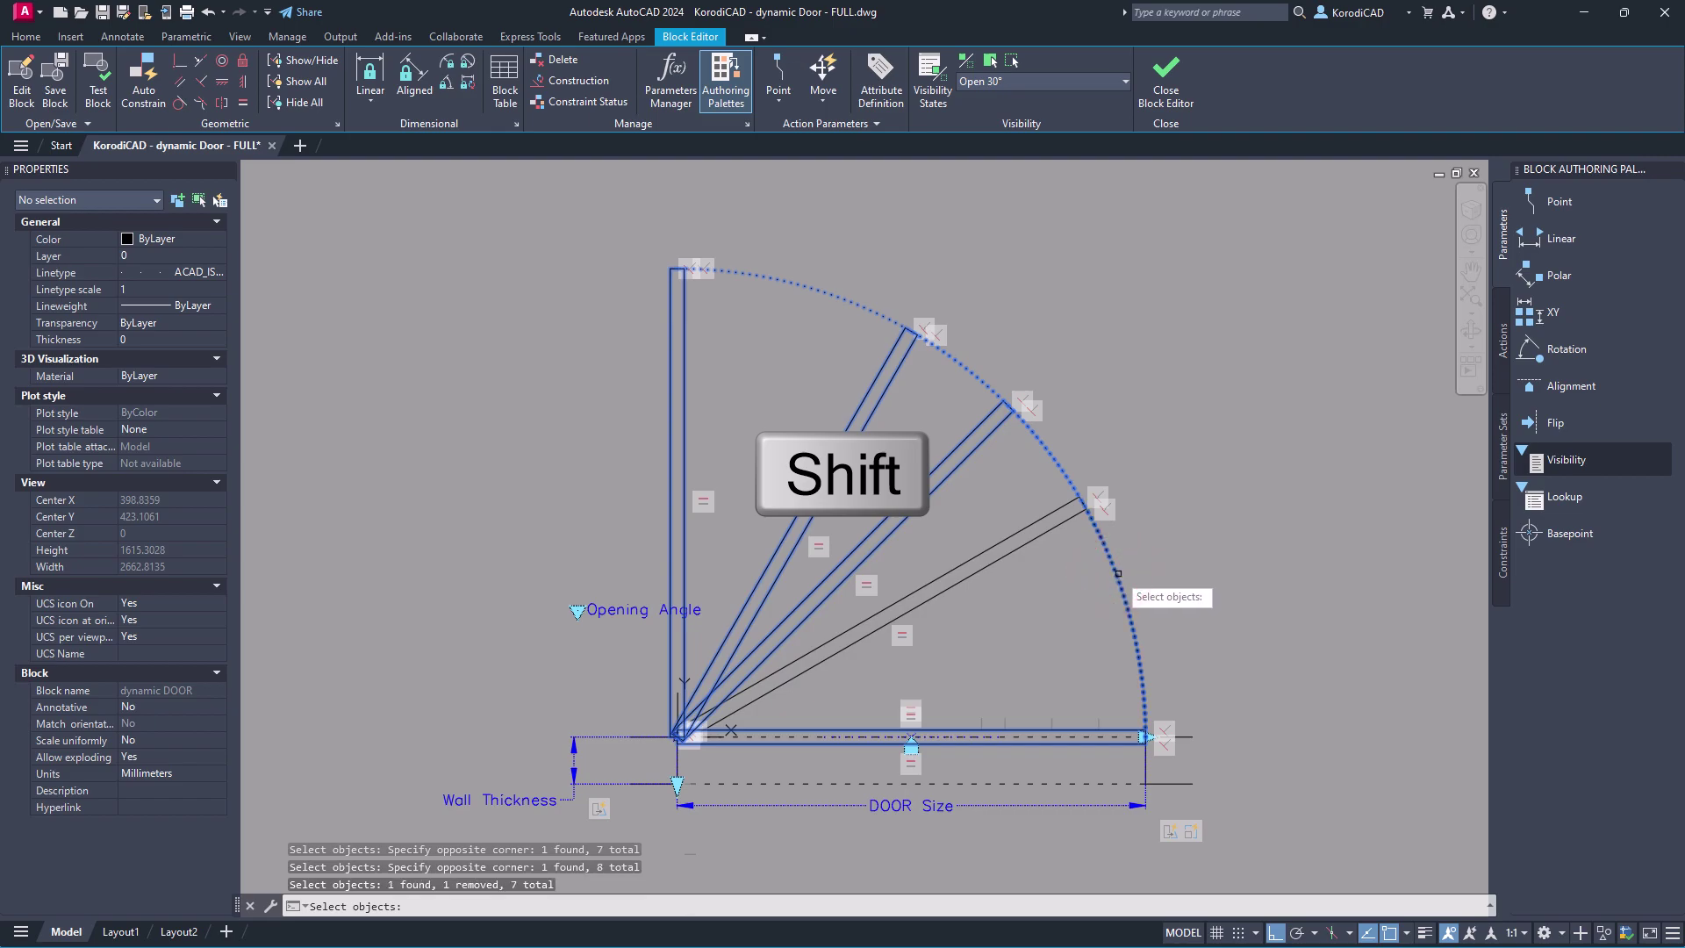
right_click(1183, 562)
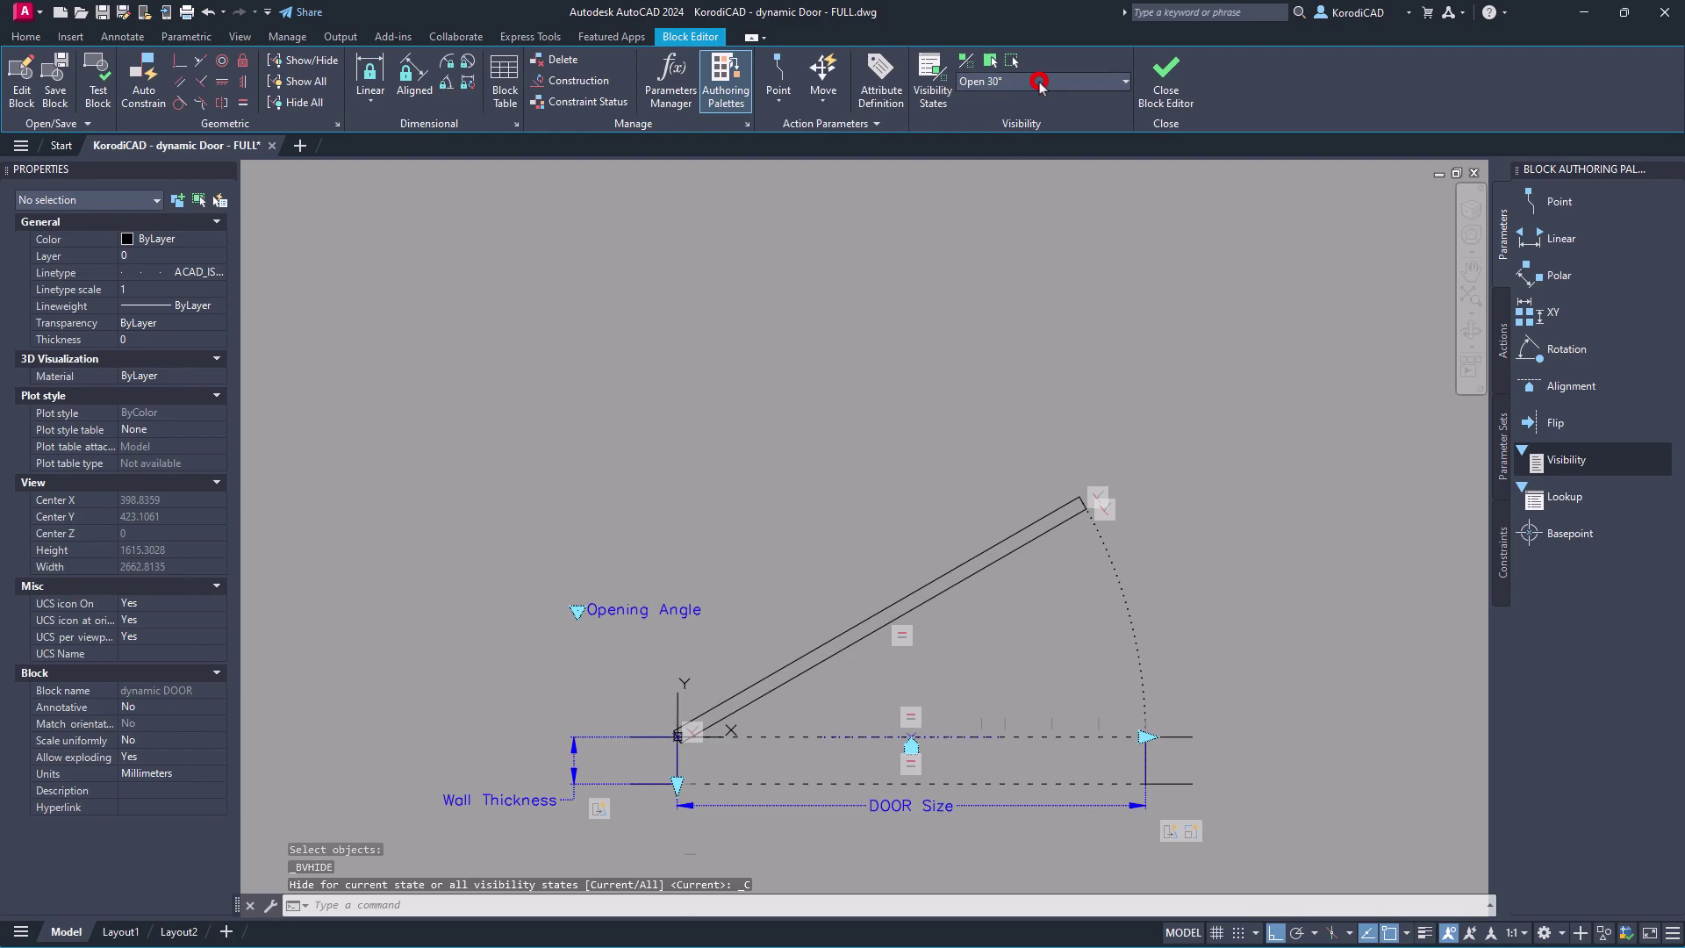
In the Closed visibility state, hide all swing arcs and every open door leaf, leaving only the closed leaf
click(1039, 82)
click(1032, 107)
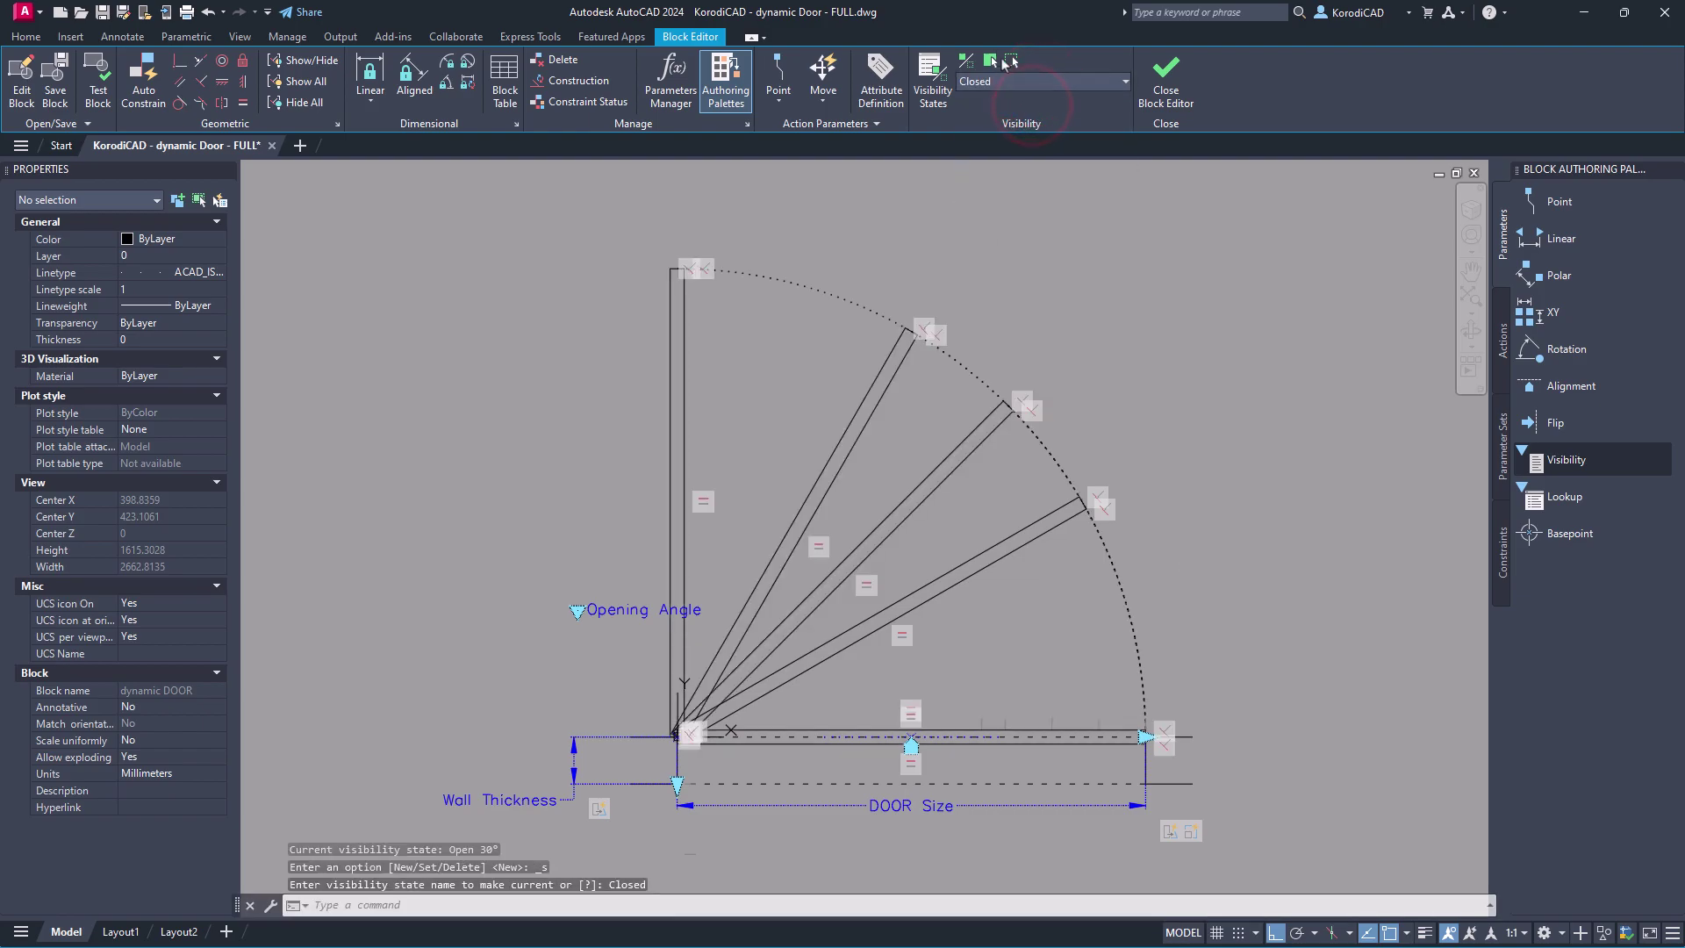
click(1011, 61)
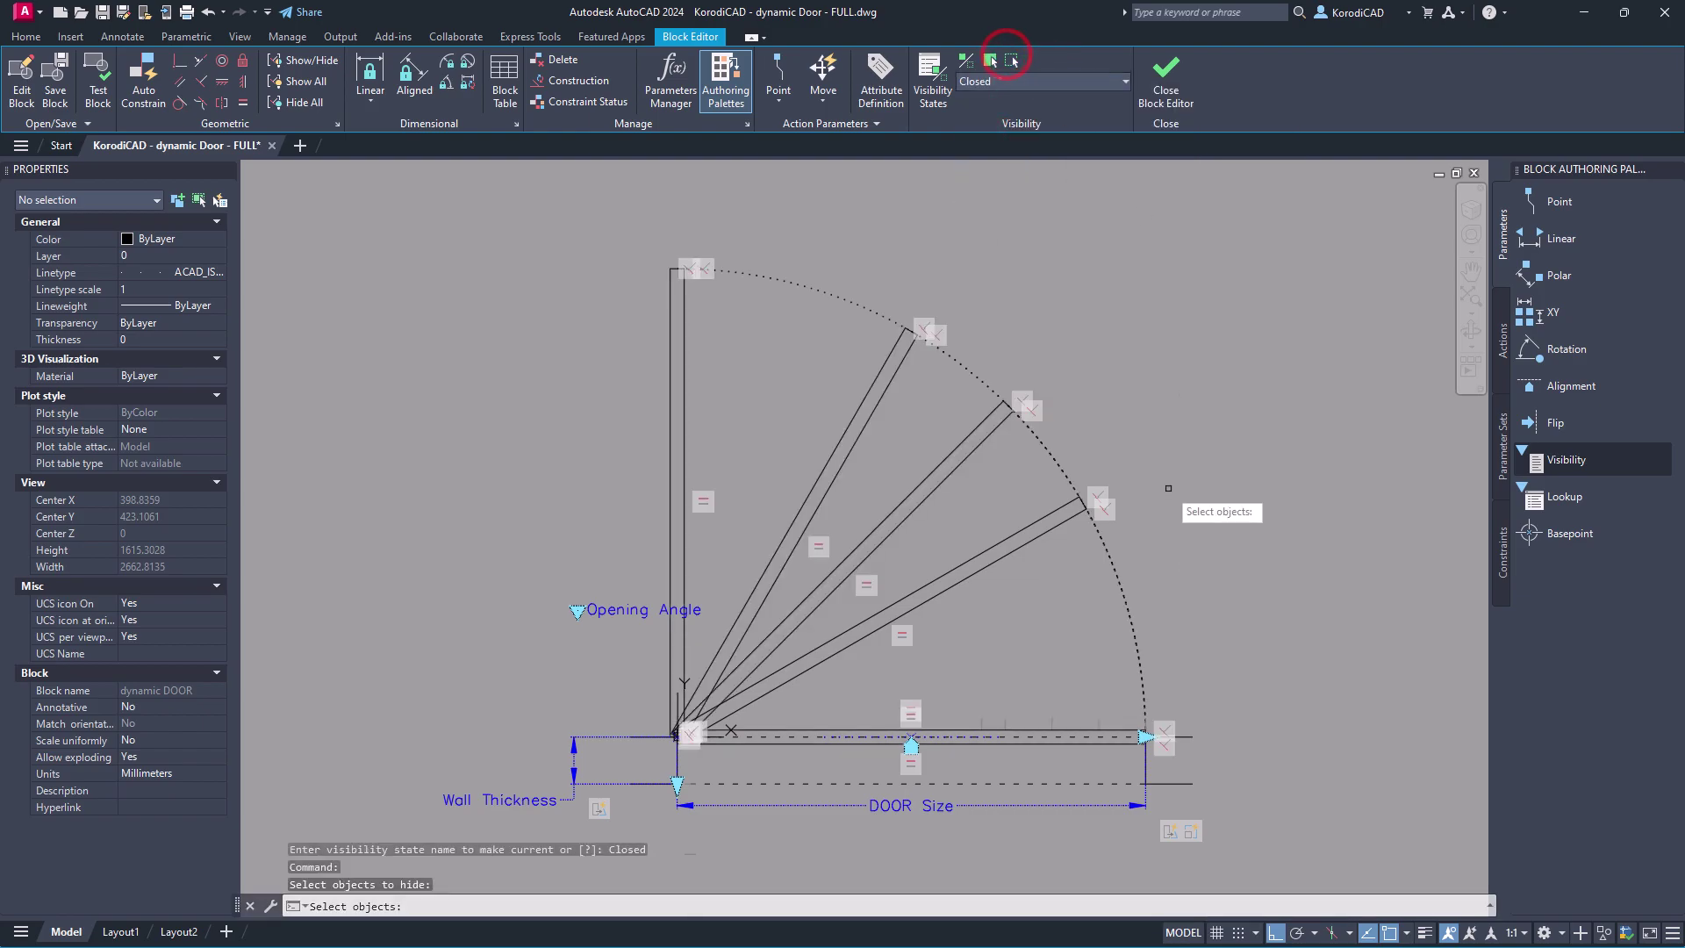
click(1167, 566)
click(1087, 602)
click(1035, 587)
click(1004, 512)
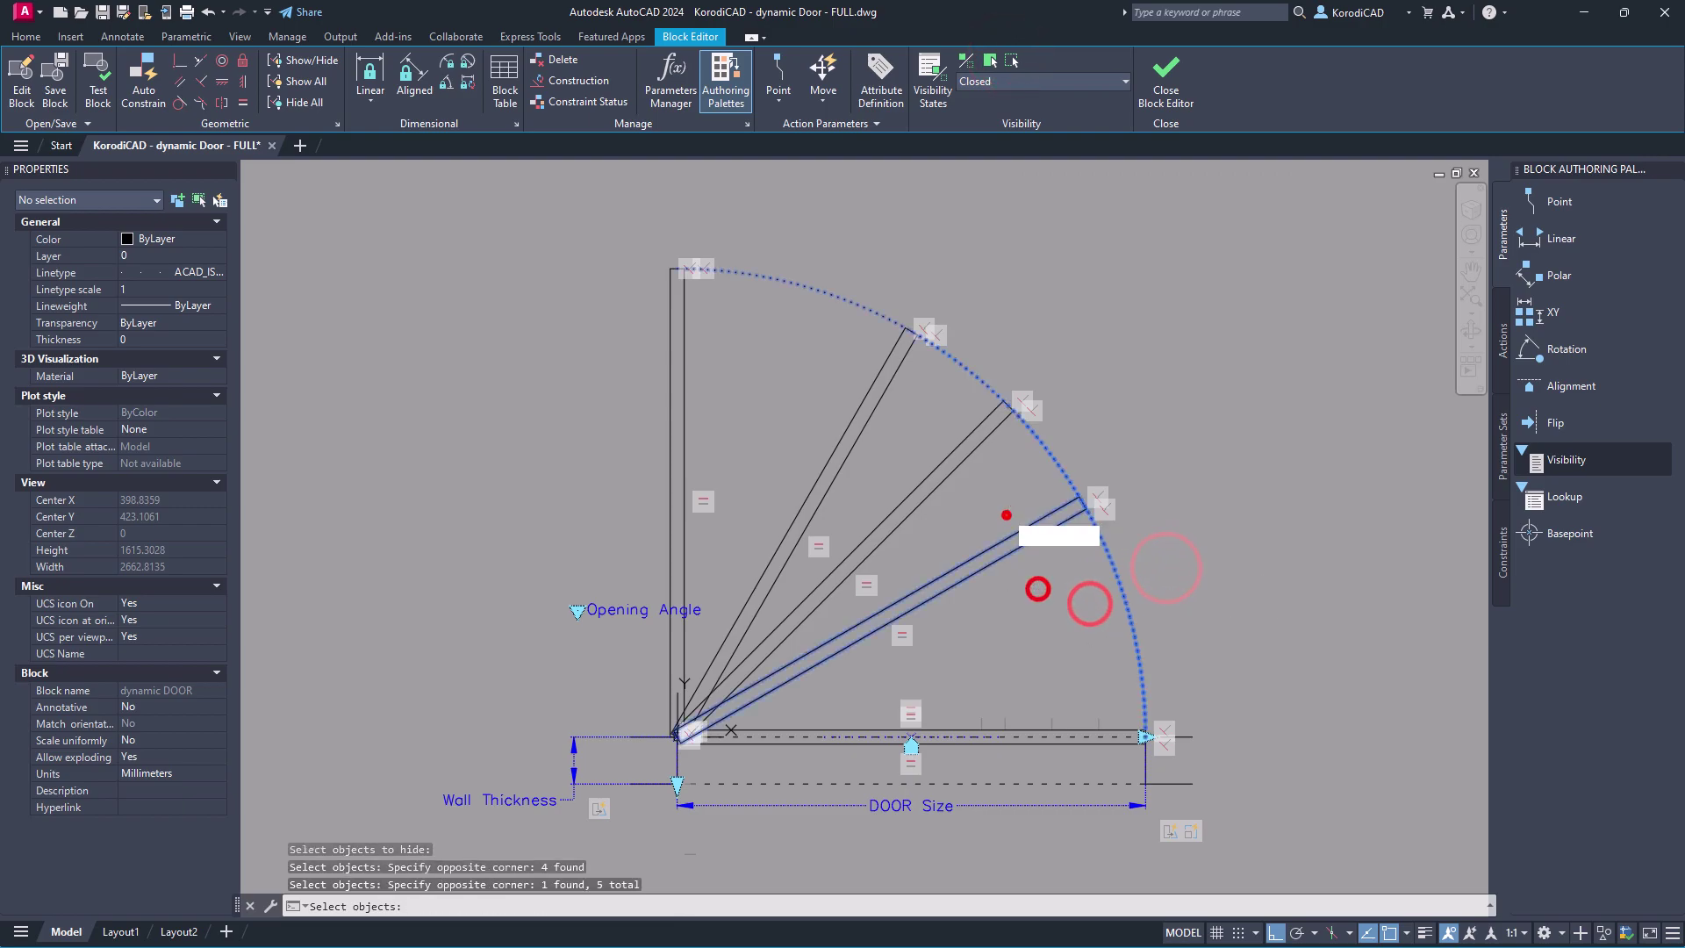
click(991, 491)
click(931, 463)
click(895, 437)
click(828, 419)
click(704, 415)
click(658, 442)
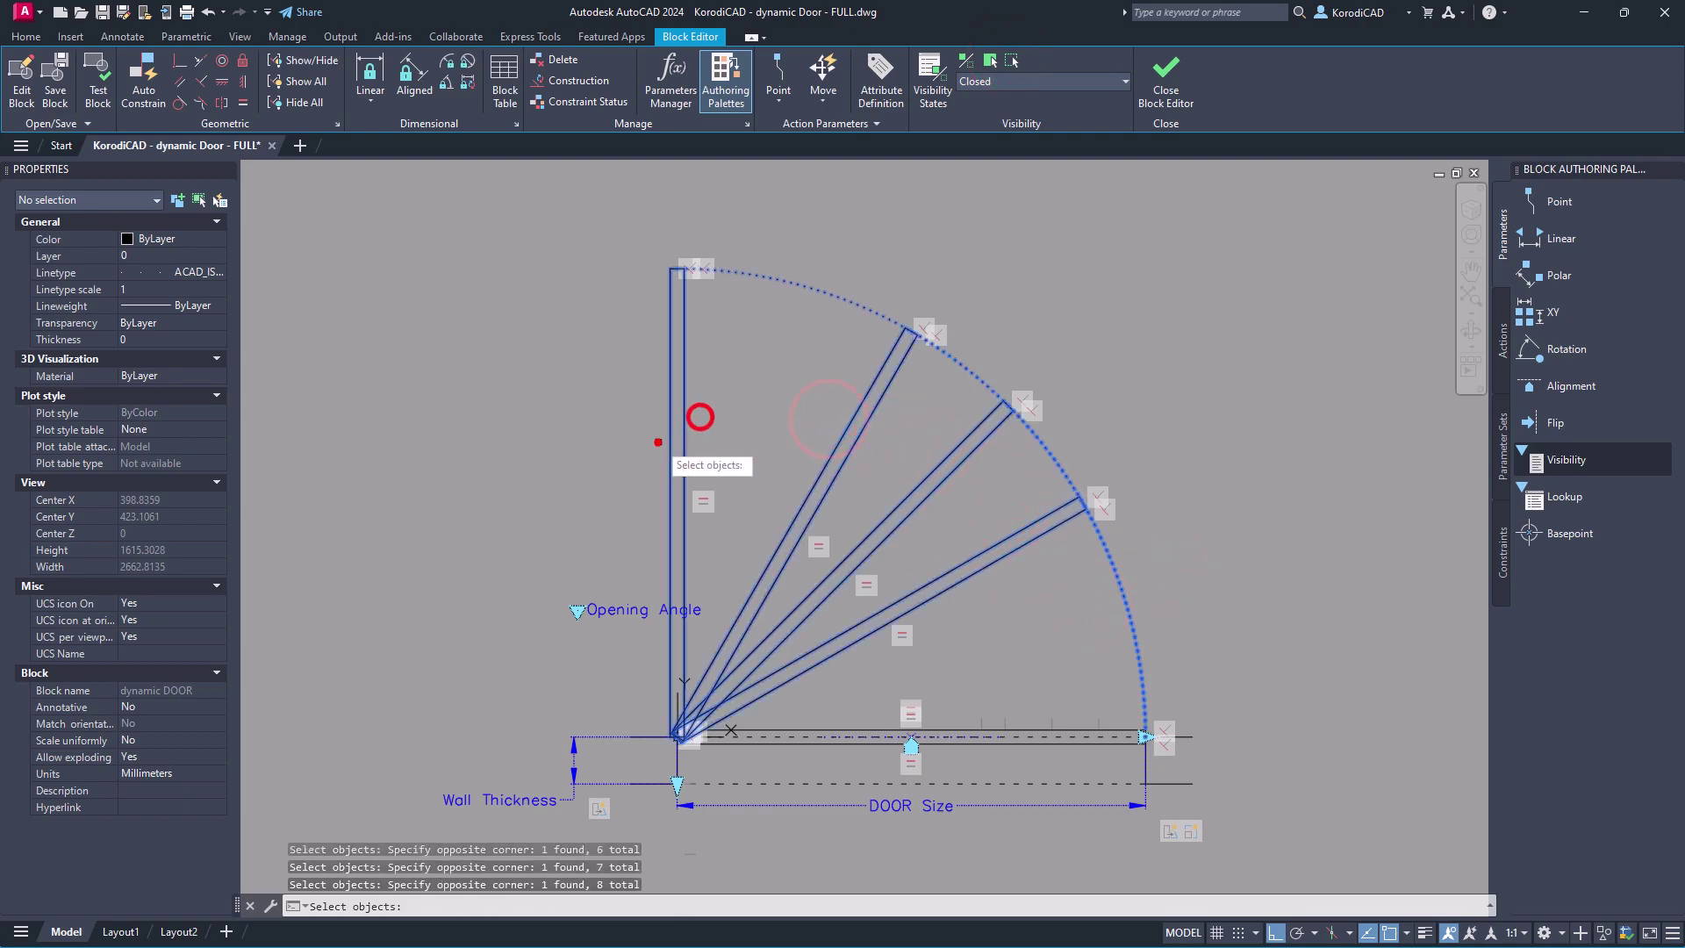
key(Return)
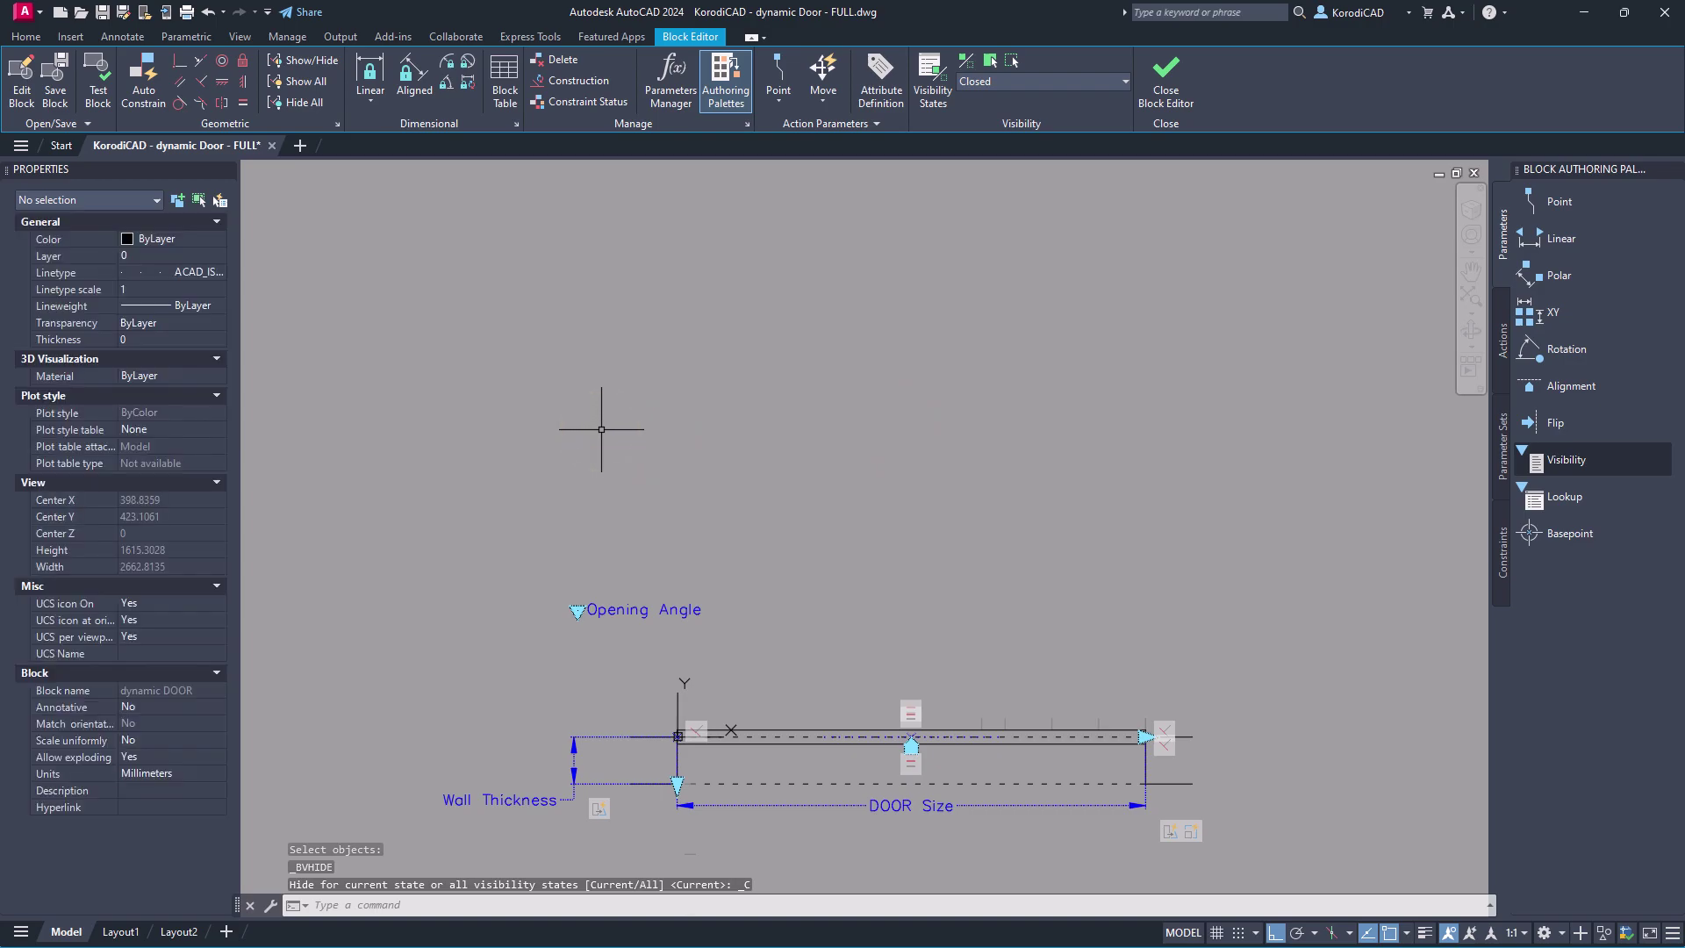
Make Open 90° the current visibility state, save the block changes and exit the Block Editor
click(1043, 80)
click(1018, 151)
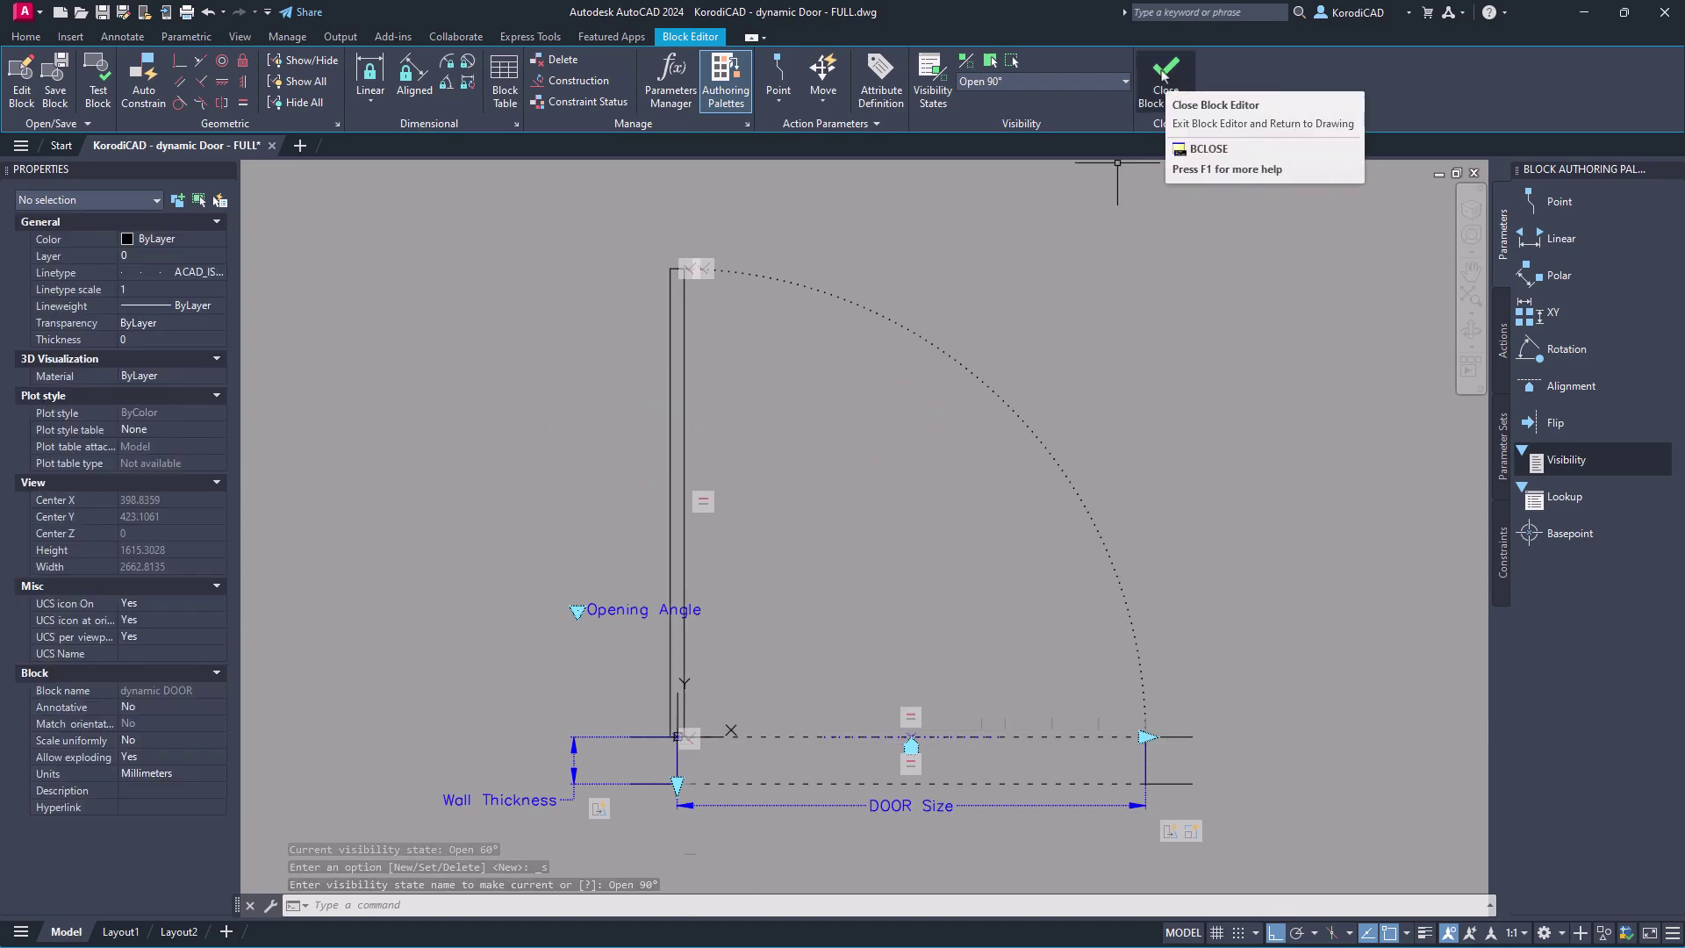
click(1163, 75)
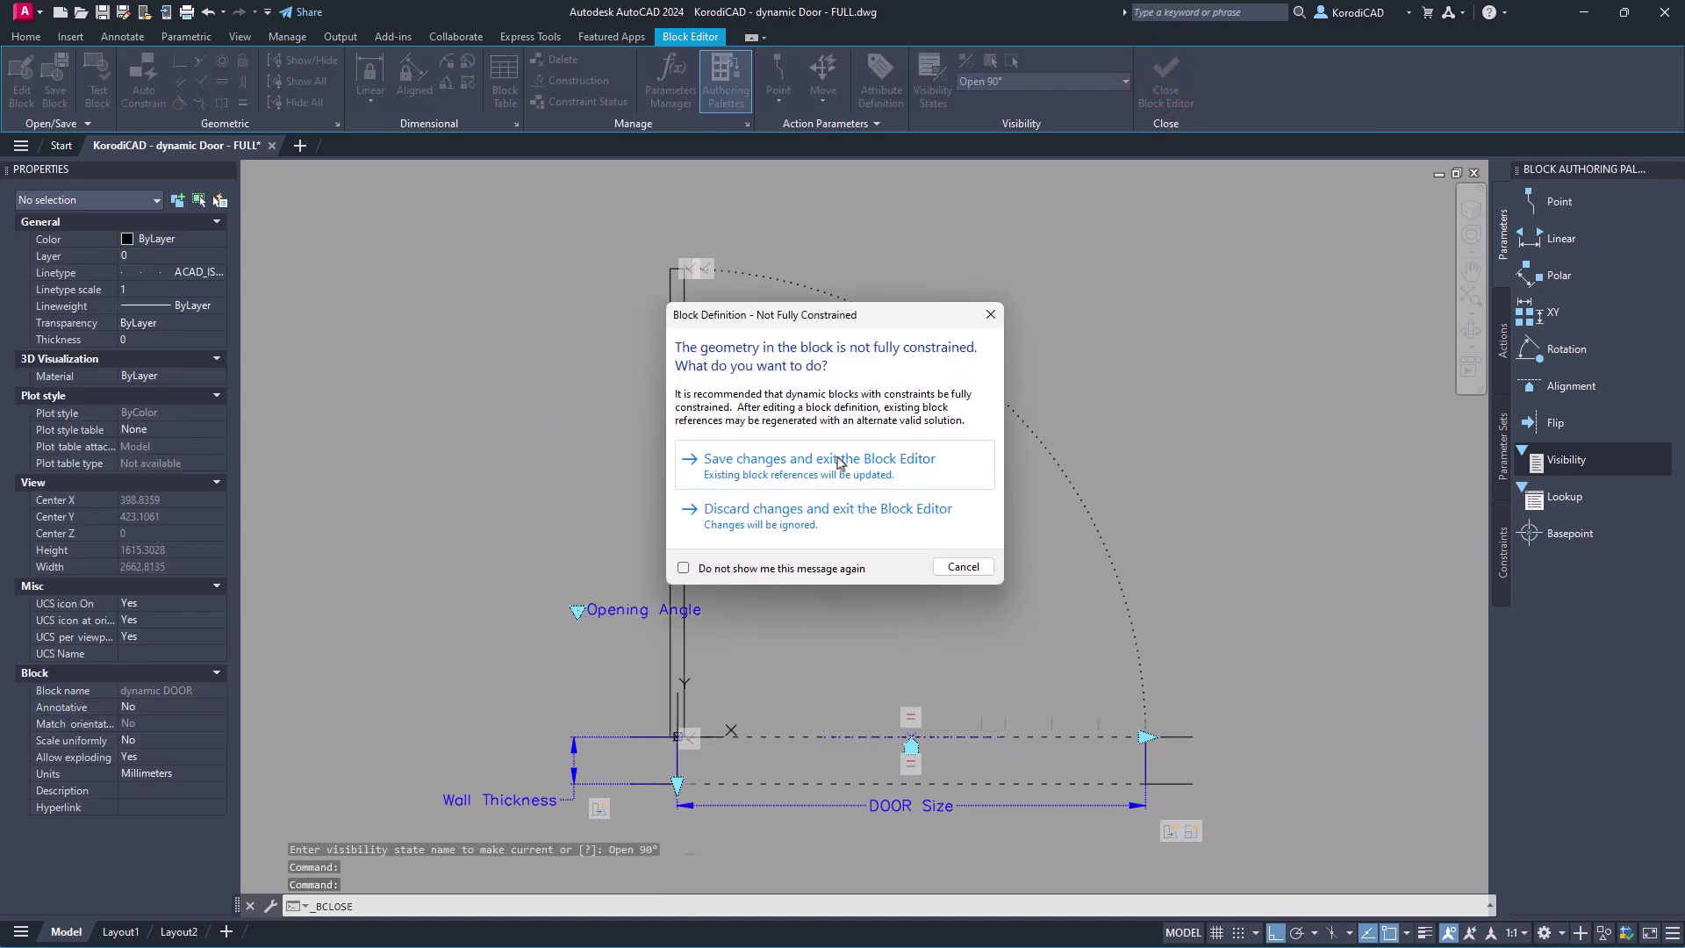
click(838, 463)
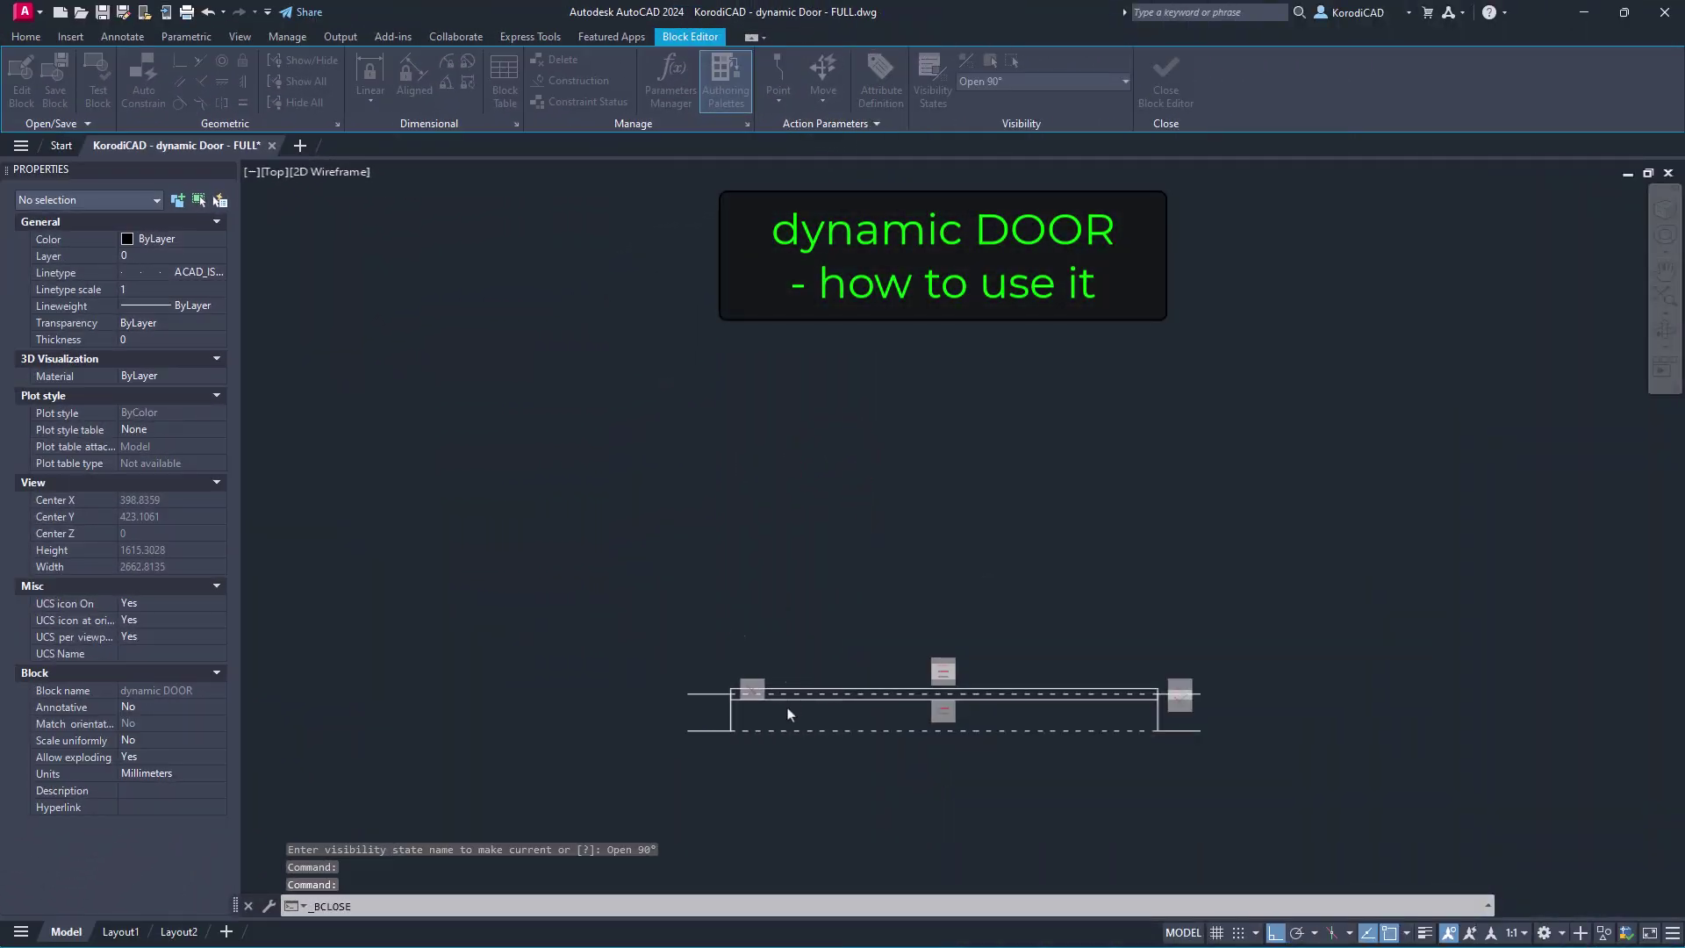
Use the door block's grips to set the door size to 700, wall thickness to 250 and opening angle to Open 60°
click(774, 730)
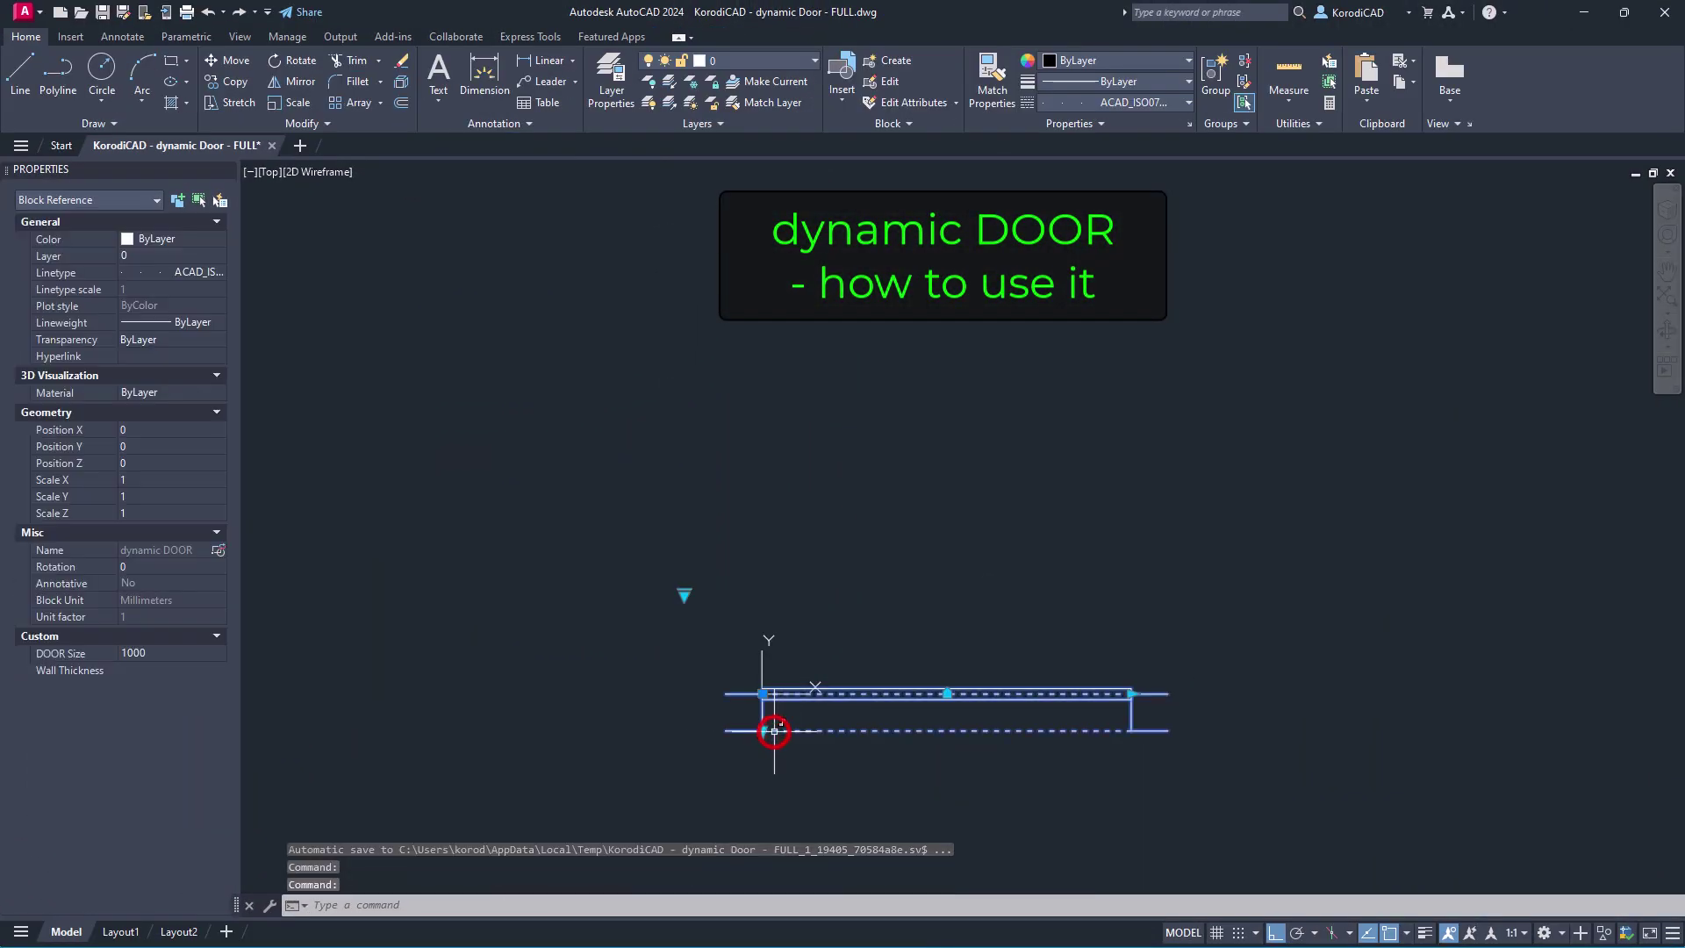
click(1139, 693)
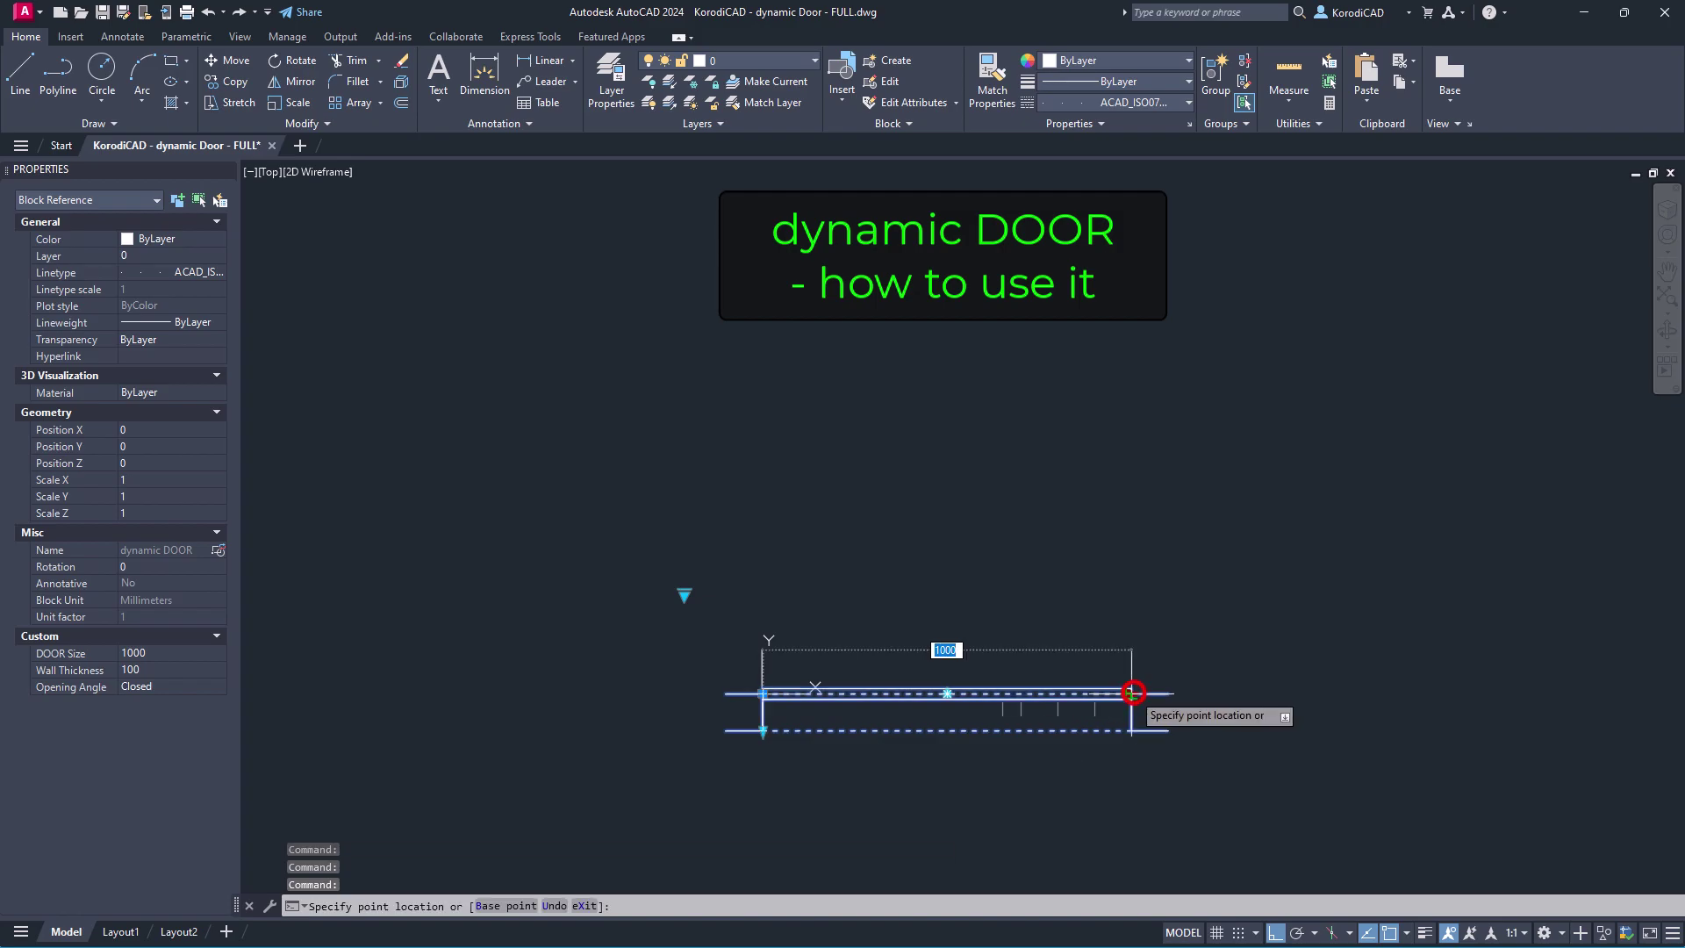
click(763, 730)
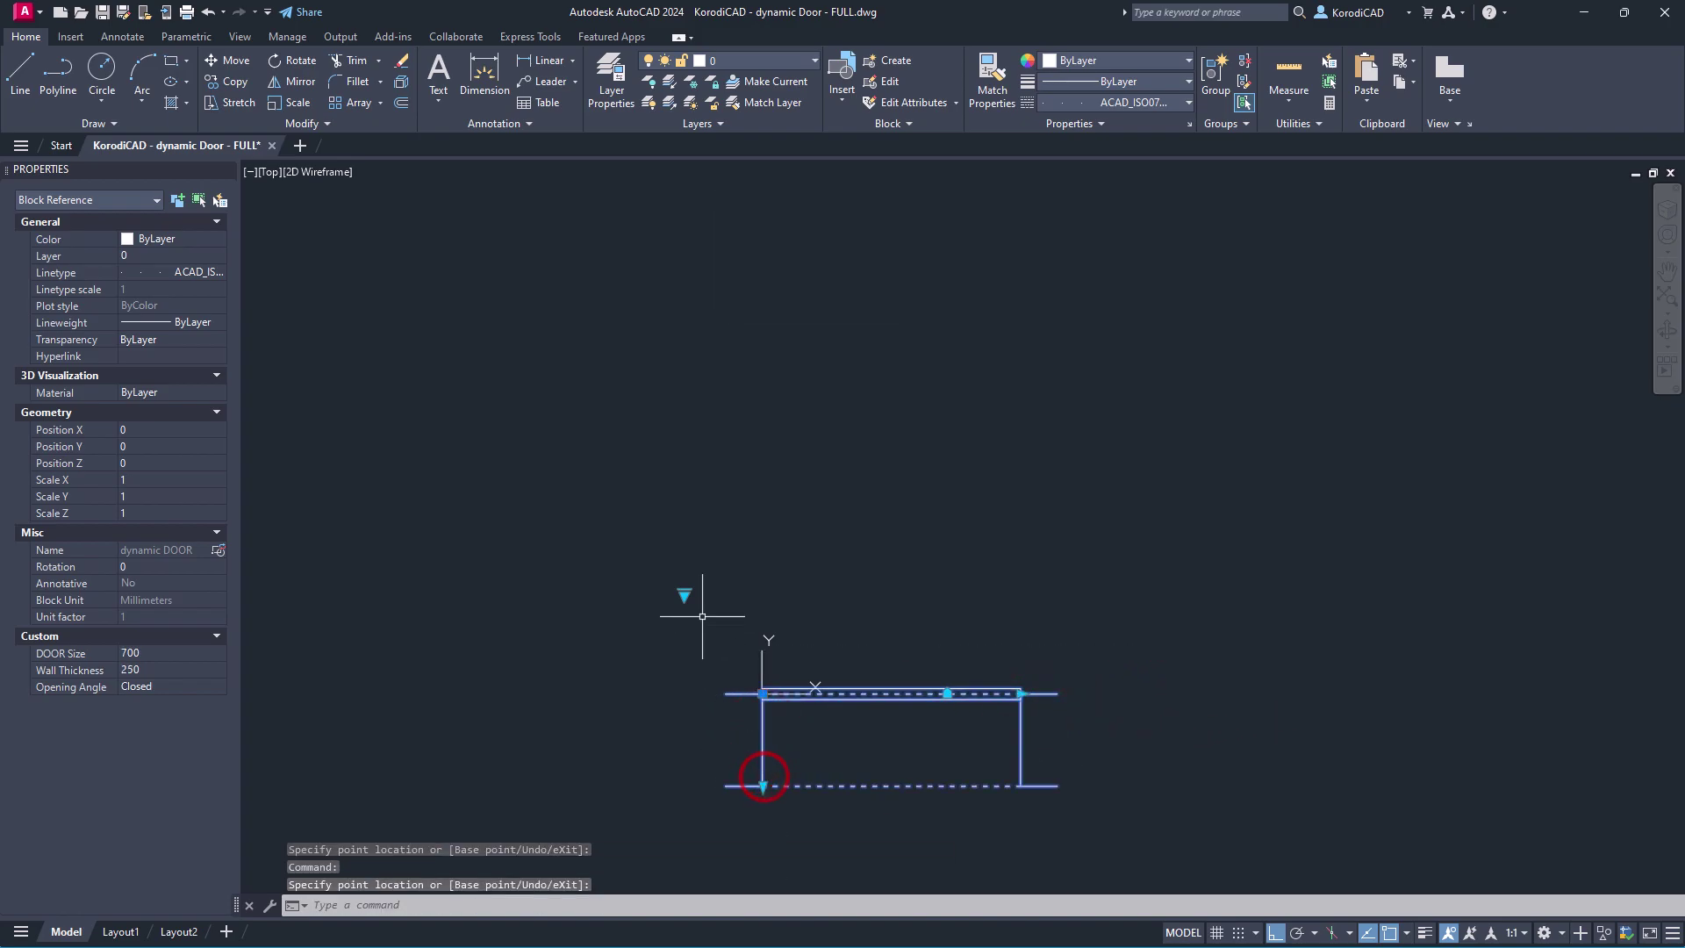
click(685, 596)
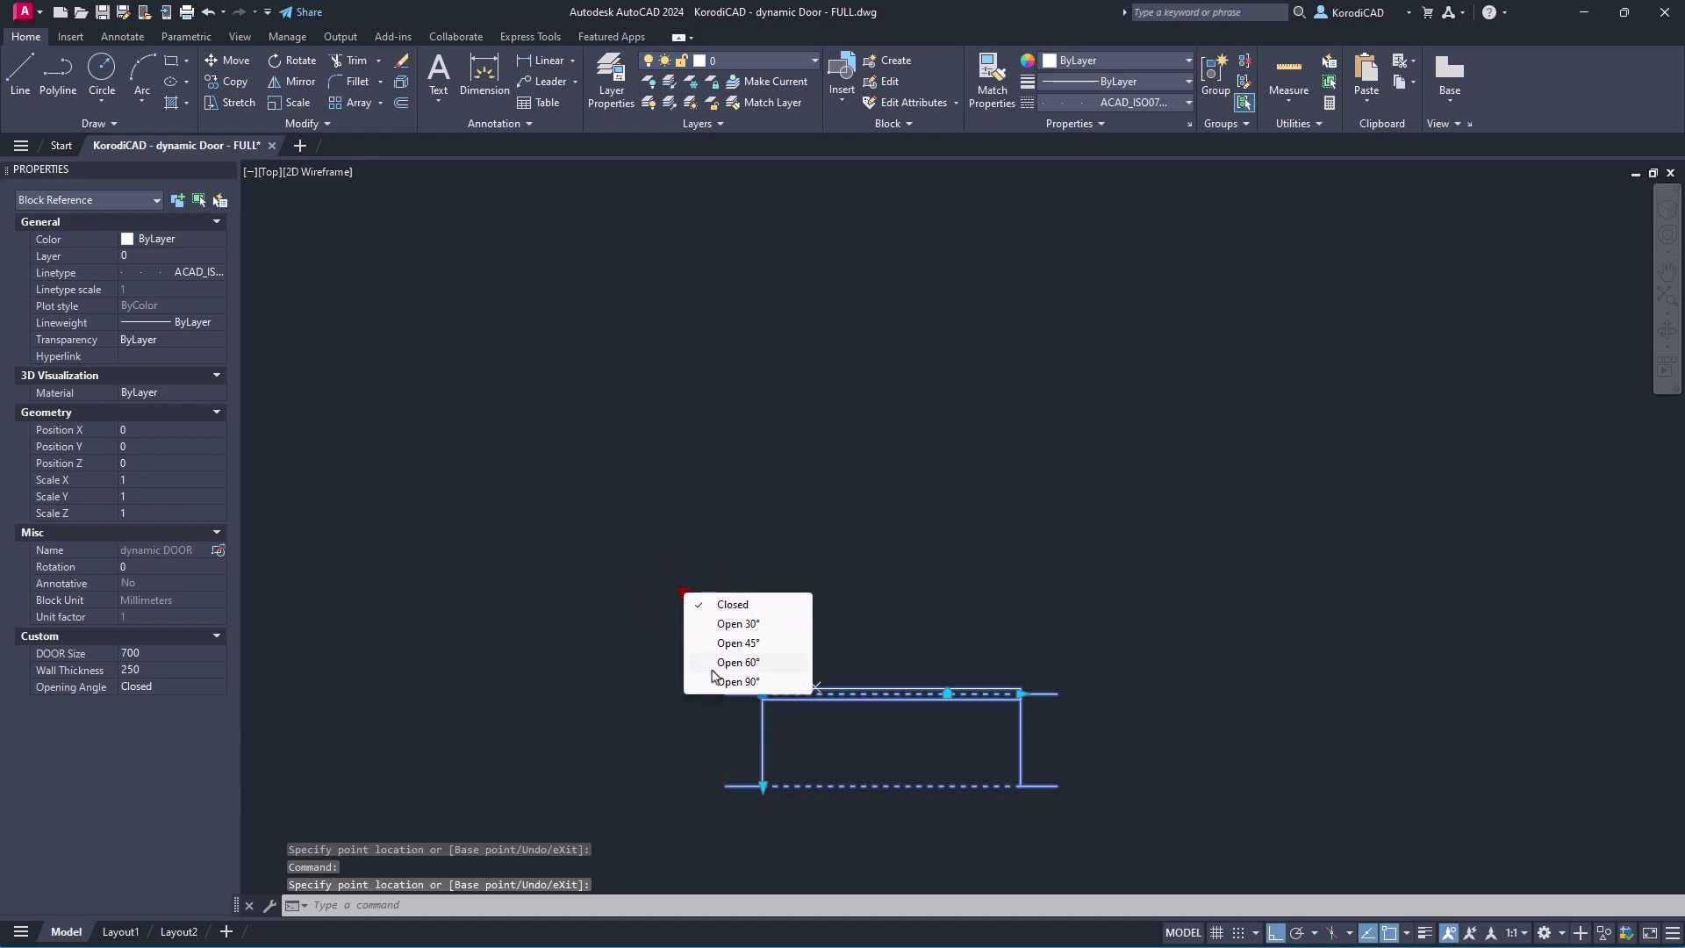
click(737, 662)
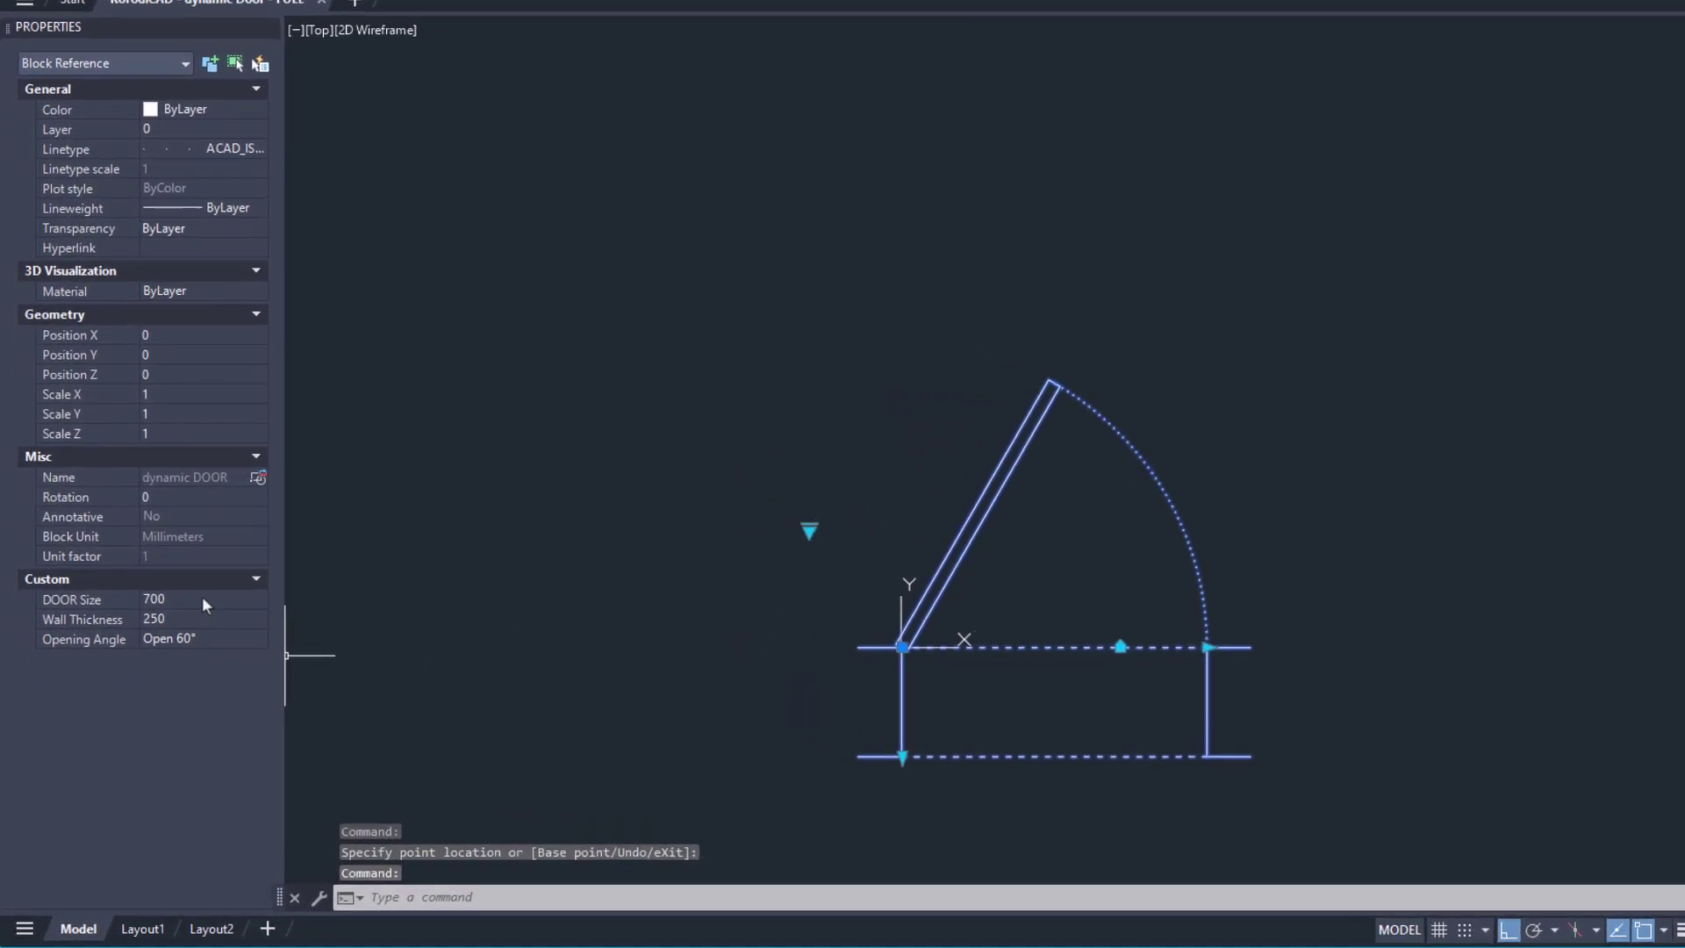
In the block's custom properties, choose door size 700, wall thickness 380 and an opening angle state
click(171, 653)
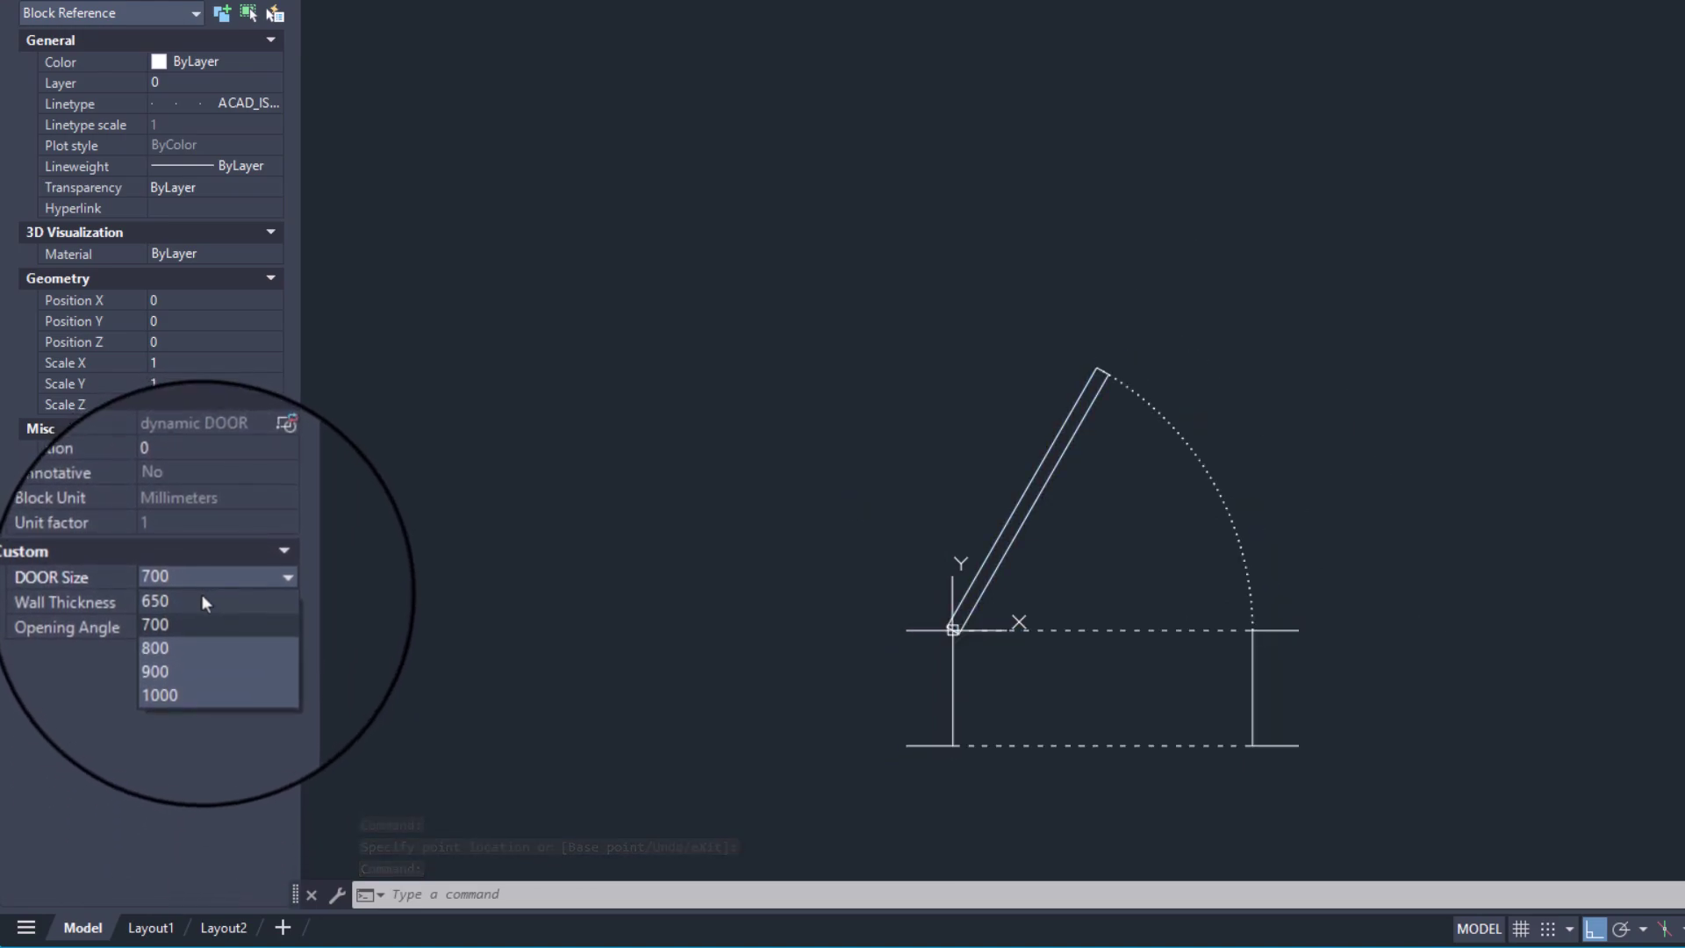
click(202, 572)
click(199, 598)
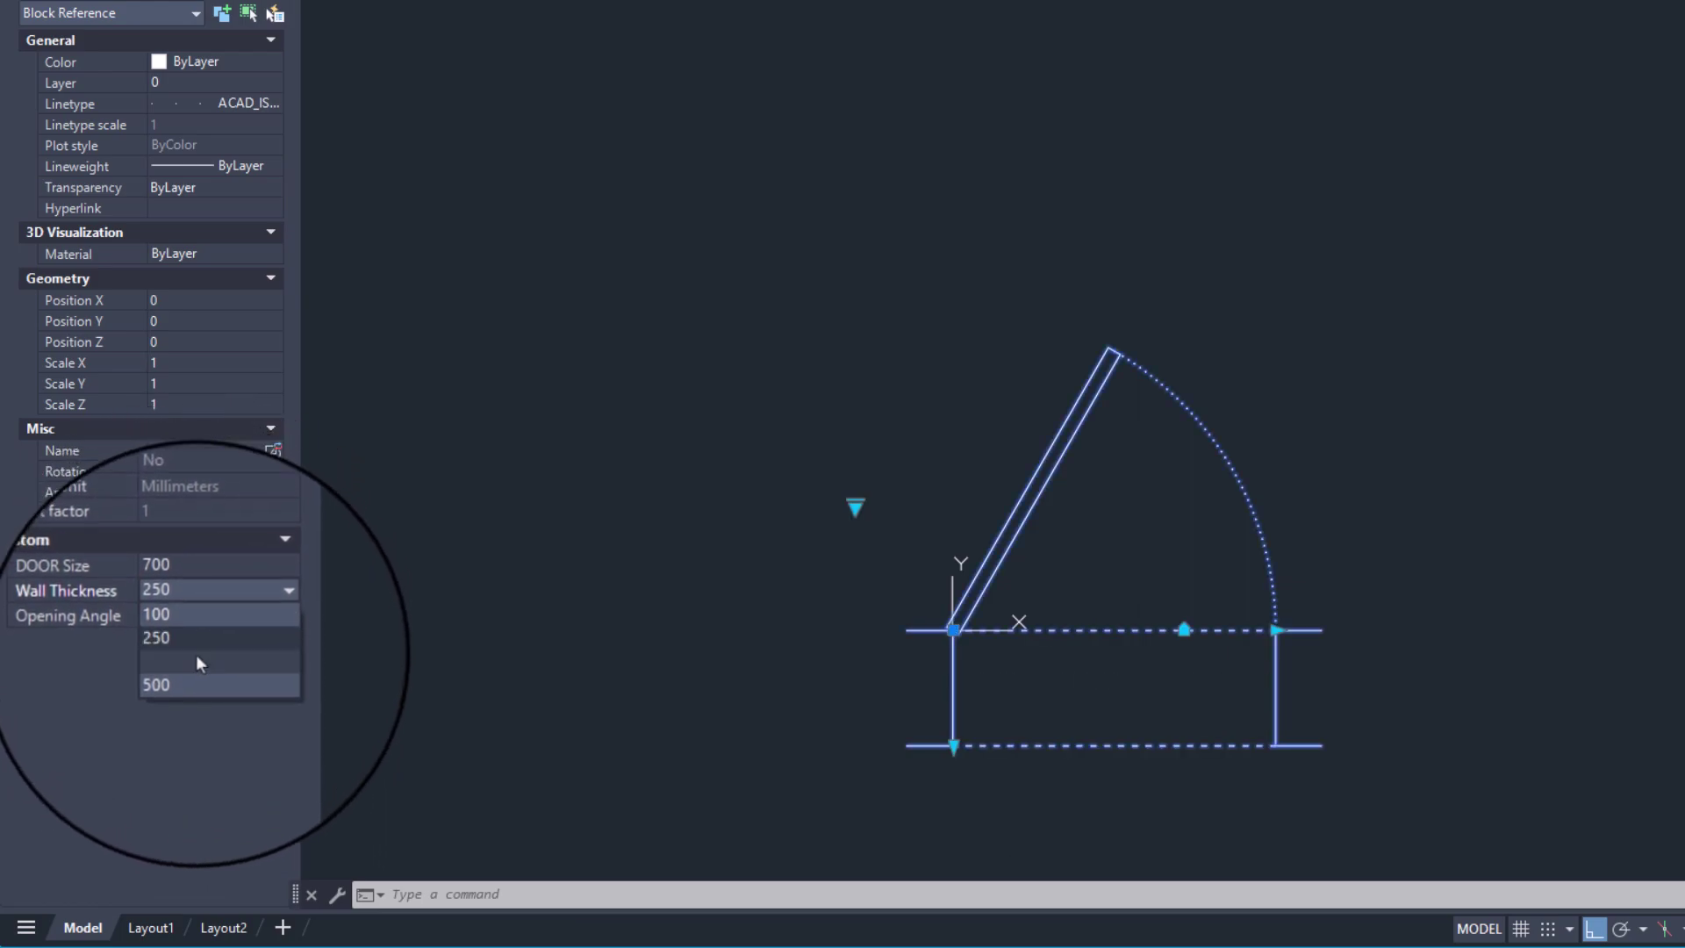
click(194, 656)
click(205, 618)
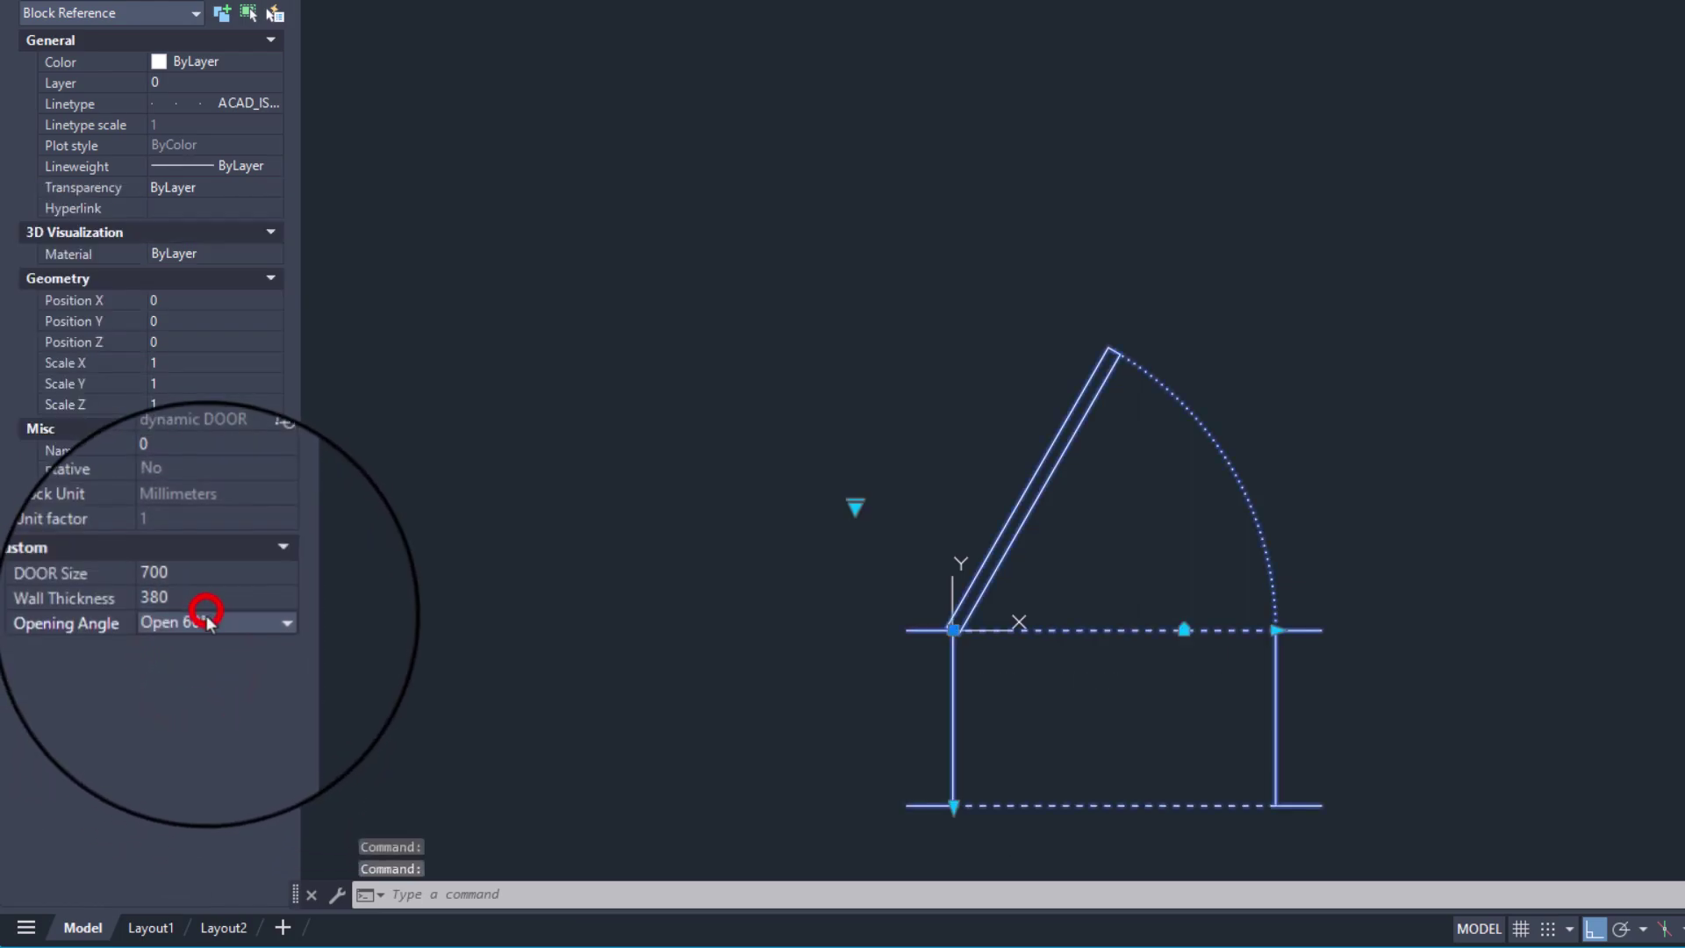
click(205, 619)
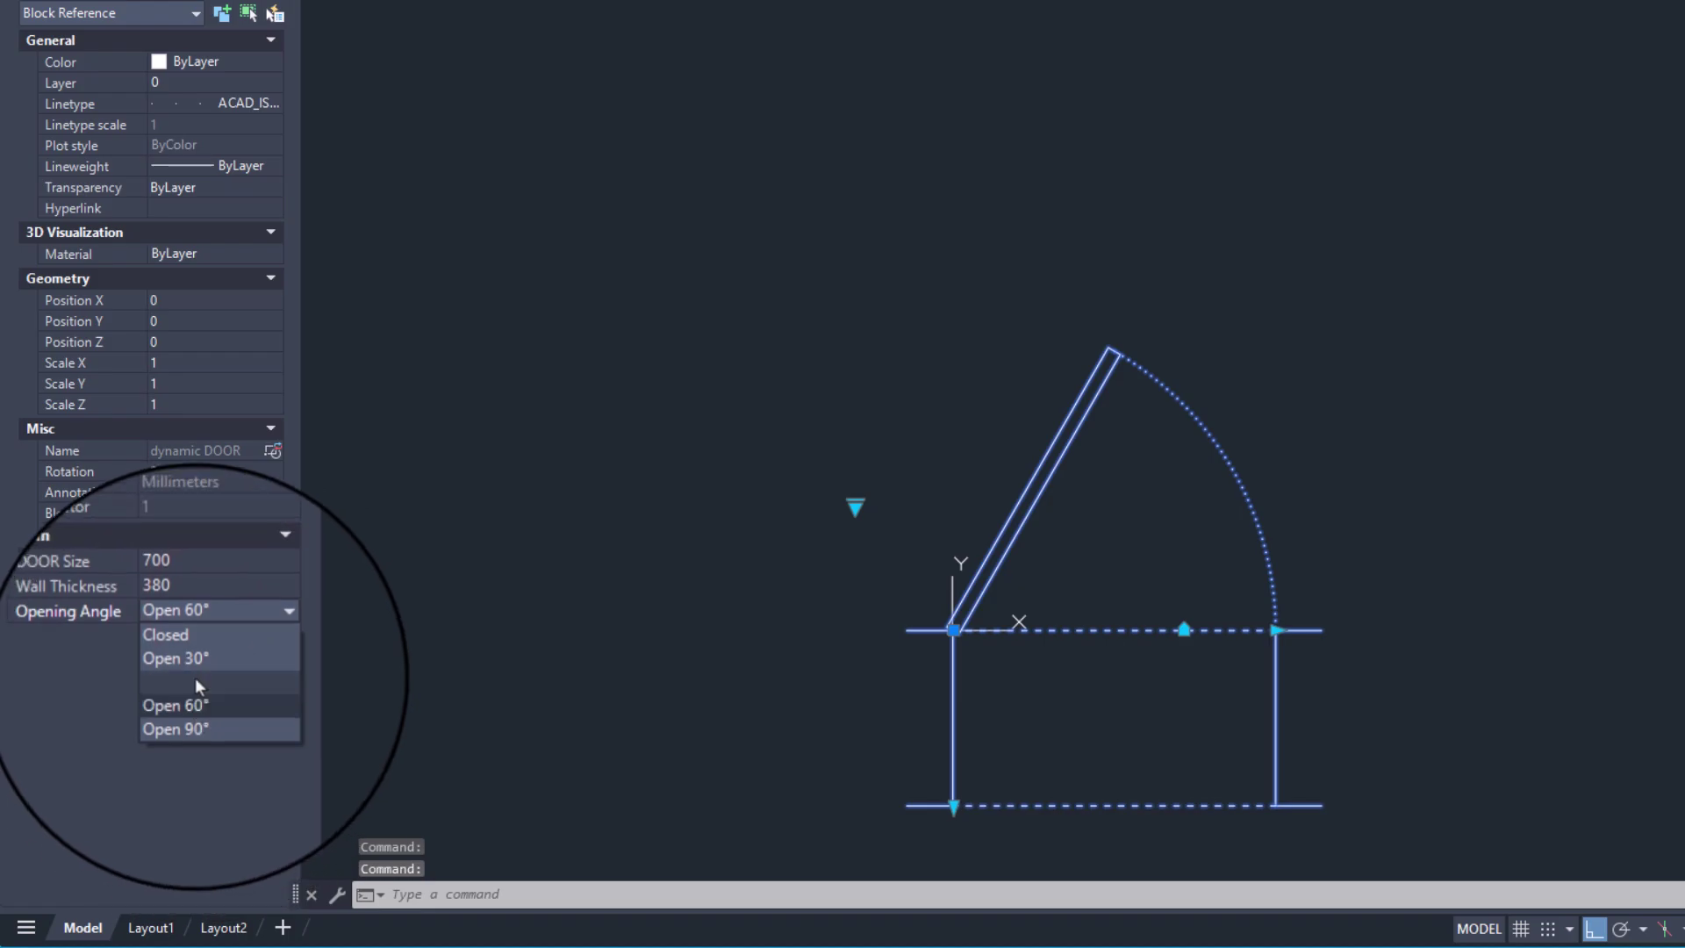
click(195, 702)
click(197, 581)
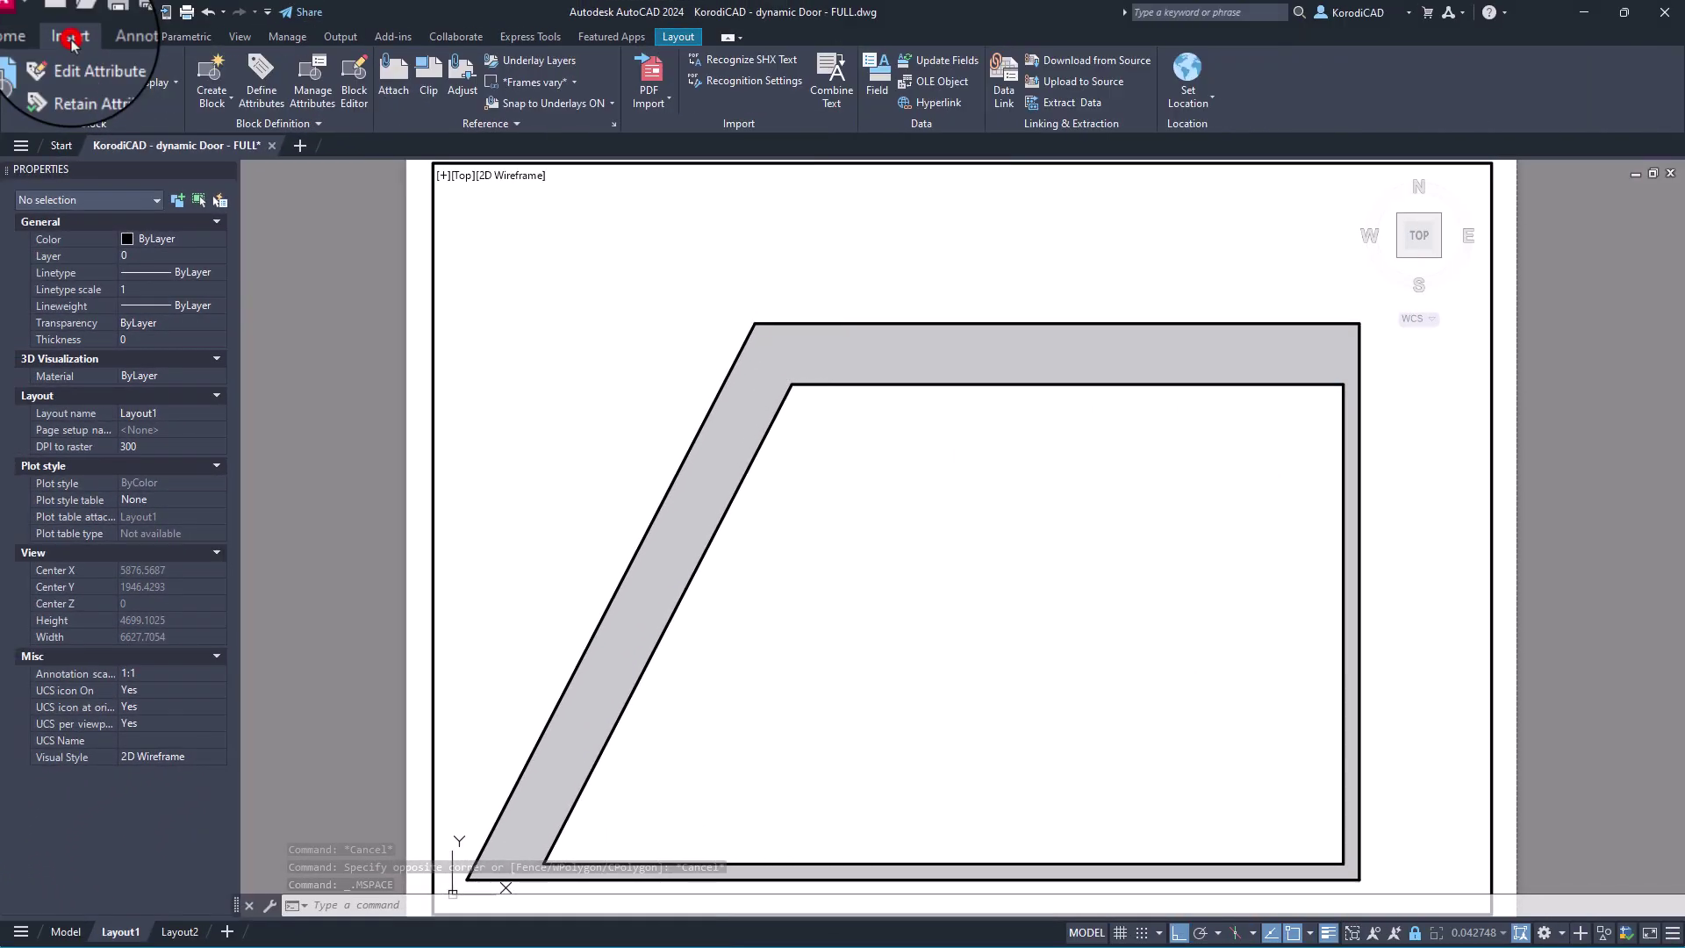
Insert the dynamic DOOR block at scale 1 and rotation 0 inside the room in the Layout1 viewport
click(17, 88)
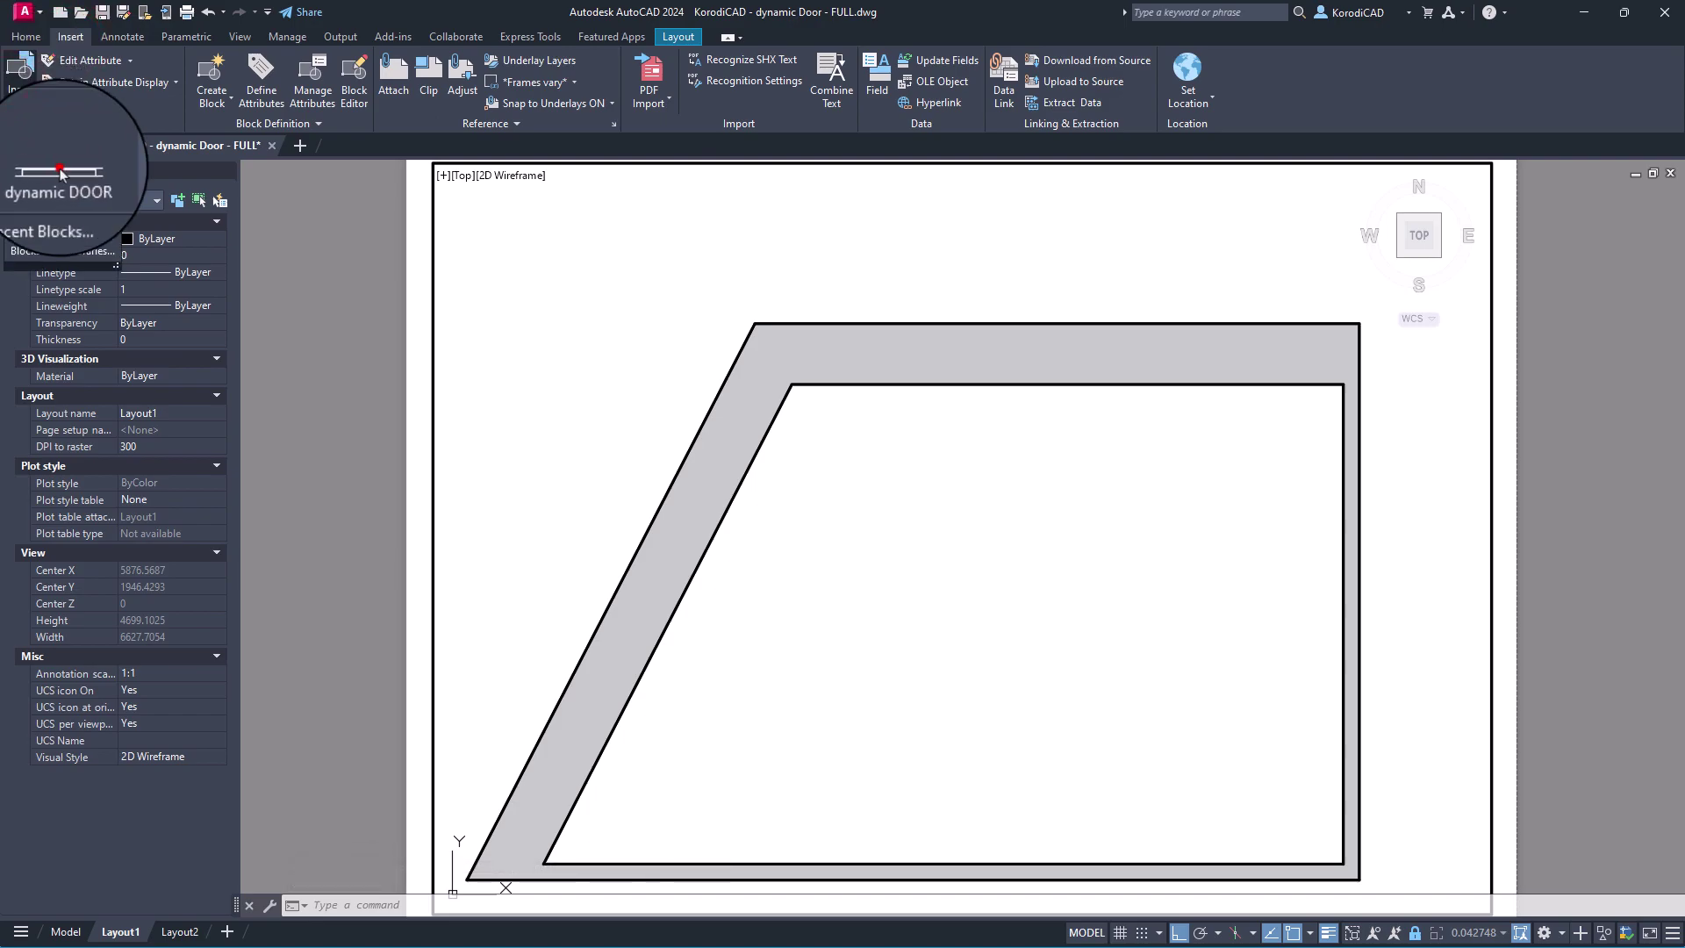
click(39, 132)
click(821, 570)
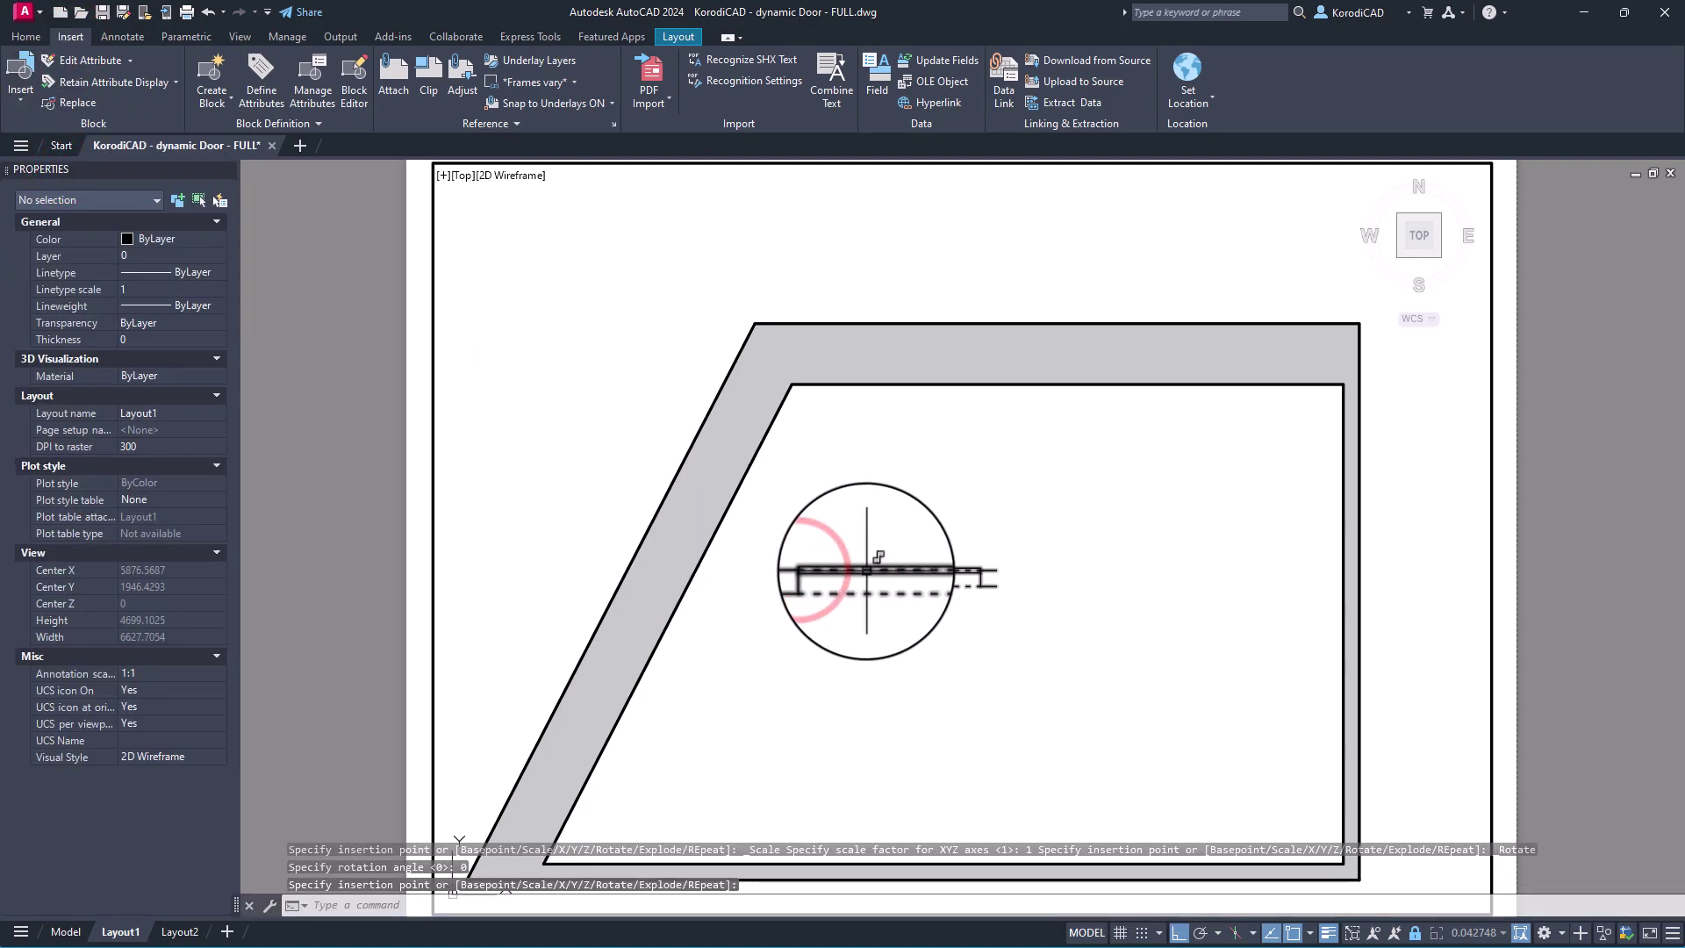
click(858, 571)
Move the inserted door by its alignment grip onto the outer edge of the upper wall
scroll(899, 568, up, 3)
click(945, 509)
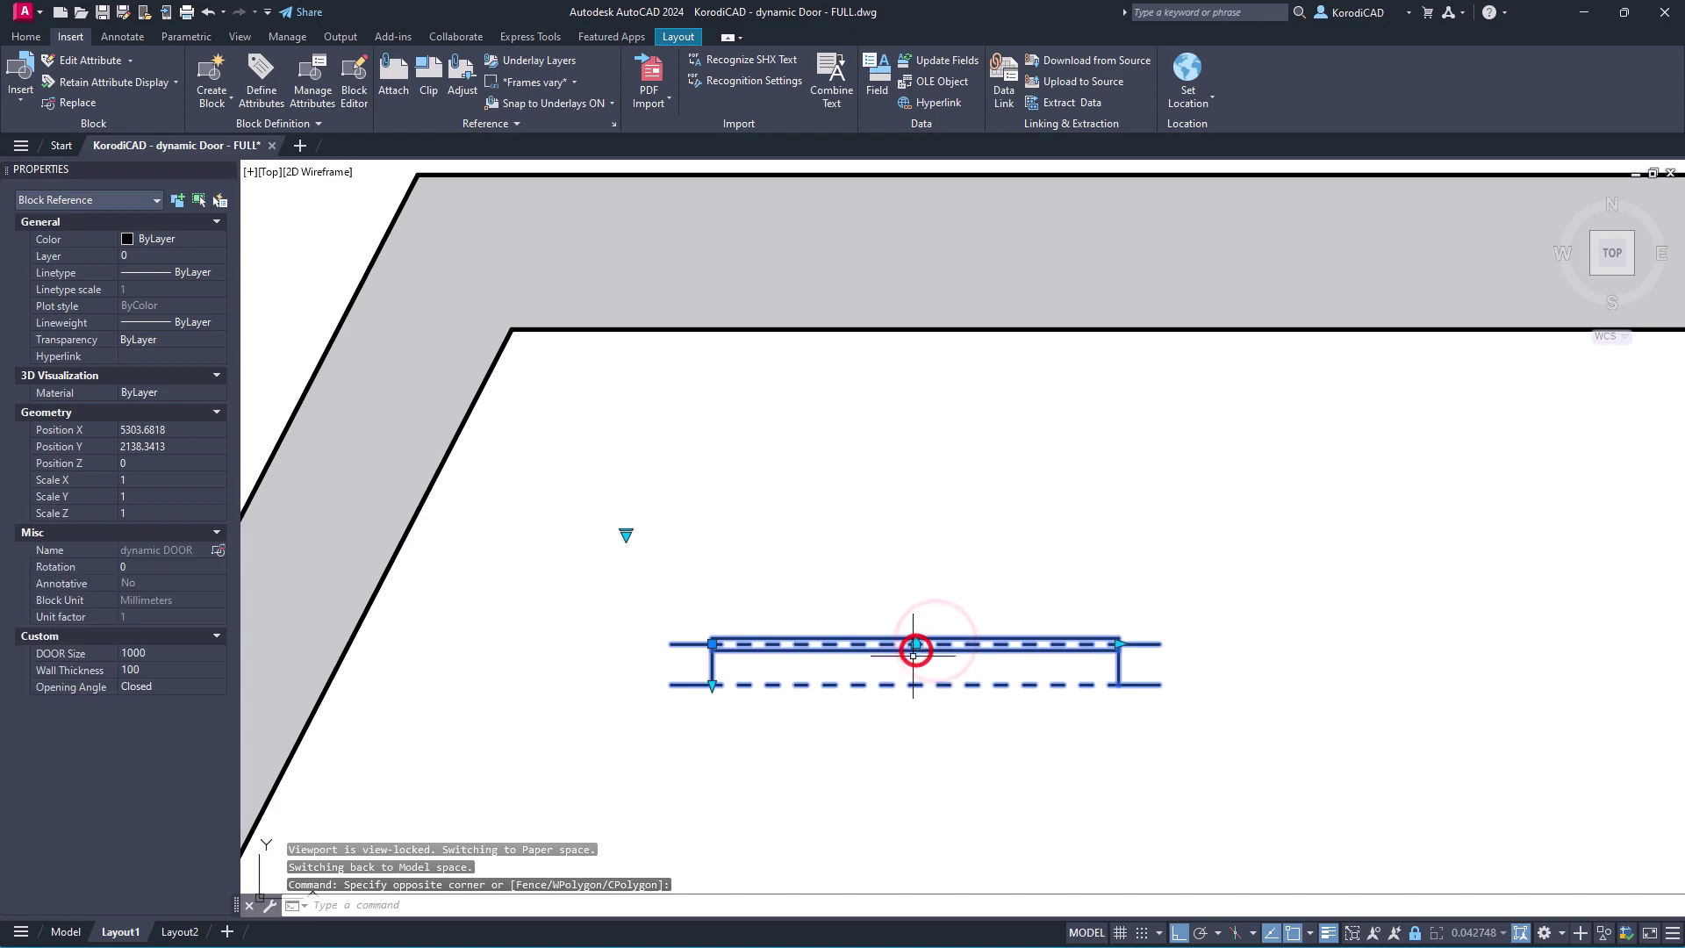
click(916, 645)
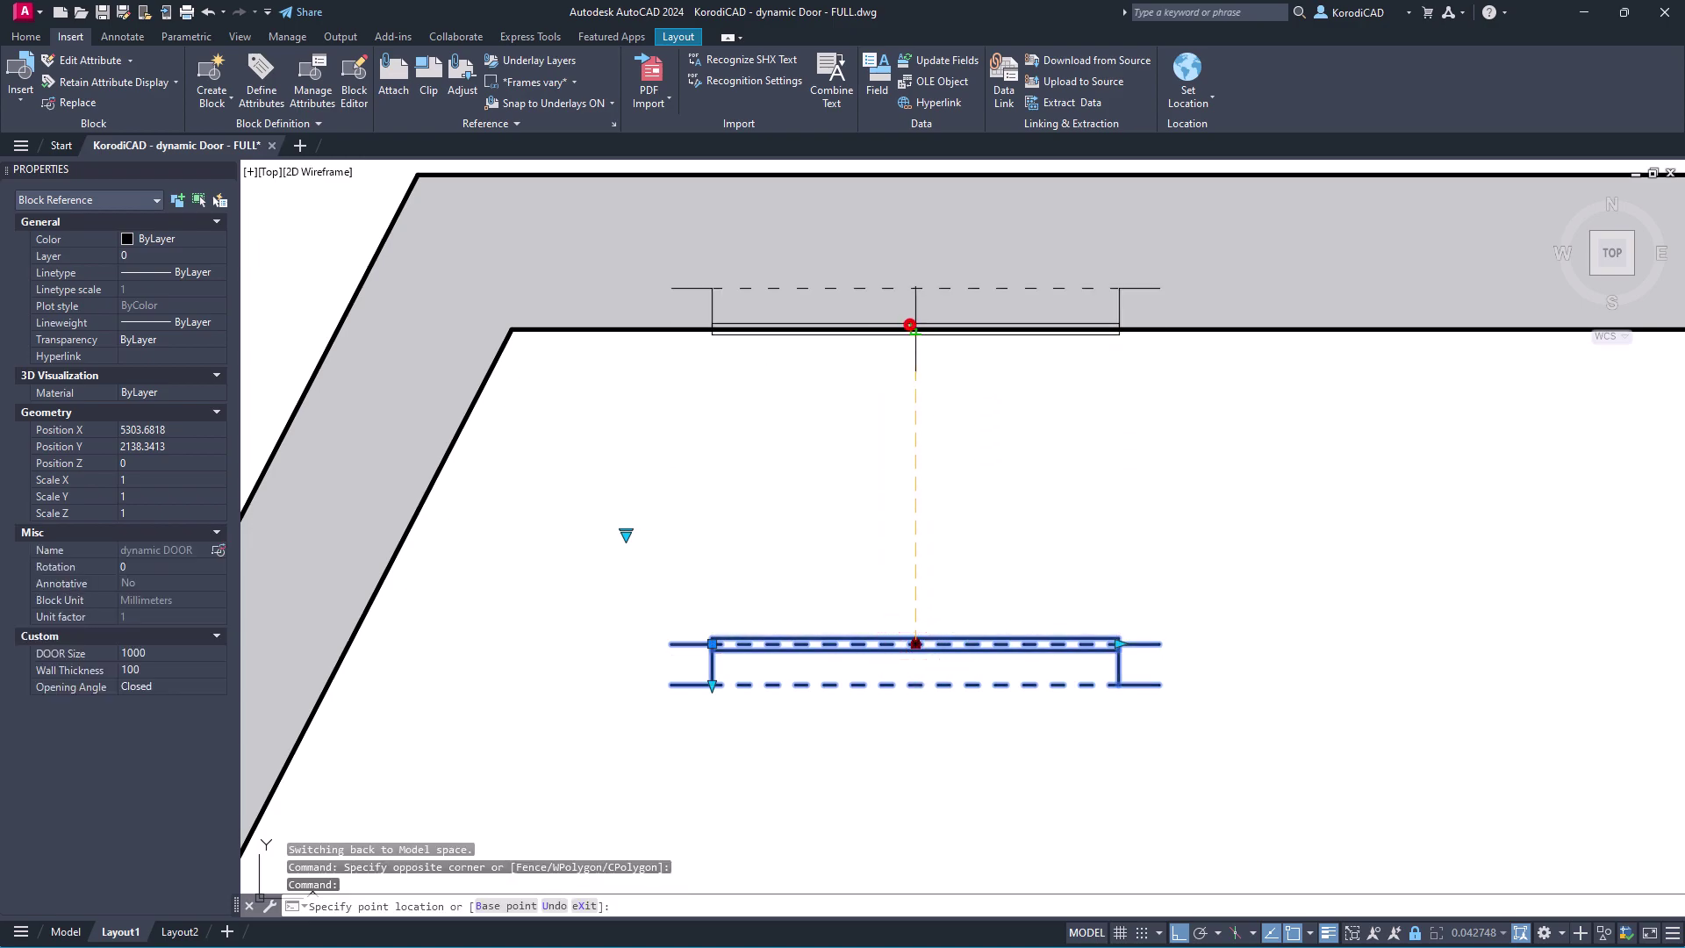
click(913, 328)
click(915, 328)
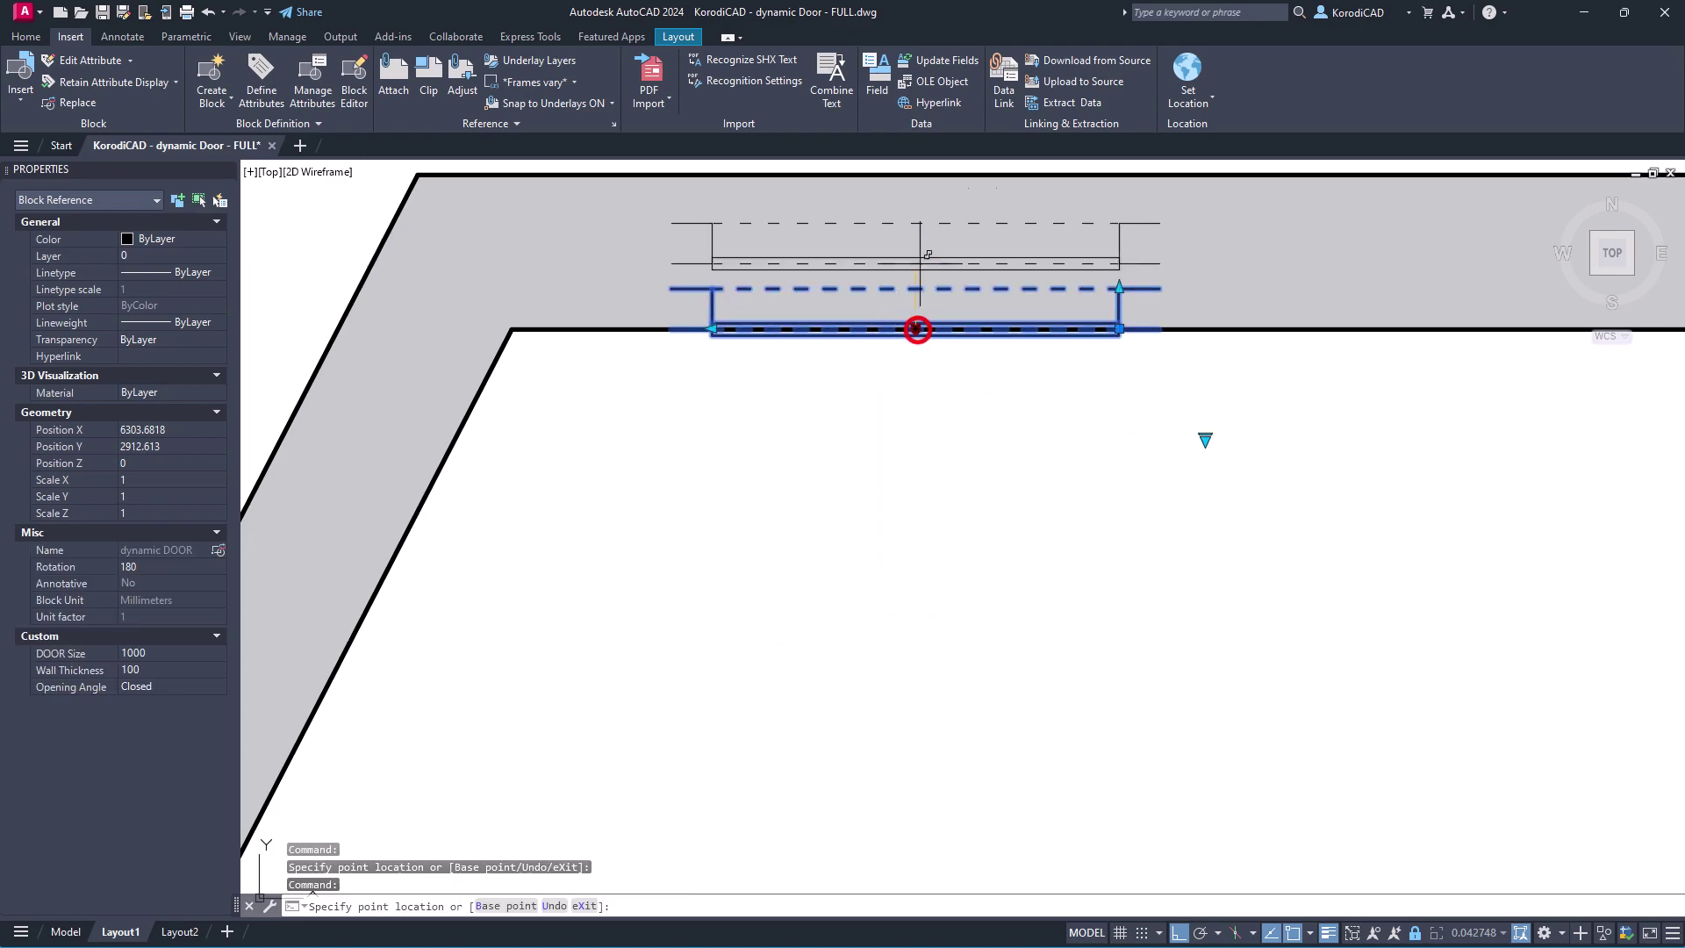
click(917, 177)
Stretch the door's wall thickness to 380 at the wall's inner face and set its opening angle to Open 60°
drag(711, 213, 711, 330)
scroll(734, 344, down, 2)
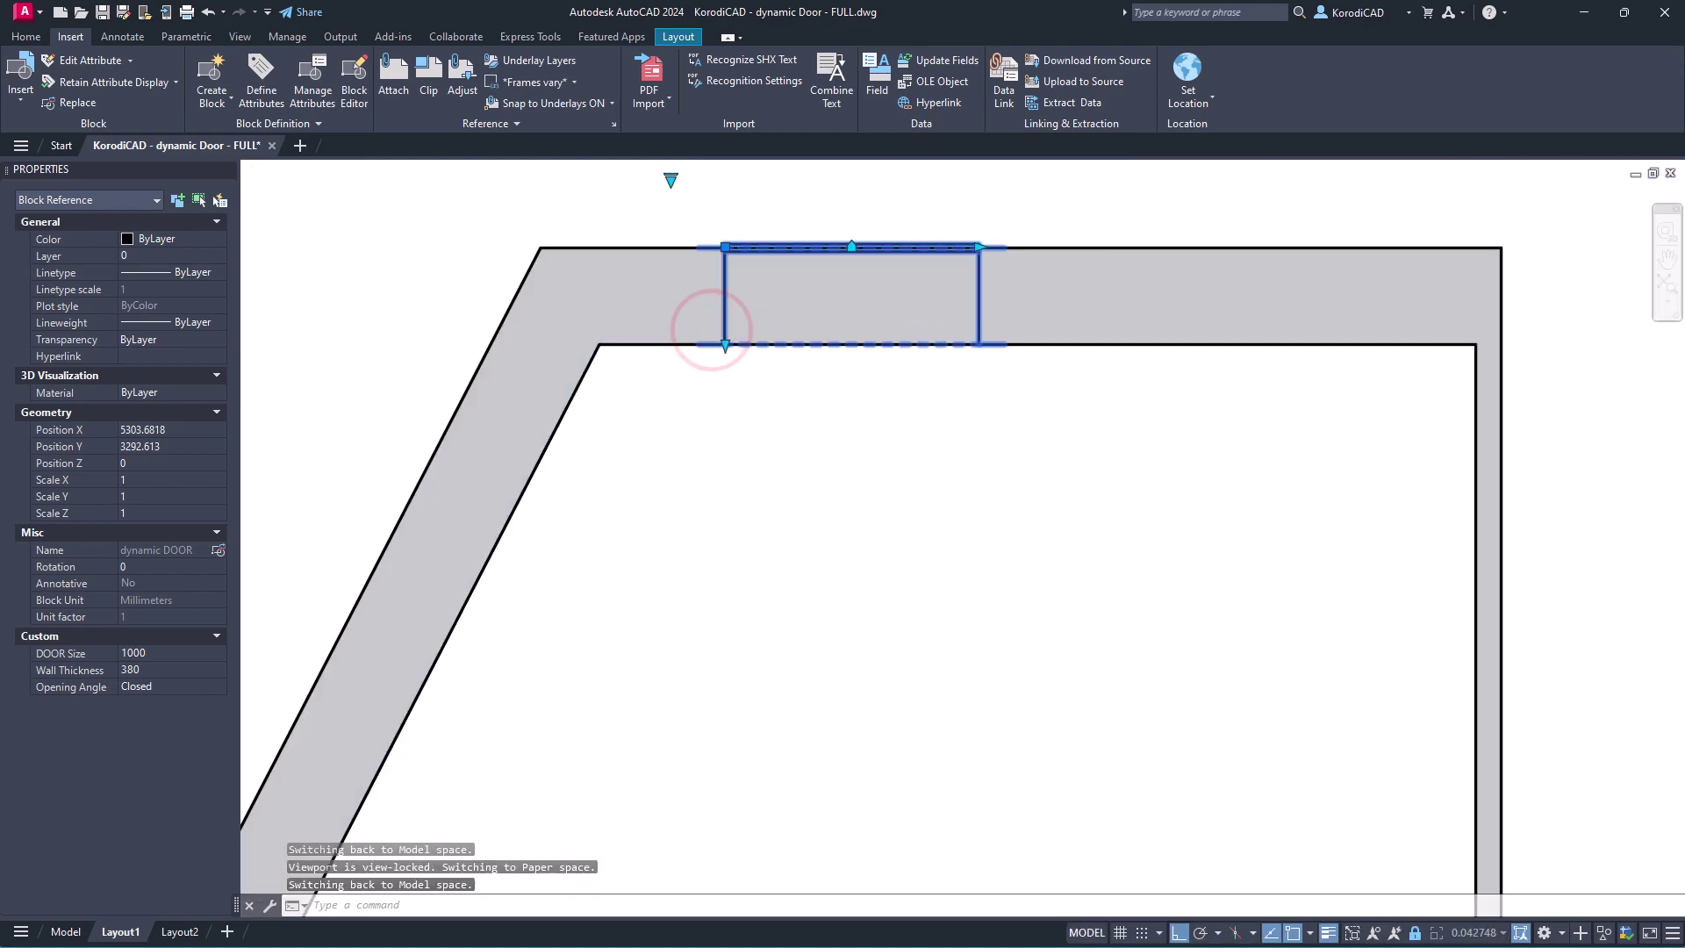
click(694, 290)
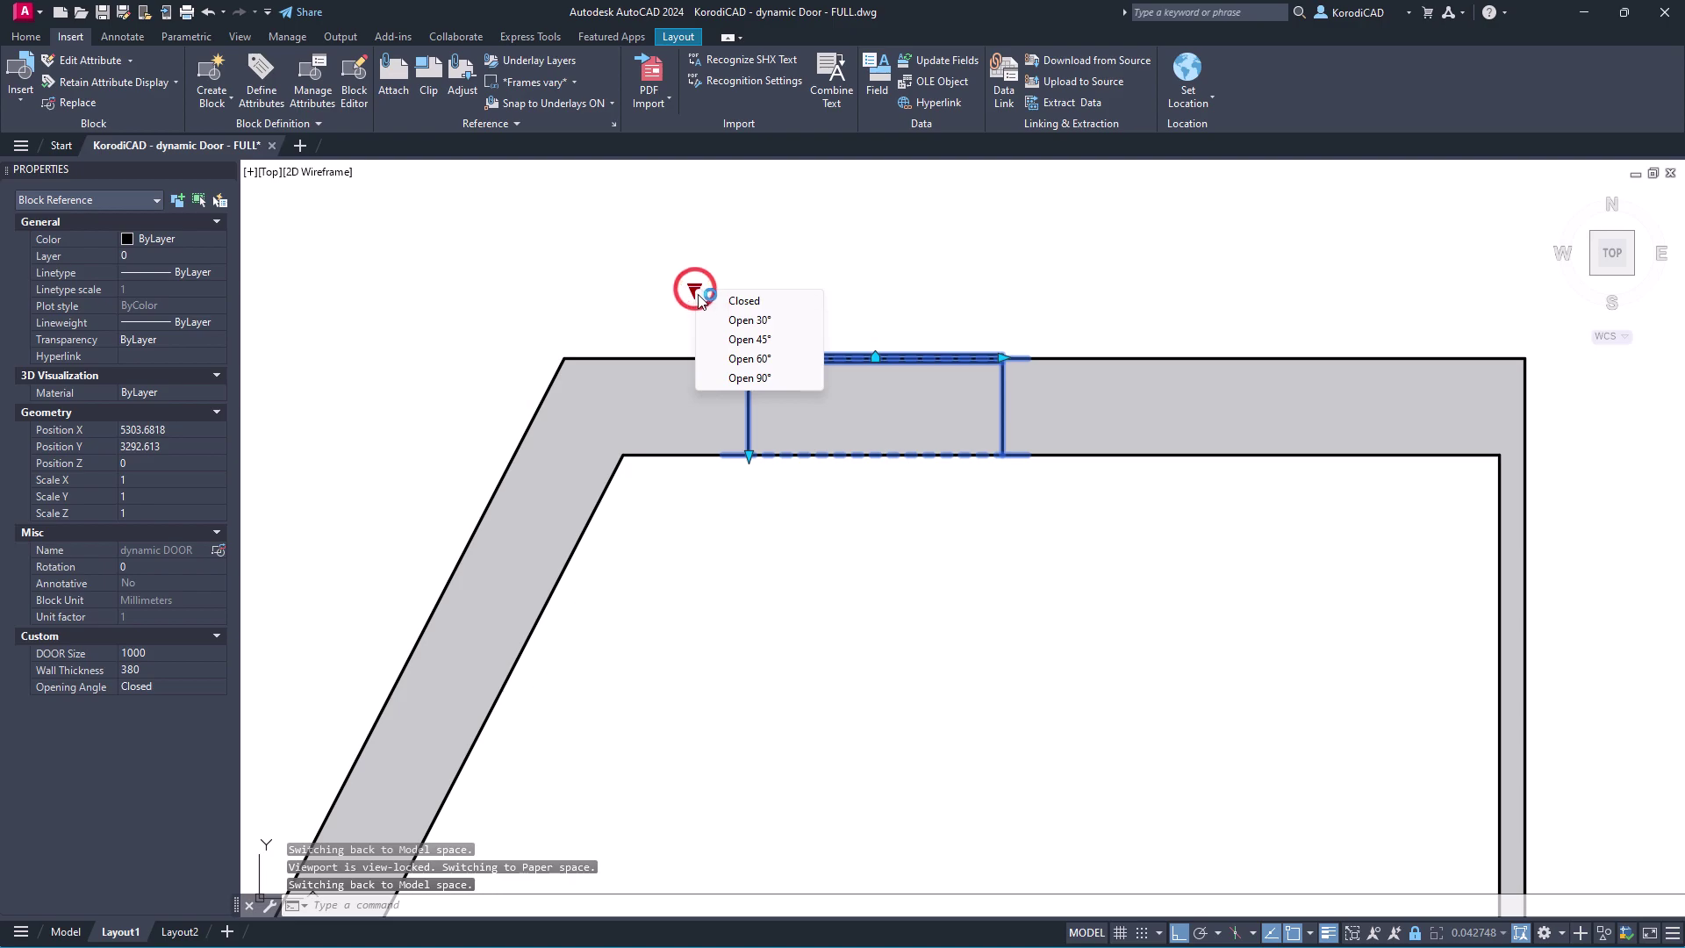
click(723, 360)
Copy the opened door block from the upper wall to a spot straight below it inside the room
middle_drag(756, 351, 761, 485)
right_click(764, 488)
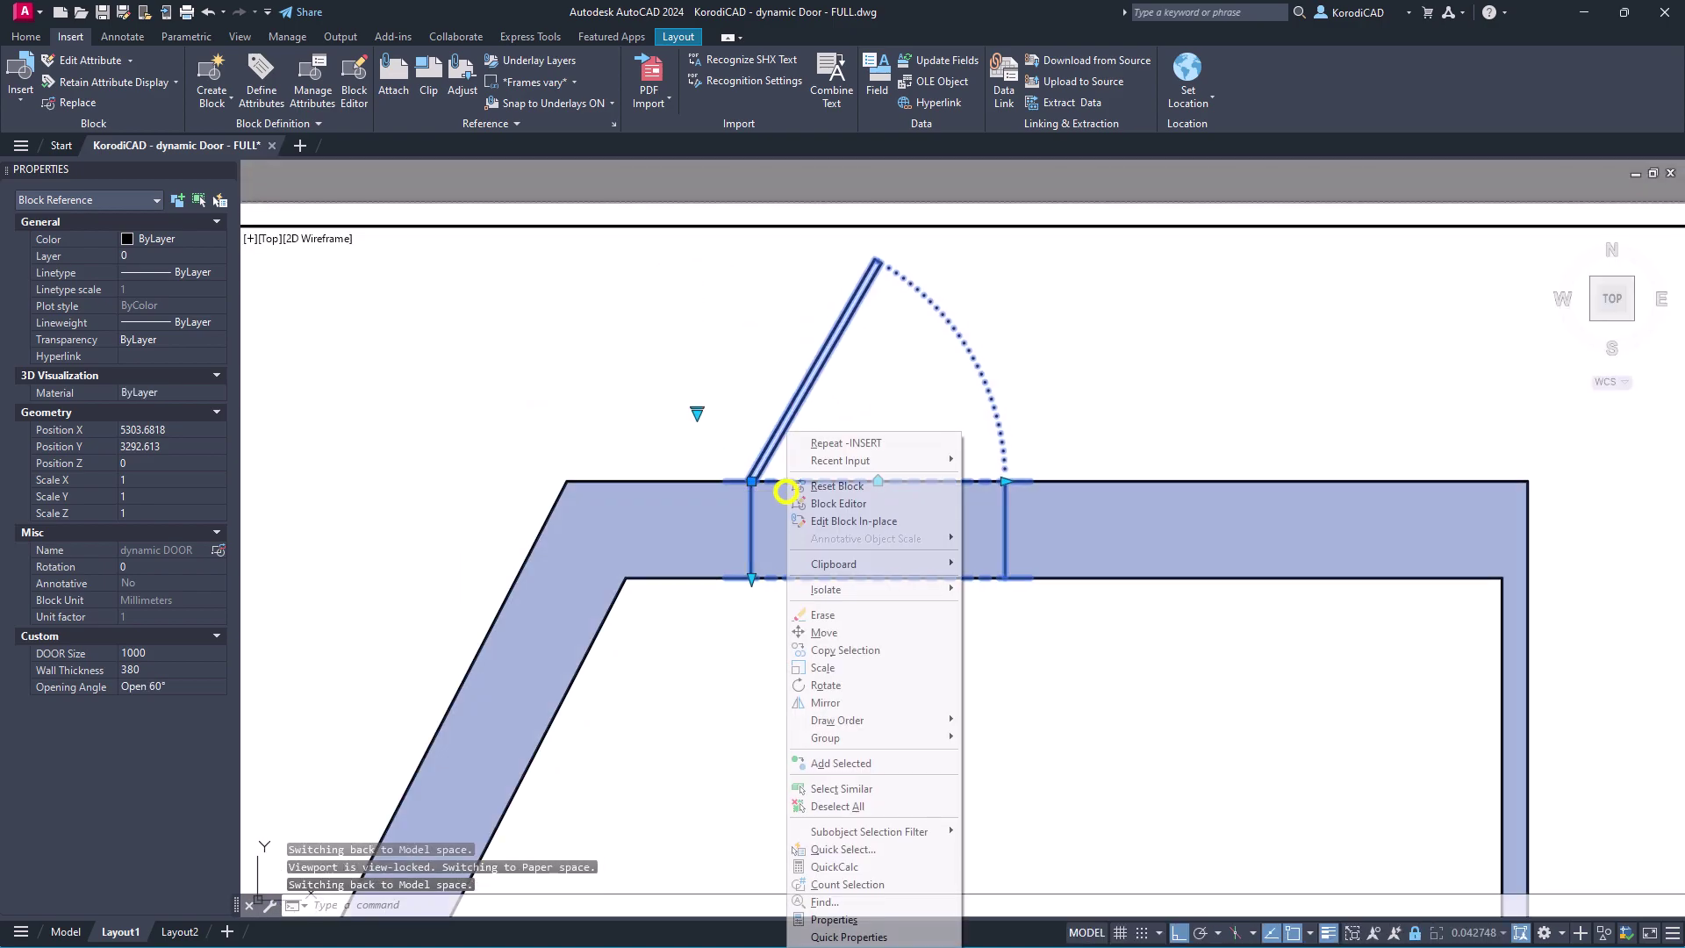
click(827, 649)
click(825, 649)
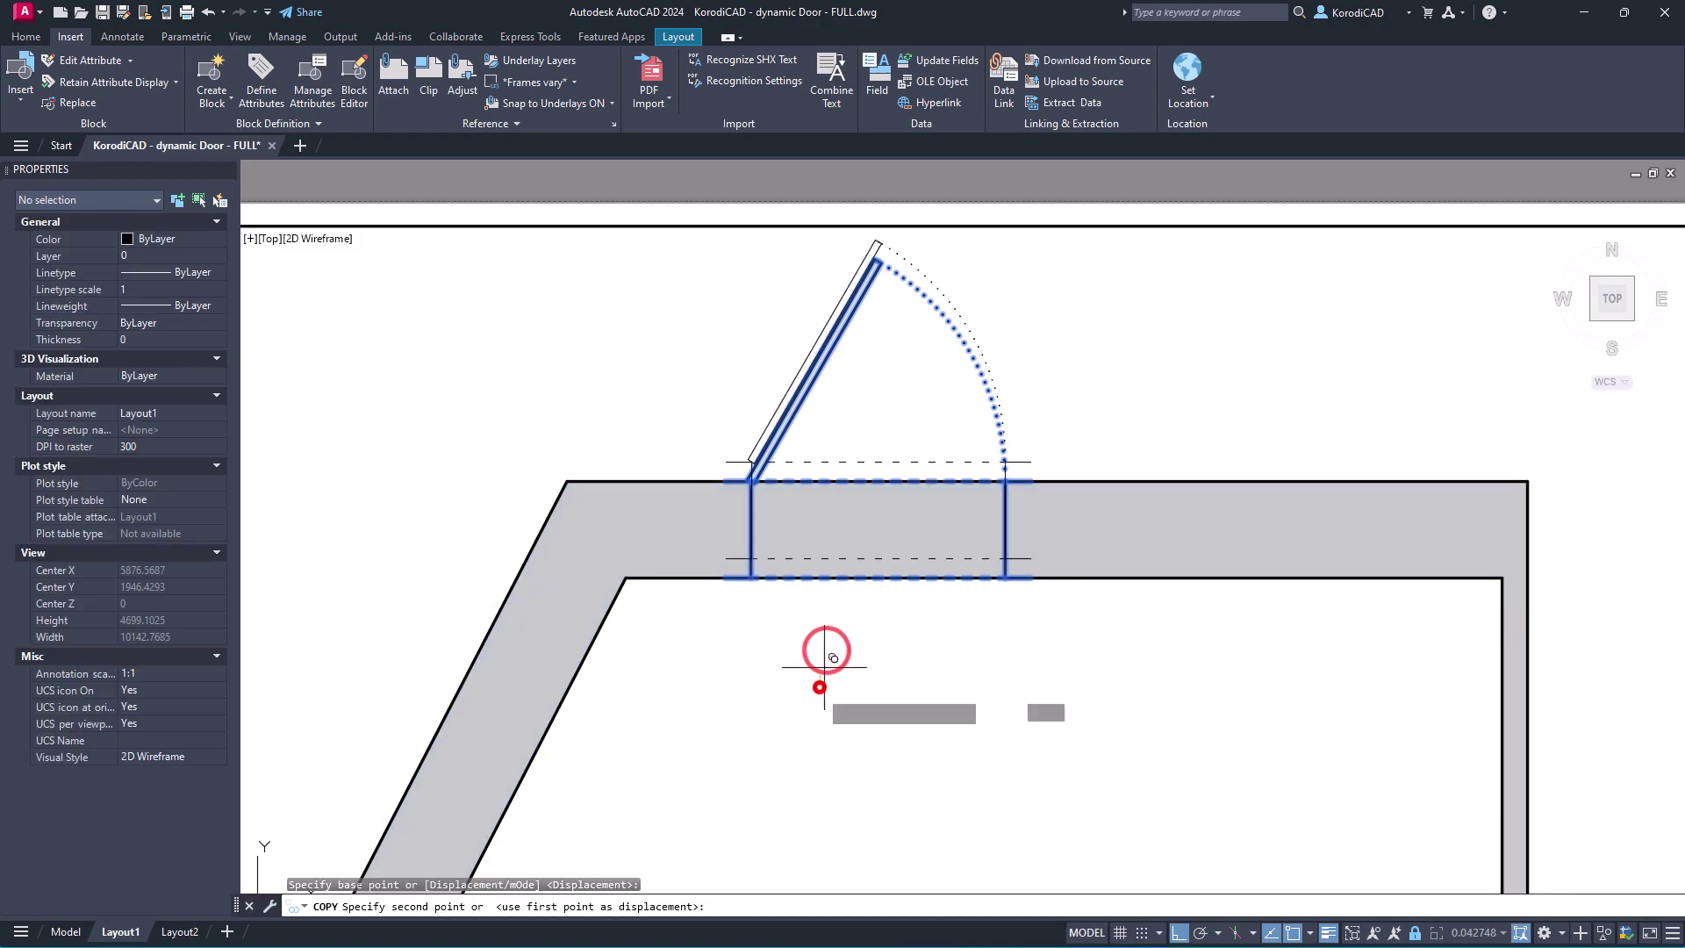
scroll(834, 561, down, 2)
click(849, 664)
key(Escape)
Move the copied door by its alignment grip onto the outer edge of the slanted wall
click(889, 645)
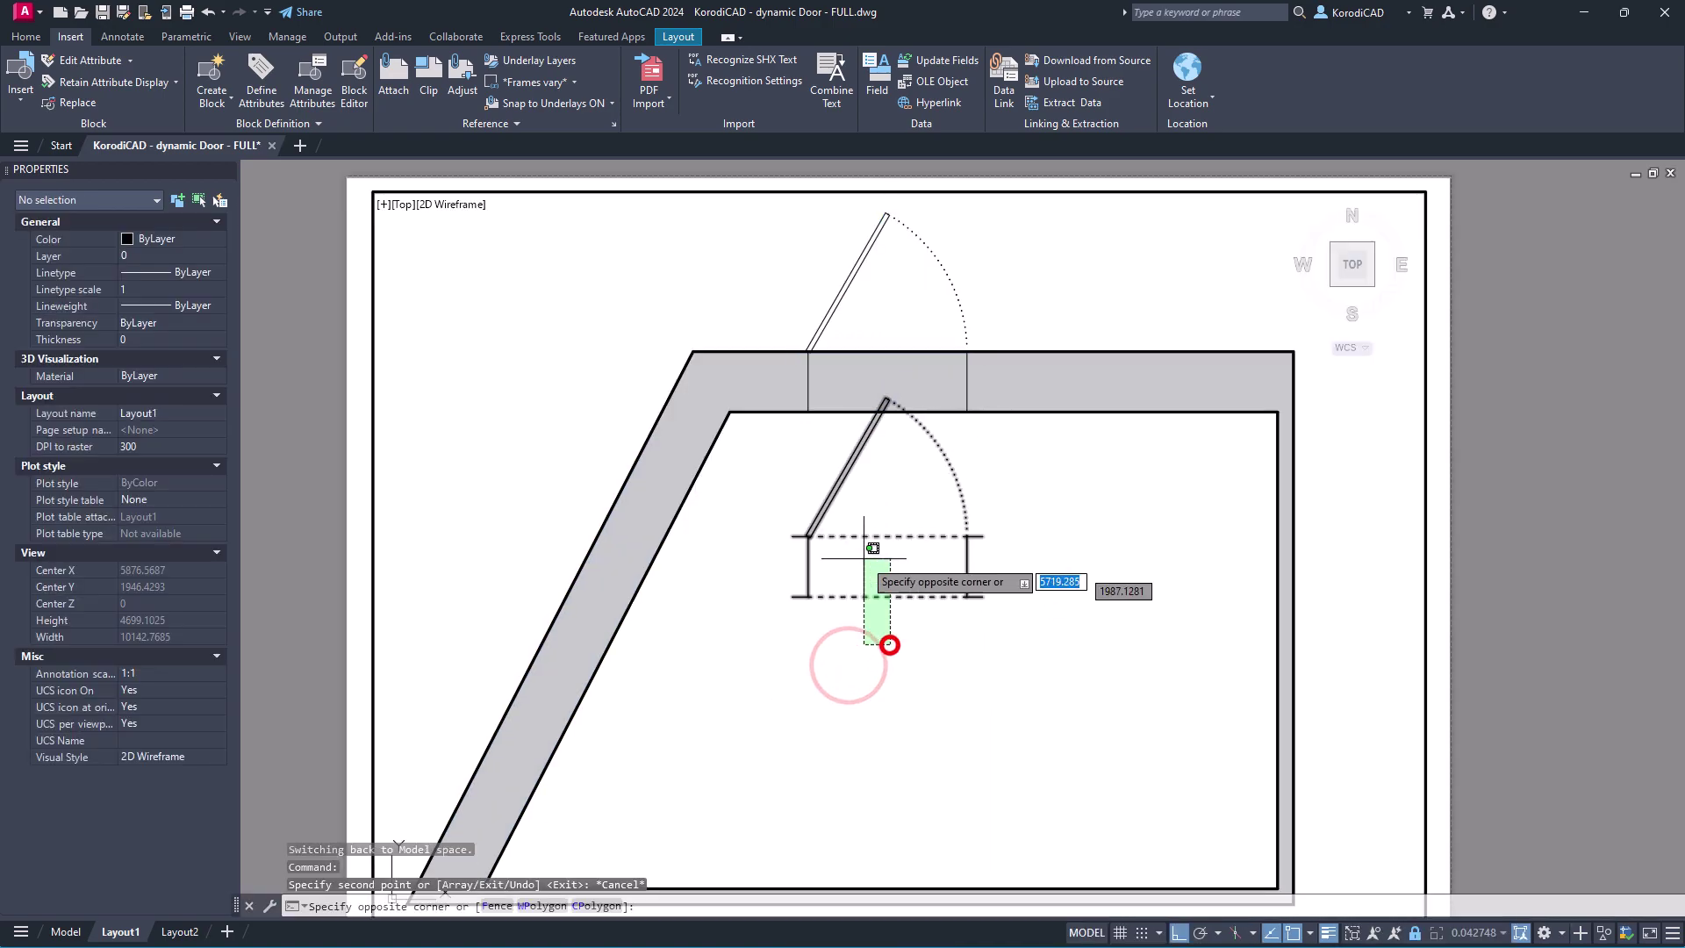
click(855, 546)
click(887, 535)
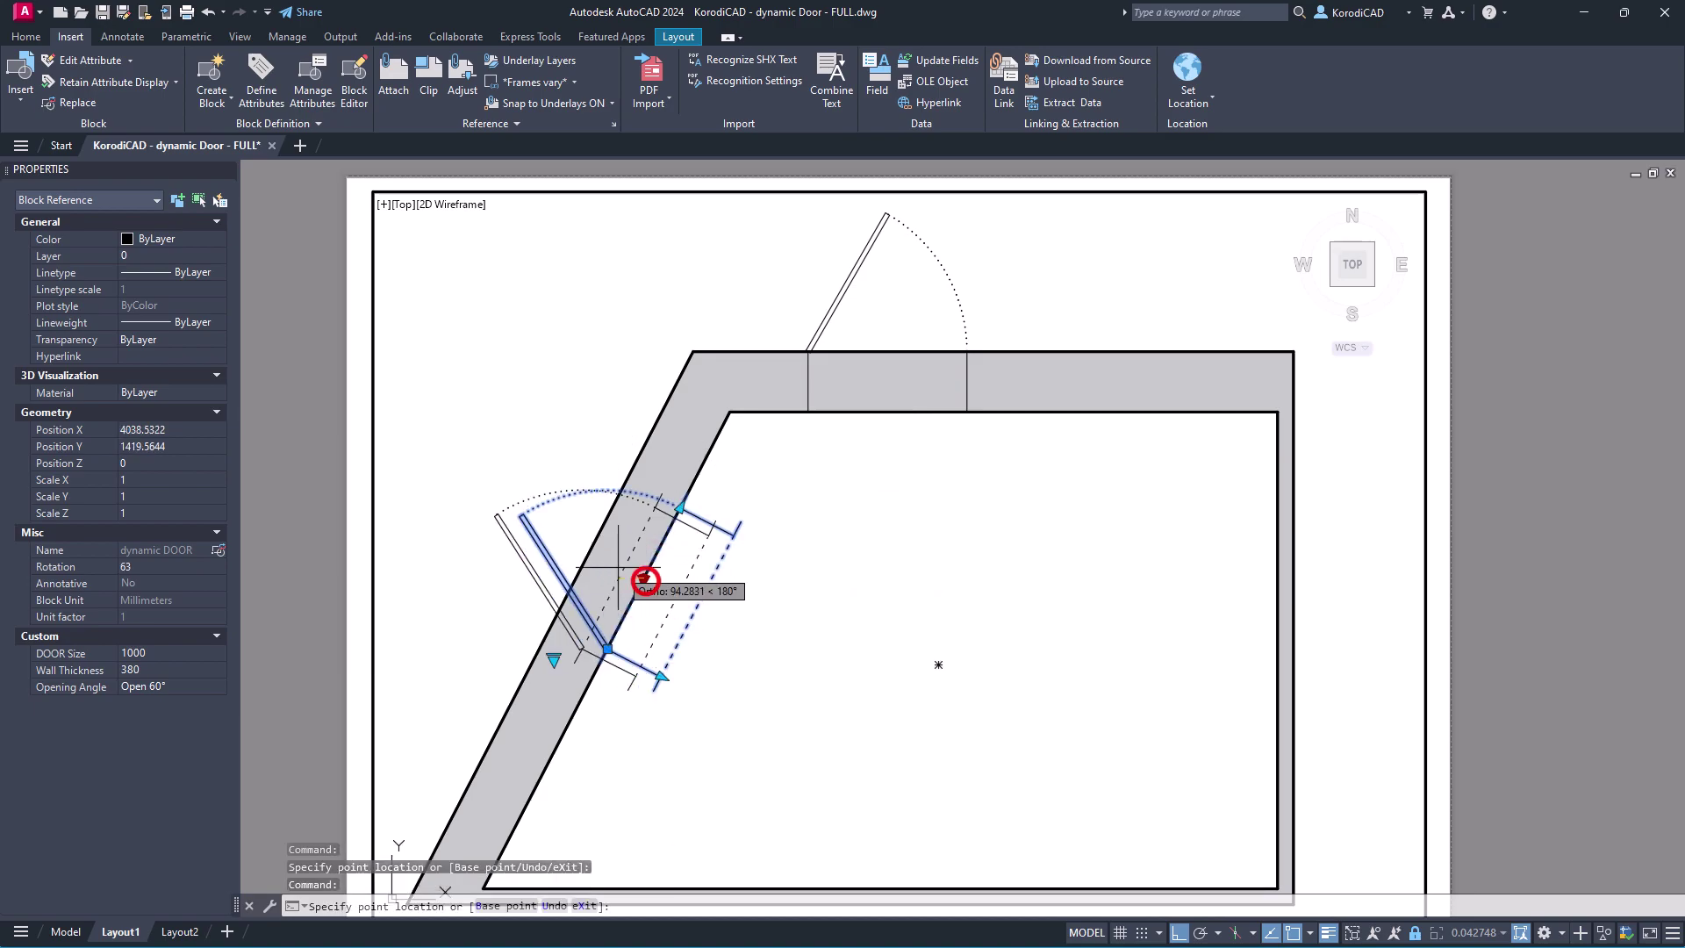
click(589, 554)
Copy the slanted wall's door horizontally to a spot inside the room, near the right wall
click(502, 567)
right_click(544, 571)
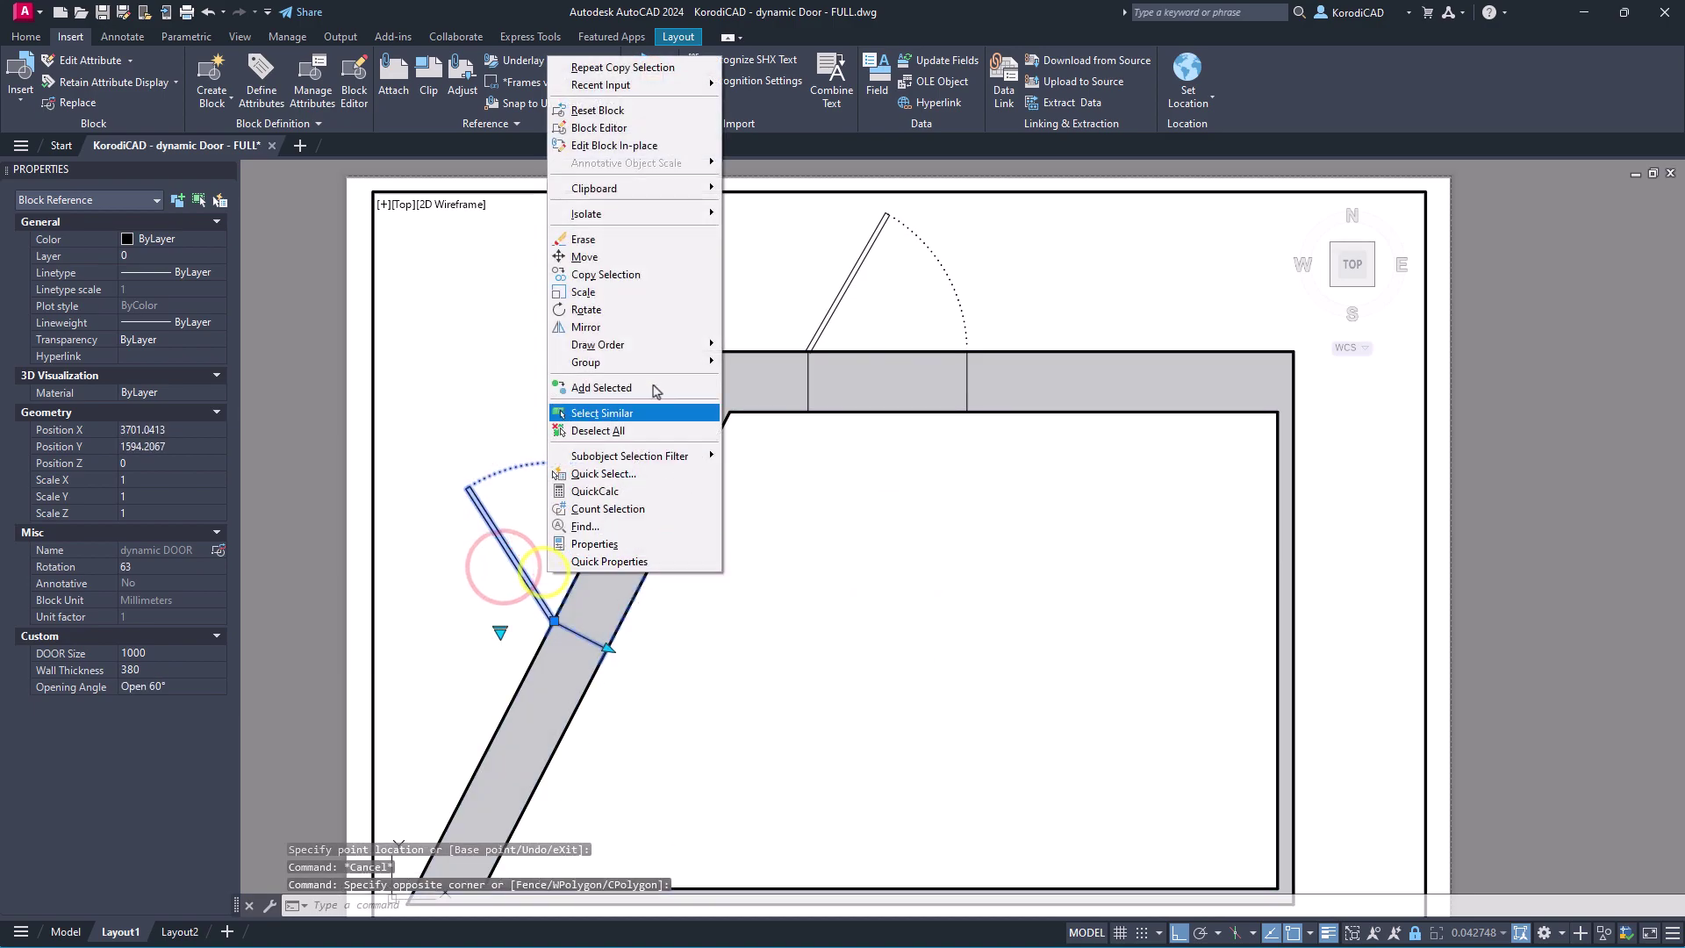
click(650, 273)
click(649, 593)
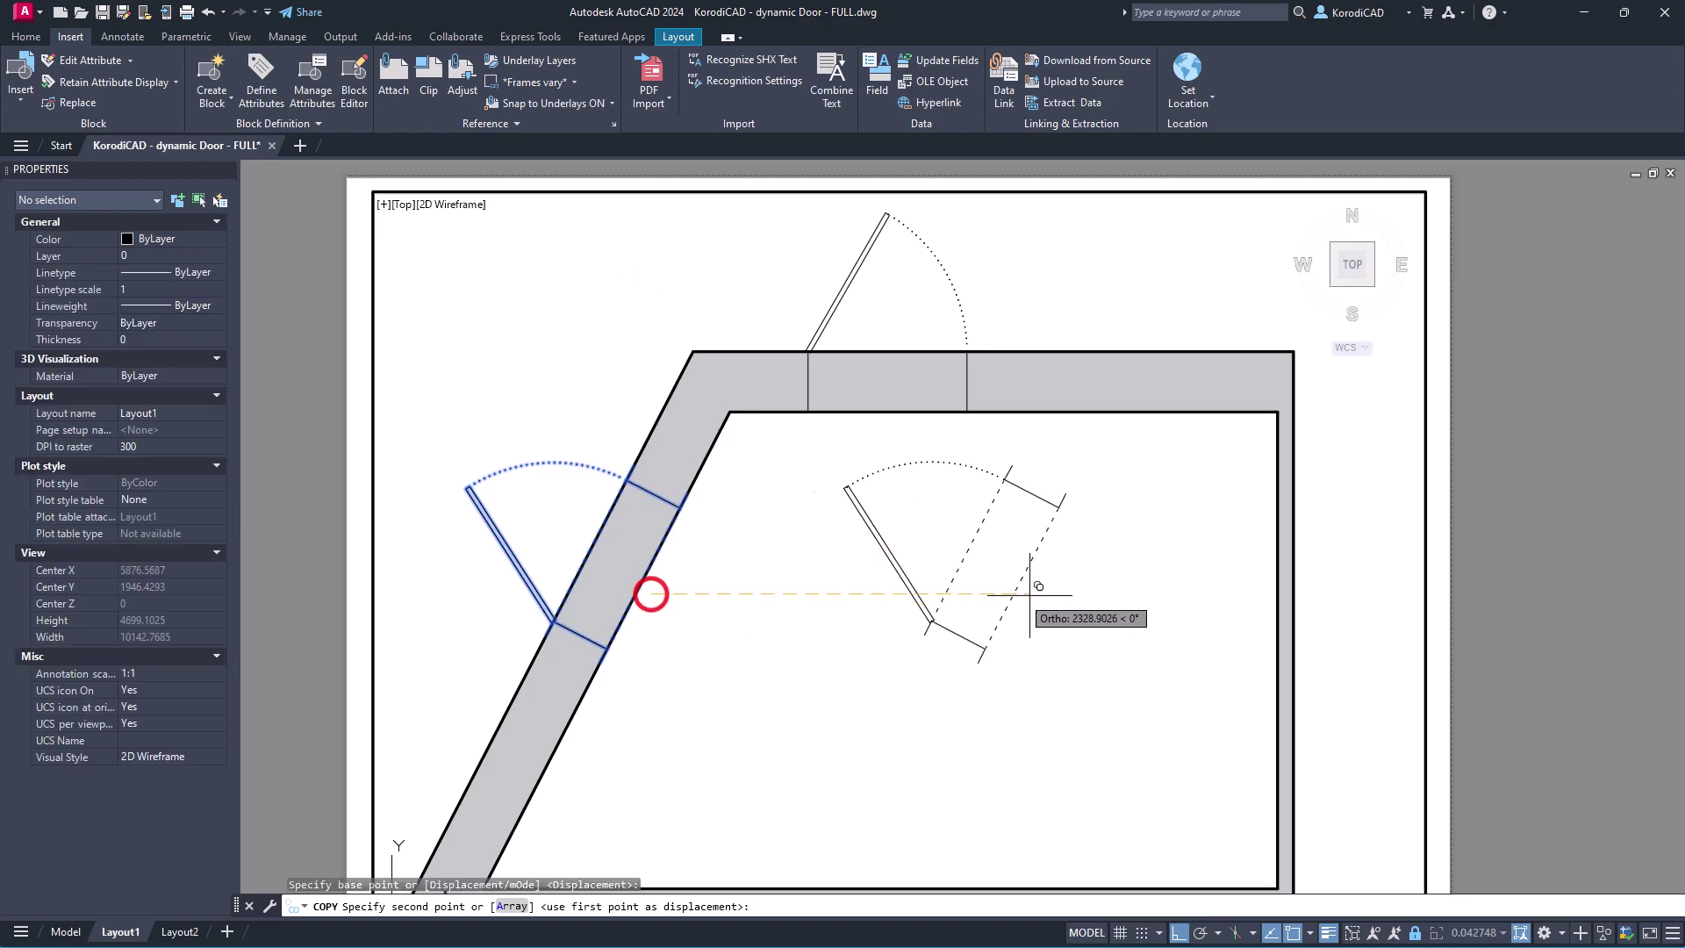
click(1071, 590)
key(Escape)
Align the new copy to the right wall's outer edge and stretch its wall thickness to 100 at the inner face
click(1064, 613)
click(1031, 564)
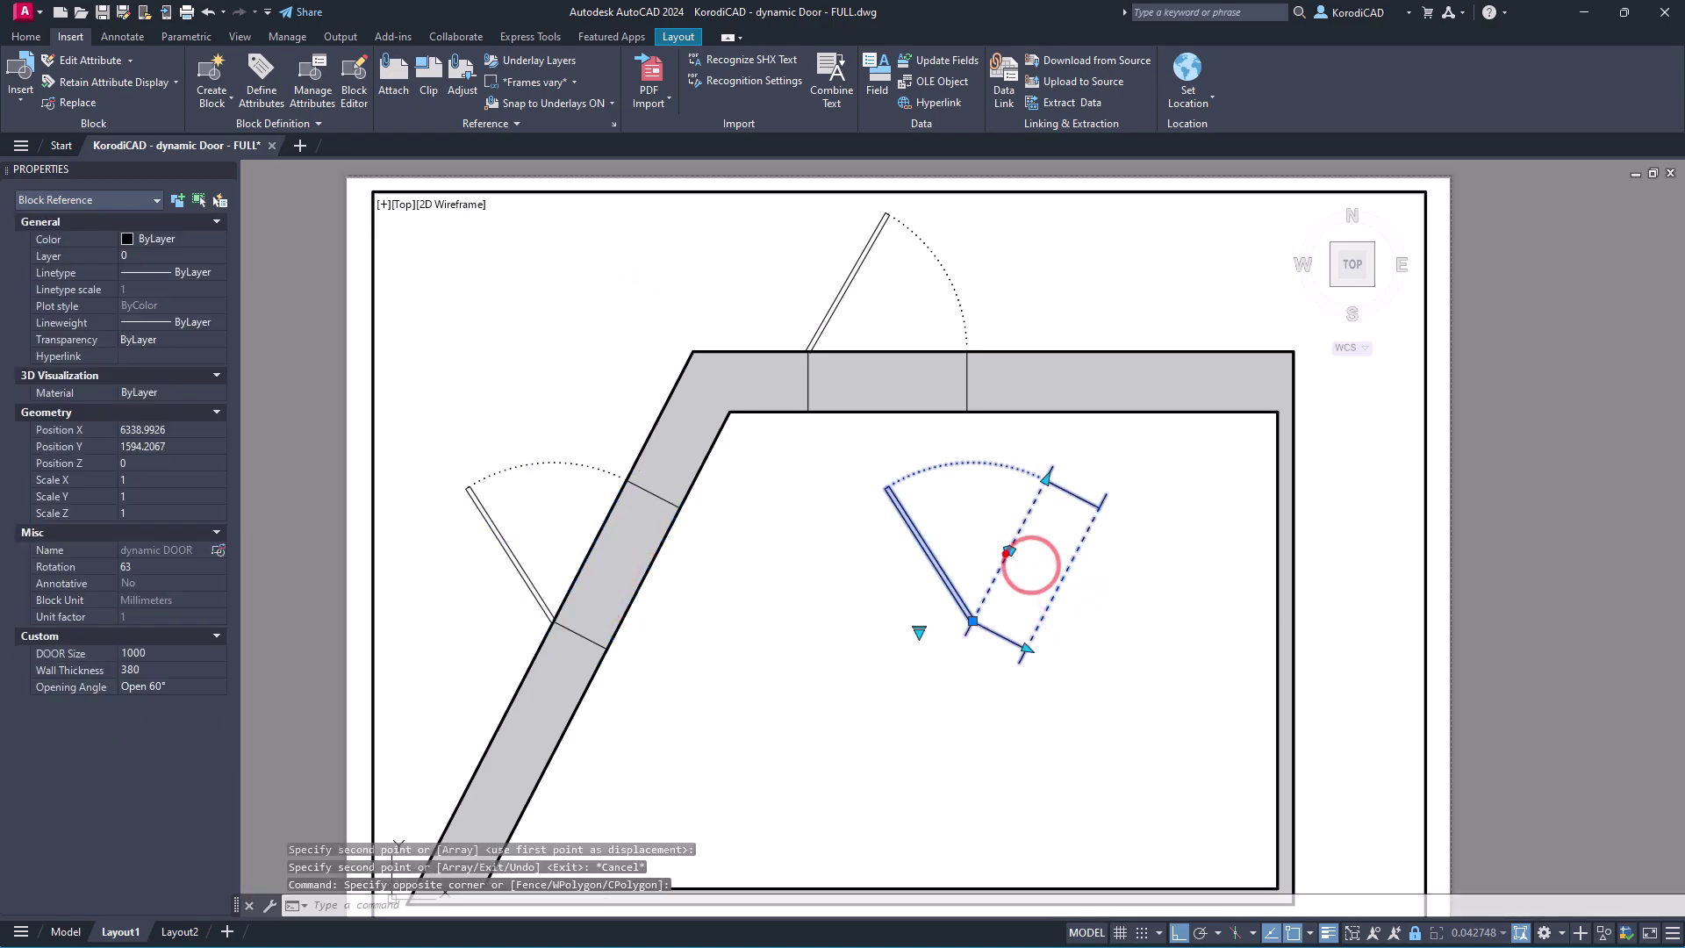
click(1009, 551)
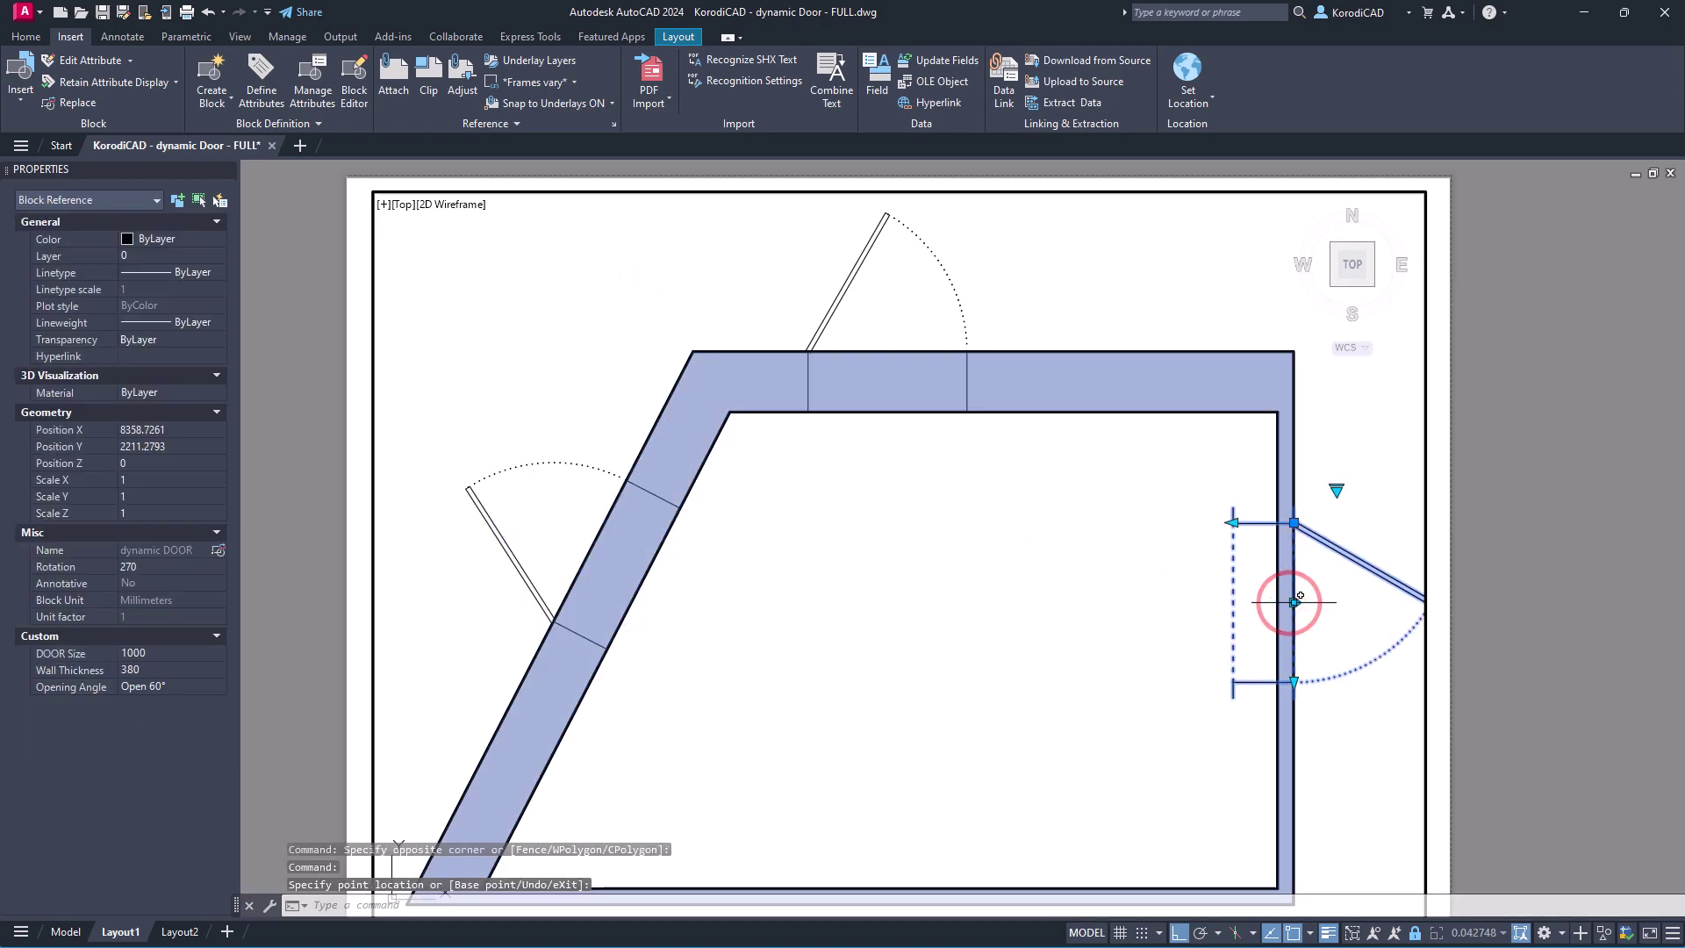
click(1300, 596)
click(1232, 522)
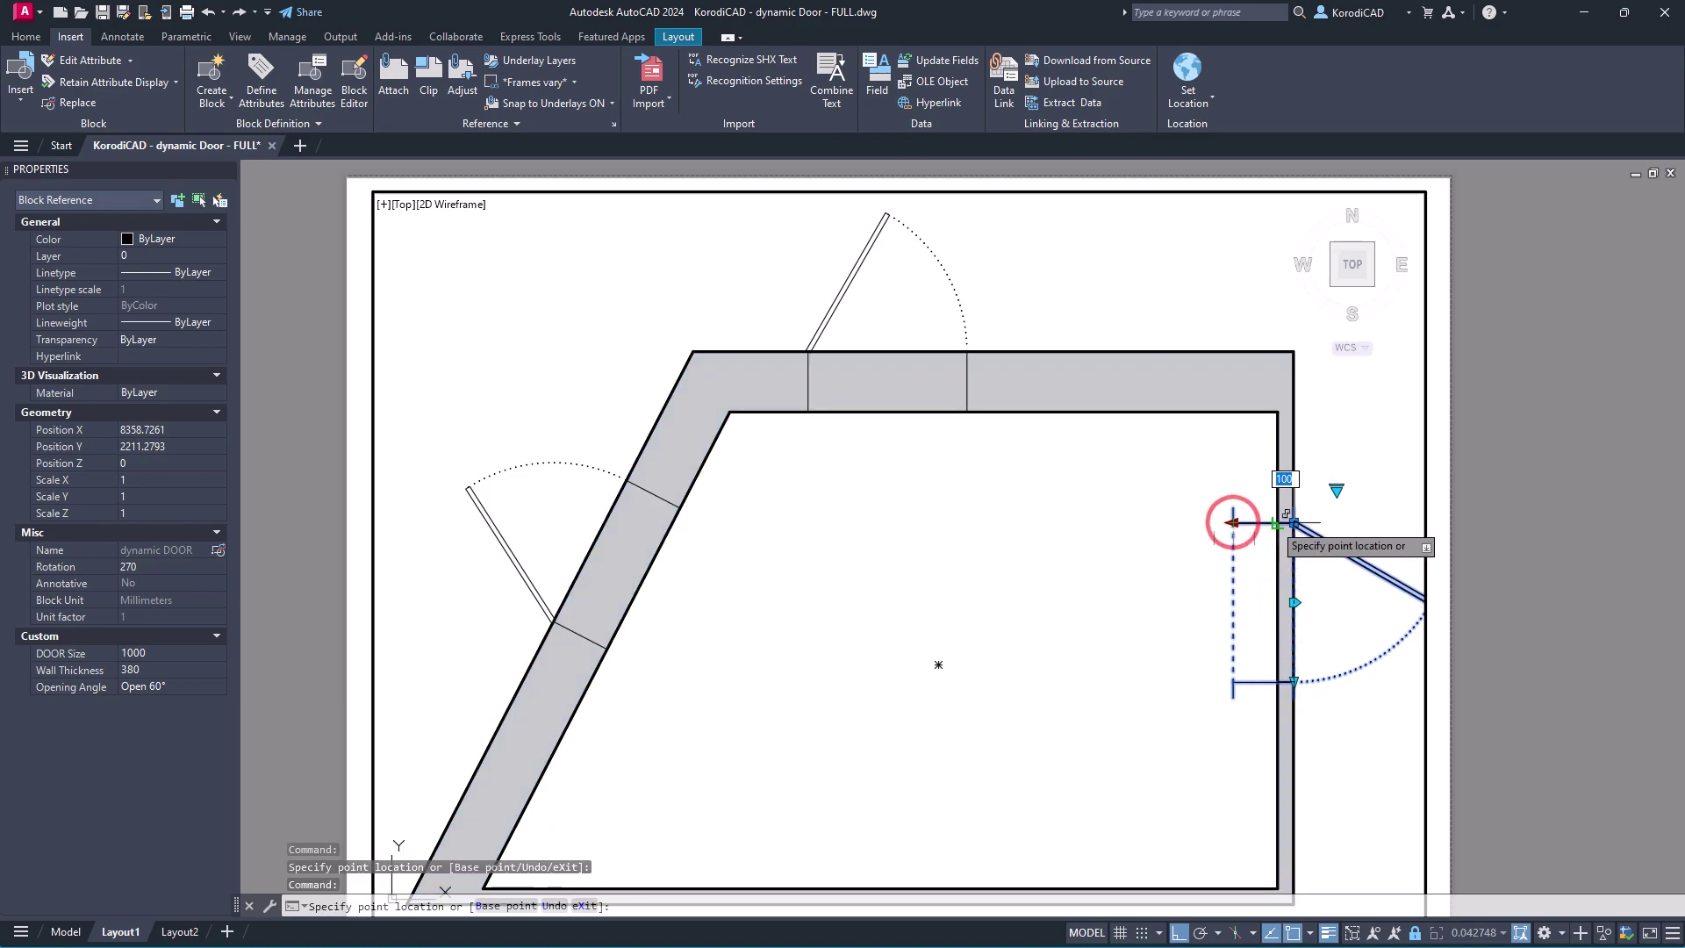
click(1272, 522)
Move the right wall's door by its alignment grip onto the wall's inner face so it opens into the room
scroll(1296, 603, up, 4)
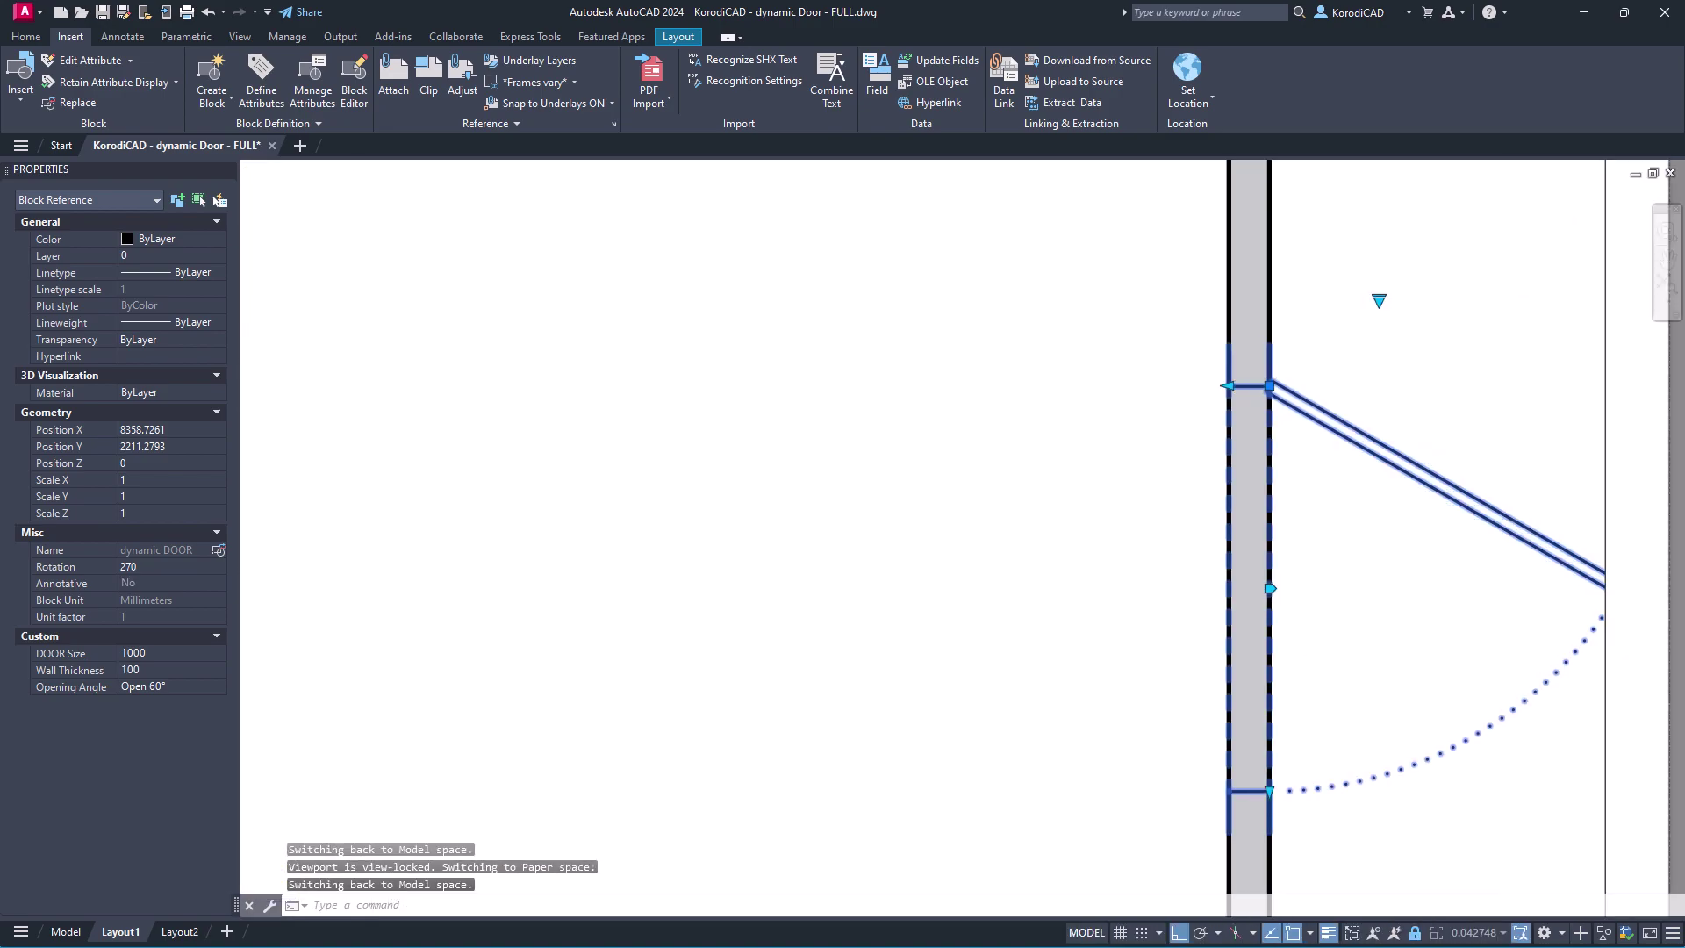
click(1241, 580)
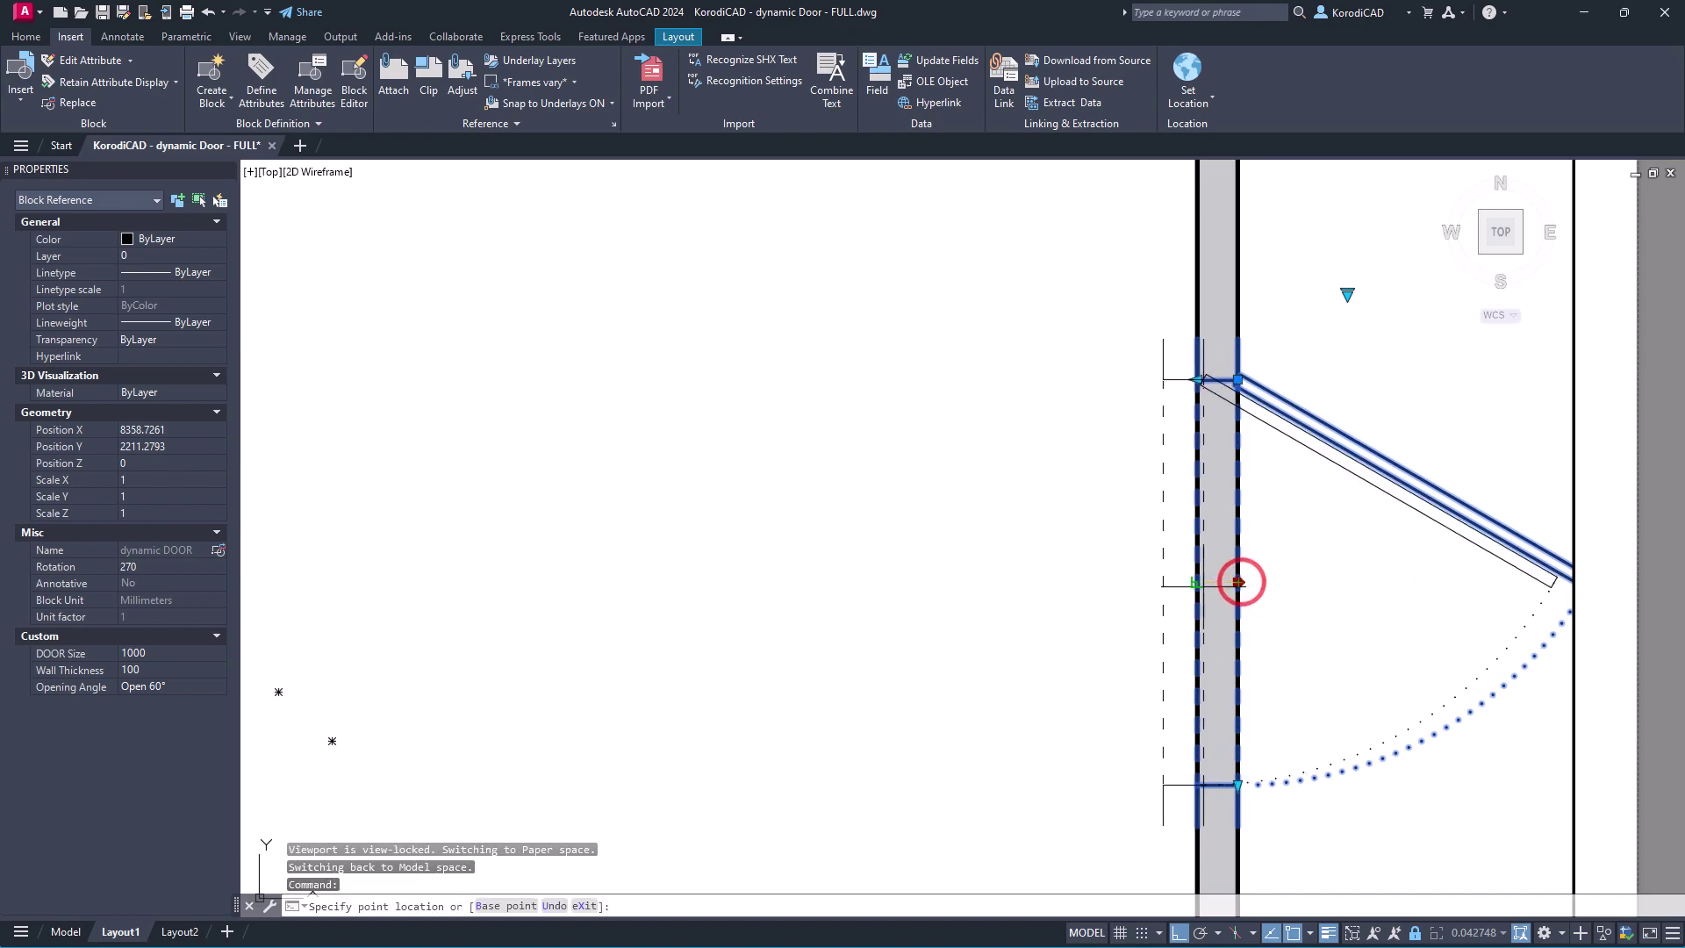
click(1198, 583)
scroll(1151, 667, down, 5)
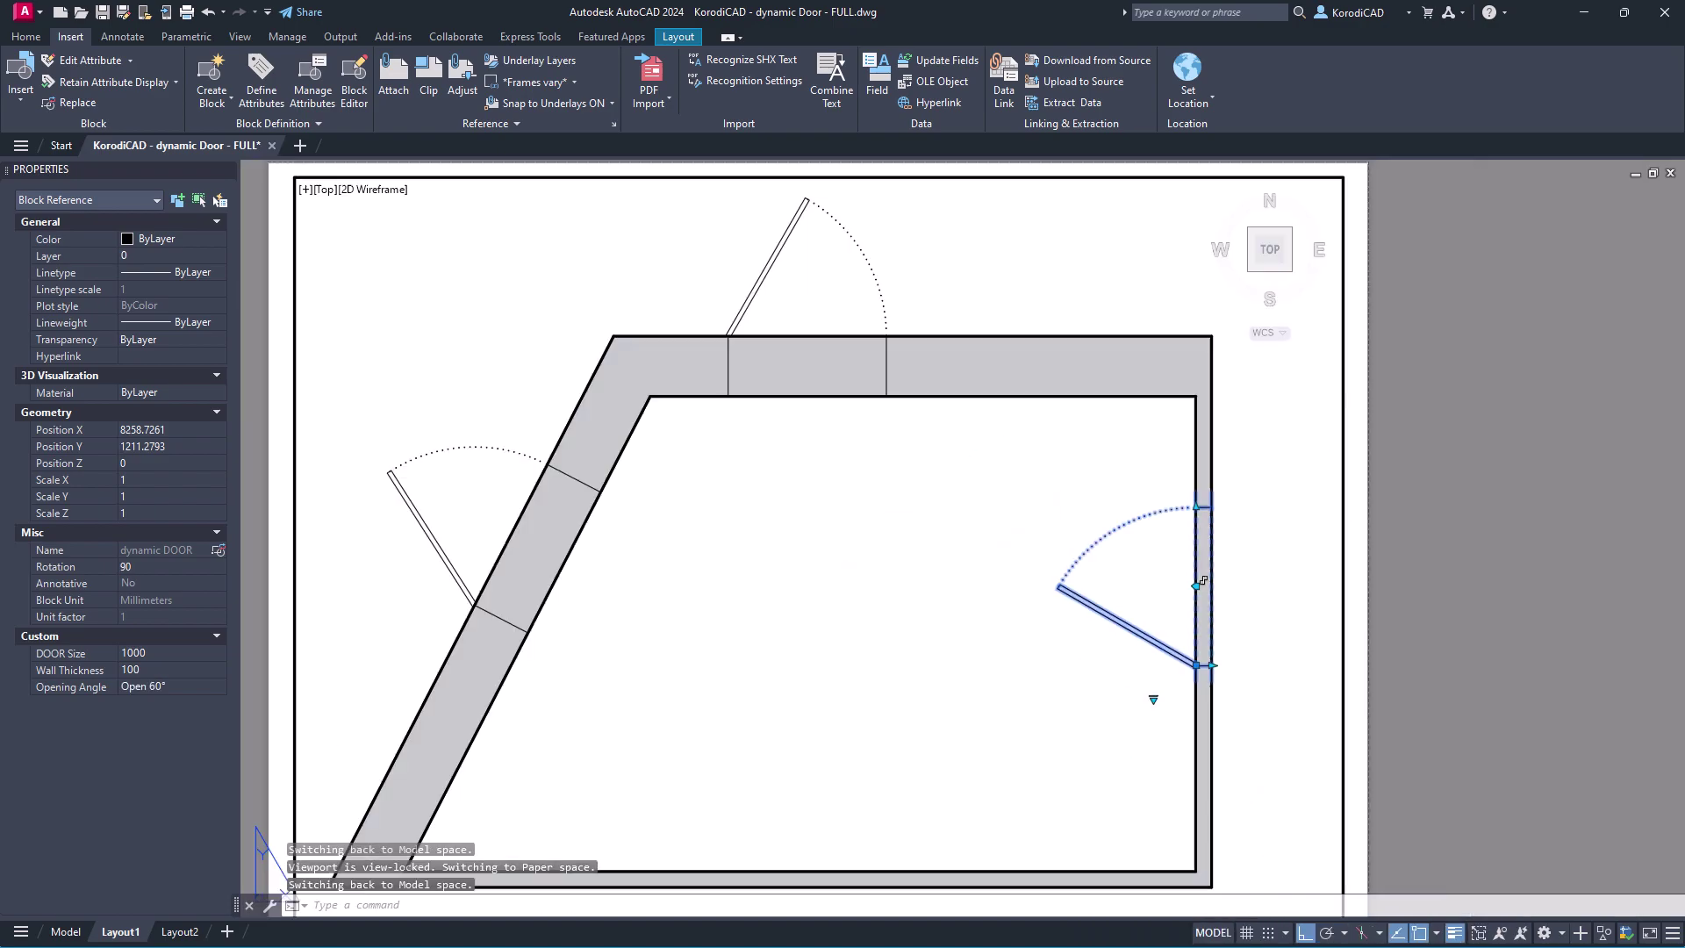
key(Escape)
middle_drag(927, 583, 1042, 590)
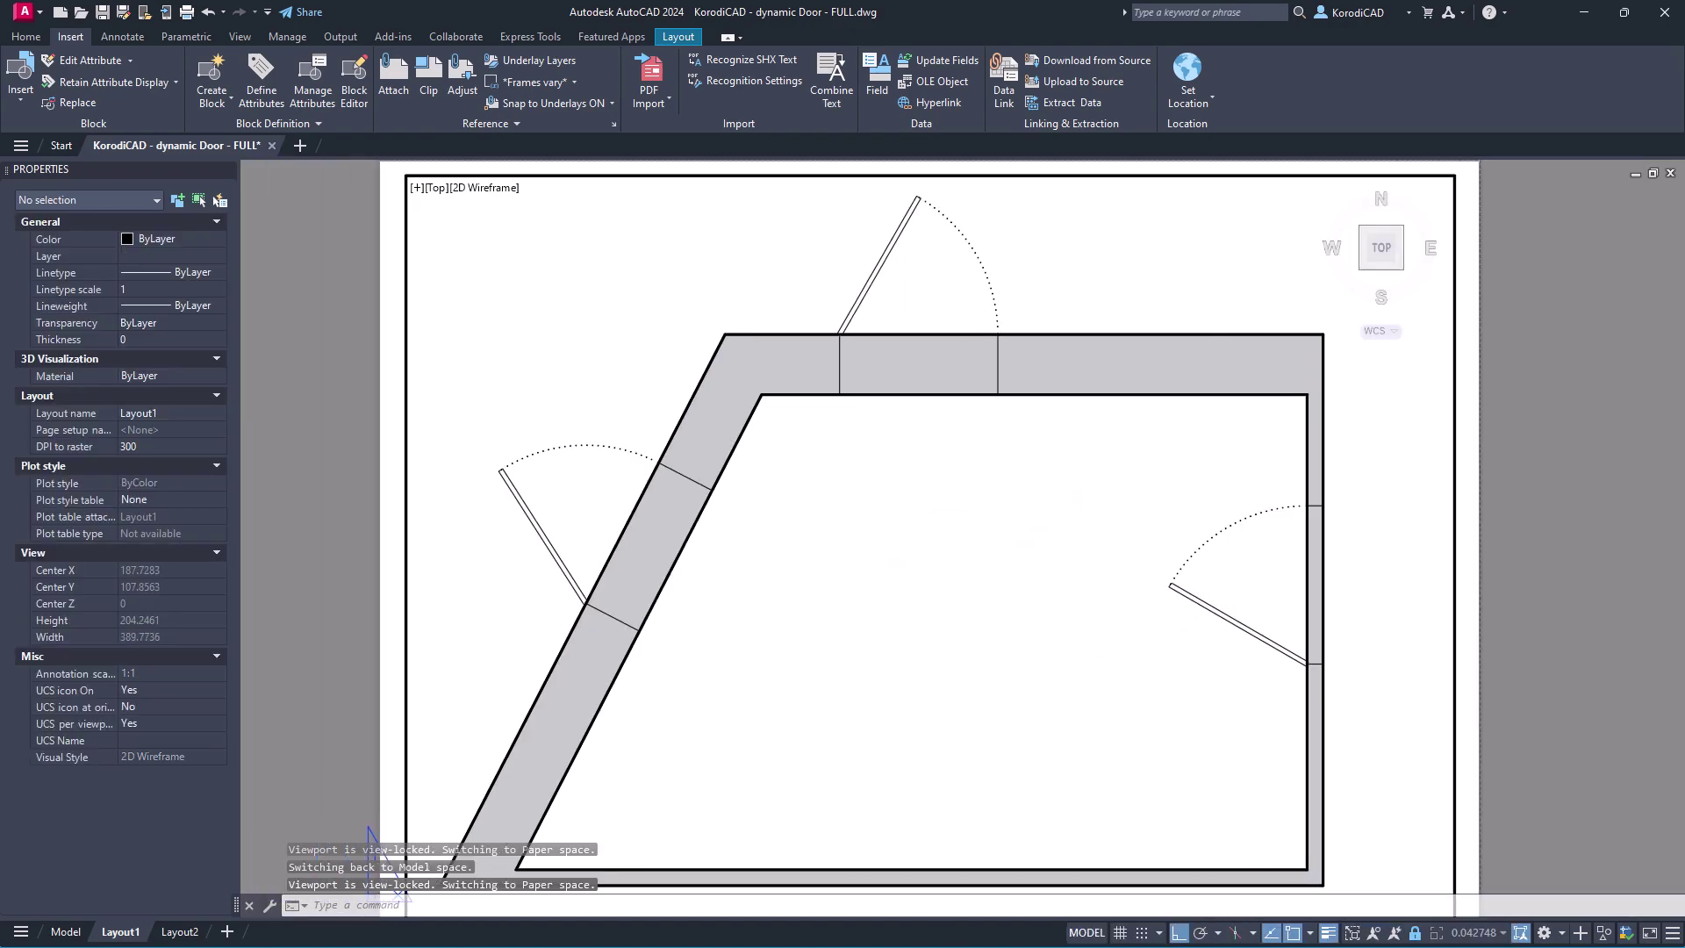
Shift the upper wall's door 1100 to the right along the wall and flip it by setting Scale X to -1
click(892, 295)
click(841, 304)
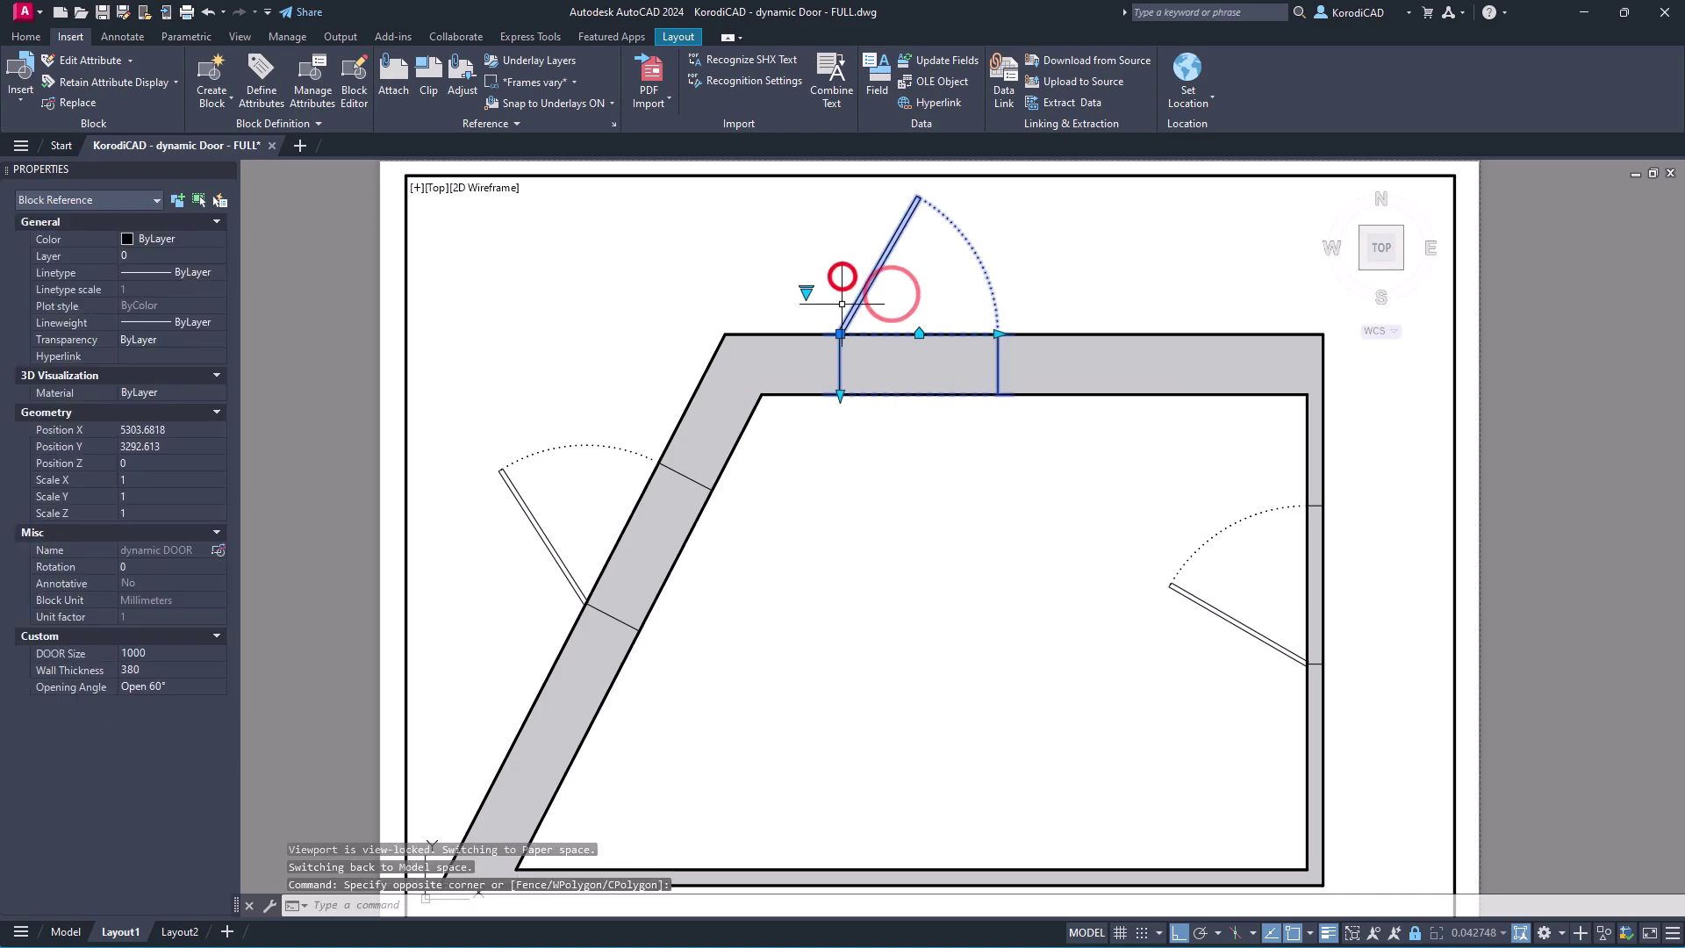
click(841, 333)
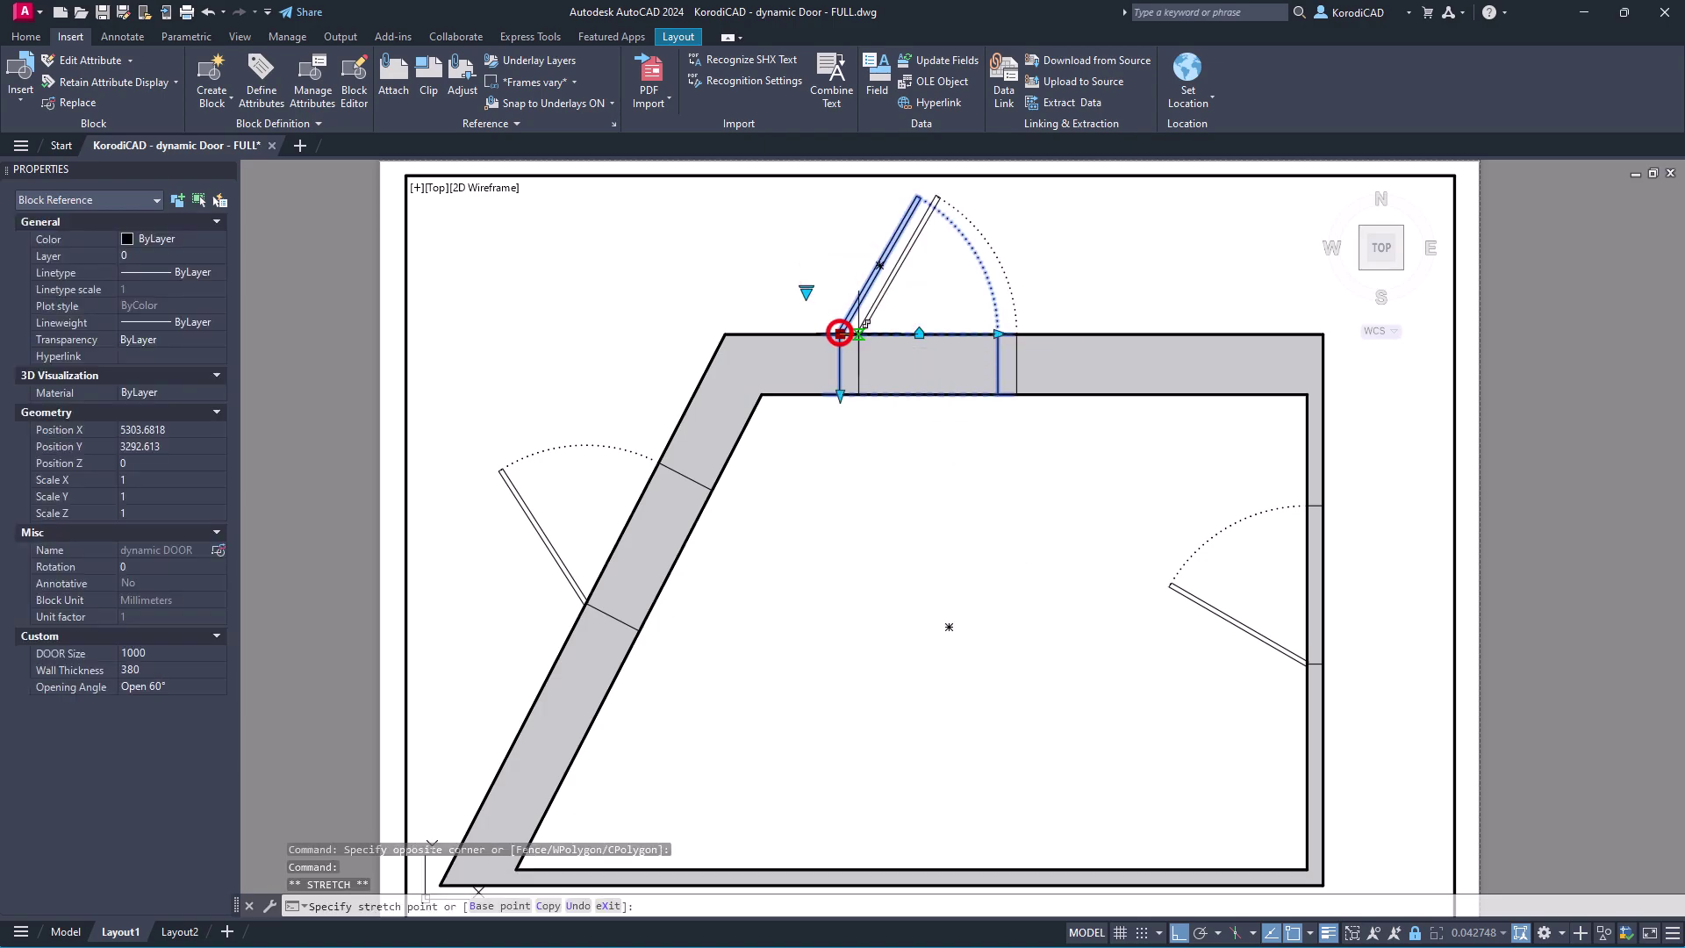
click(1012, 333)
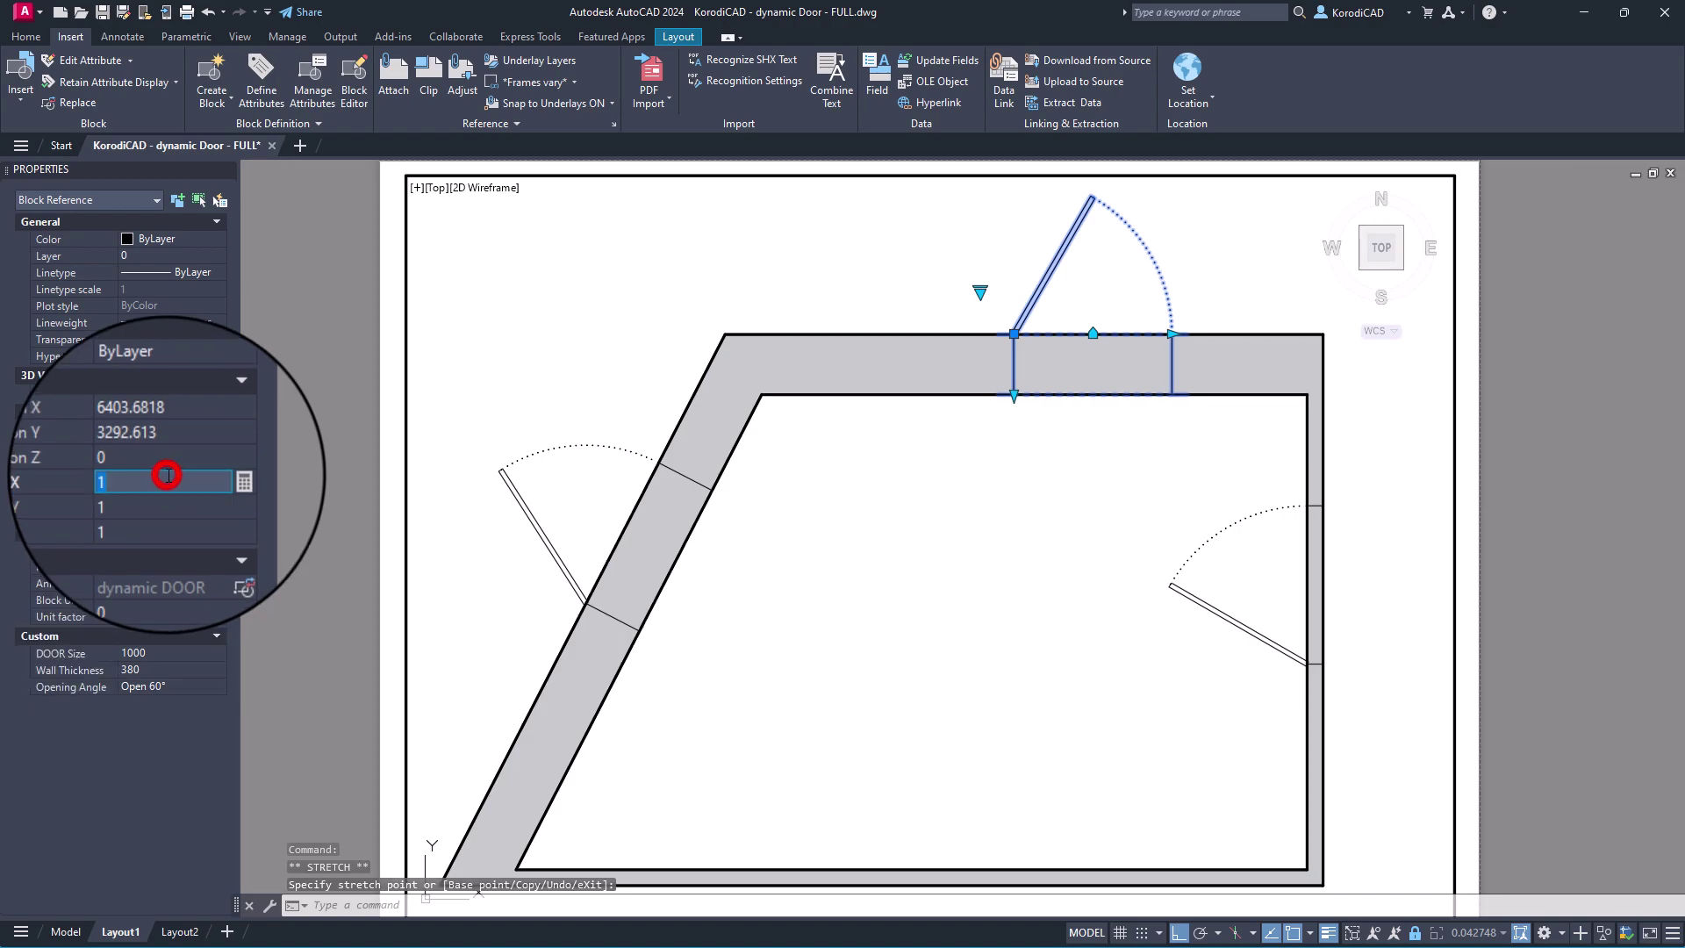
key(Tab)
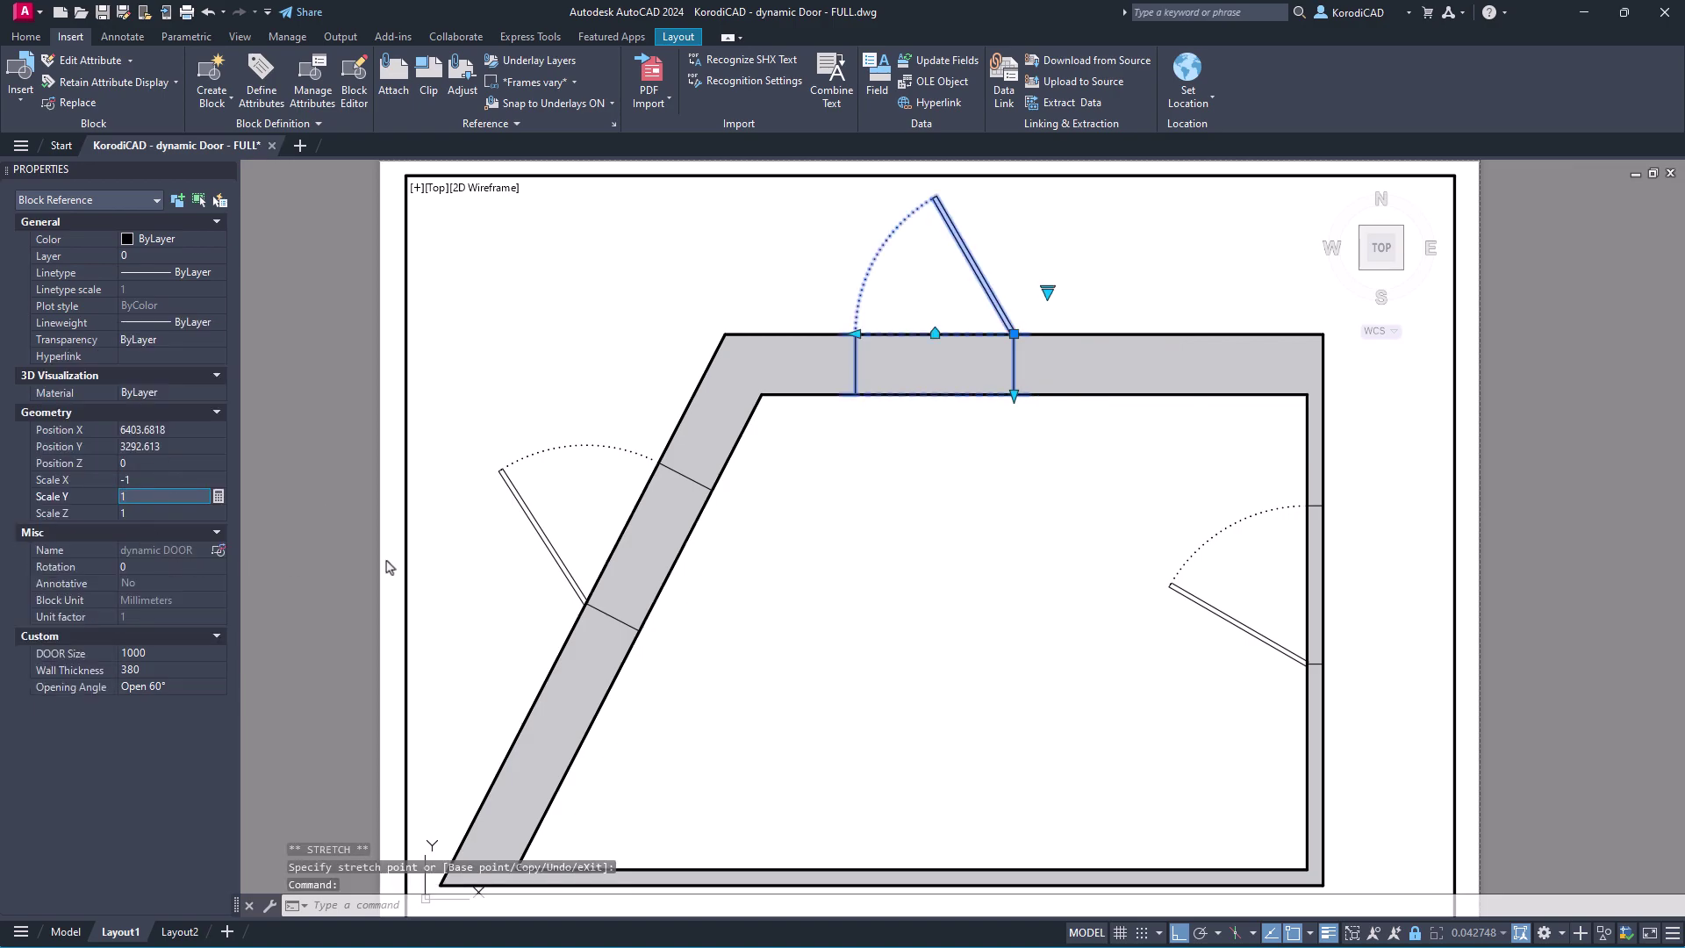
key(Escape)
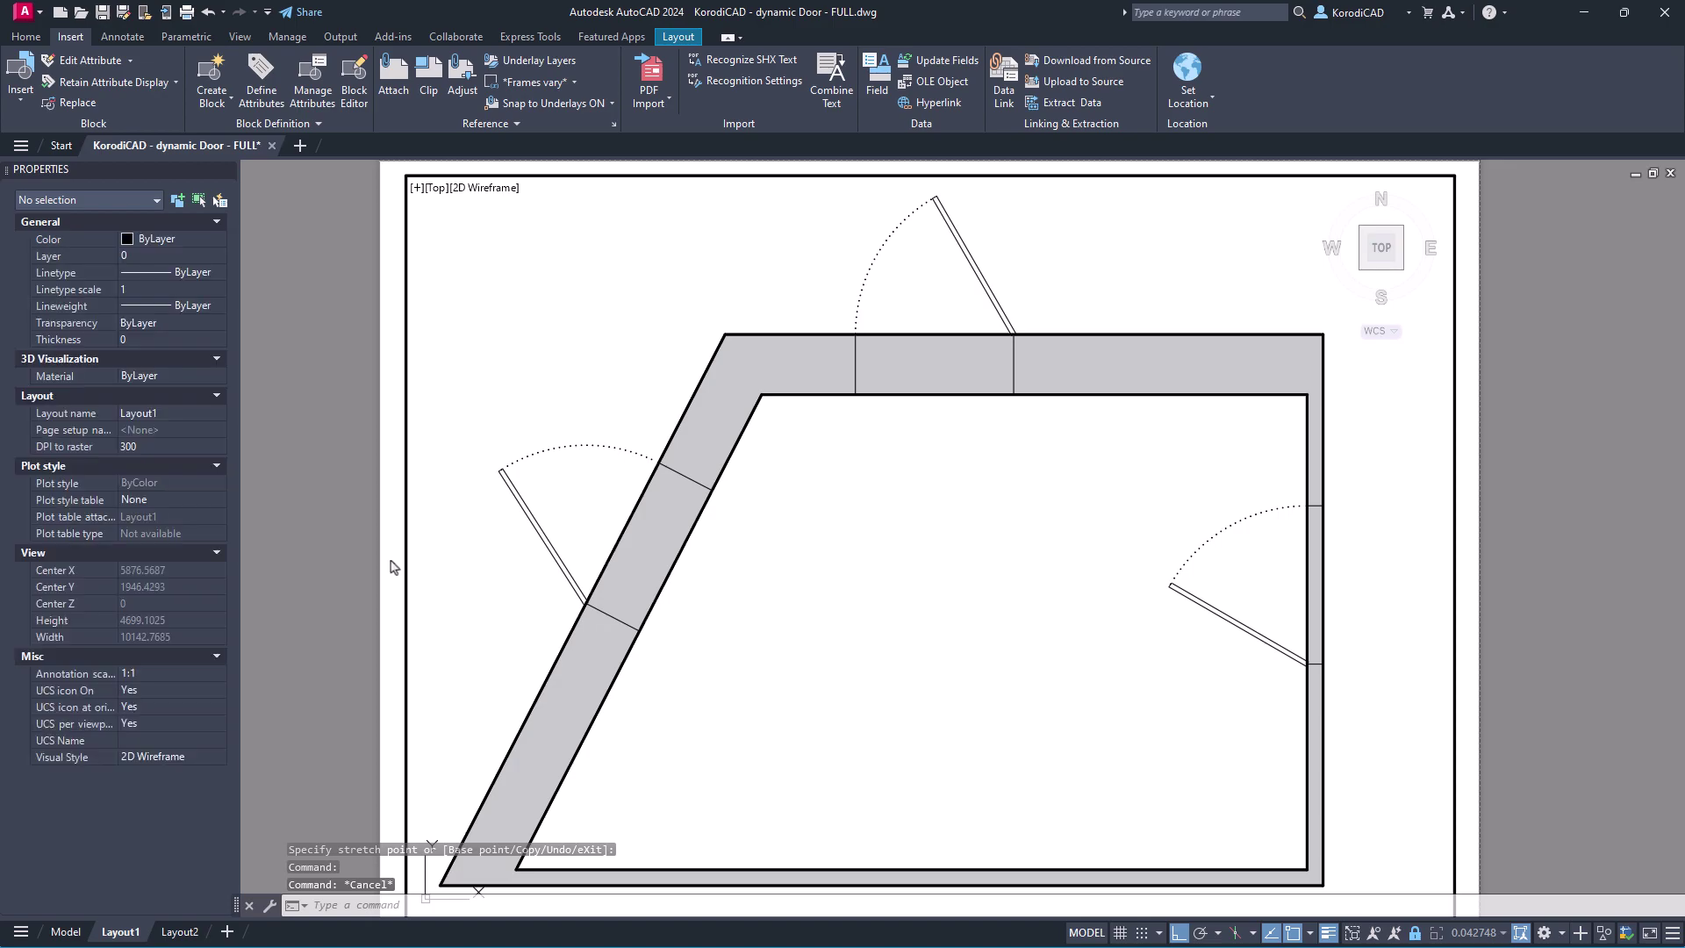
Select the doors in the slanted, upper and right walls and set their DOOR Size to 800
click(508, 523)
click(1001, 260)
click(965, 263)
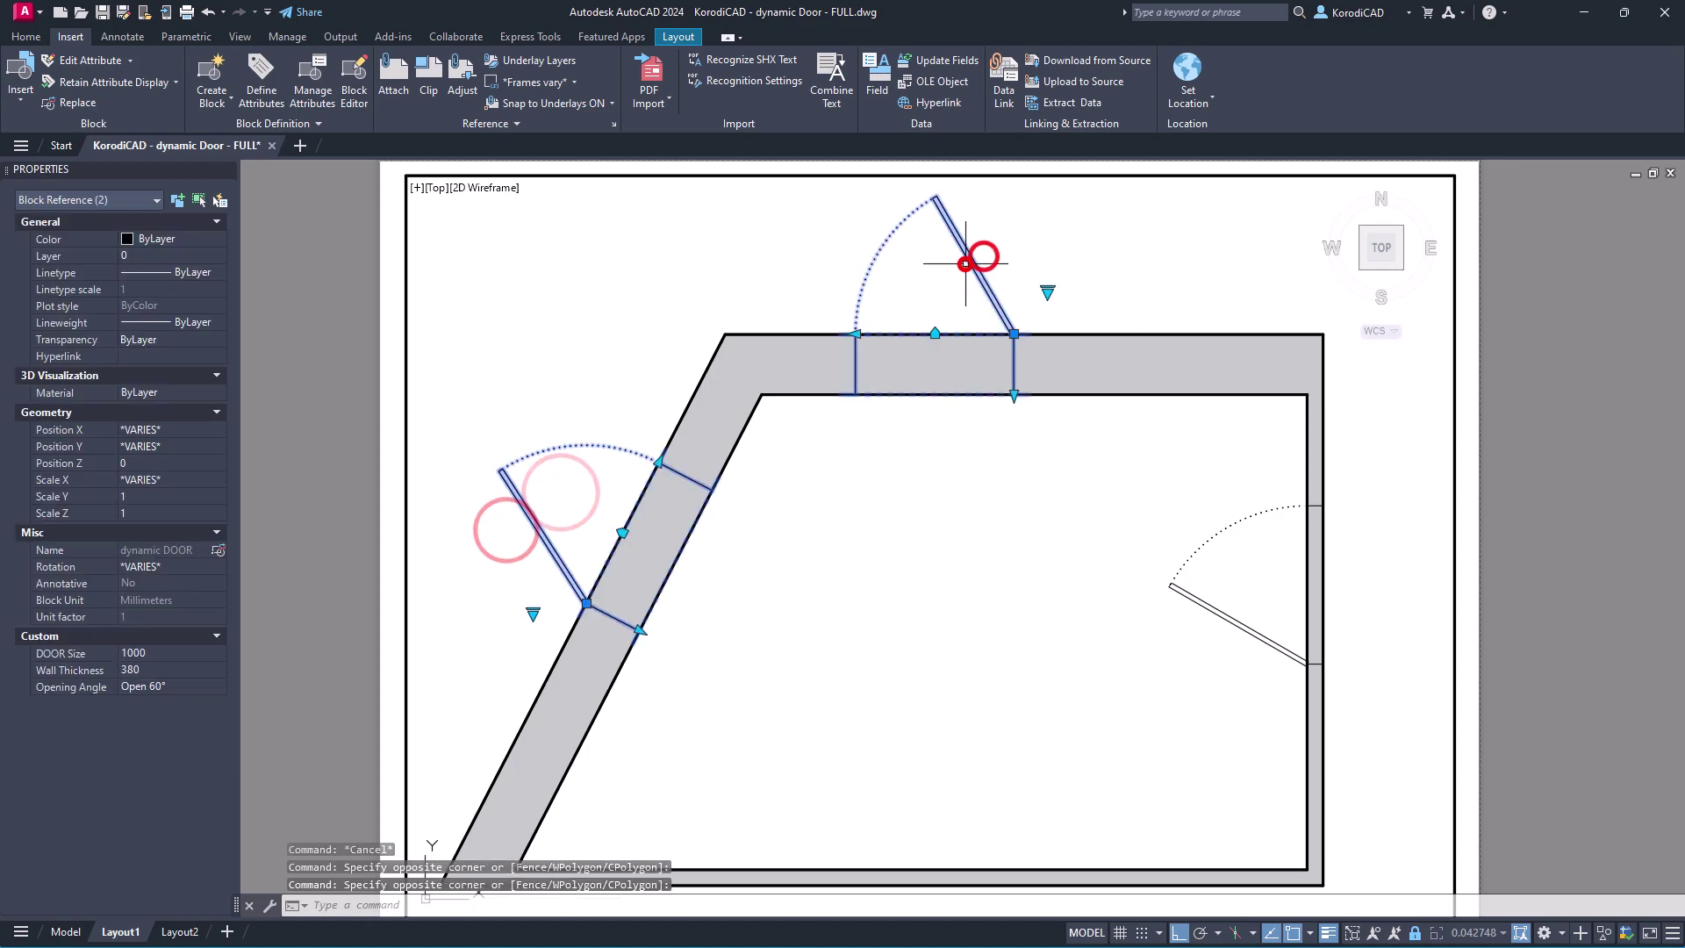
click(1209, 581)
click(1169, 605)
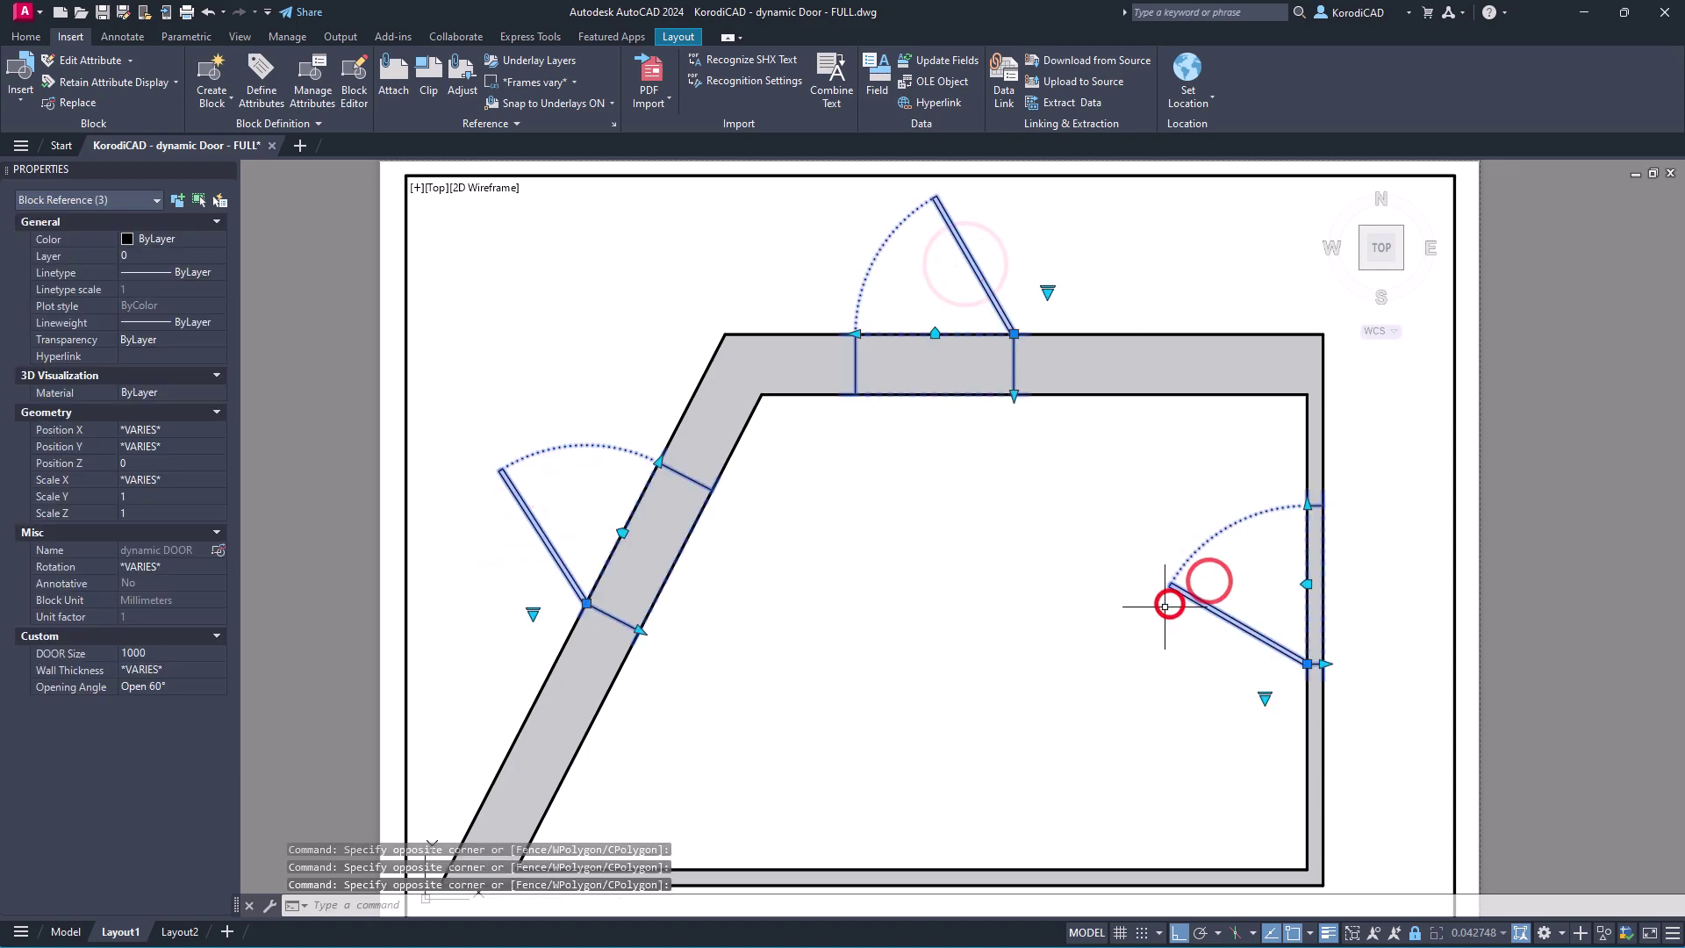
click(153, 652)
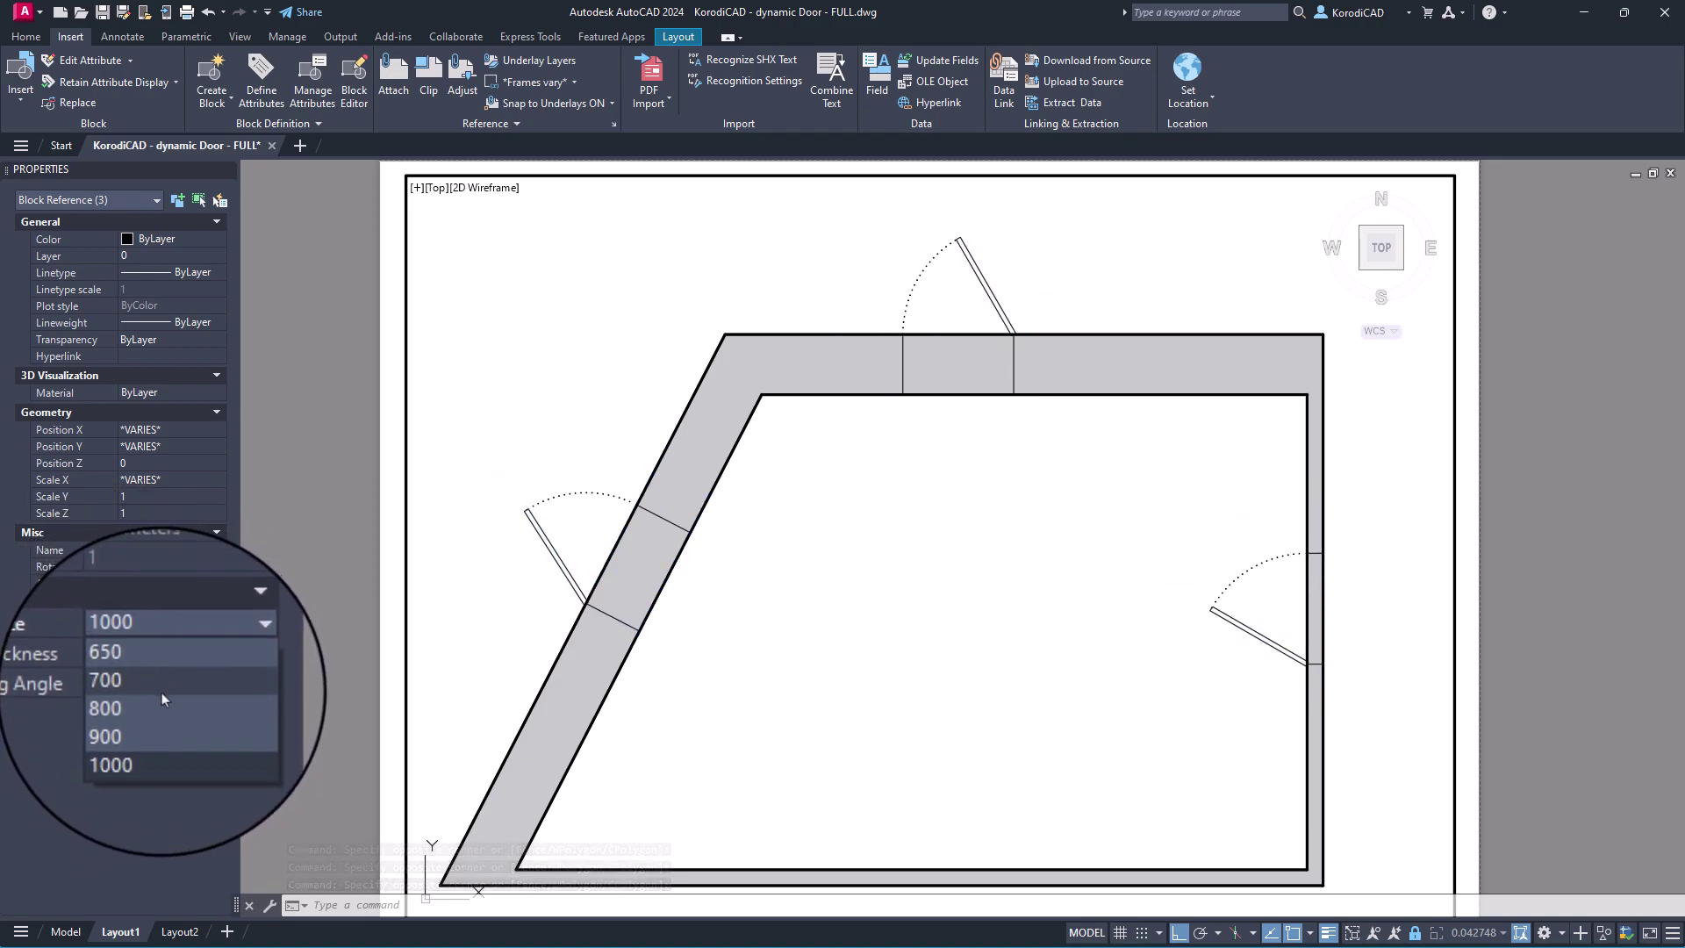
click(179, 706)
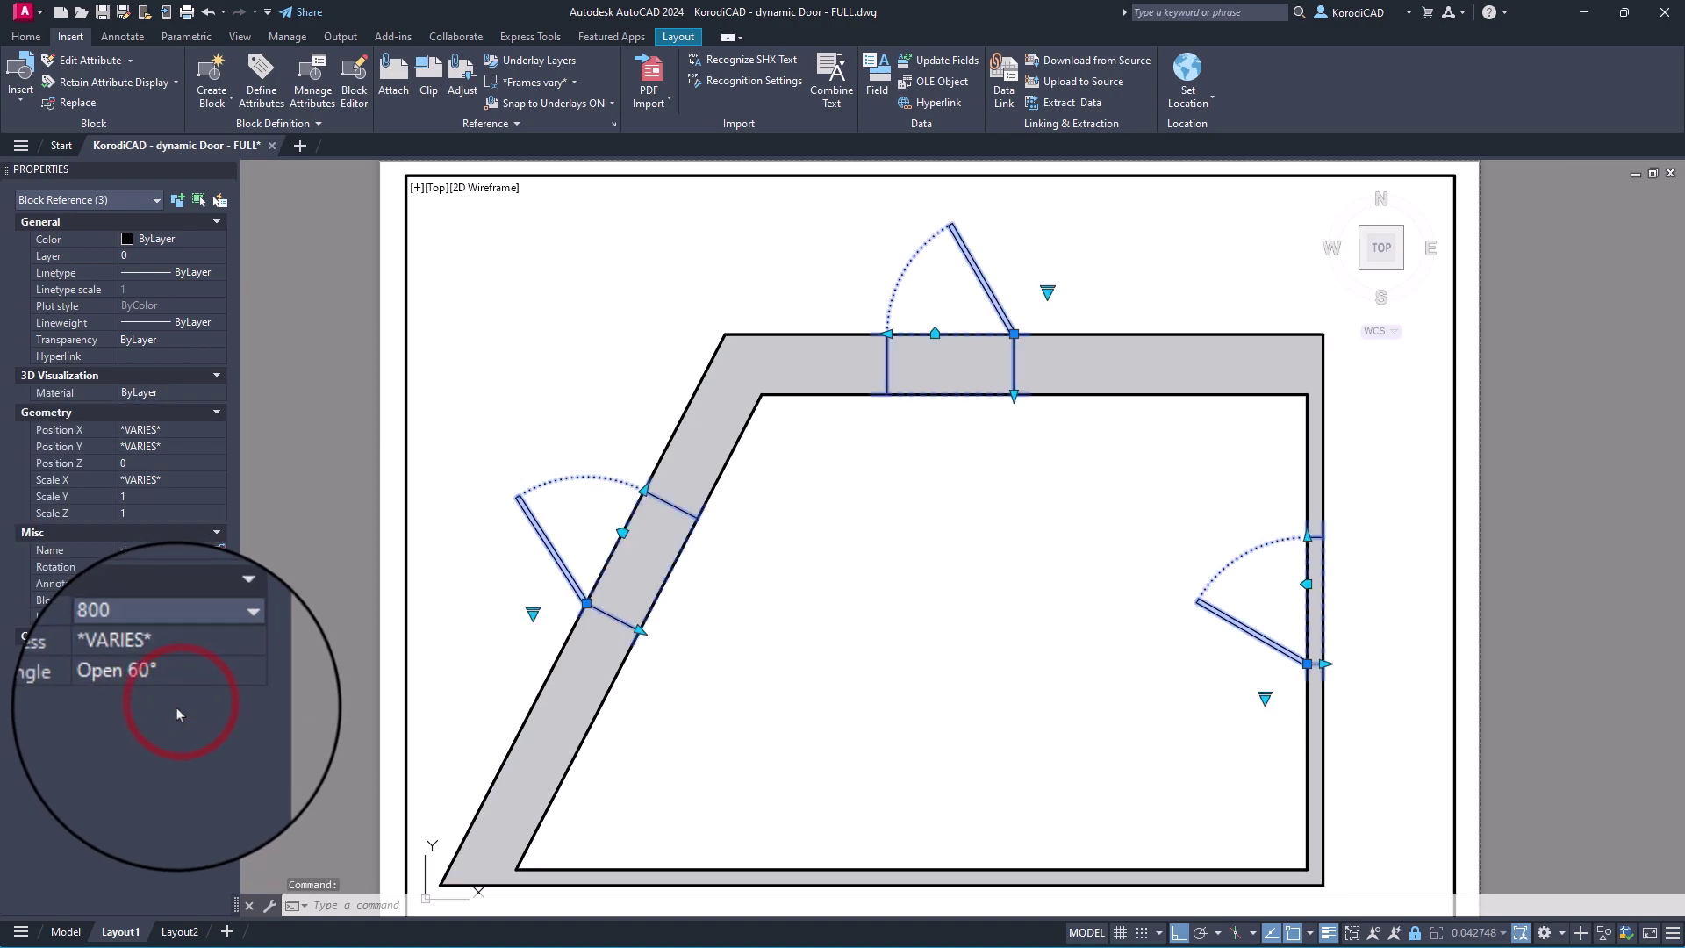
Set the opening angle of the three selected doors to Open 90°
click(176, 681)
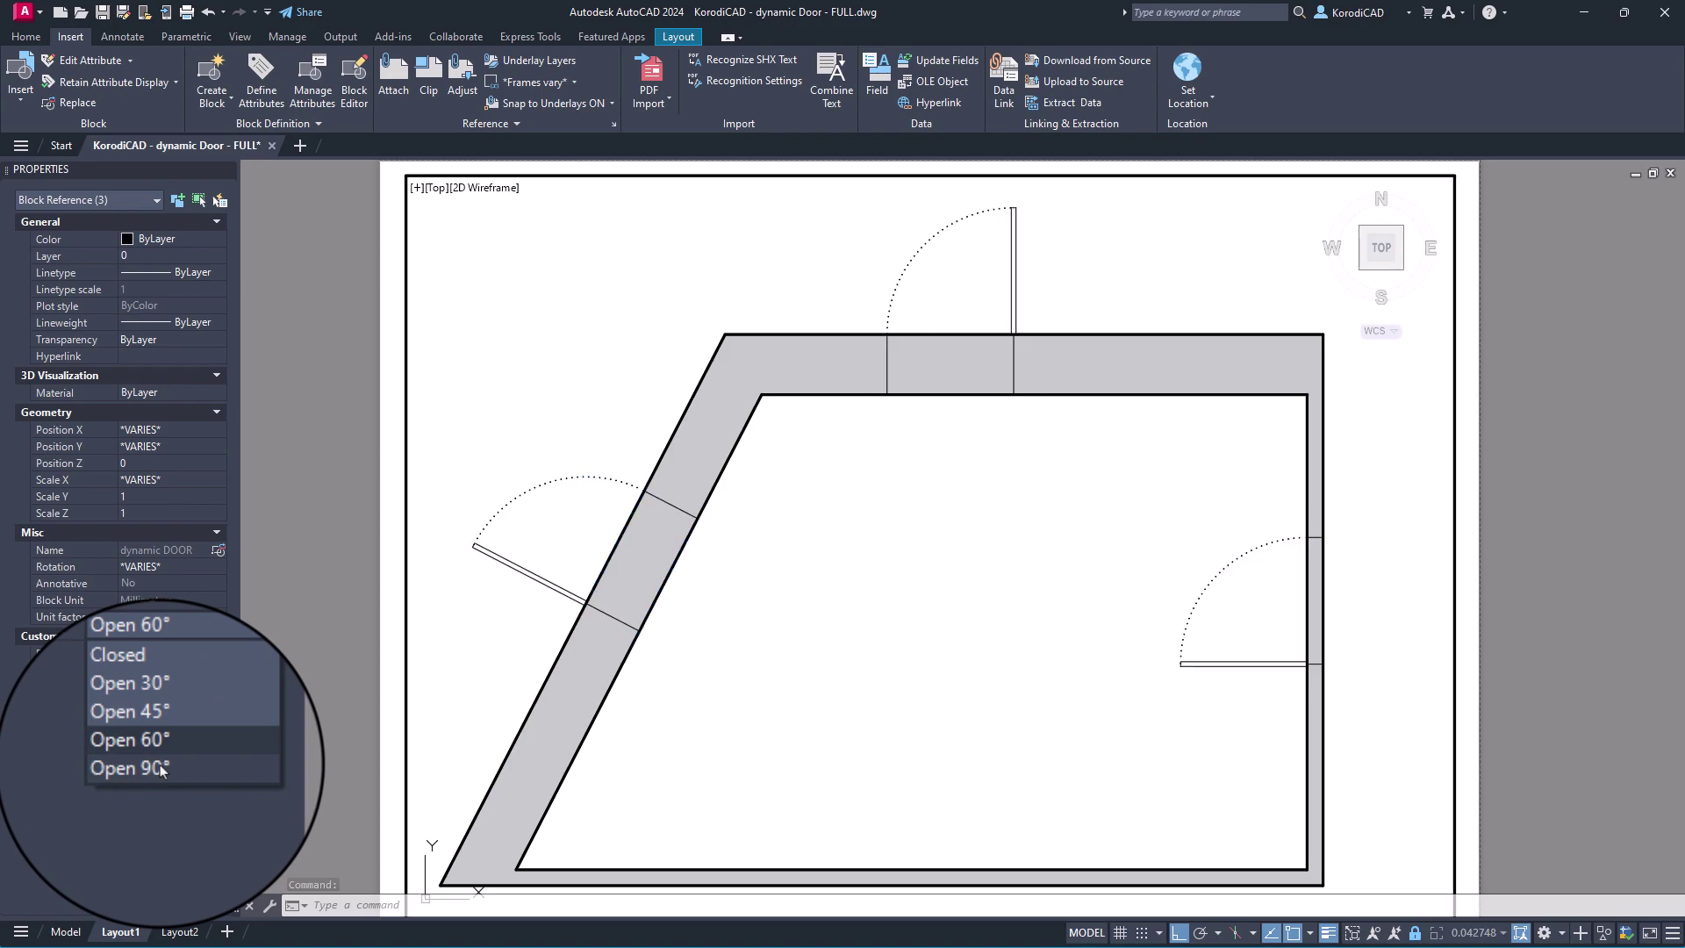
click(160, 767)
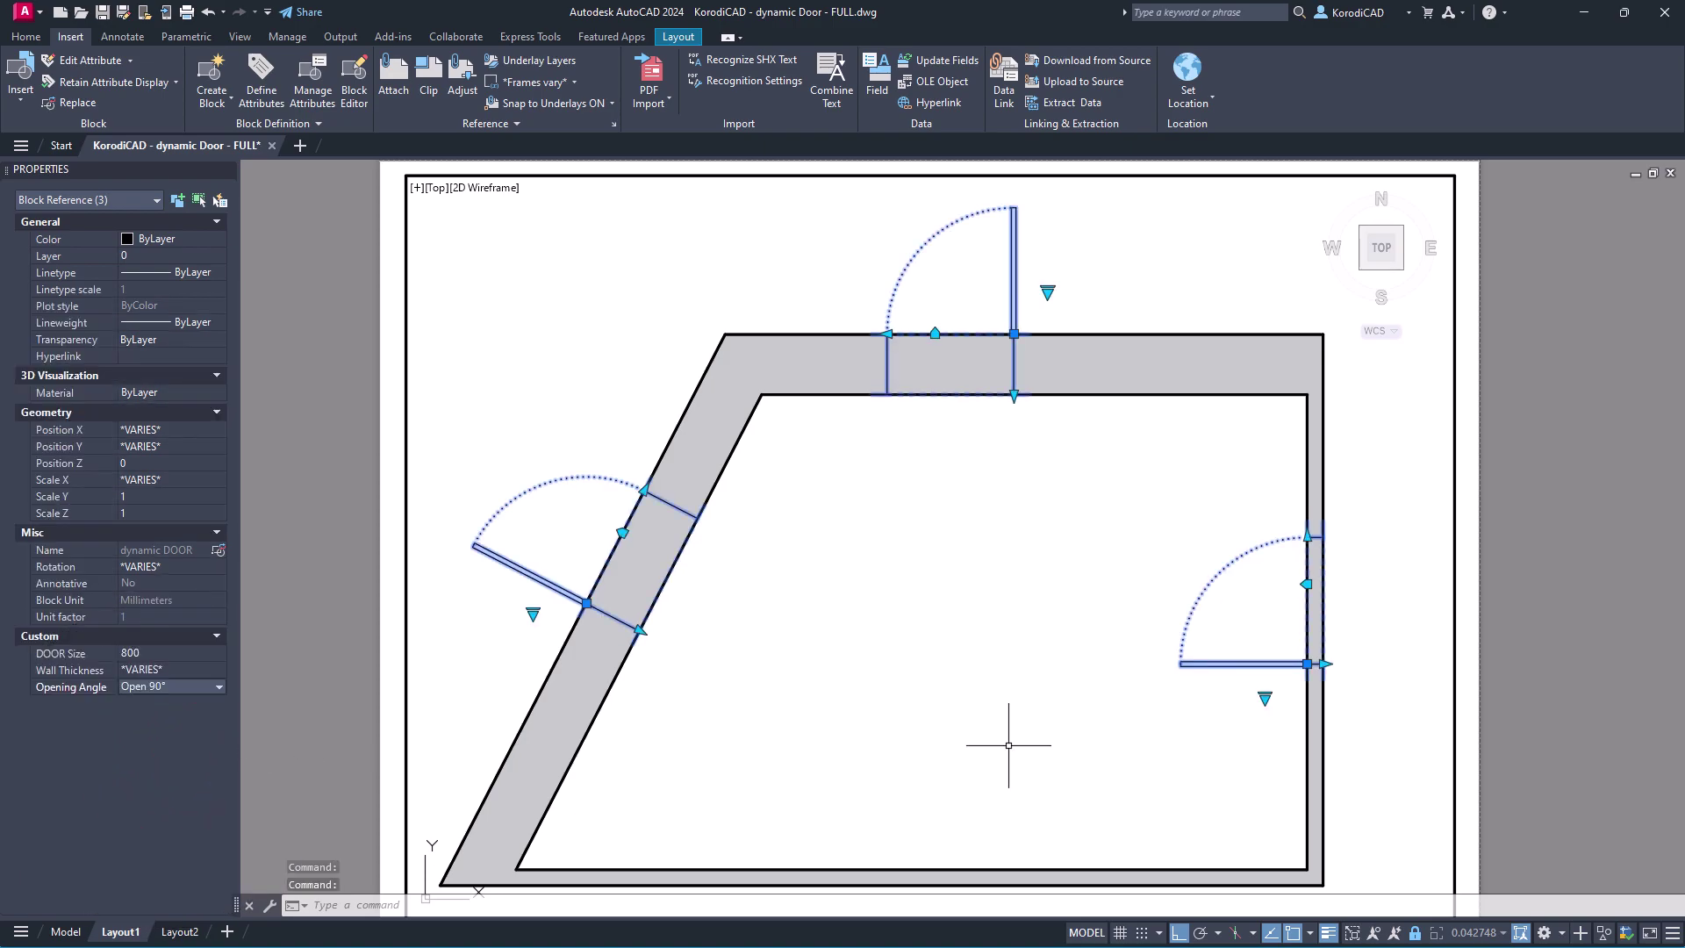
key(Escape)
Set the DOOR Size of the right wall's door to 700
click(1260, 672)
click(1240, 642)
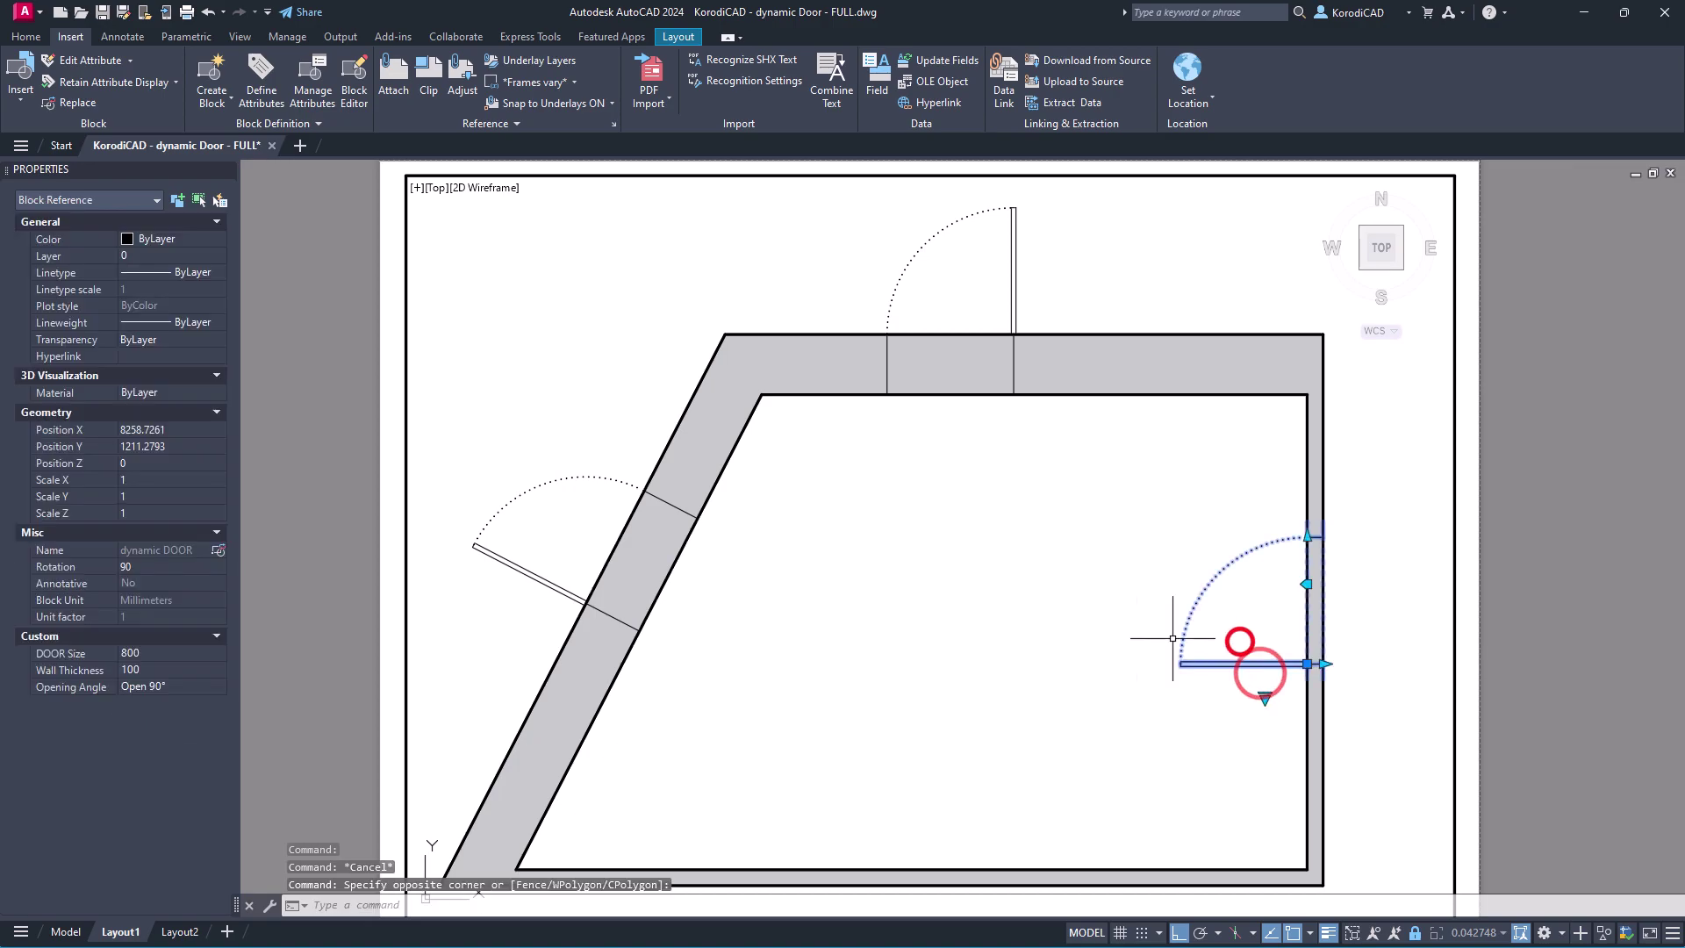
click(183, 656)
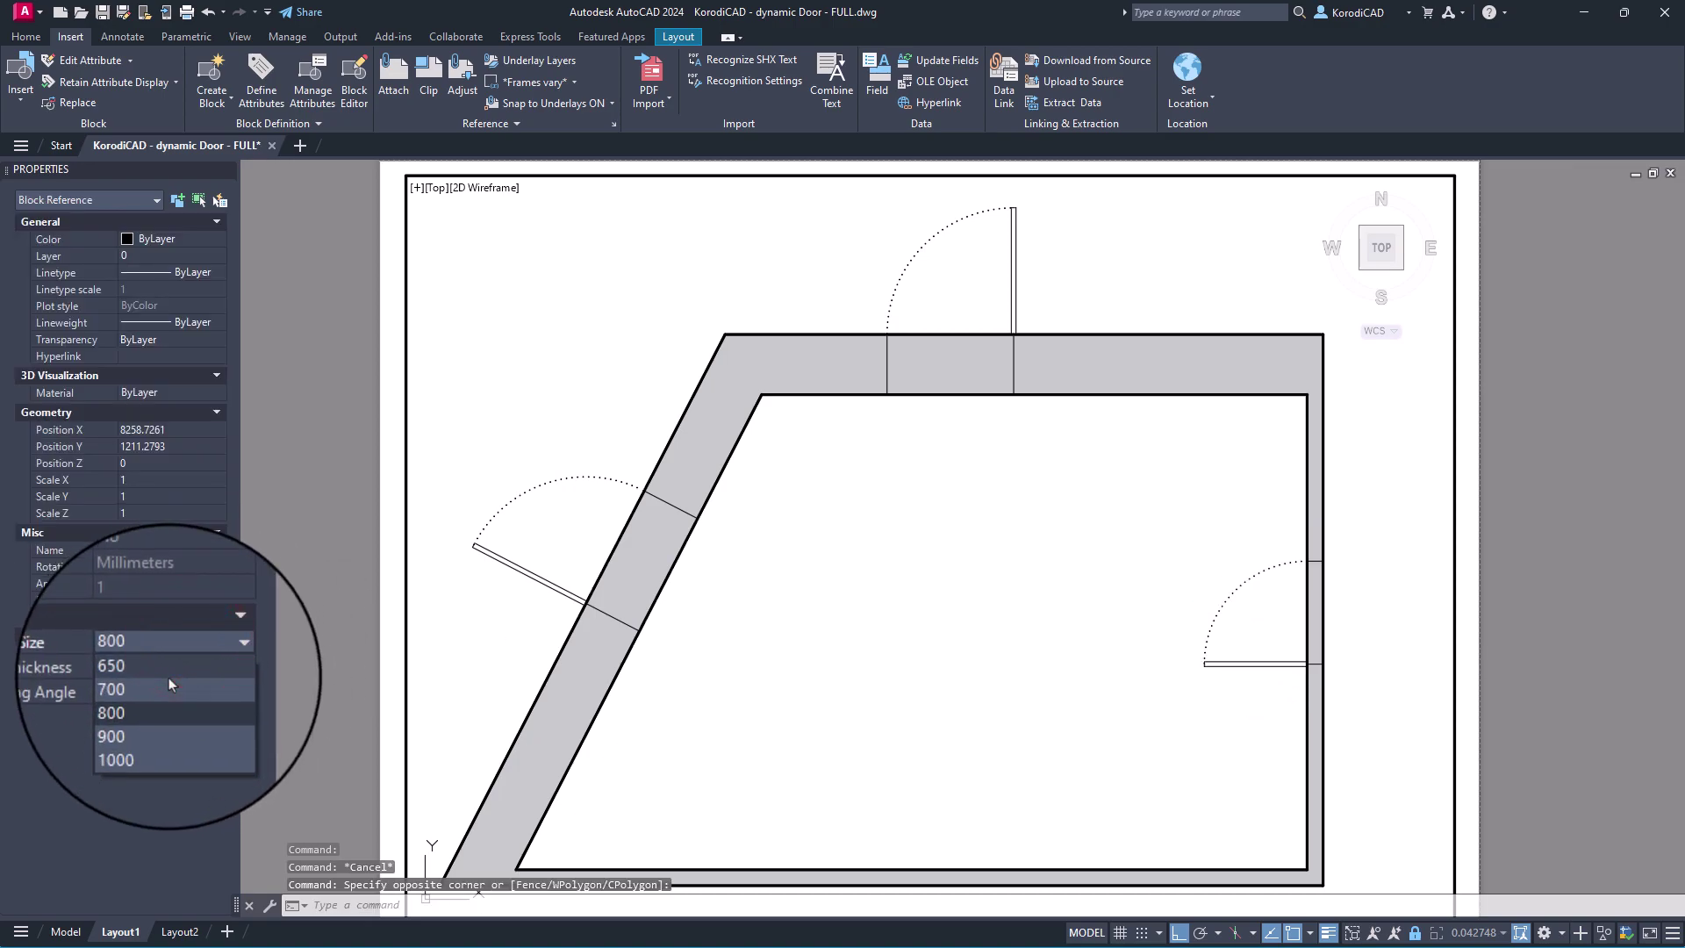
click(167, 686)
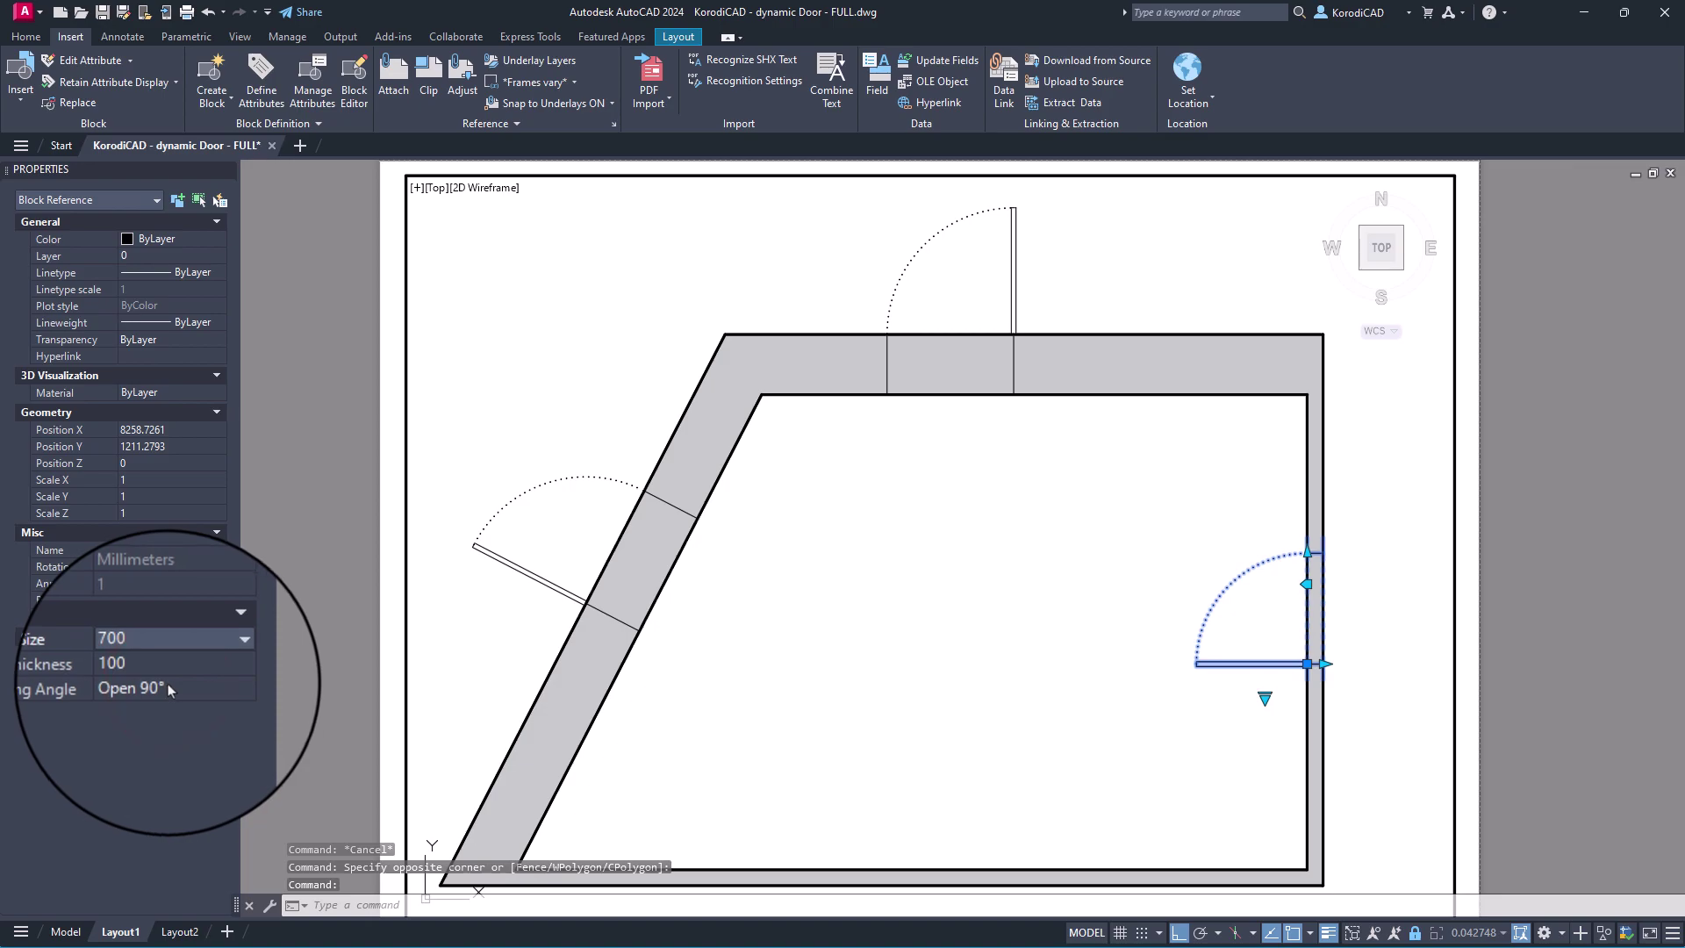
Select all blocks similar to the slanted wall's door and clear the selection
click(579, 519)
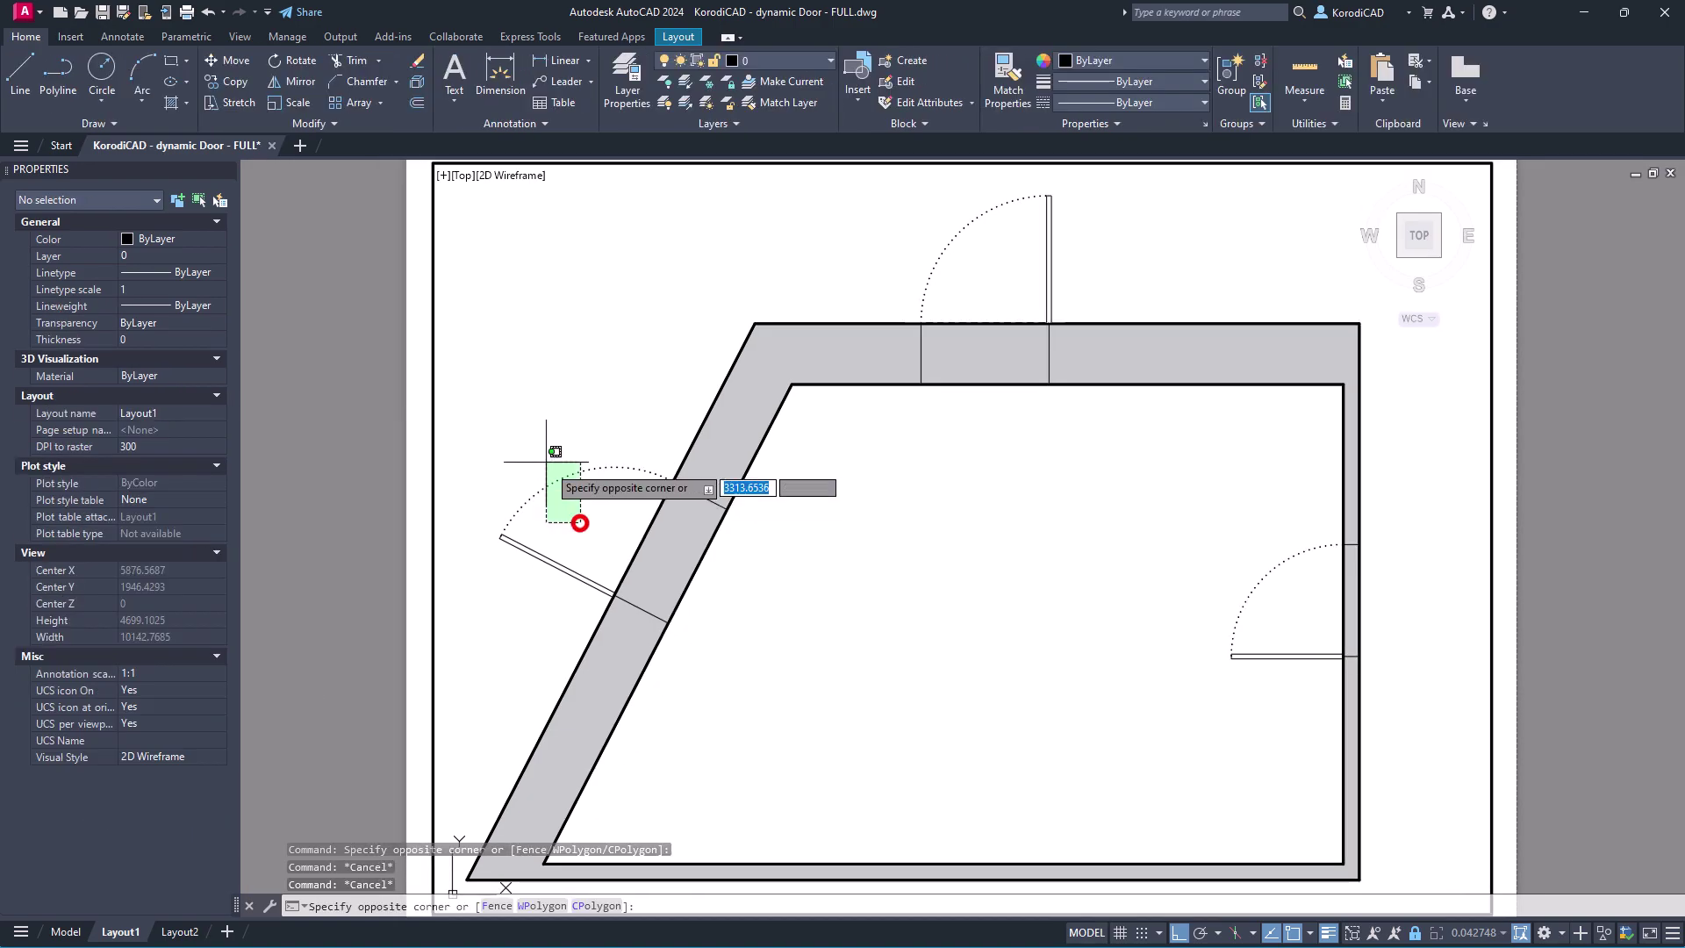
click(534, 444)
right_click(539, 441)
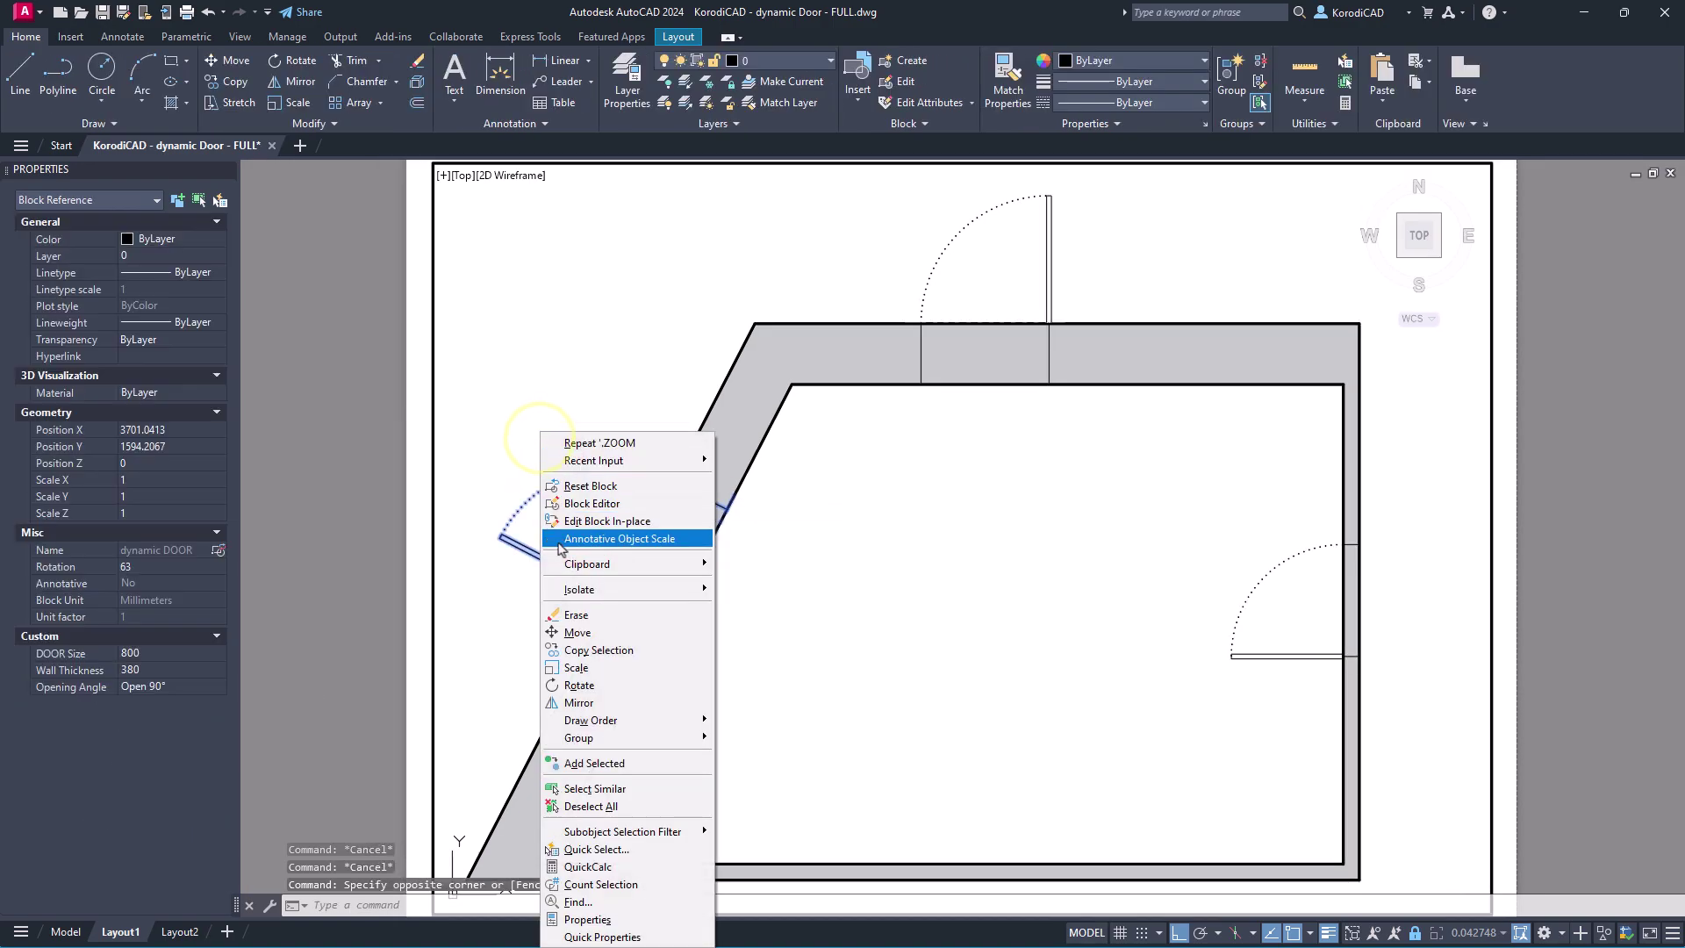
click(580, 787)
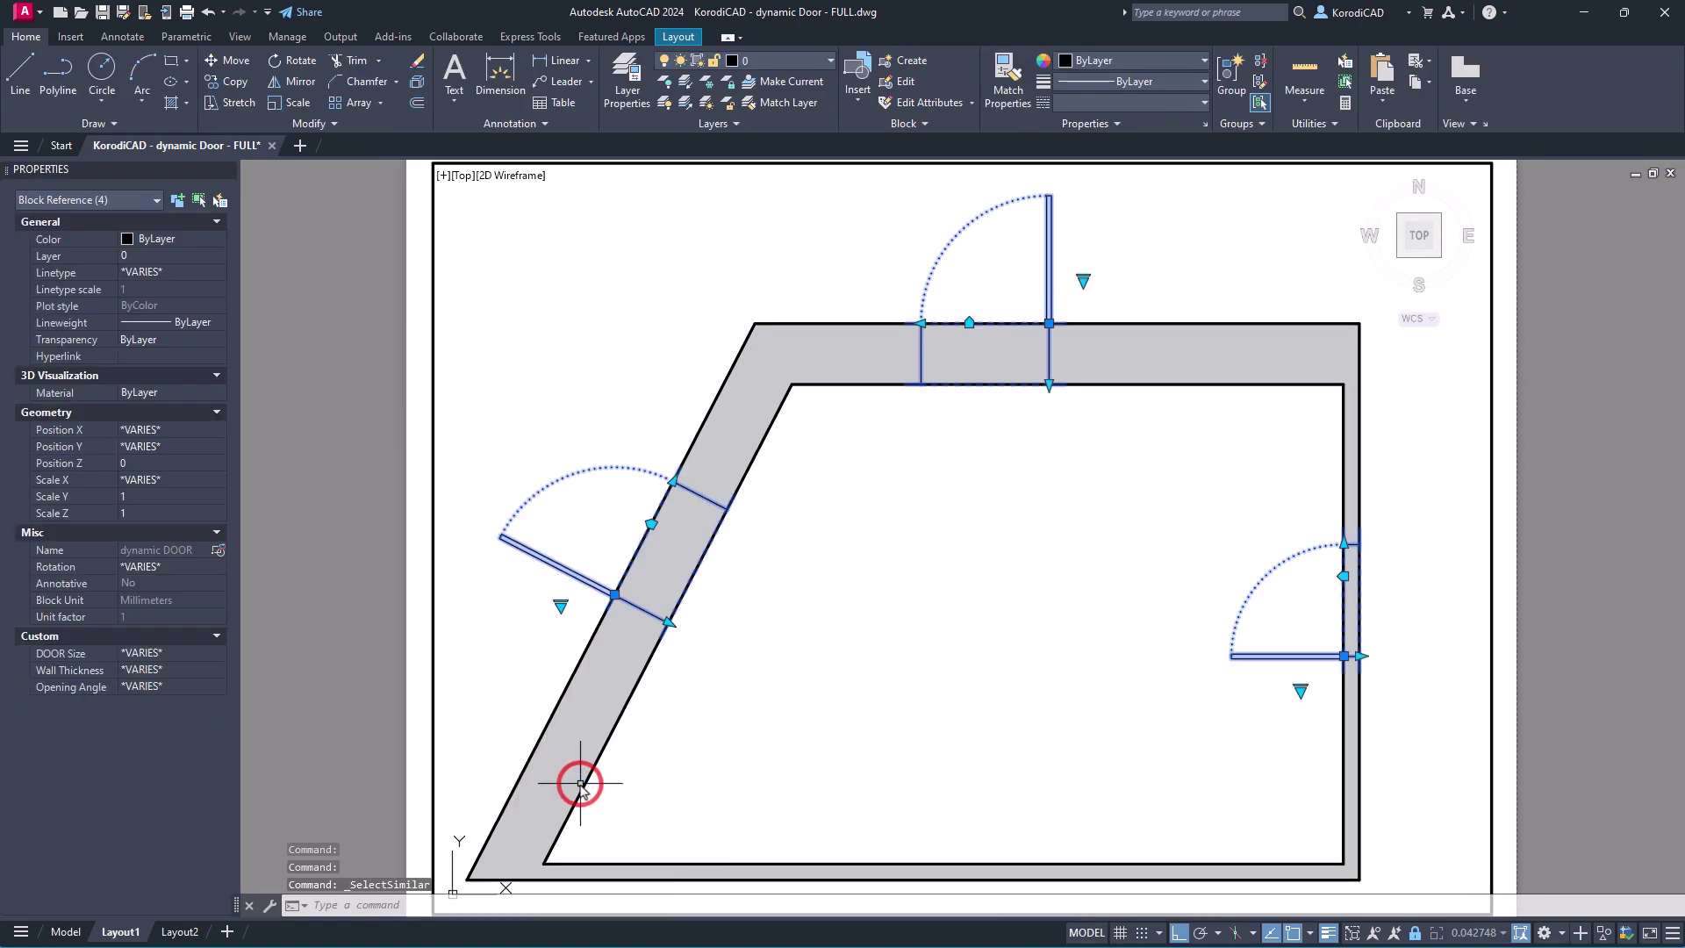
key(Escape)
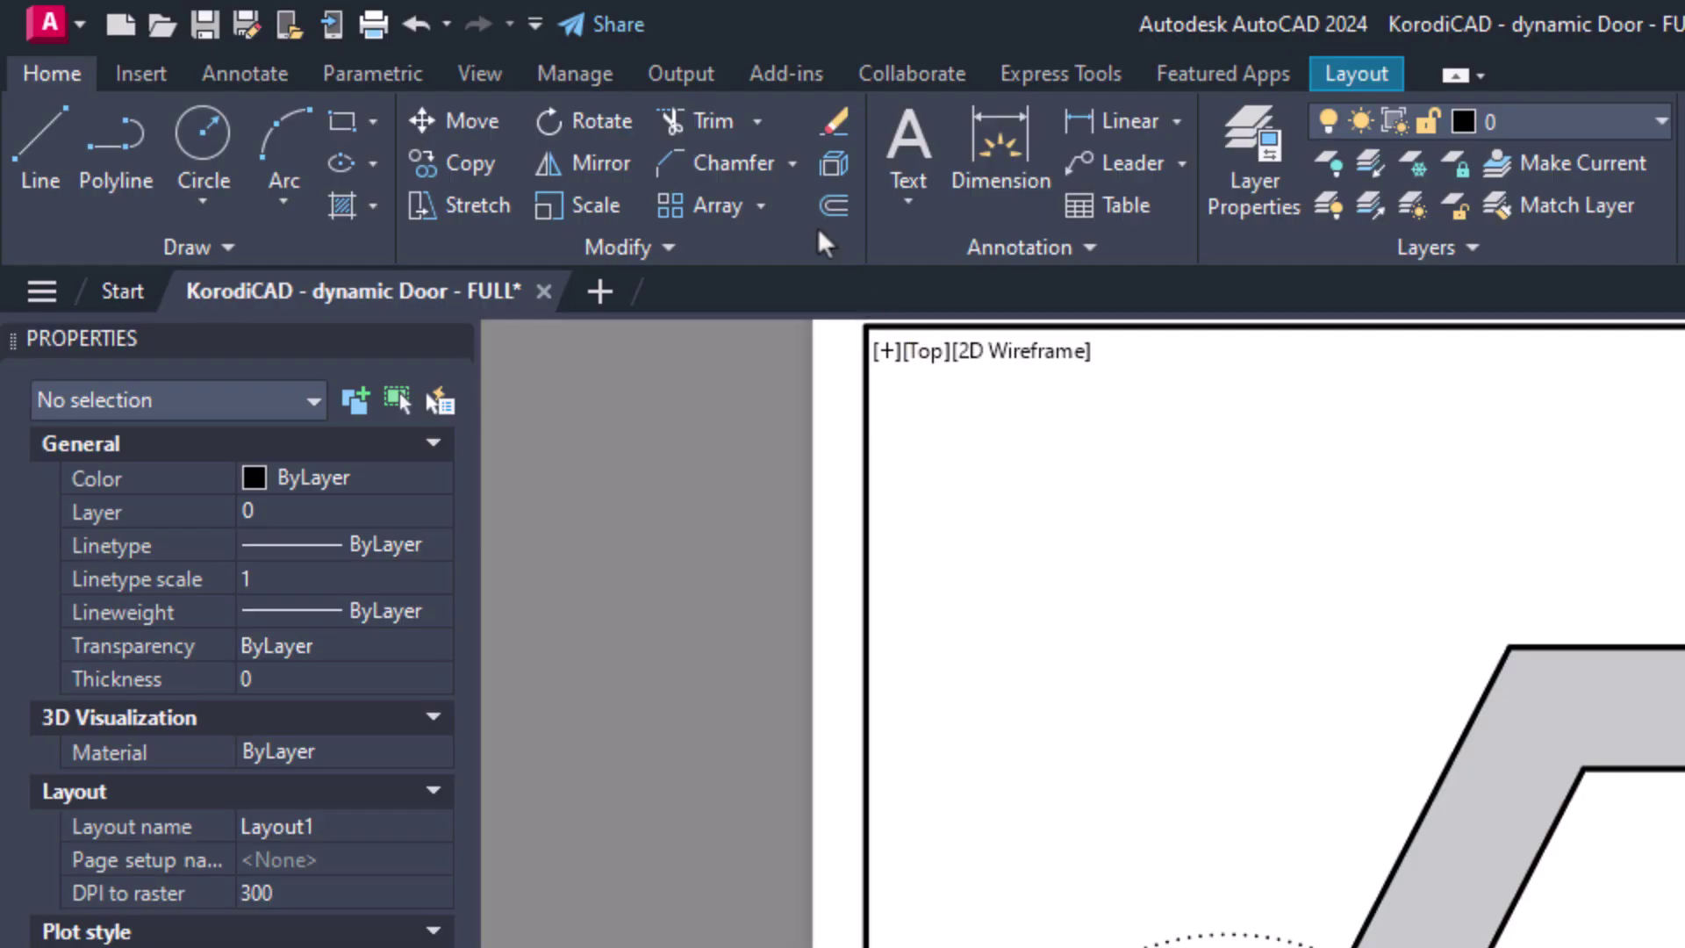
Trim the wall lines and hatch out of the door openings in the upper and slanted walls
click(691, 121)
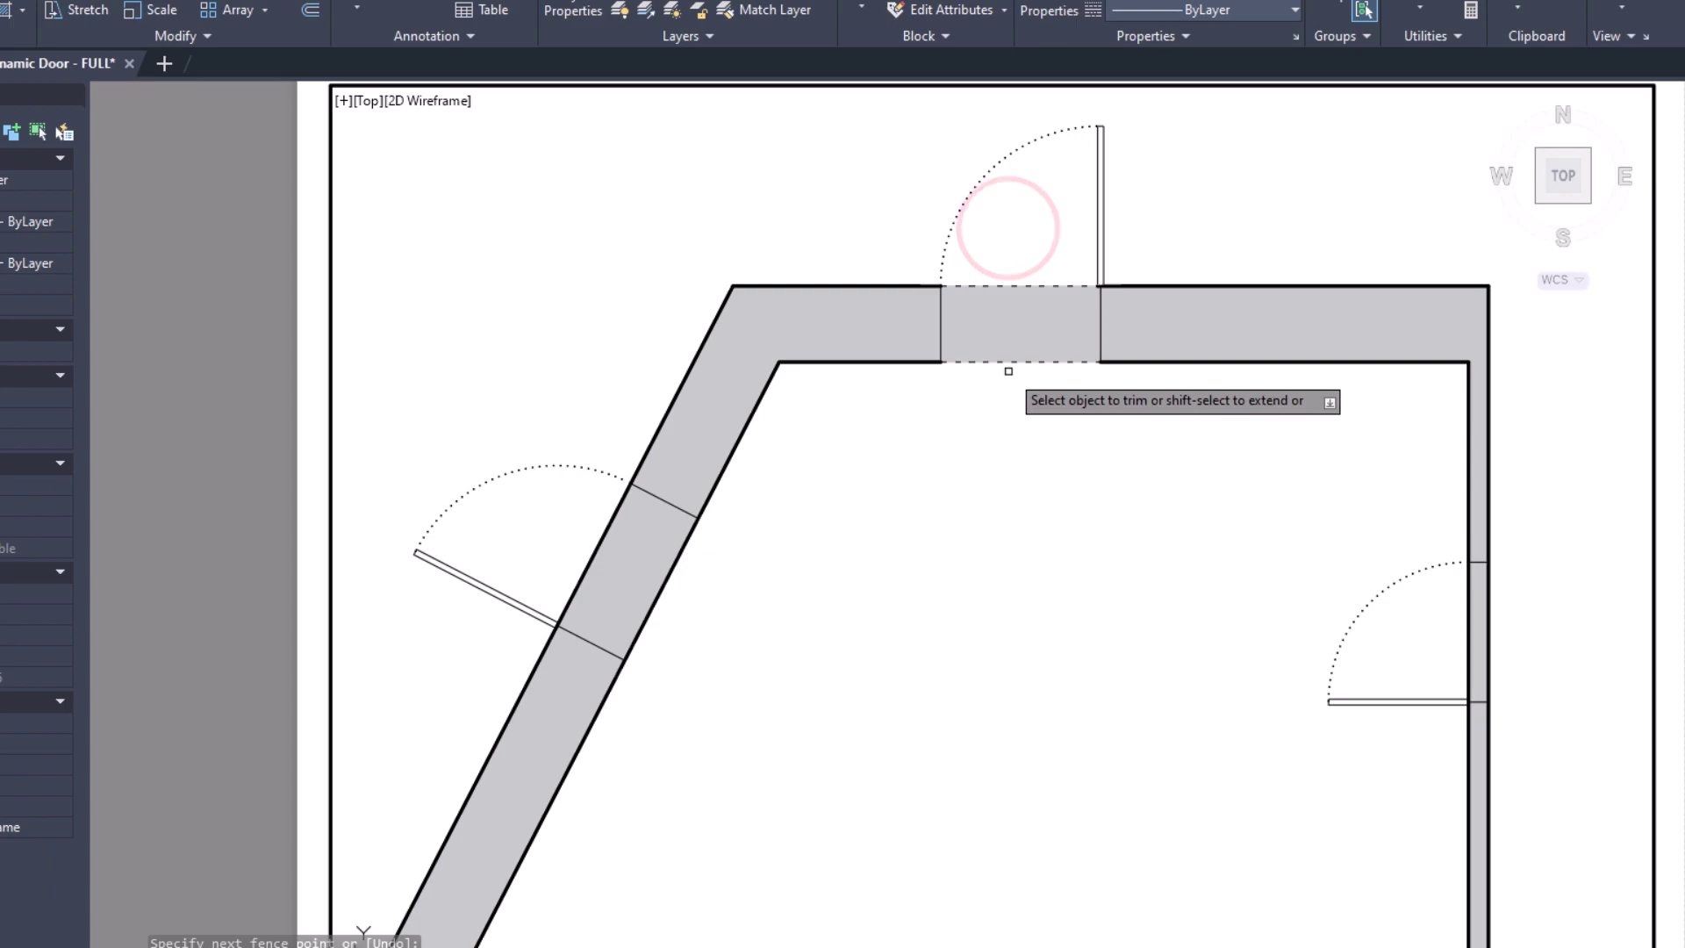
click(1007, 329)
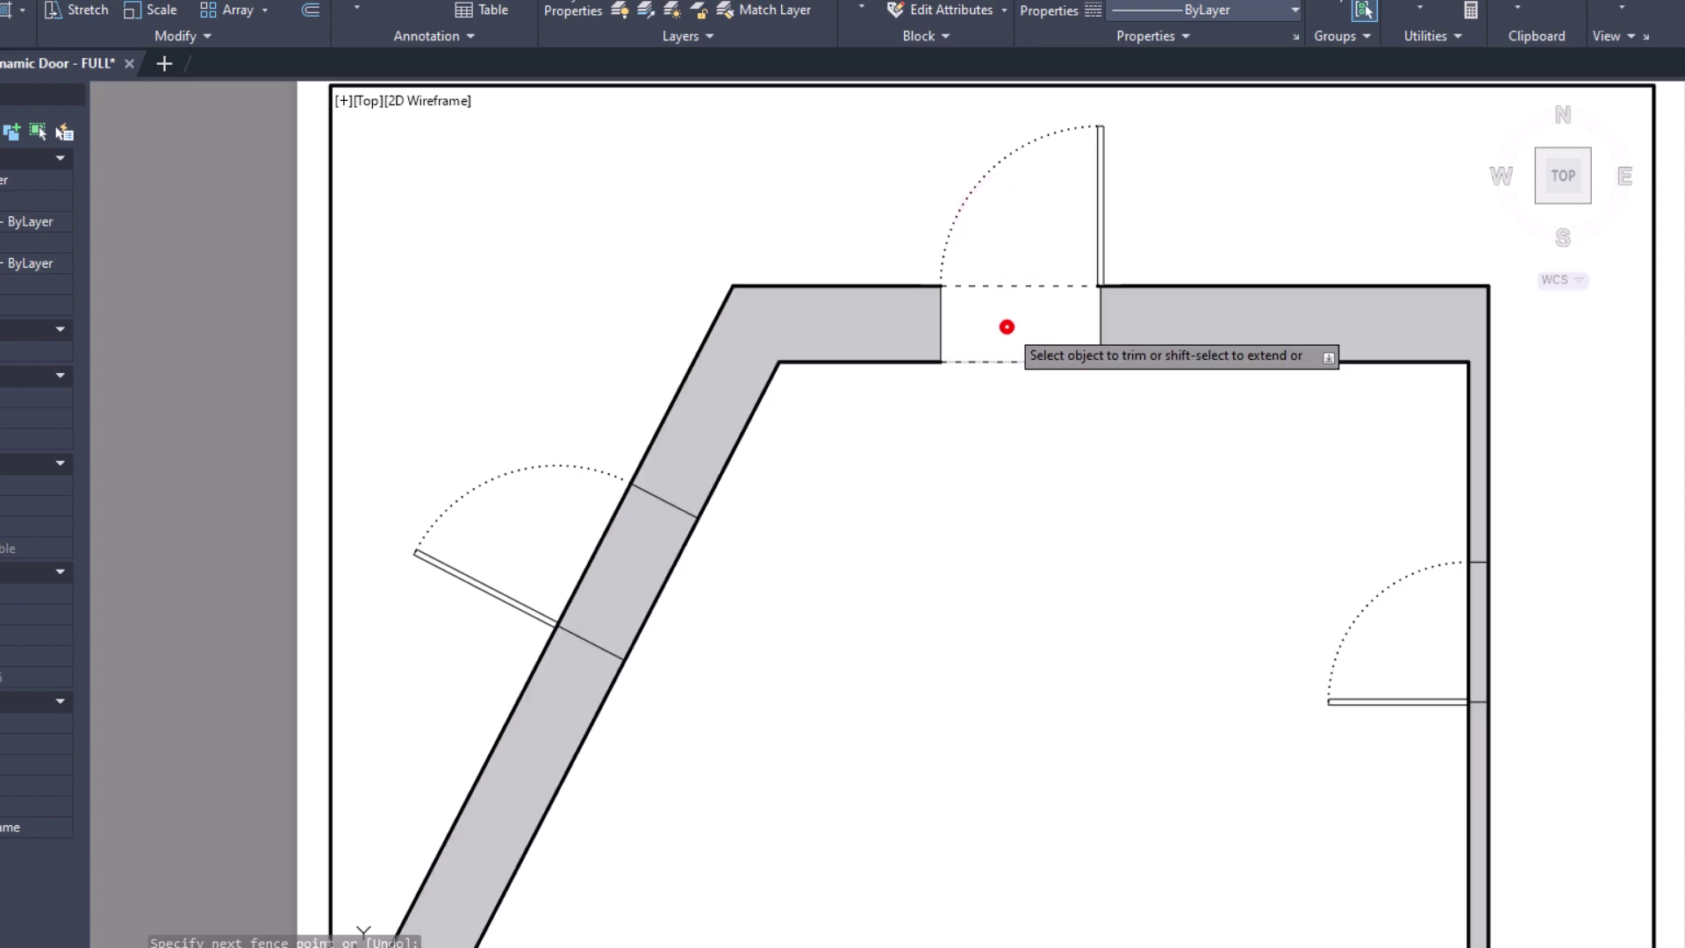
click(691, 621)
click(570, 554)
right_click(625, 570)
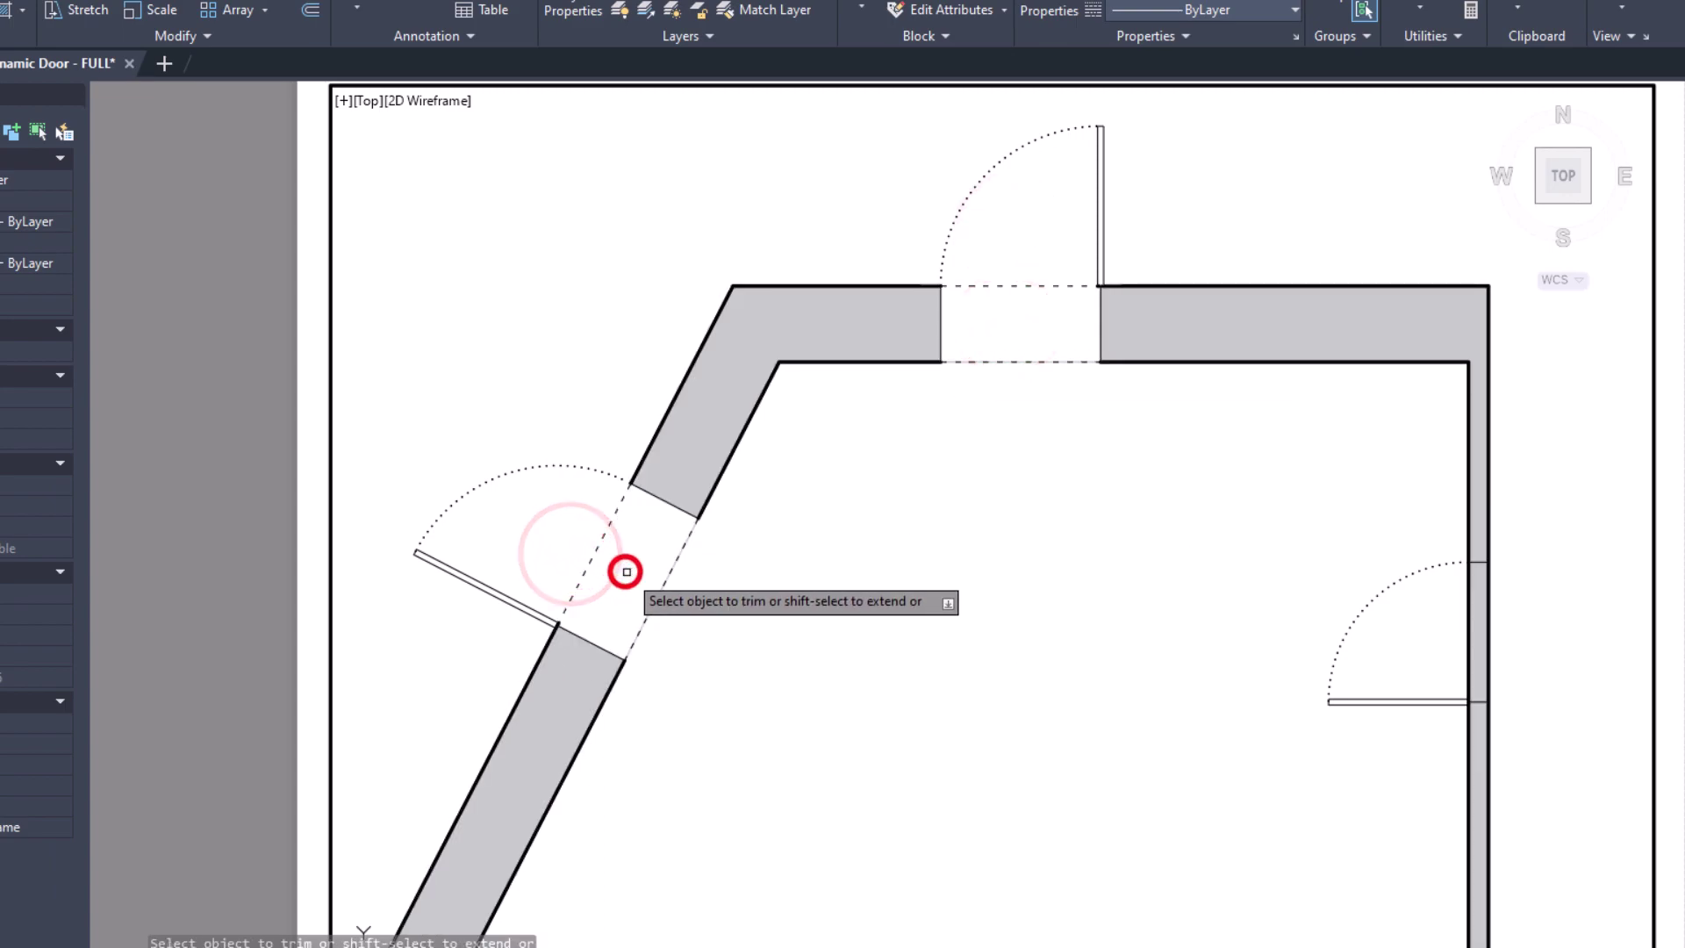
Trim the wall lines and hatch out of the door opening in the right wall and end the Trim command
click(1411, 650)
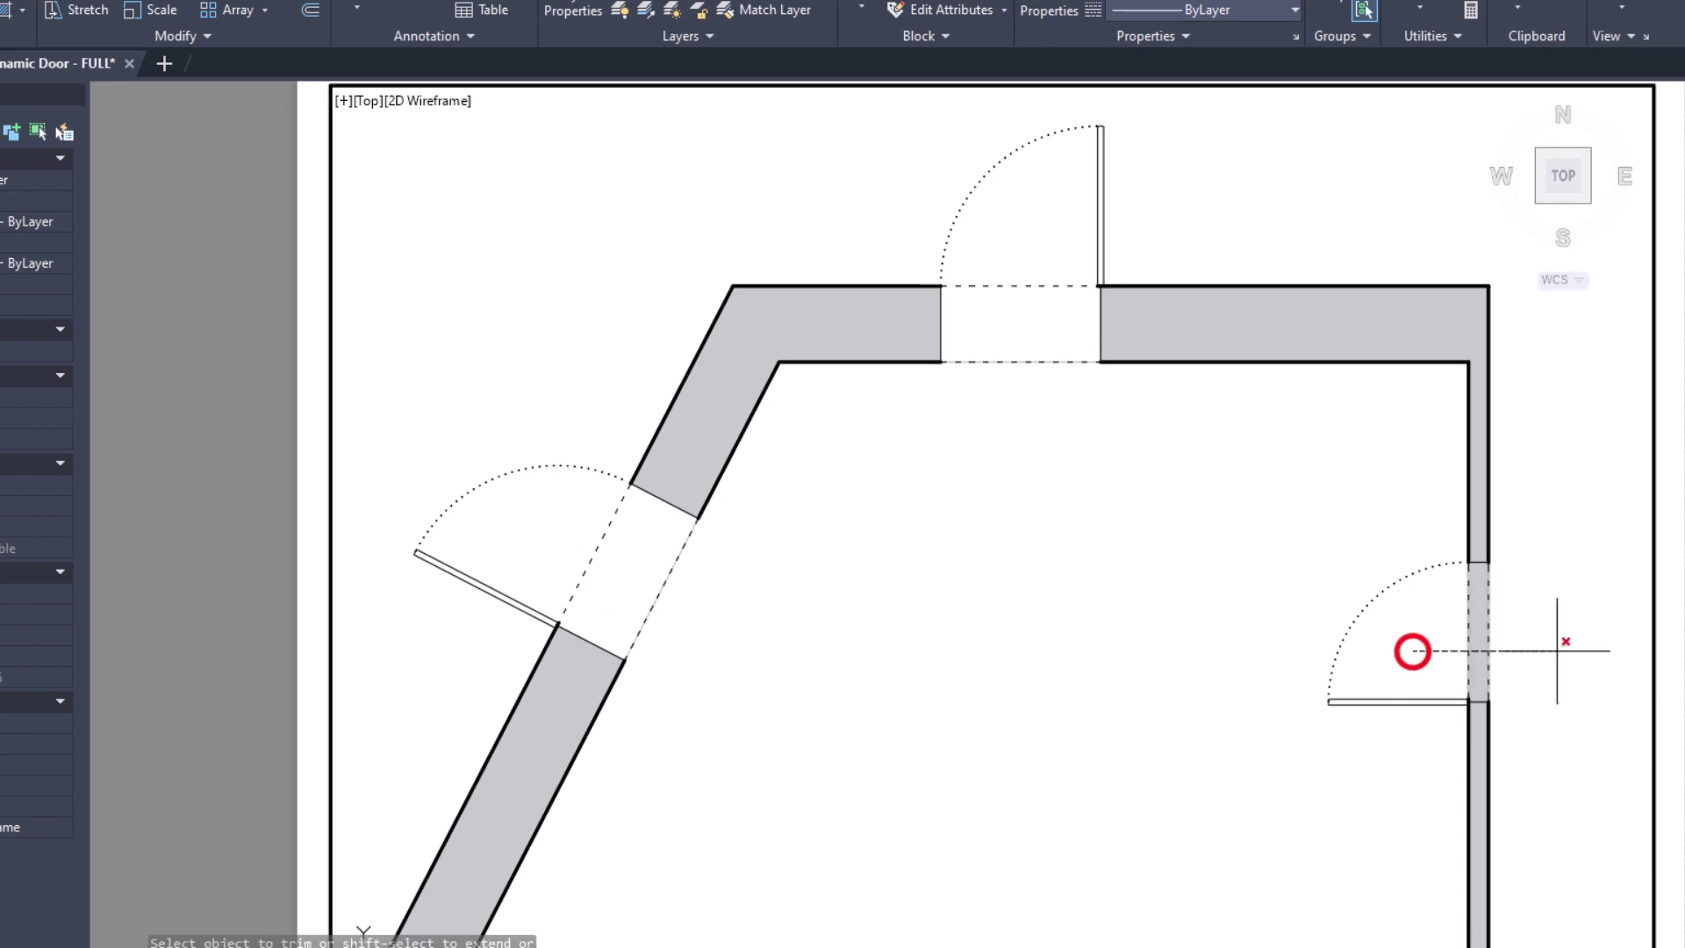
right_click(1477, 638)
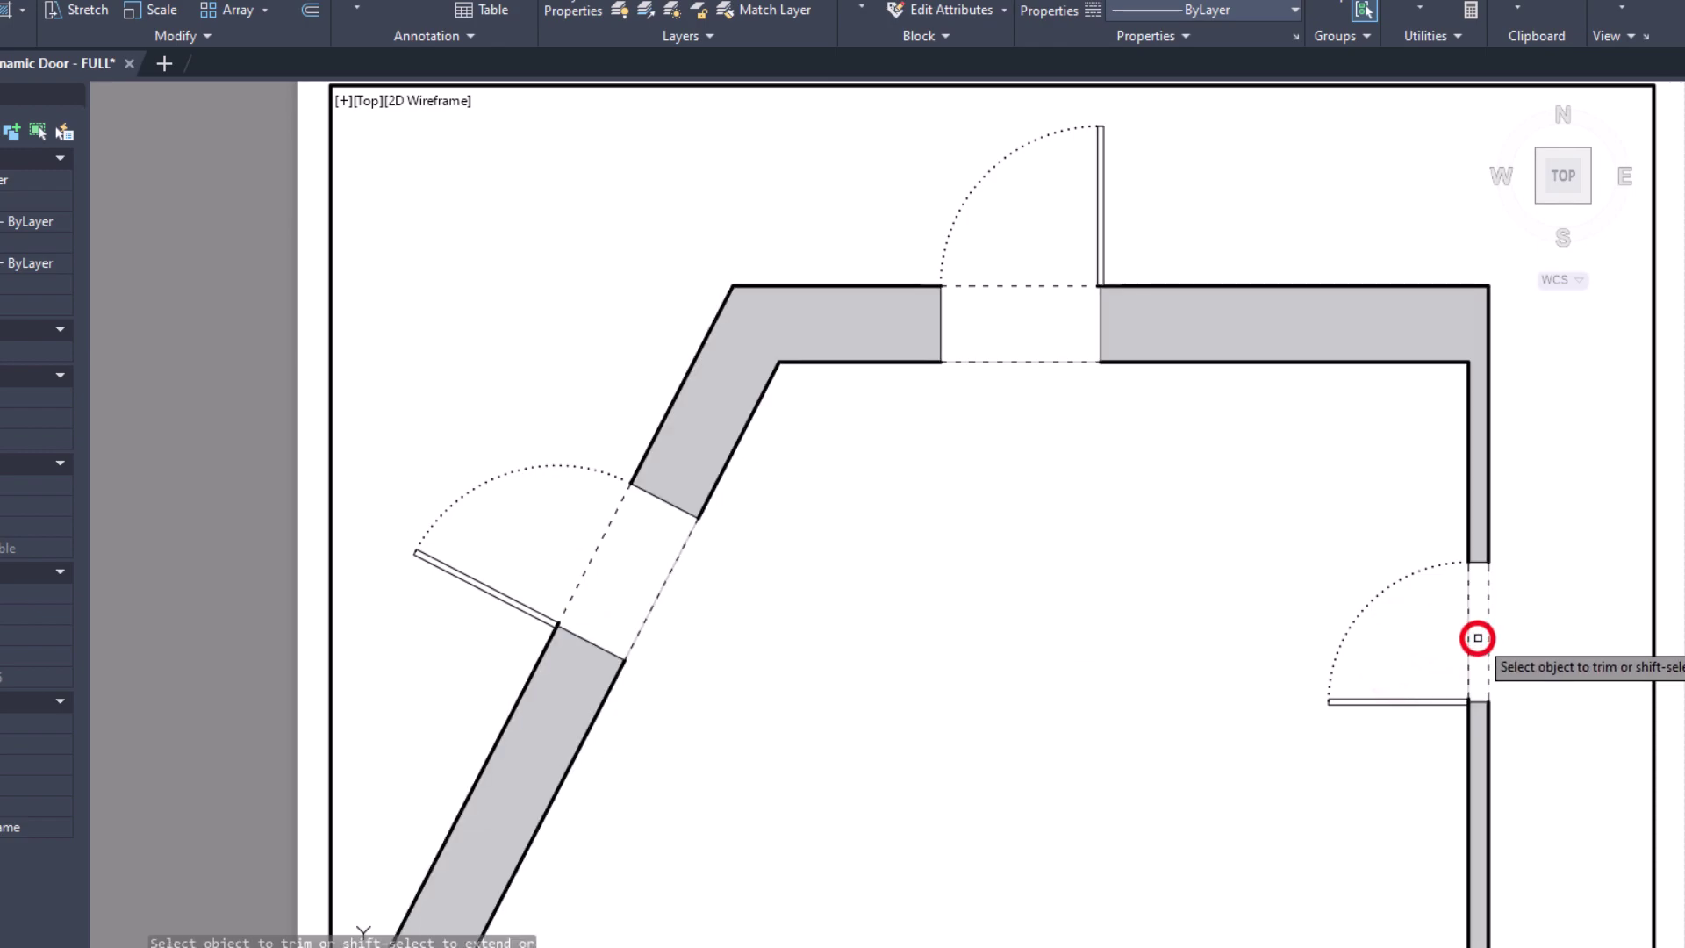
right_click(1521, 638)
click(1551, 650)
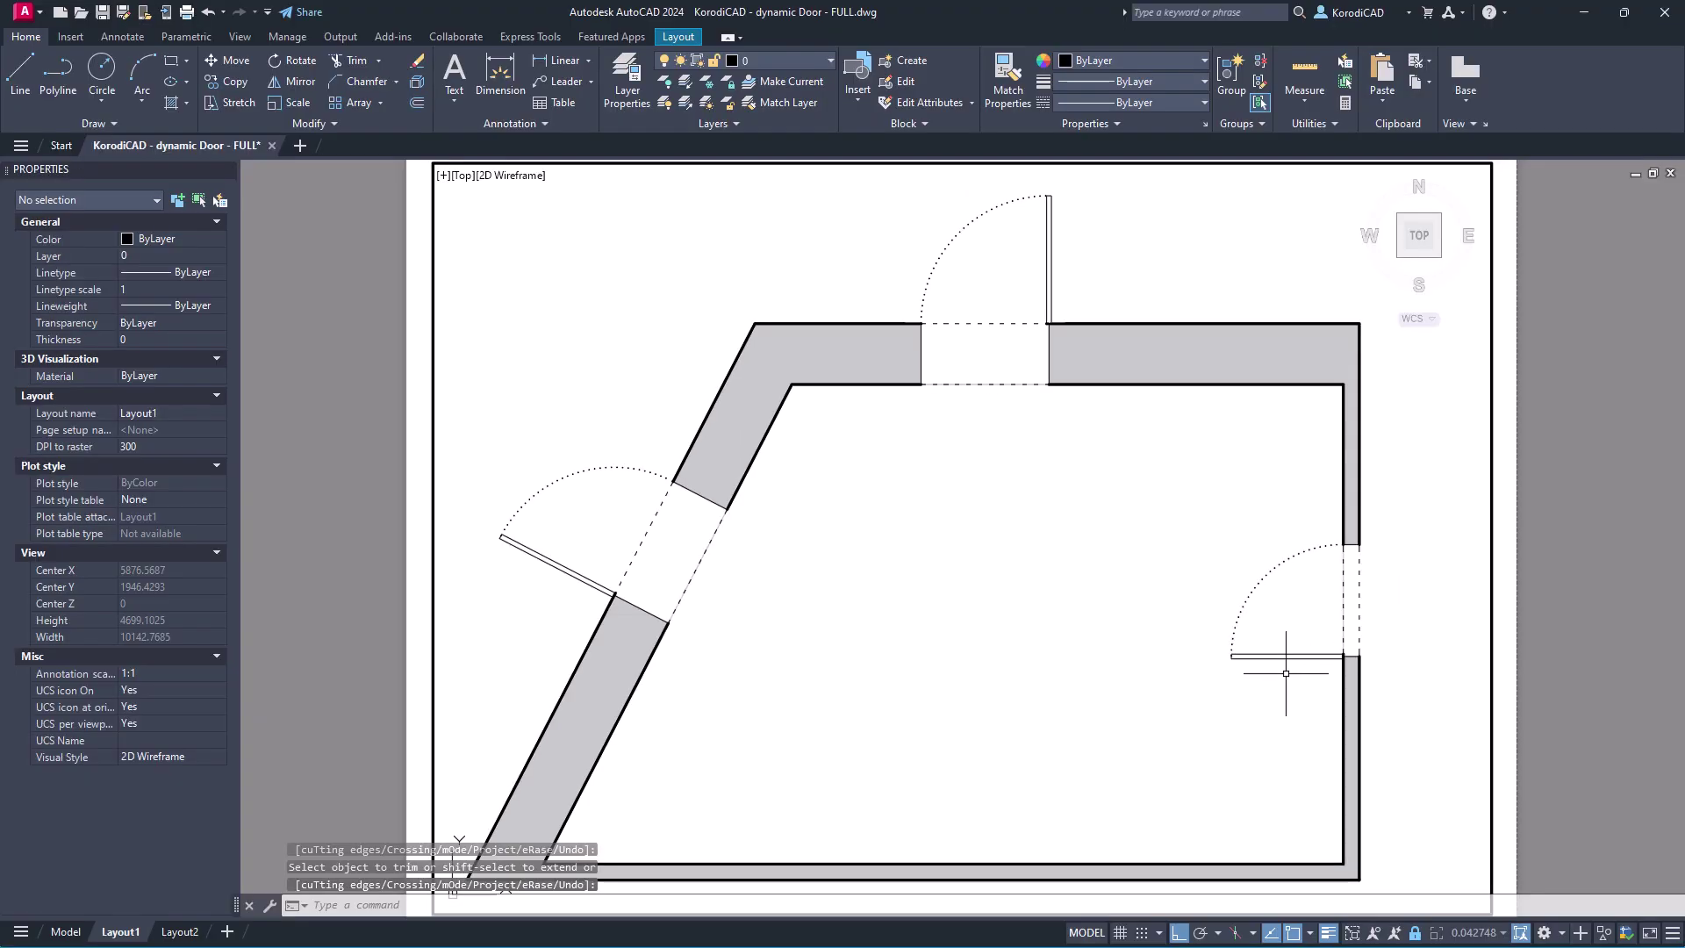
Select all blocks similar to the right wall's door, set their Opening Angle to Open 60°, and clear the selection
click(1285, 656)
right_click(1190, 607)
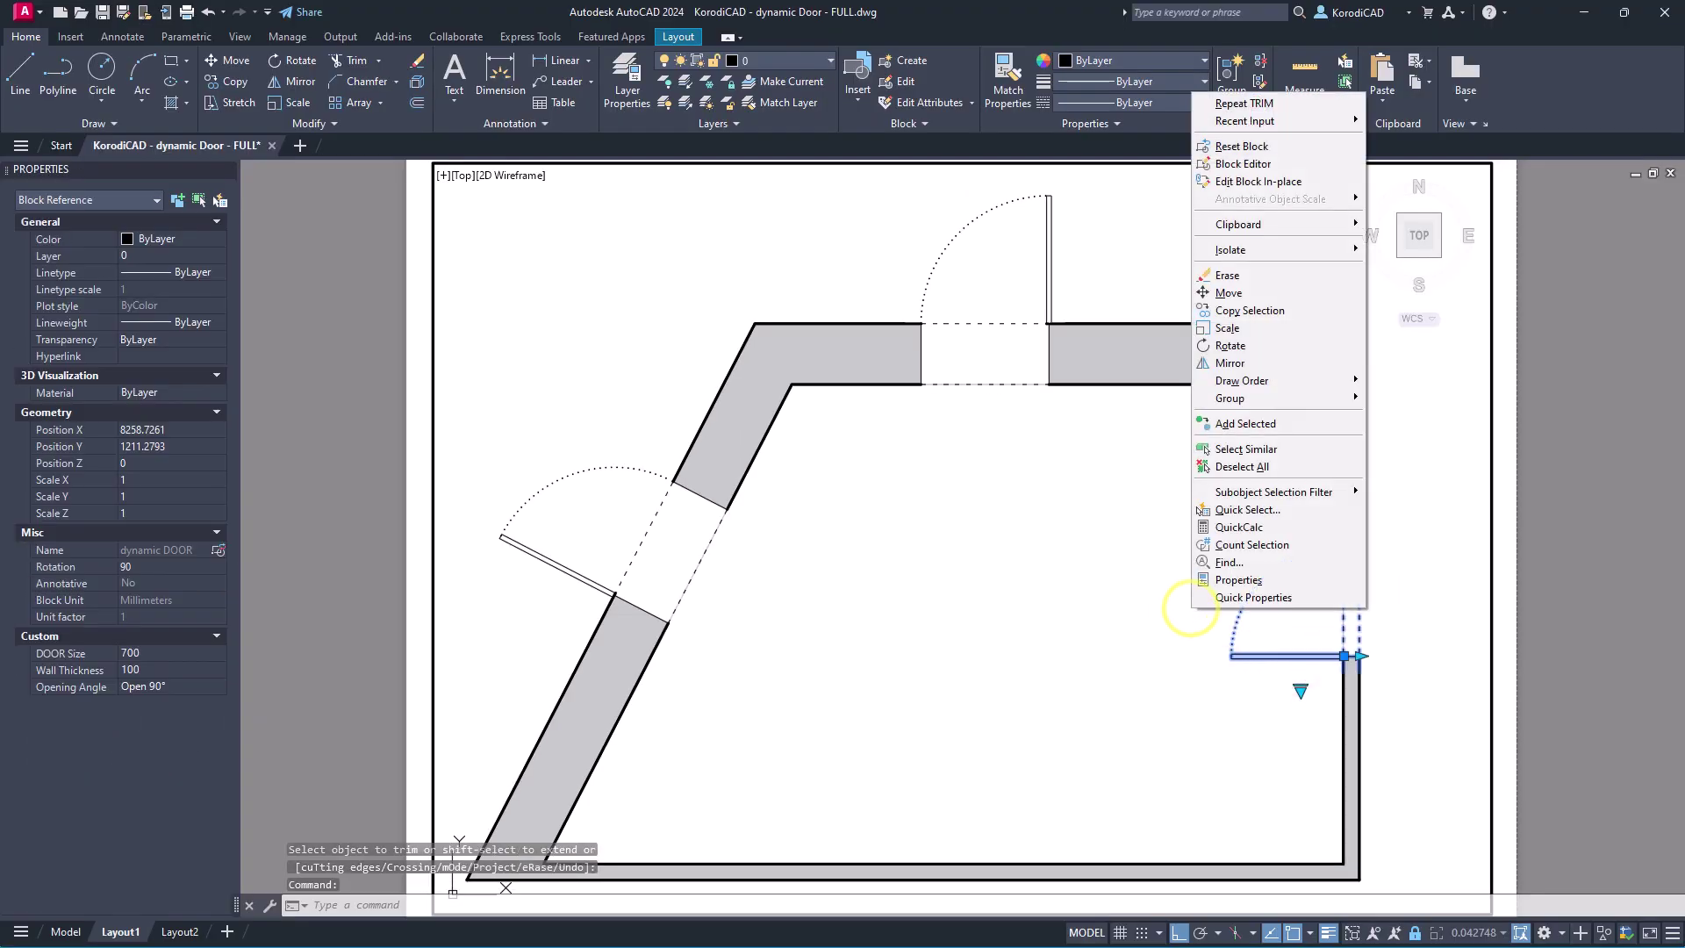
click(1264, 449)
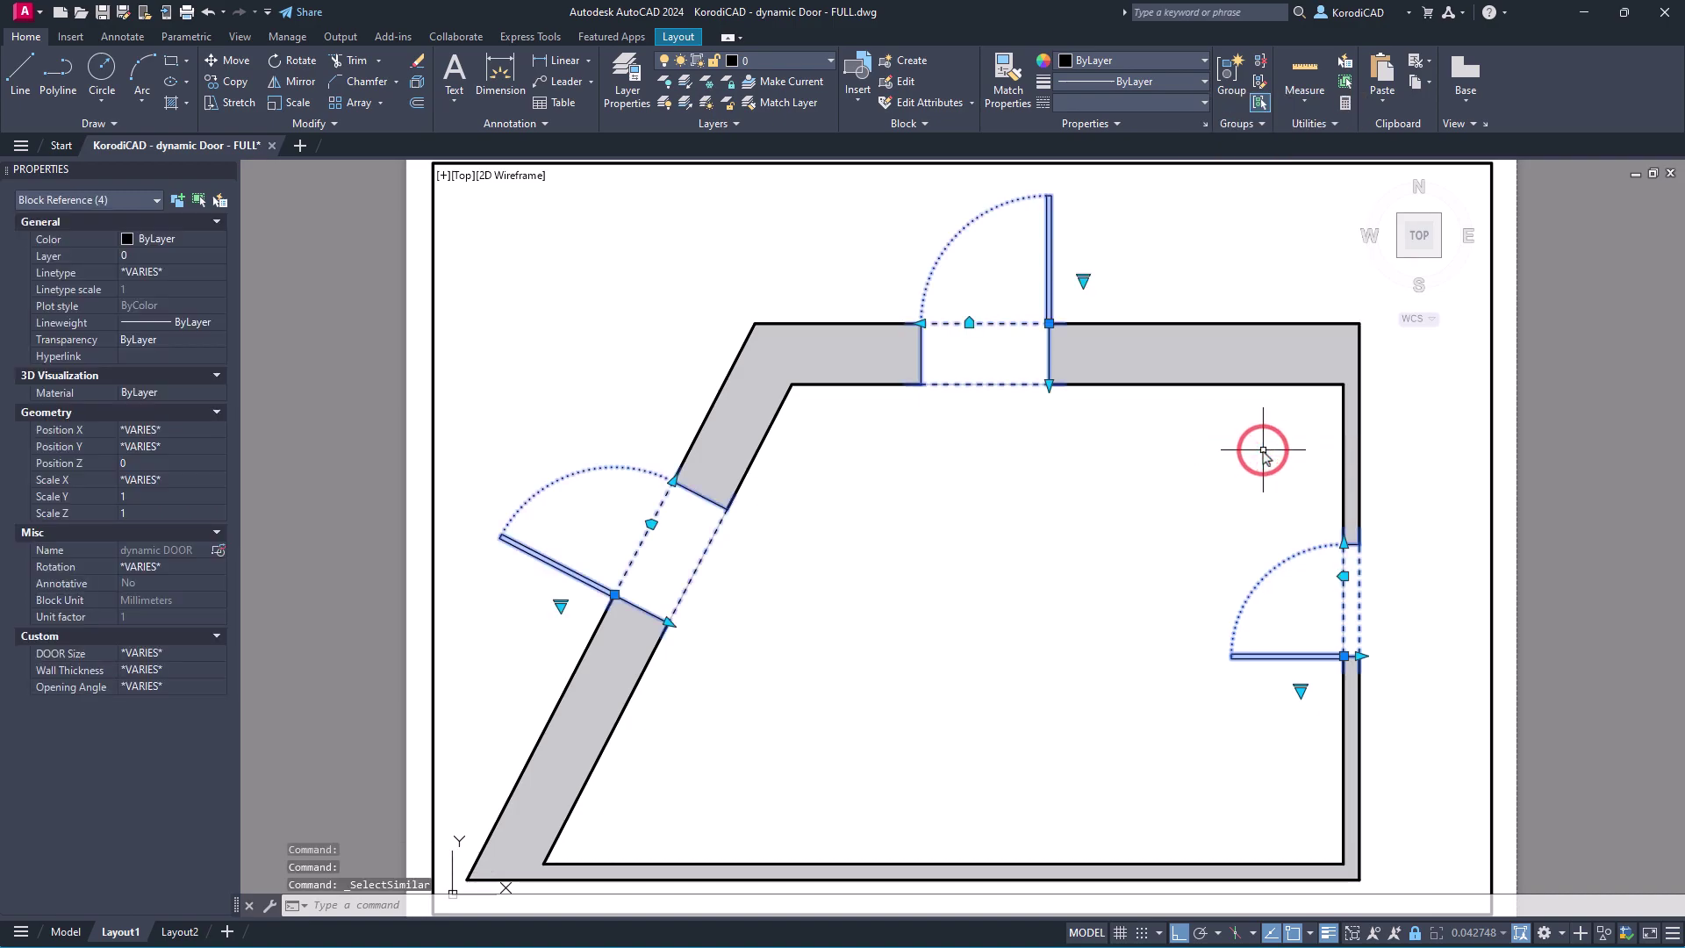
click(202, 690)
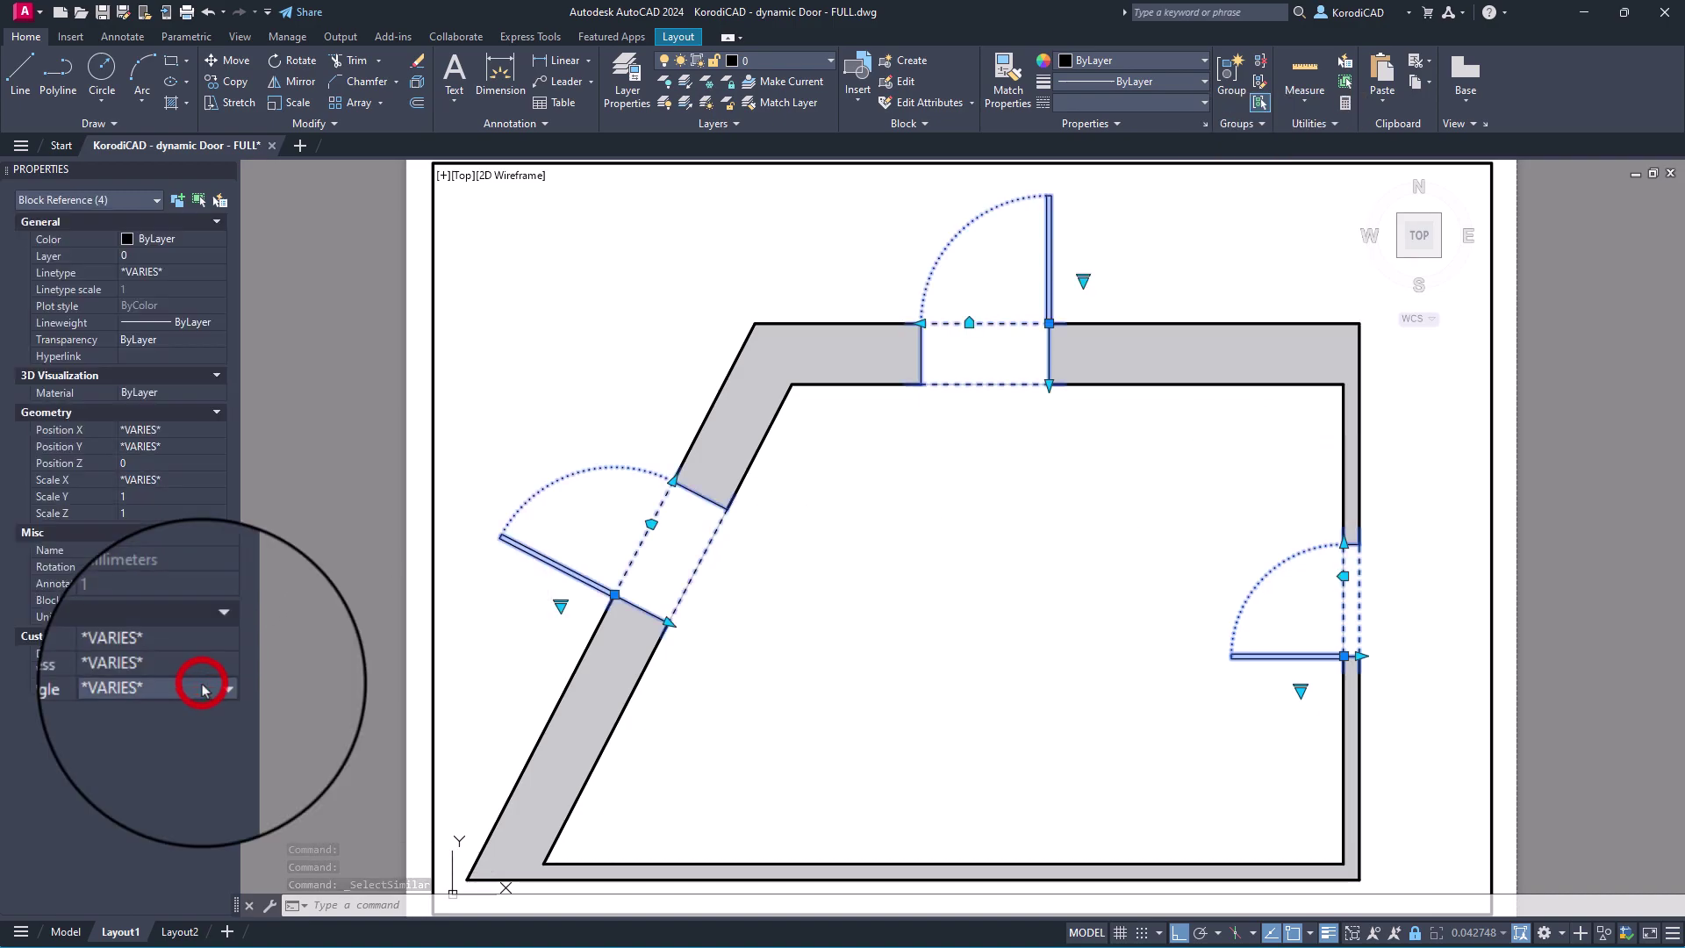
click(202, 689)
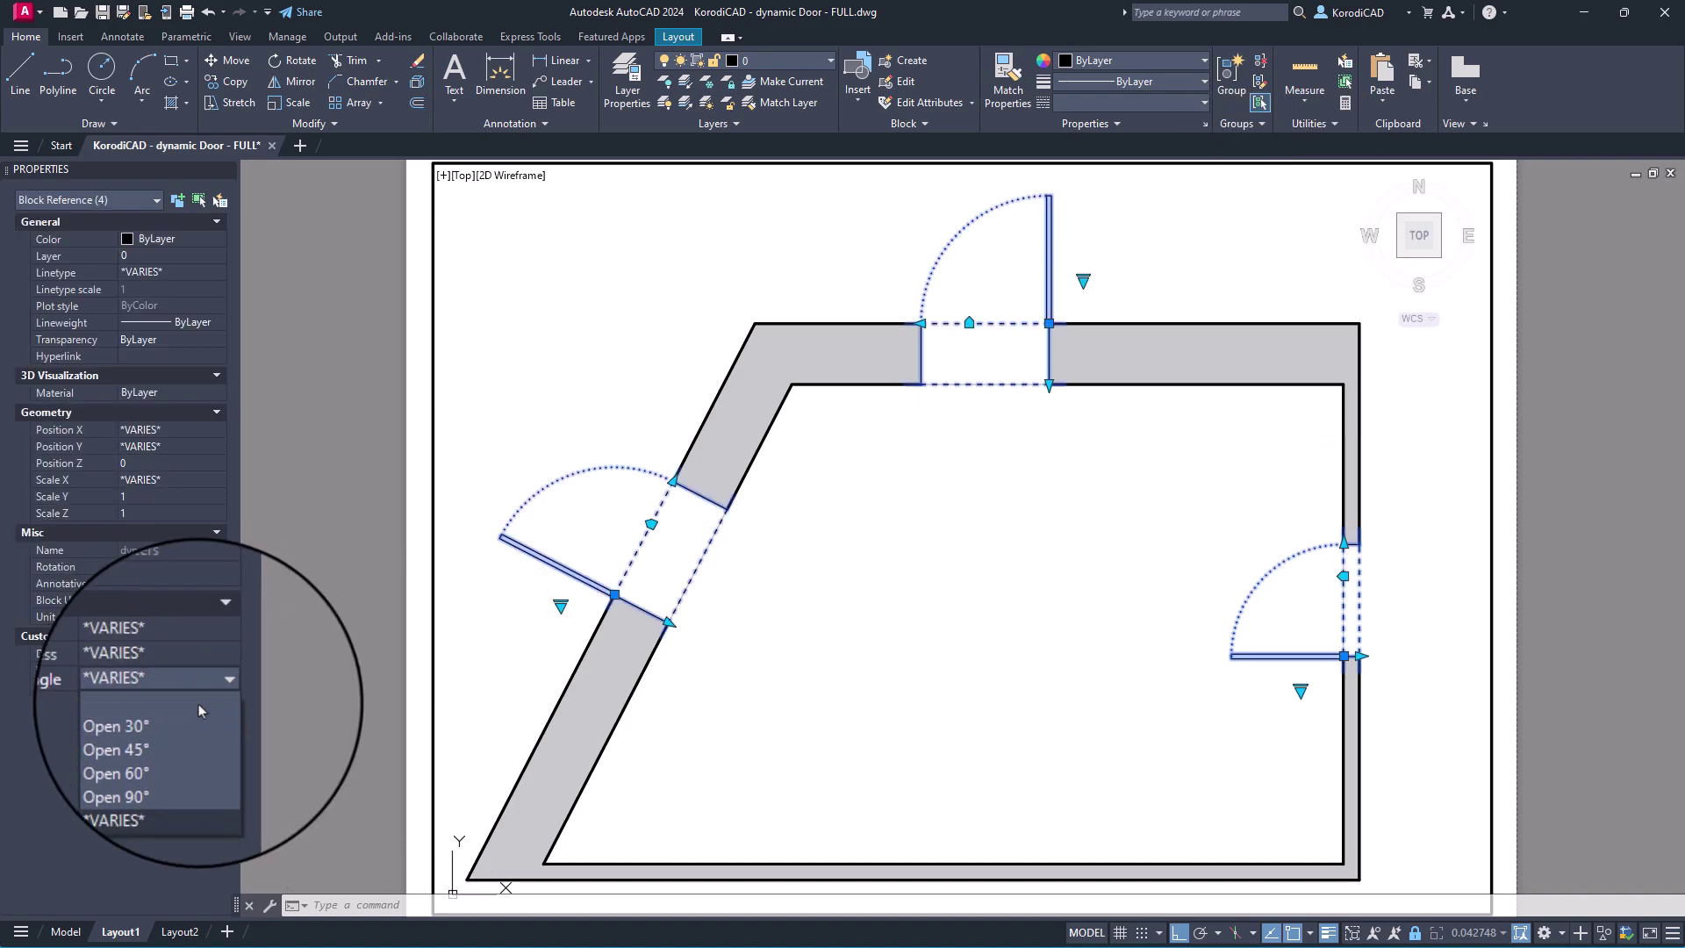
click(197, 747)
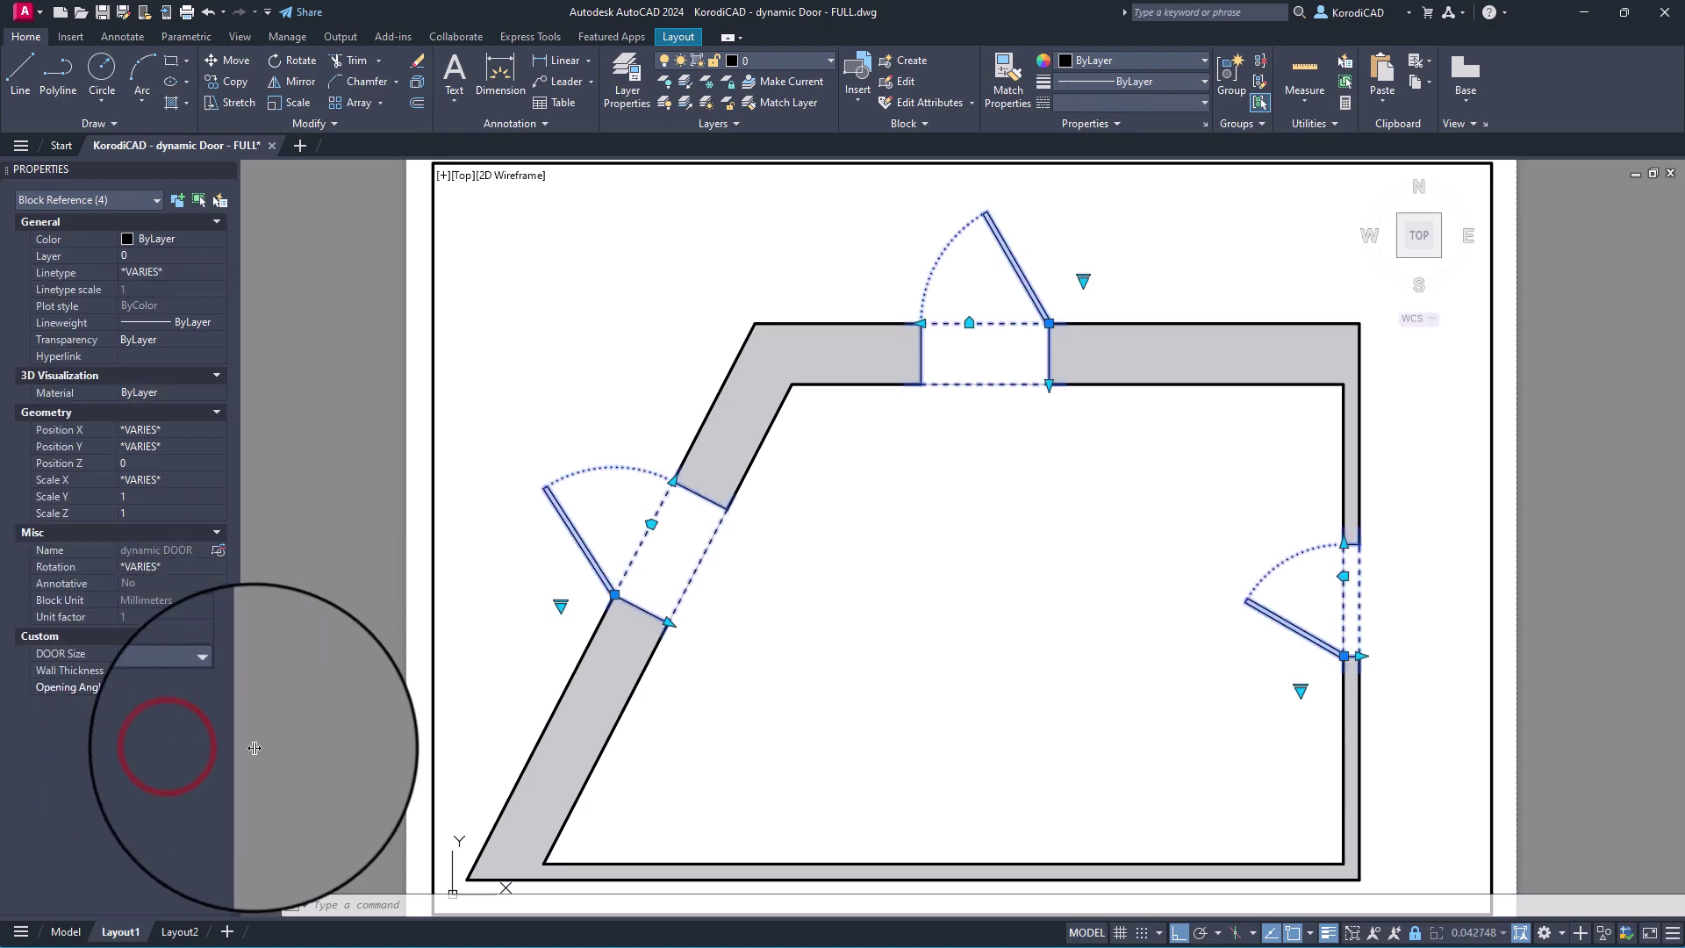
key(Escape)
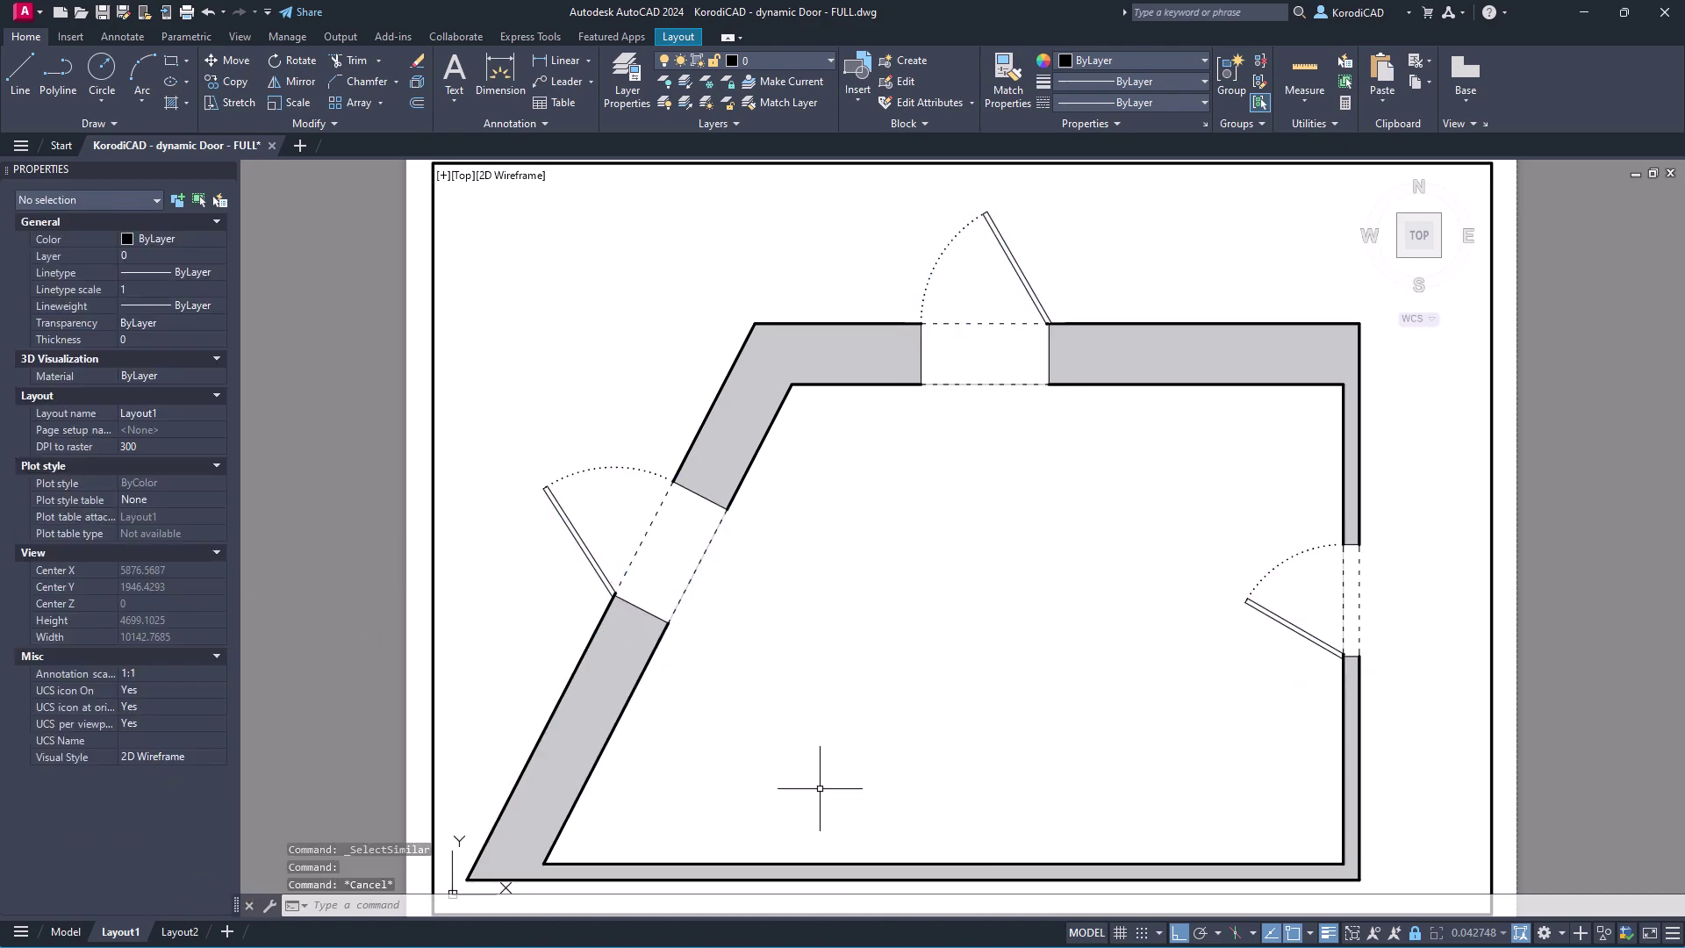